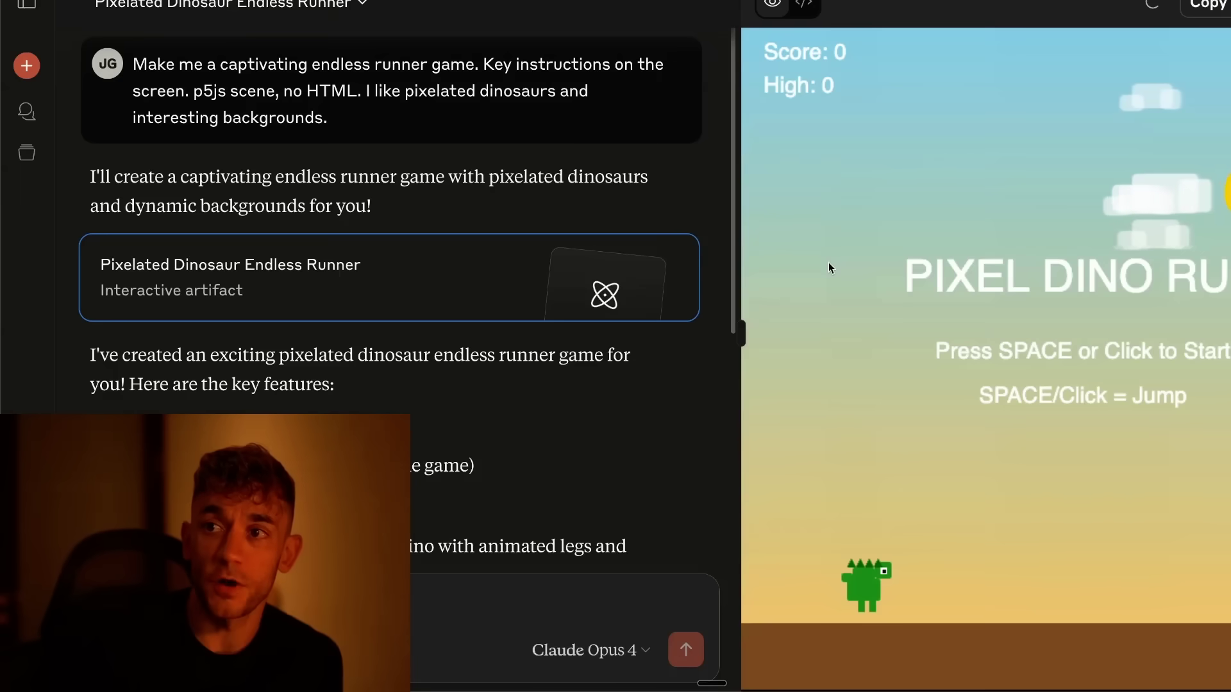
Start the pixel dinosaur game, then scroll past the other artifacts to the HTML chess game.
{"action": "left_click", "coordinate": [853, 278]}
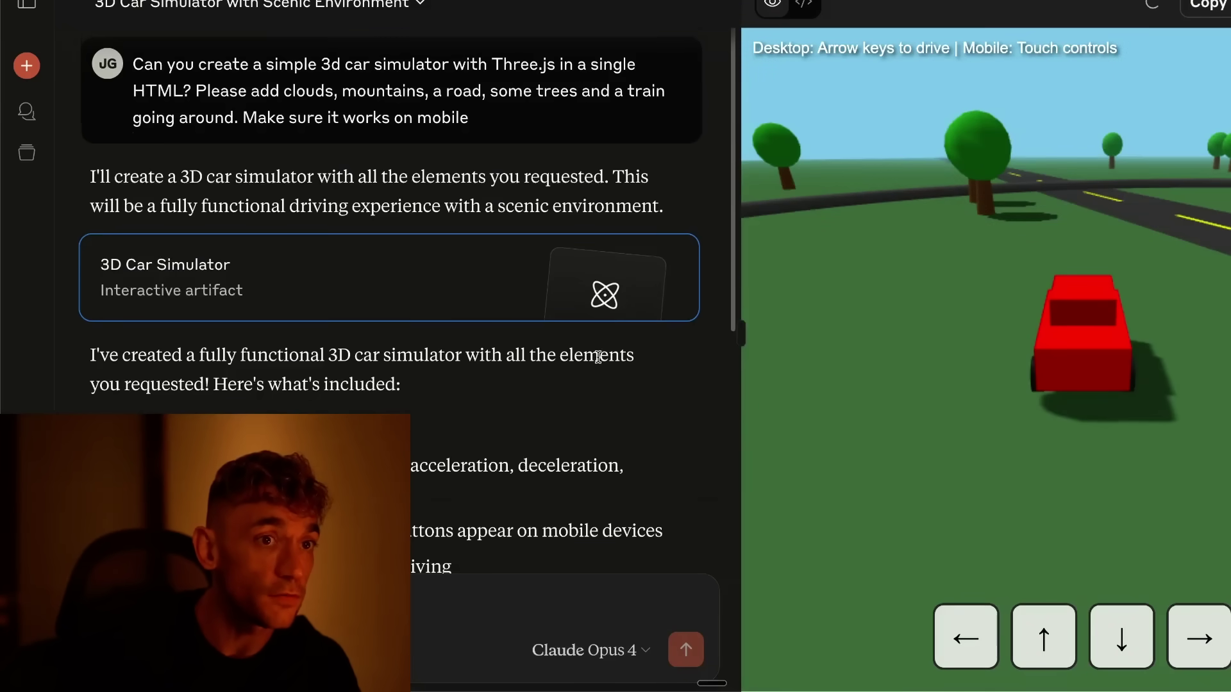
{"action": "scroll", "coordinate": [597, 357], "scroll_direction": "down", "scroll_amount": 1}
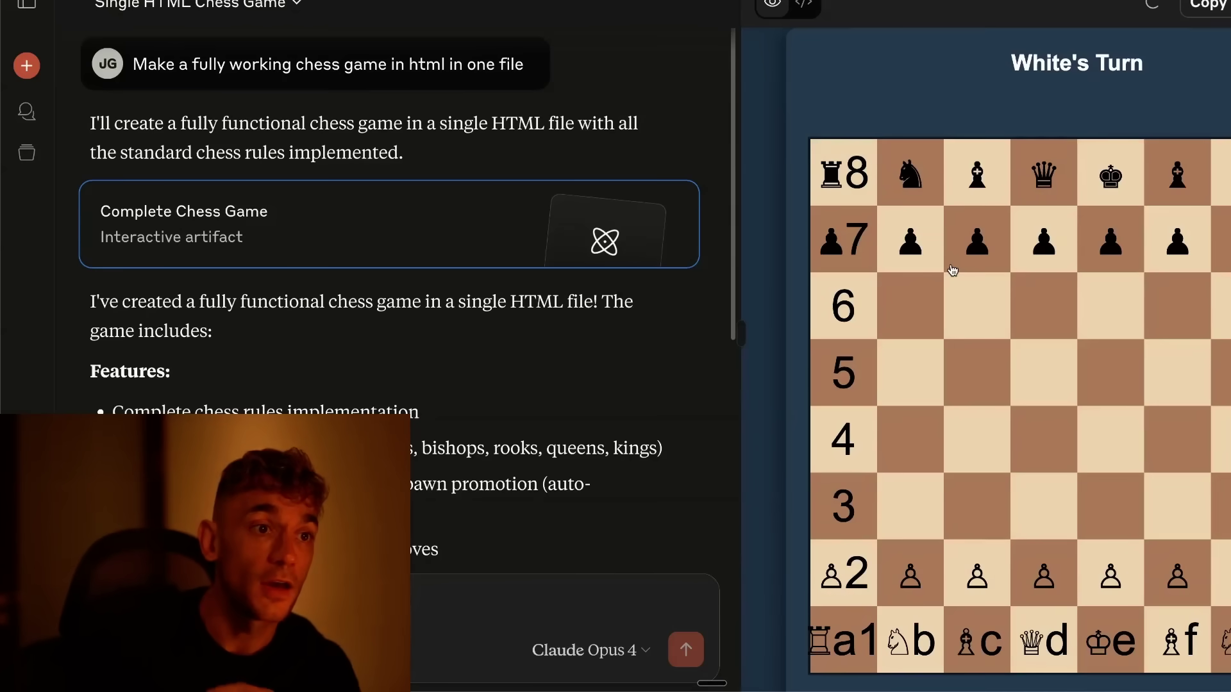
{"action": "scroll", "coordinate": [952, 270], "scroll_direction": "down", "scroll_amount": 1}
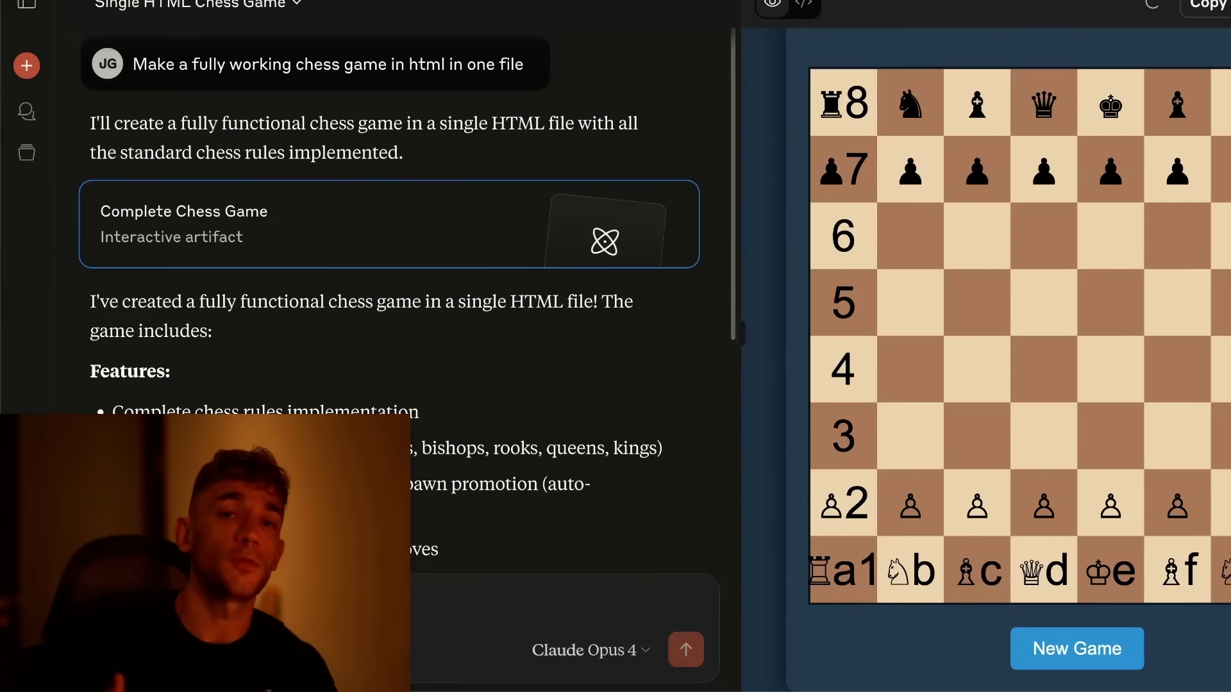
{"action": "mouse_move", "coordinate": [596, 653]}
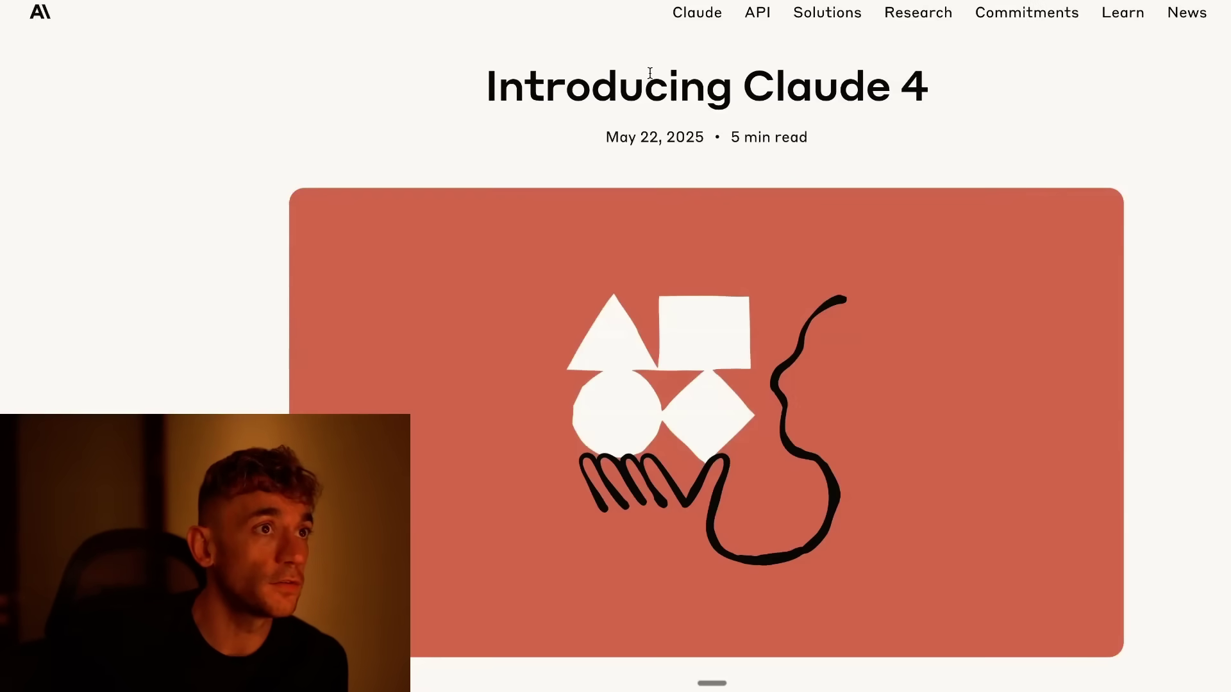
Highlight the Introducing Claude 4 heading and the opening intro paragraph while reading.
{"action": "left_click_drag", "start_coordinate": [457, 71], "coordinate": [883, 107]}
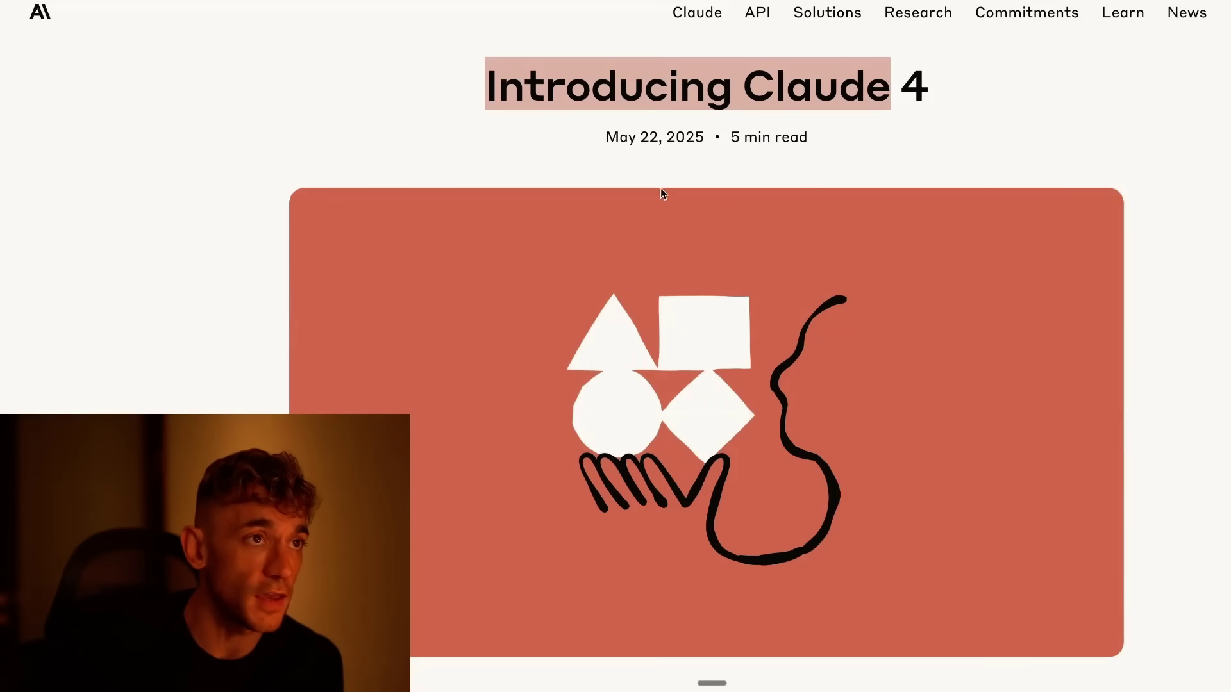
{"action": "scroll", "coordinate": [662, 192], "scroll_direction": "down", "scroll_amount": 7}
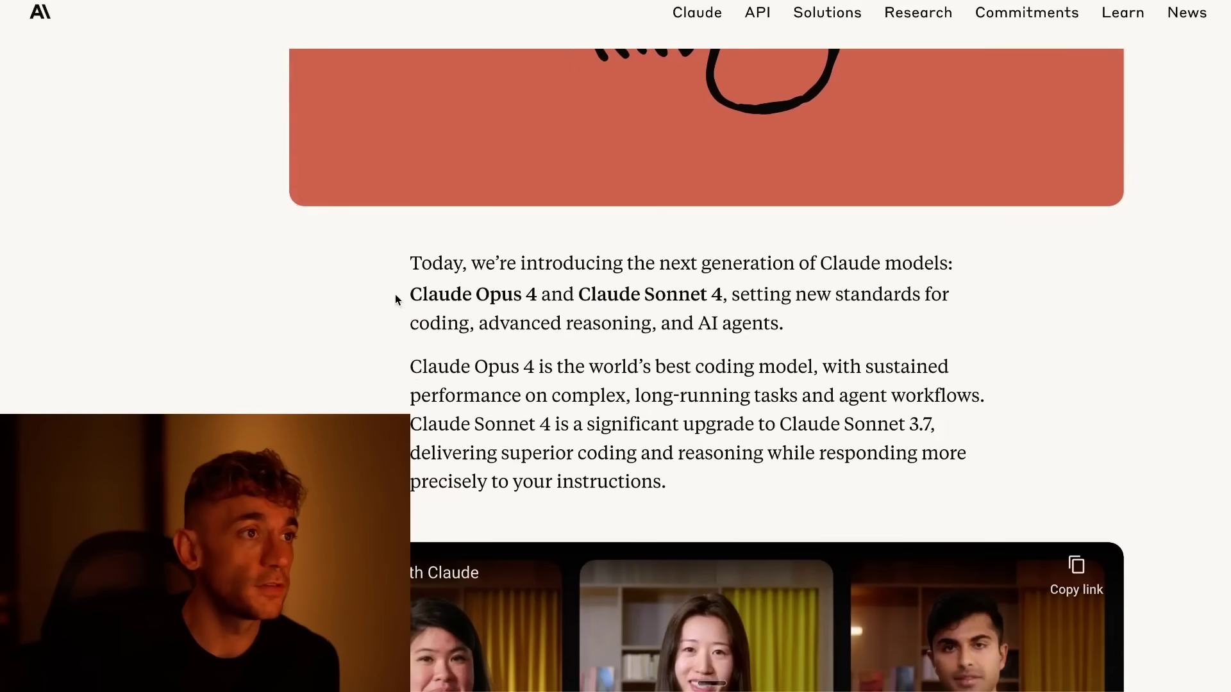
{"action": "left_click_drag", "start_coordinate": [407, 262], "coordinate": [781, 286]}
{"action": "scroll", "coordinate": [847, 288], "scroll_direction": "down", "scroll_amount": 4}
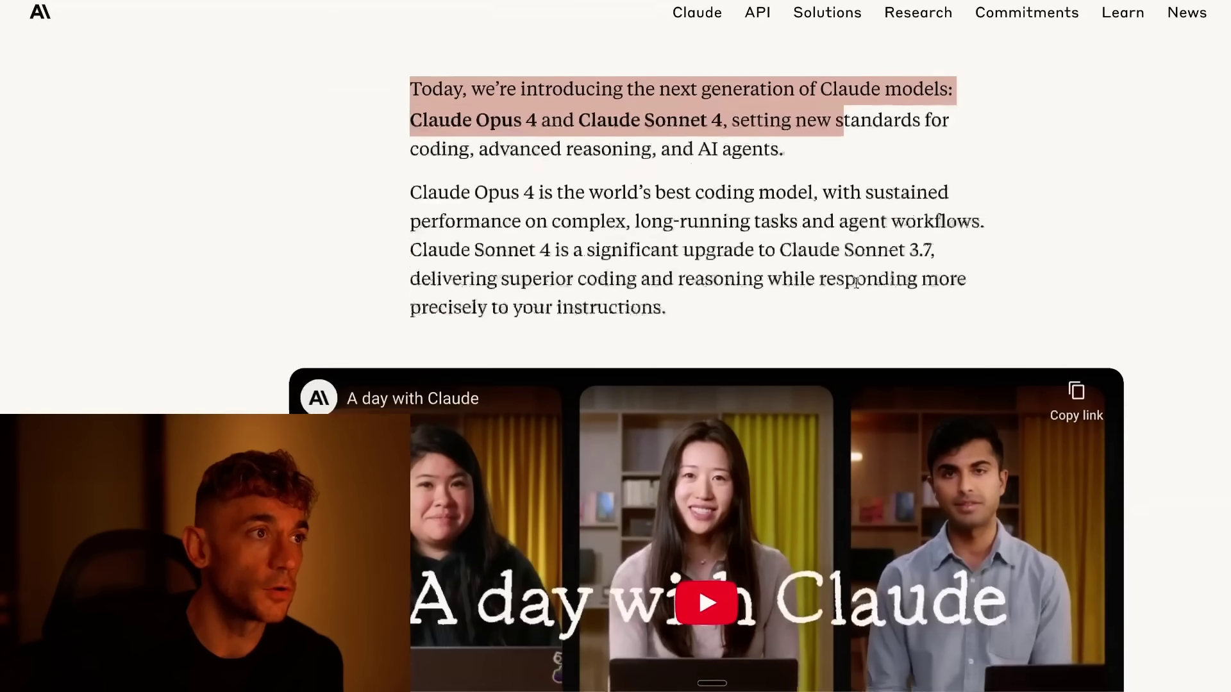
{"action": "scroll", "coordinate": [825, 271], "scroll_direction": "up", "scroll_amount": 2}
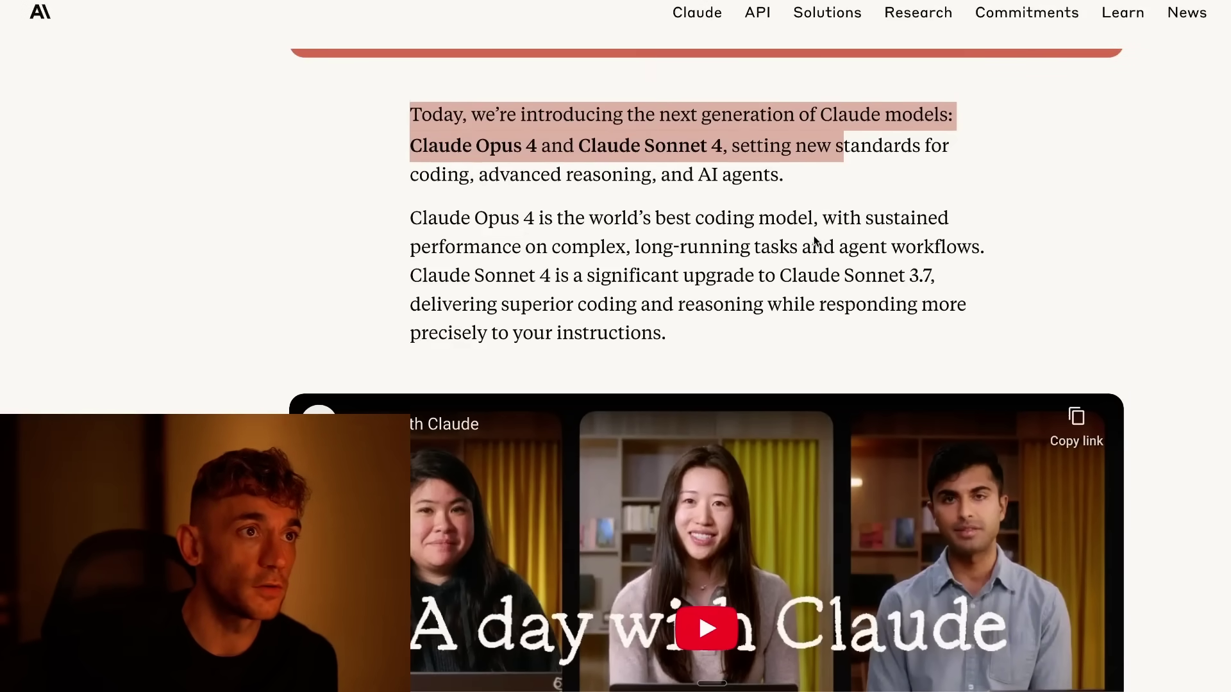
{"action": "scroll", "coordinate": [814, 241], "scroll_direction": "up", "scroll_amount": 1}
{"action": "left_click", "coordinate": [613, 174]}
{"action": "left_click_drag", "start_coordinate": [408, 156], "coordinate": [649, 212]}
{"action": "left_click", "coordinate": [766, 244]}
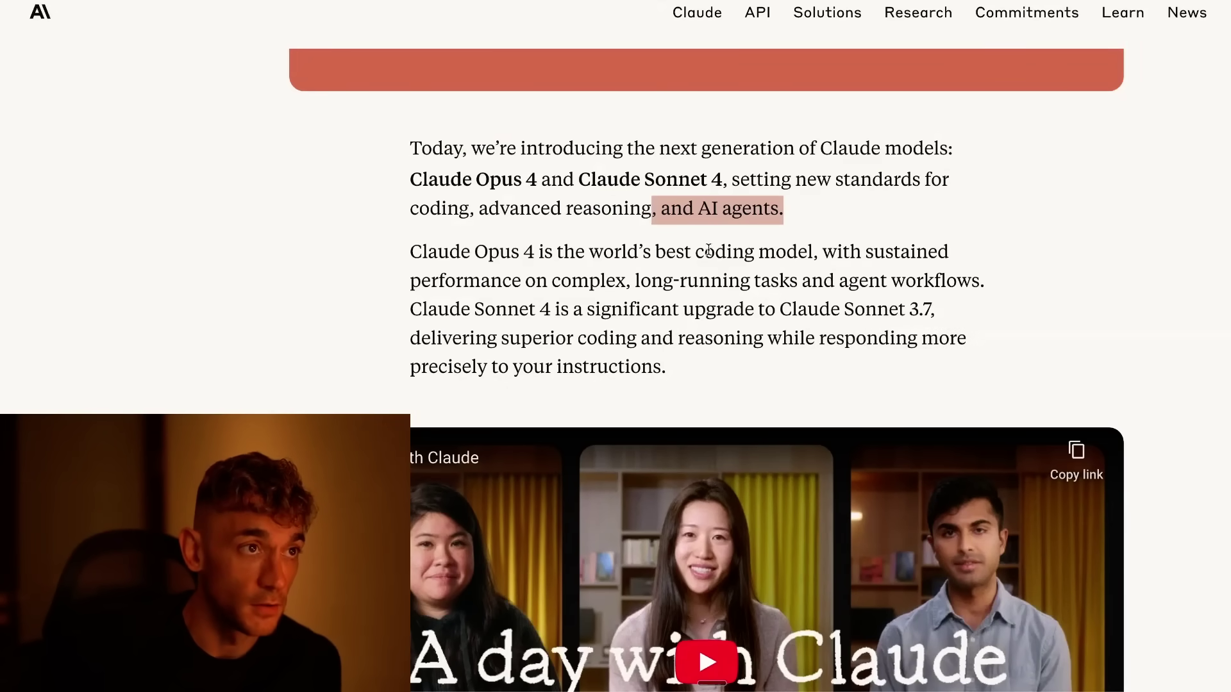
{"action": "scroll", "coordinate": [699, 282], "scroll_direction": "up", "scroll_amount": 8}
{"action": "scroll", "coordinate": [695, 286], "scroll_direction": "down", "scroll_amount": 2}
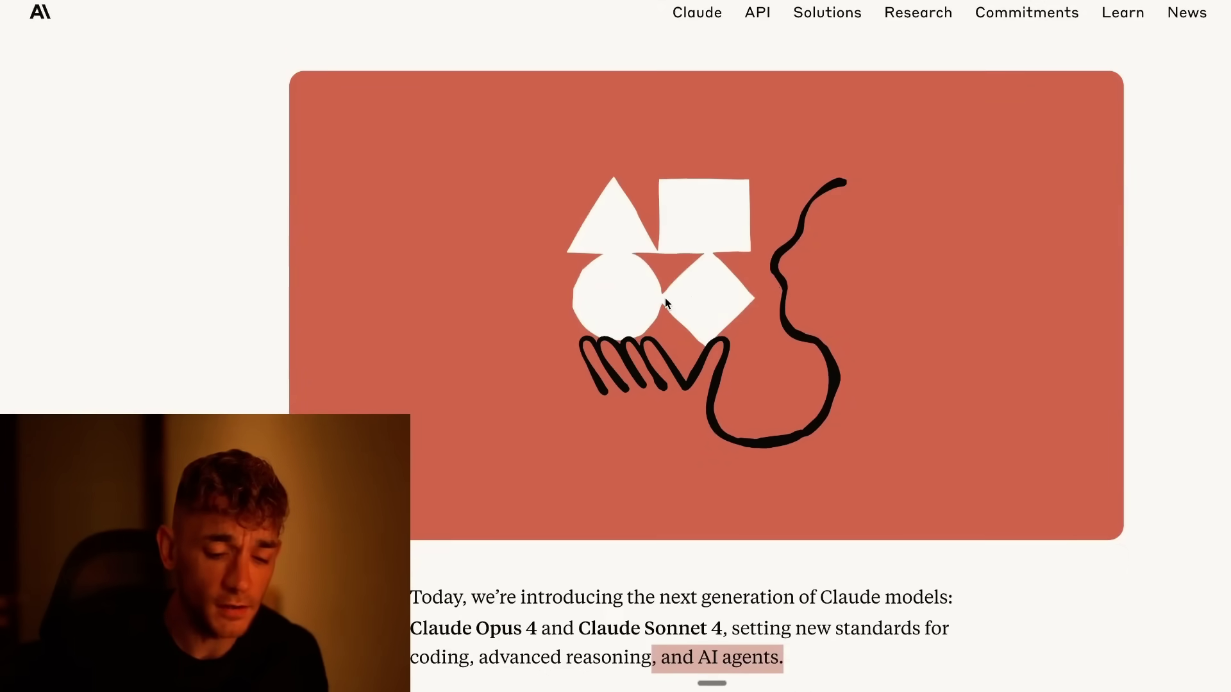
Zoom in on the article and highlight the Claude Opus 4 paragraph.
{"action": "key", "text": "ctrl+plus"}
{"action": "scroll", "coordinate": [687, 301], "scroll_direction": "down", "scroll_amount": 4}
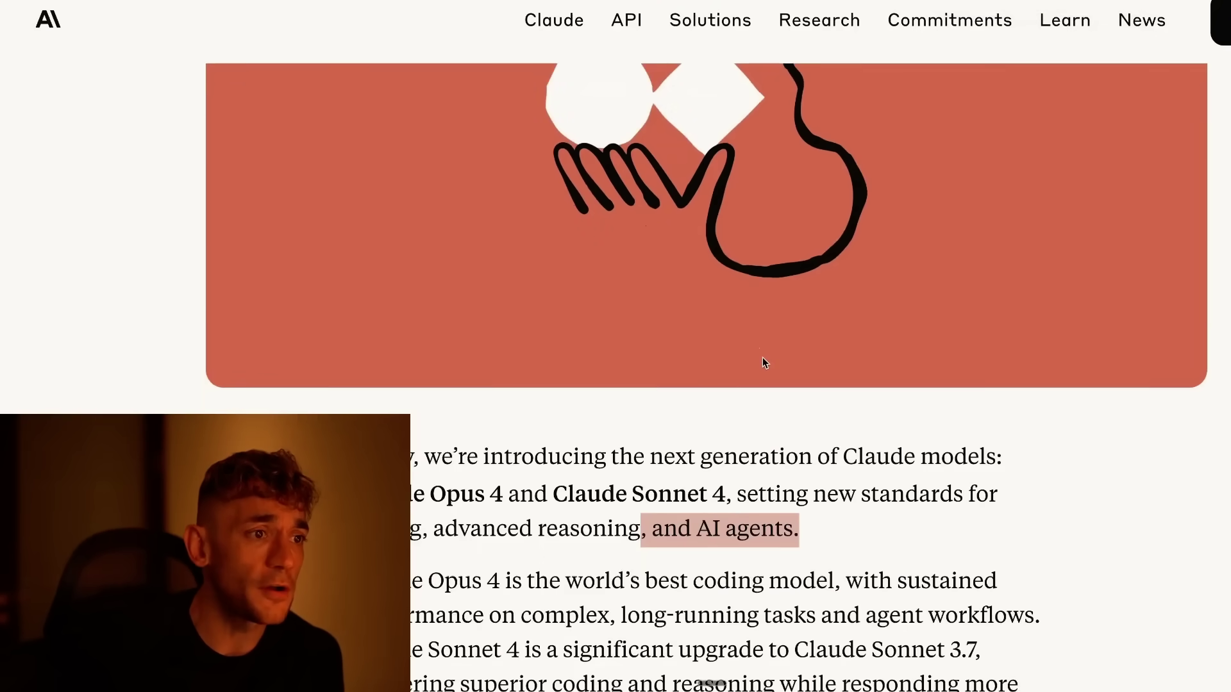
{"action": "scroll", "coordinate": [765, 362], "scroll_direction": "down", "scroll_amount": 2}
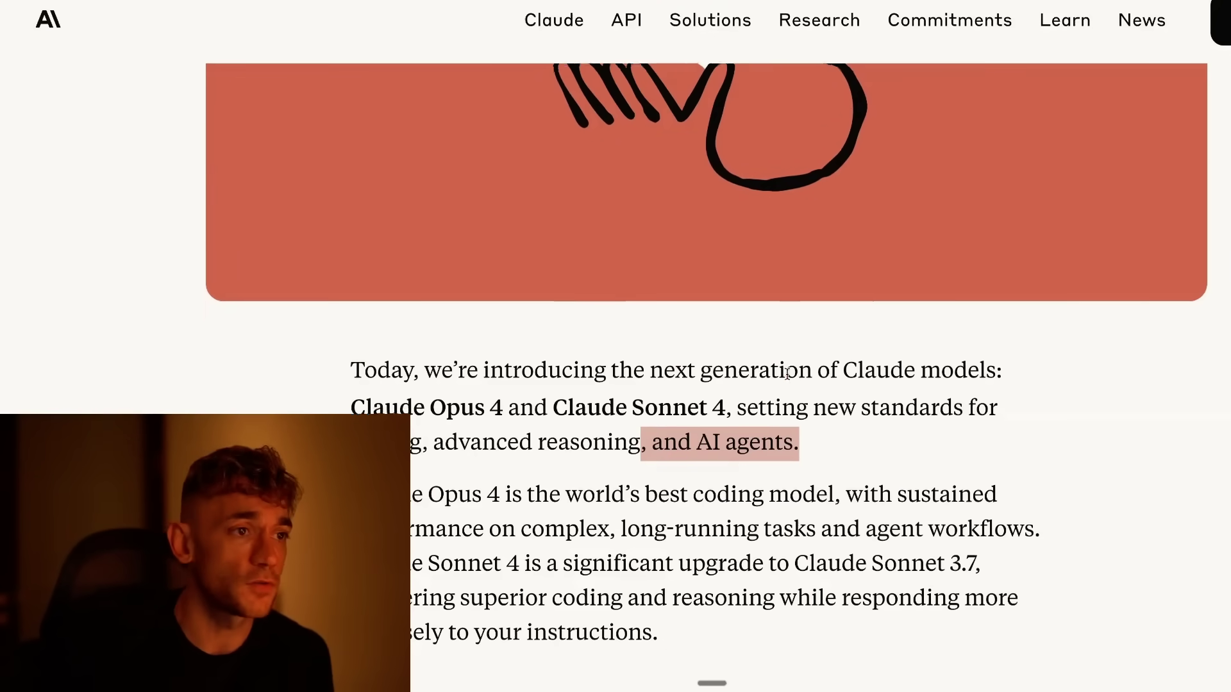
{"action": "scroll", "coordinate": [787, 373], "scroll_direction": "down", "scroll_amount": 1}
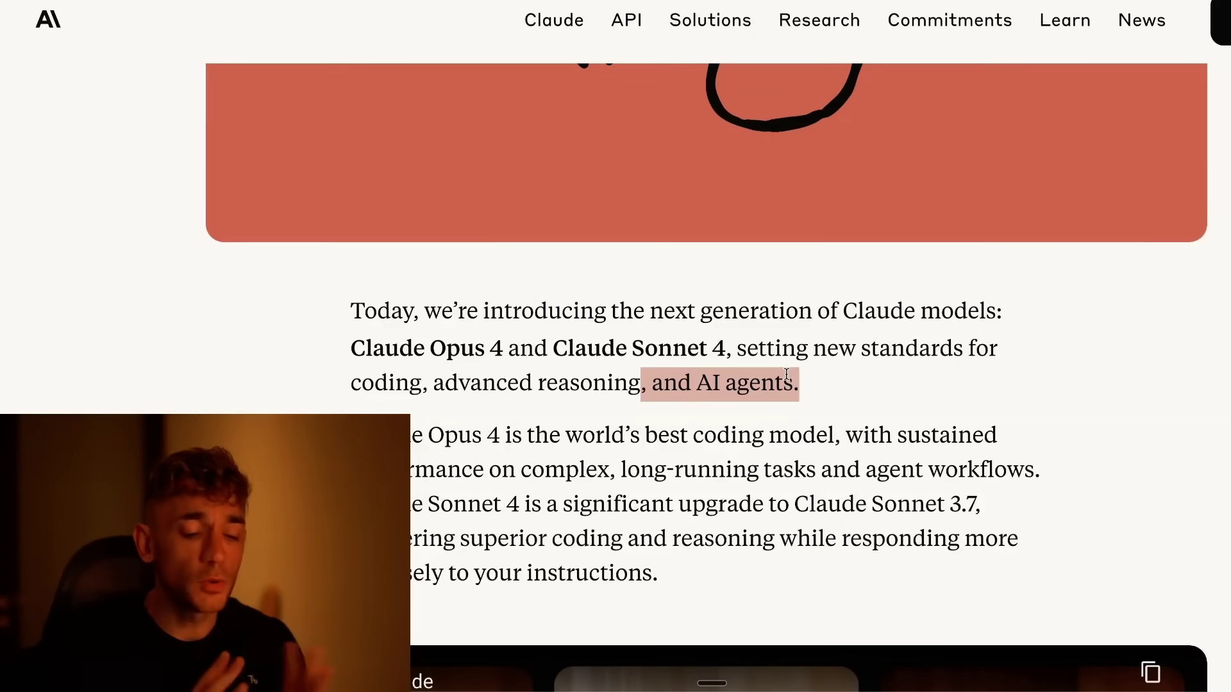
{"action": "scroll", "coordinate": [1022, 360], "scroll_direction": "down", "scroll_amount": 3}
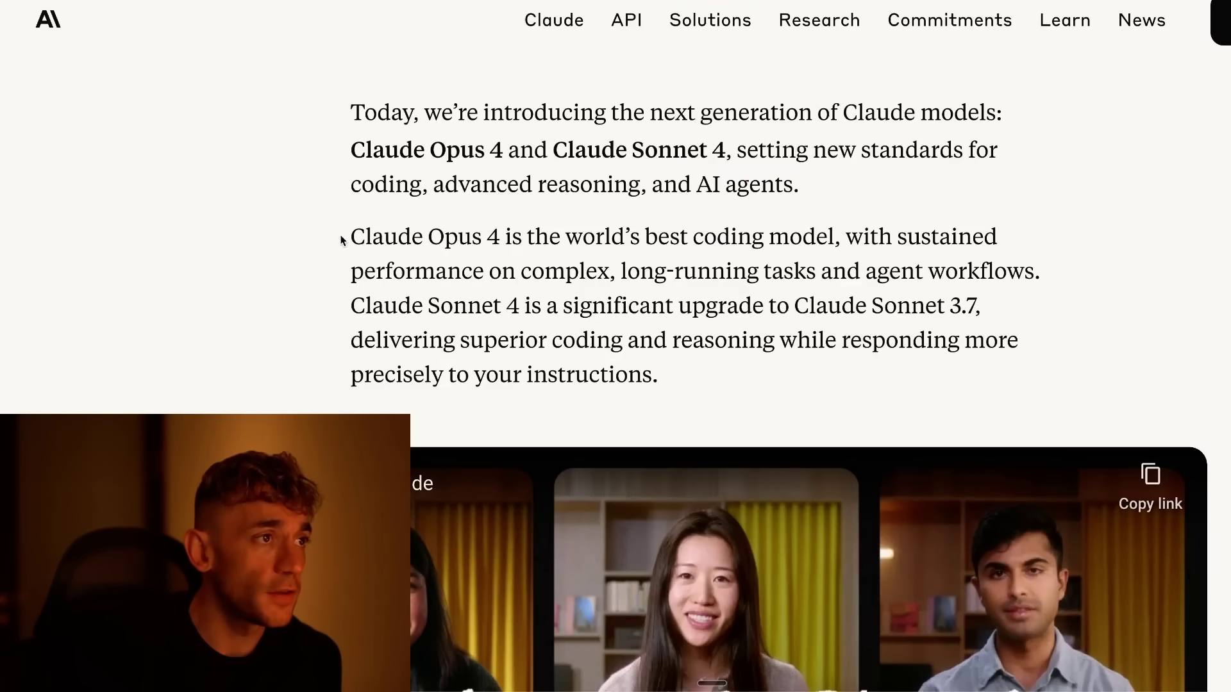
{"action": "left_click_drag", "start_coordinate": [349, 239], "coordinate": [1026, 321]}
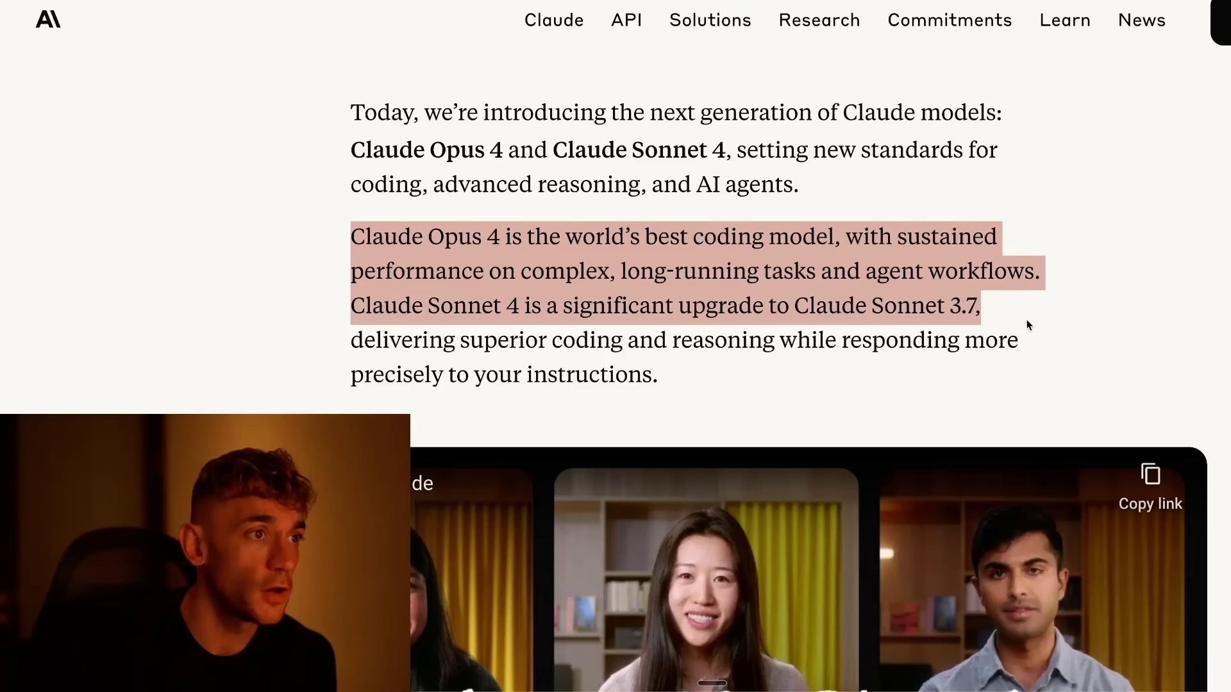
{"action": "scroll", "coordinate": [1027, 301], "scroll_direction": "down", "scroll_amount": 2}
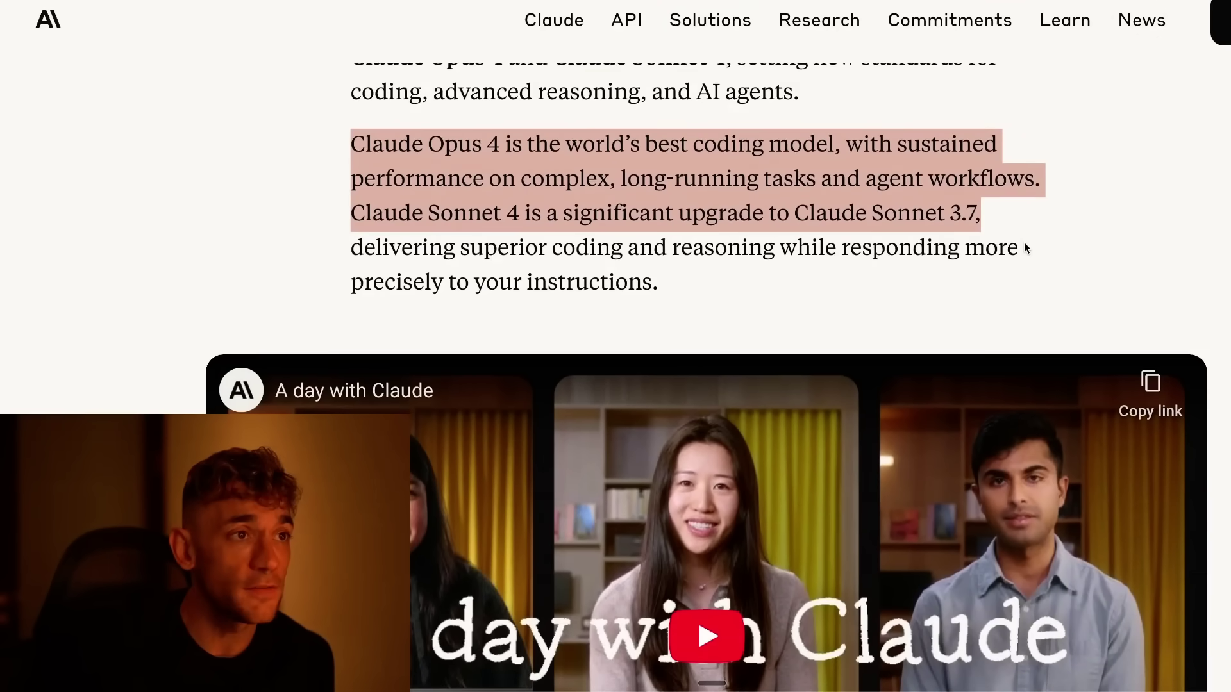
{"action": "scroll", "coordinate": [1028, 234], "scroll_direction": "down", "scroll_amount": 1}
{"action": "scroll", "coordinate": [1128, 196], "scroll_direction": "down", "scroll_amount": 1}
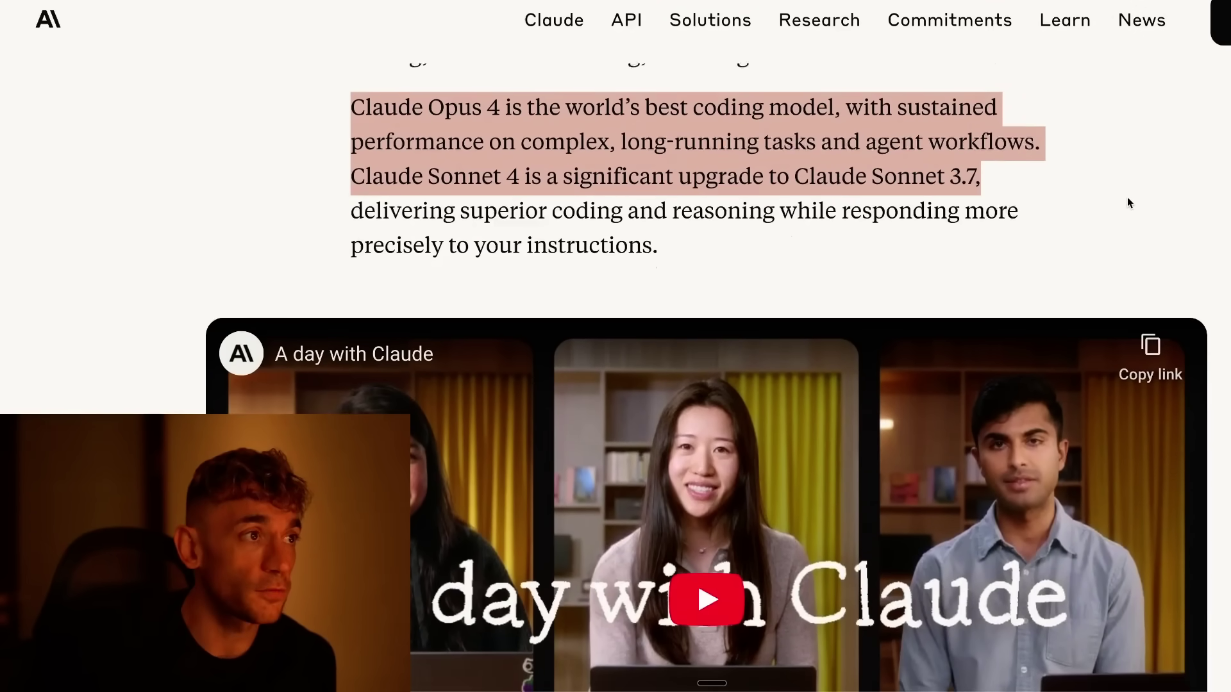
{"action": "left_click", "coordinate": [772, 197]}
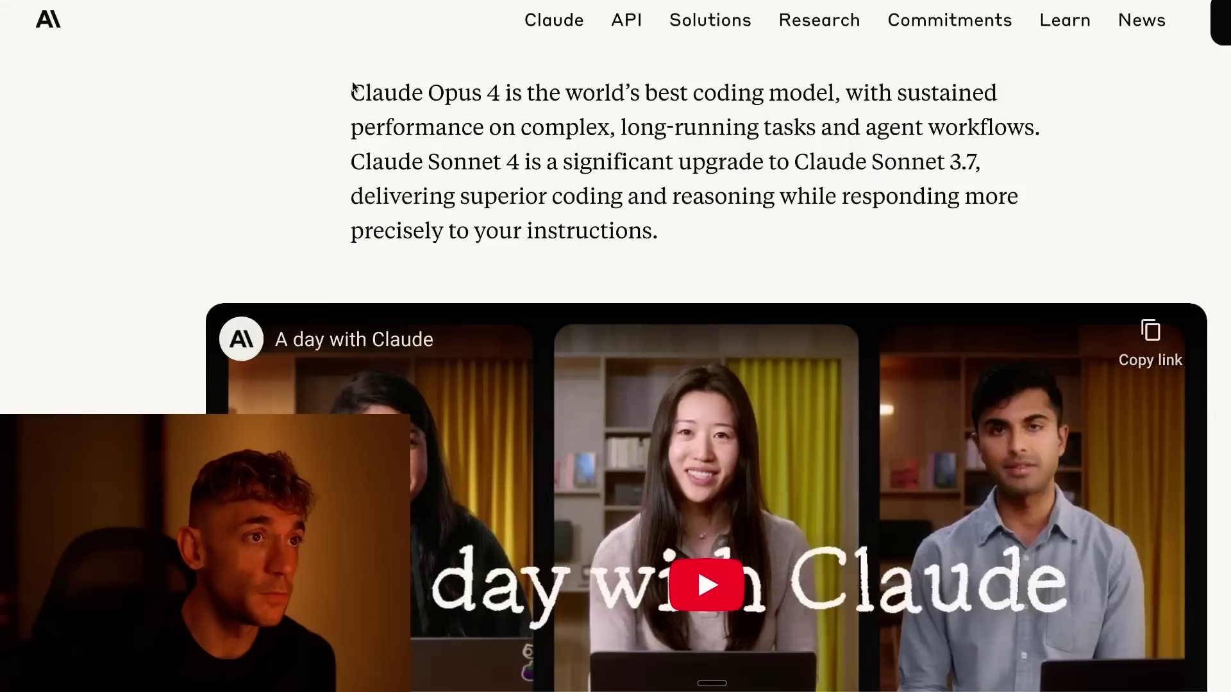
{"action": "left_click_drag", "start_coordinate": [353, 87], "coordinate": [798, 263]}
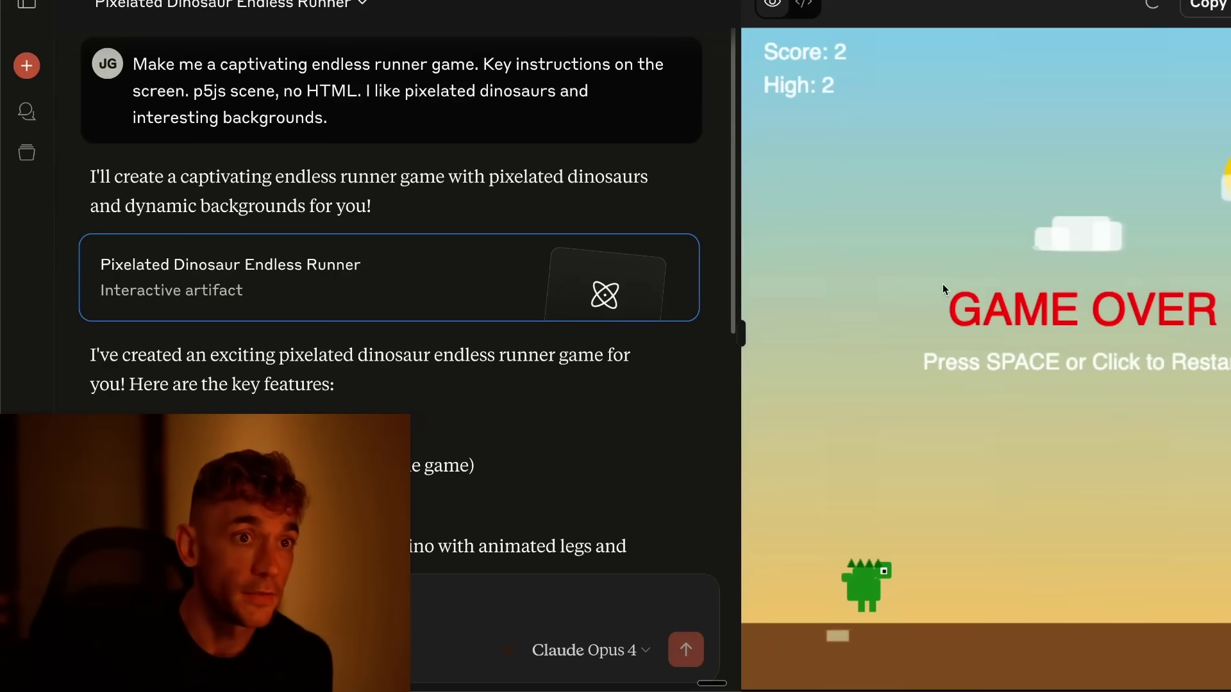
Widen the game preview, restart the dinosaur runner and jump obstacles with Space to reach 10.
{"action": "left_click_drag", "start_coordinate": [742, 330], "coordinate": [557, 332]}
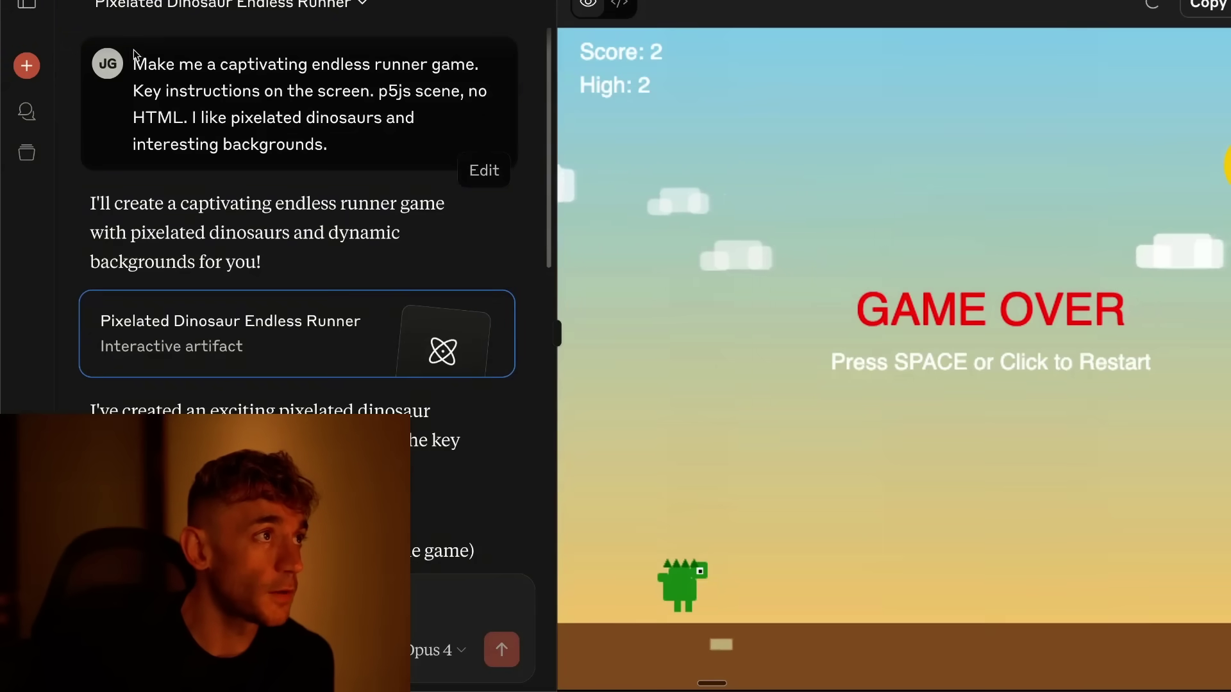
{"action": "left_click_drag", "start_coordinate": [132, 64], "coordinate": [379, 170]}
{"action": "left_click", "coordinate": [805, 244]}
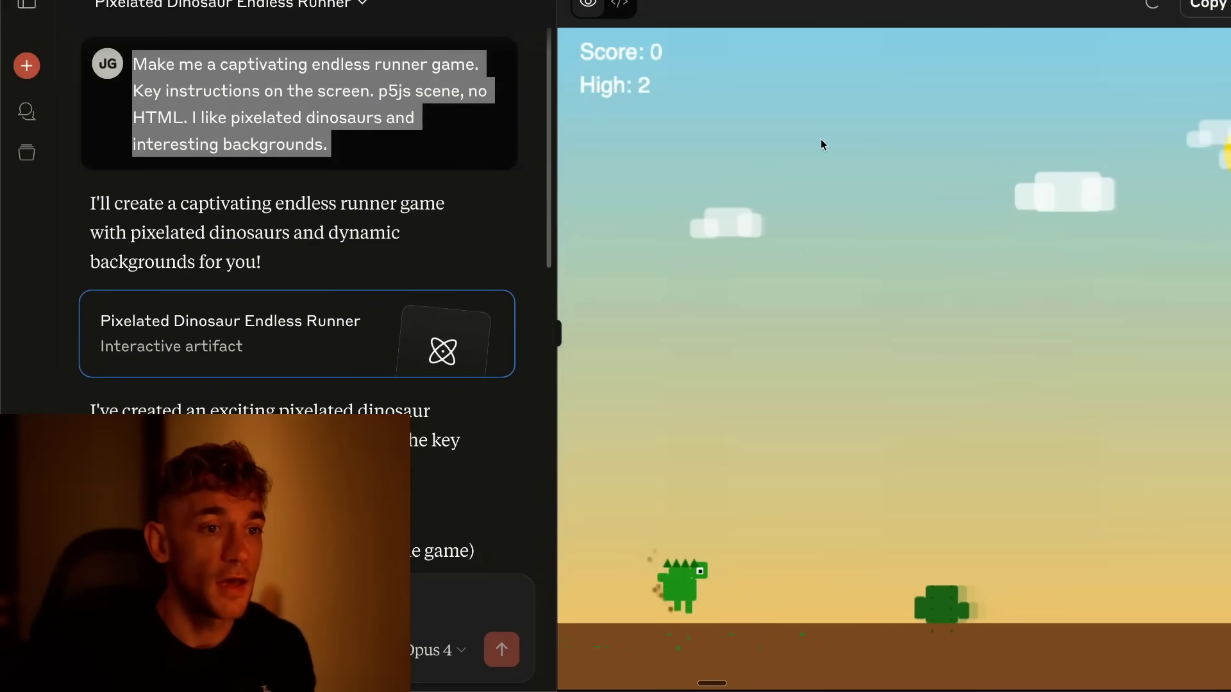
{"action": "key", "text": "space"}
{"action": "key", "text": "space"}
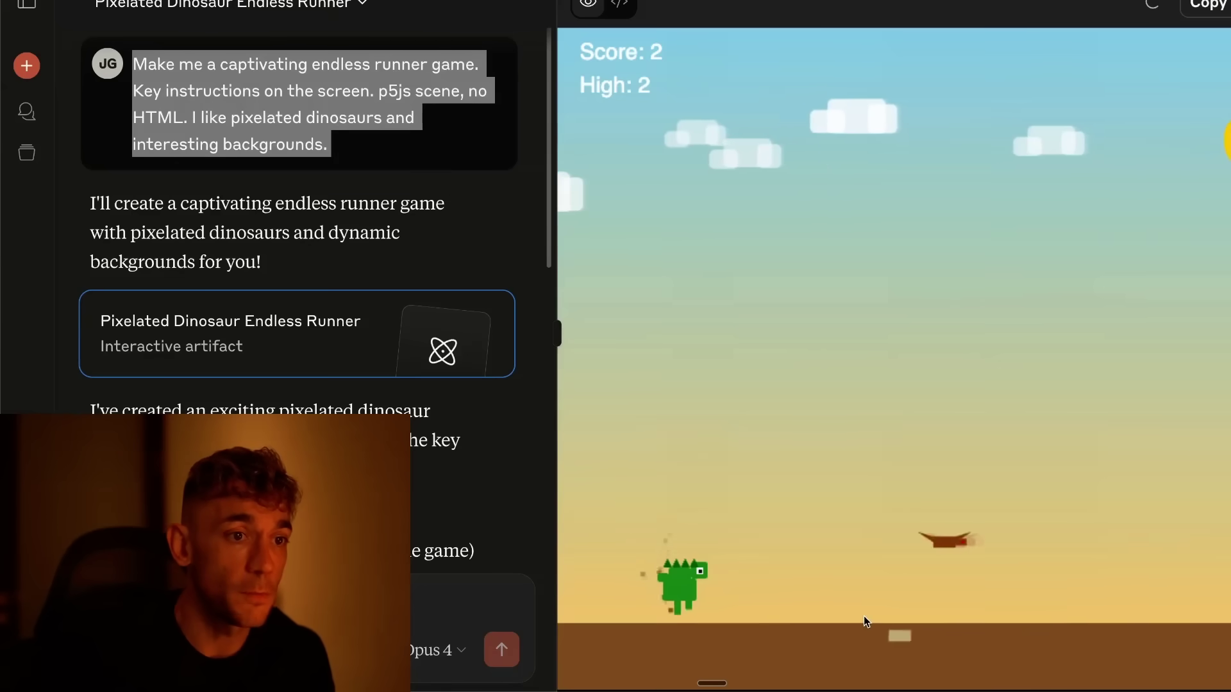
{"action": "key", "text": "space"}
{"action": "key", "text": "space"}
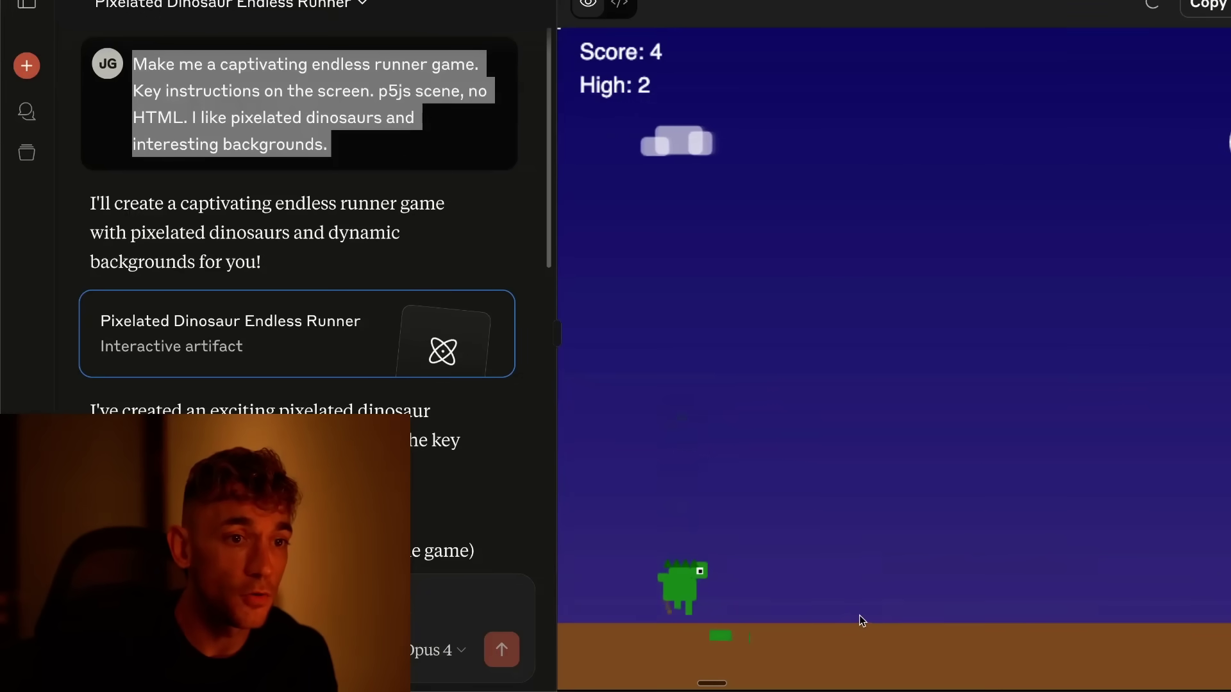
{"action": "key", "text": "space"}
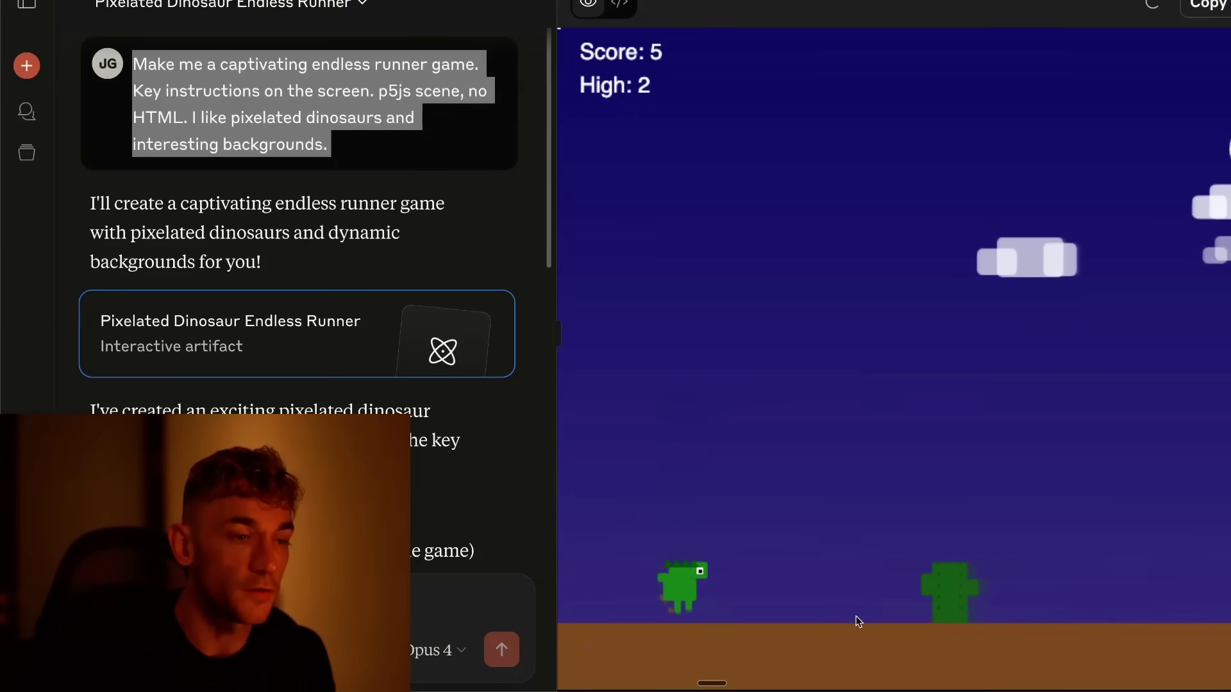
{"action": "key", "text": "space"}
{"action": "key", "text": "space"}
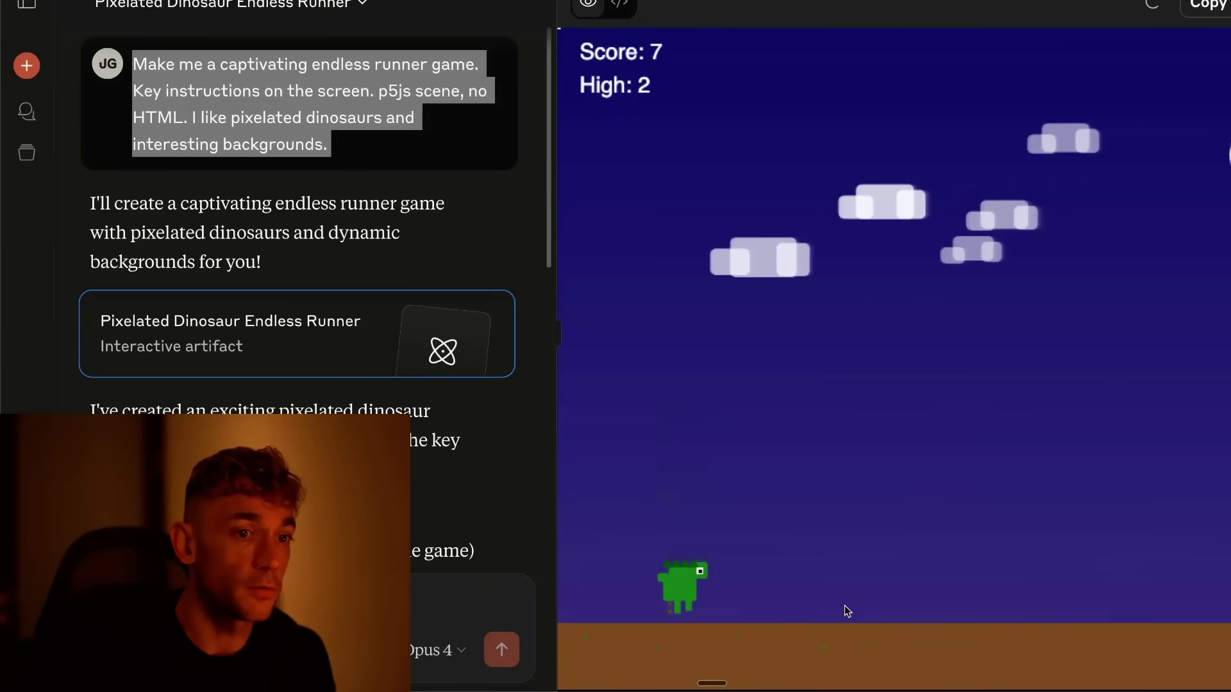
{"action": "key", "text": "space"}
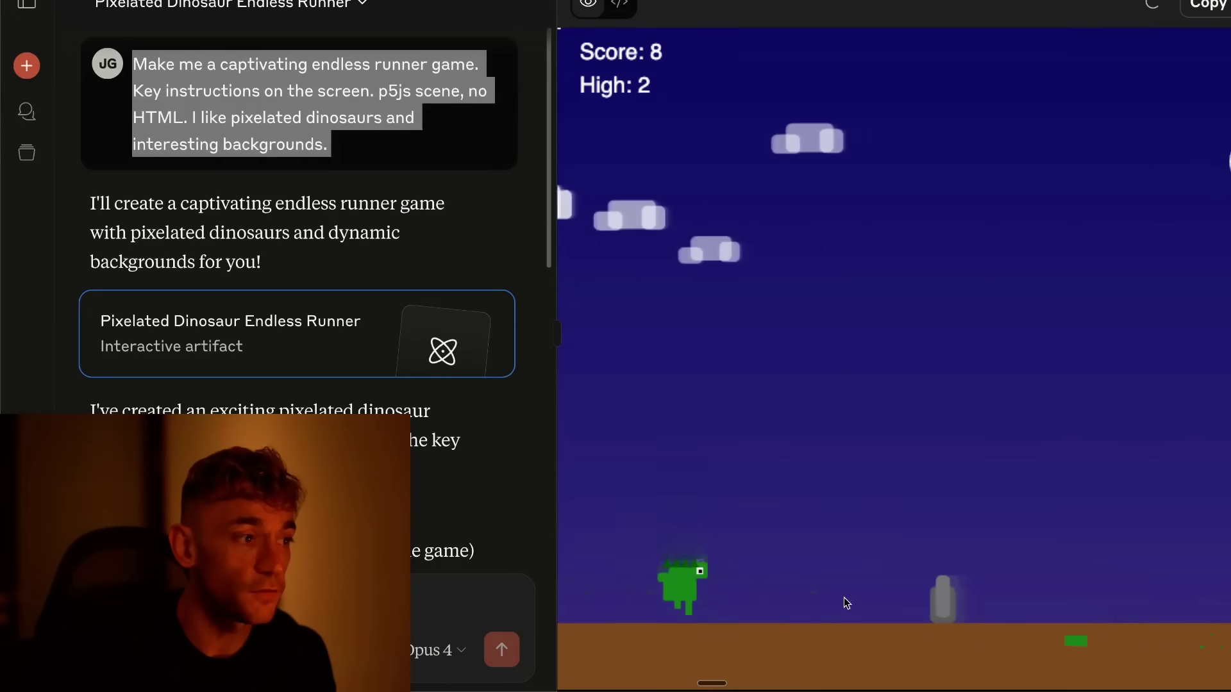
{"action": "key", "text": "space"}
{"action": "key", "text": "space"}
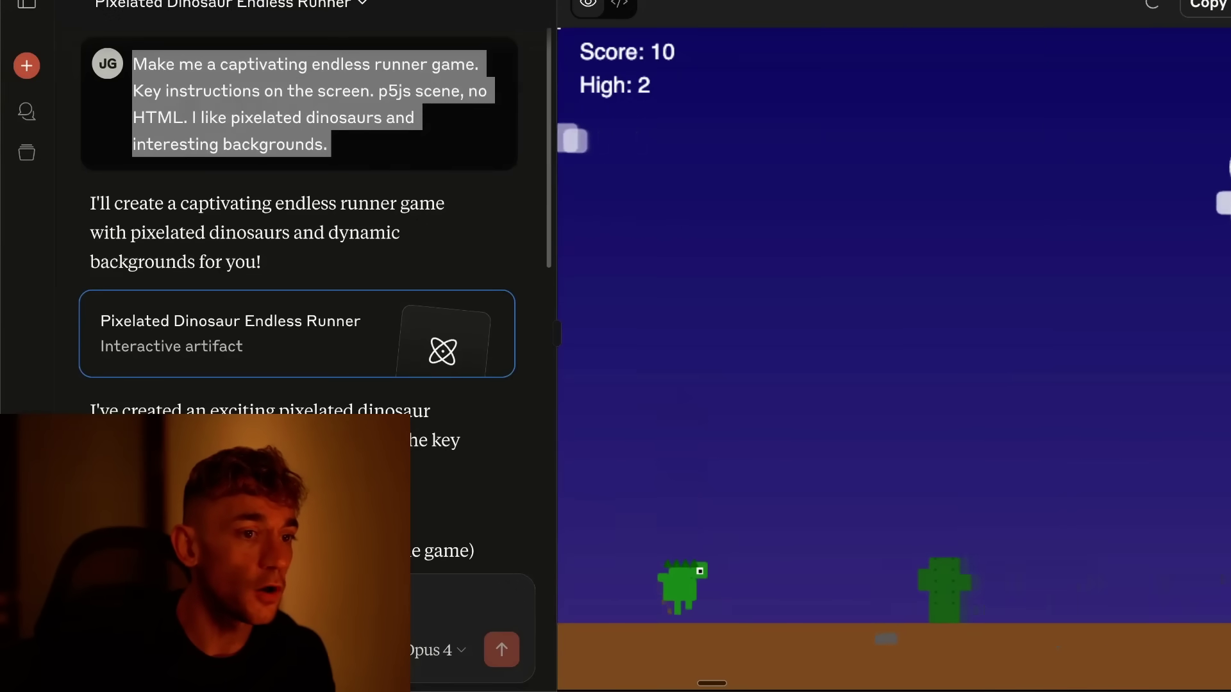
{"action": "key", "text": "space"}
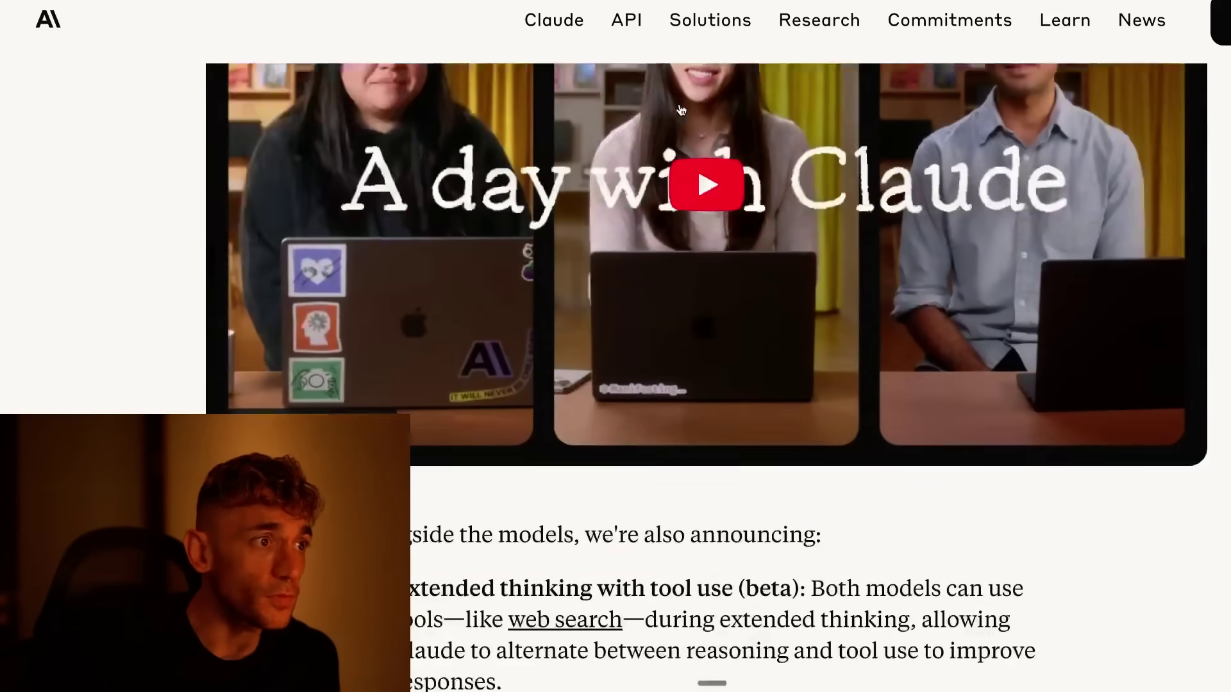
{"action": "scroll", "coordinate": [578, 232], "scroll_direction": "down", "scroll_amount": 6}
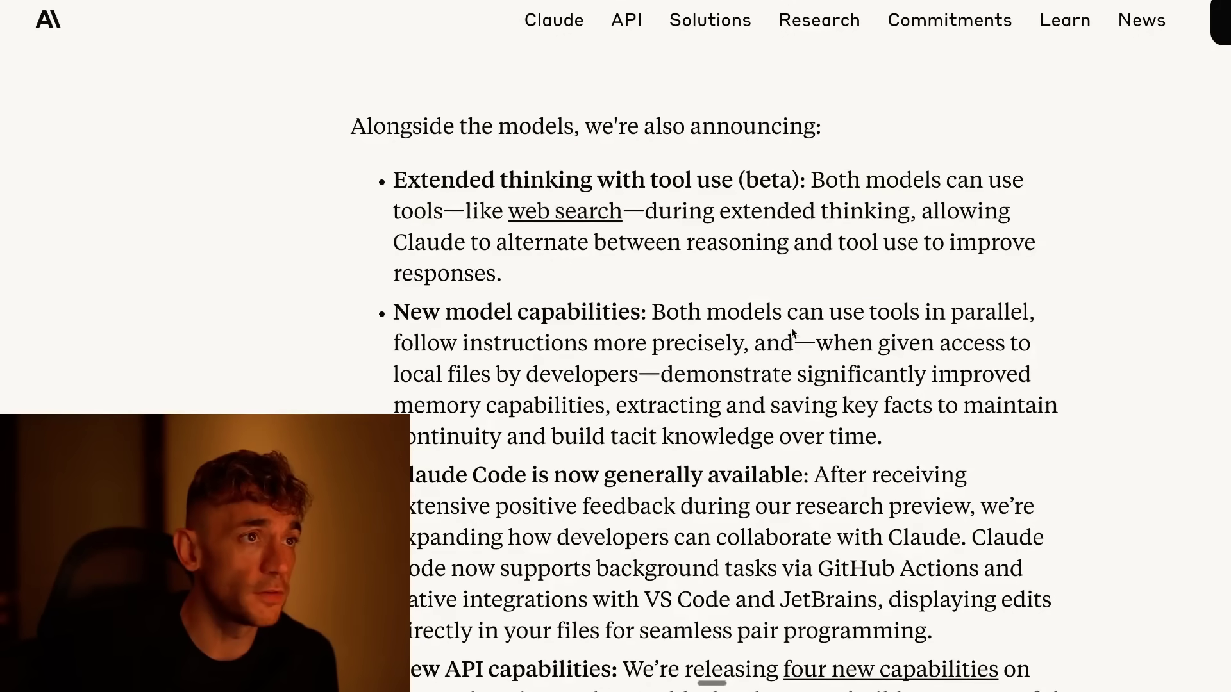
{"action": "scroll", "coordinate": [305, 113], "scroll_direction": "up", "scroll_amount": 1}
{"action": "left_click_drag", "start_coordinate": [330, 155], "coordinate": [854, 188]}
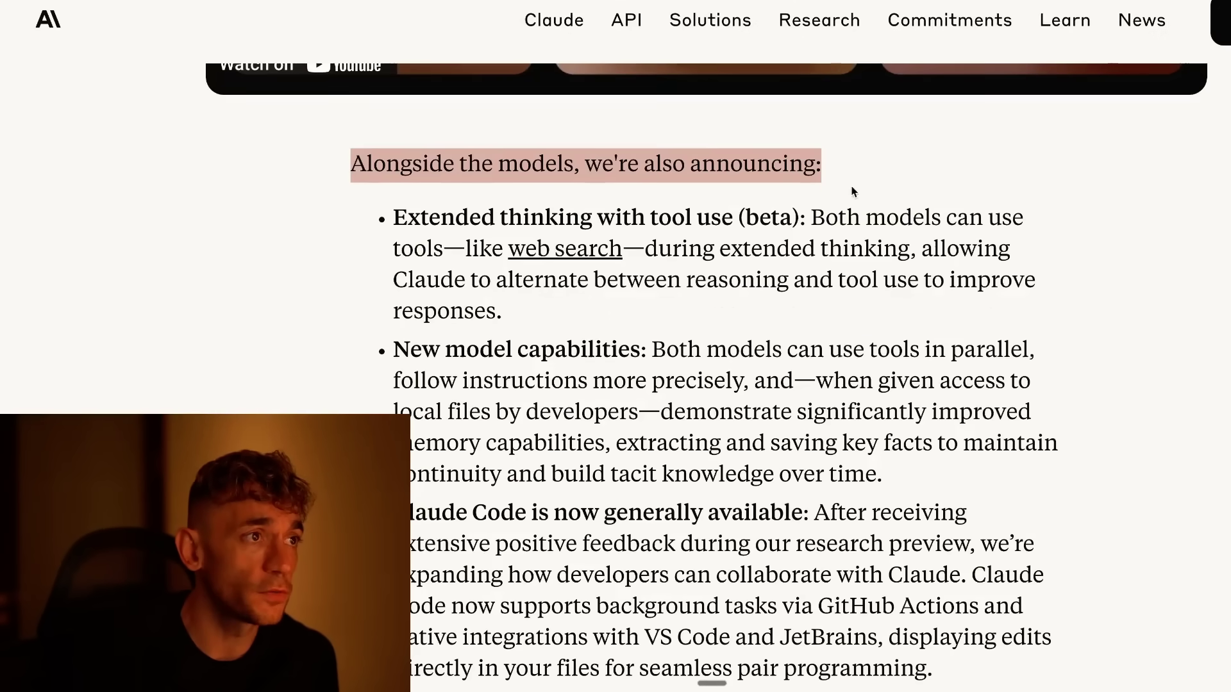
{"action": "left_click_drag", "start_coordinate": [454, 168], "coordinate": [708, 207]}
{"action": "triple_click", "coordinate": [708, 206]}
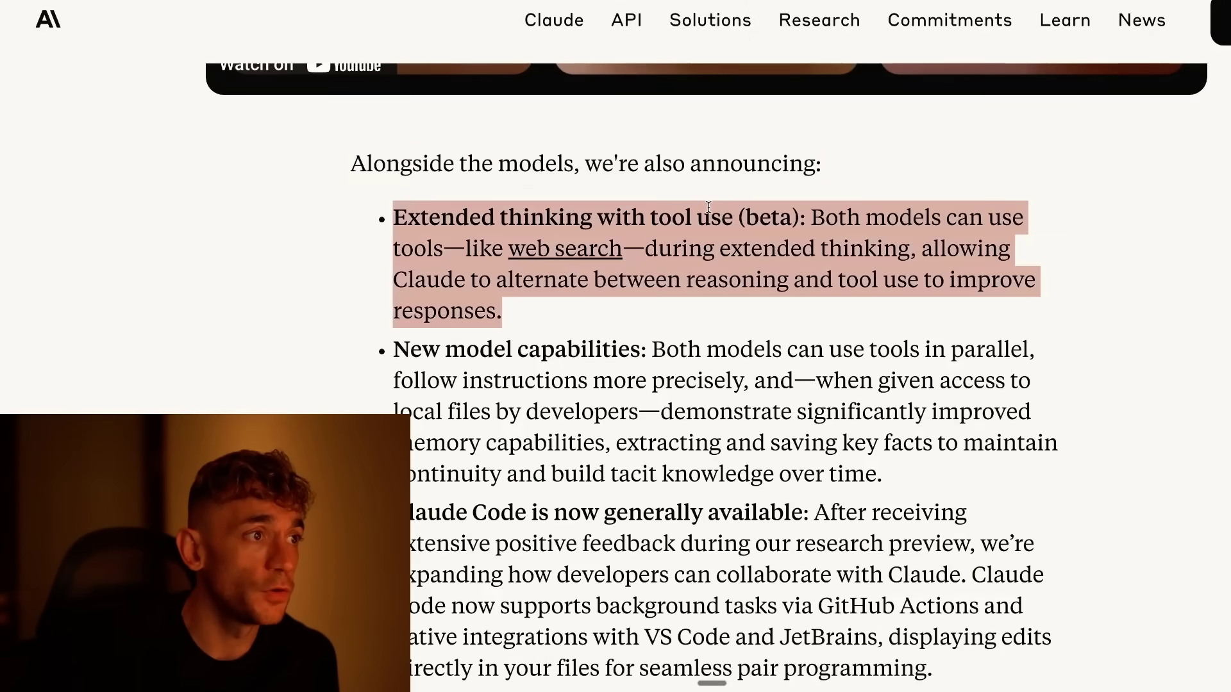
{"action": "scroll", "coordinate": [705, 240], "scroll_direction": "down", "scroll_amount": 1}
{"action": "left_click_drag", "start_coordinate": [391, 158], "coordinate": [847, 213]}
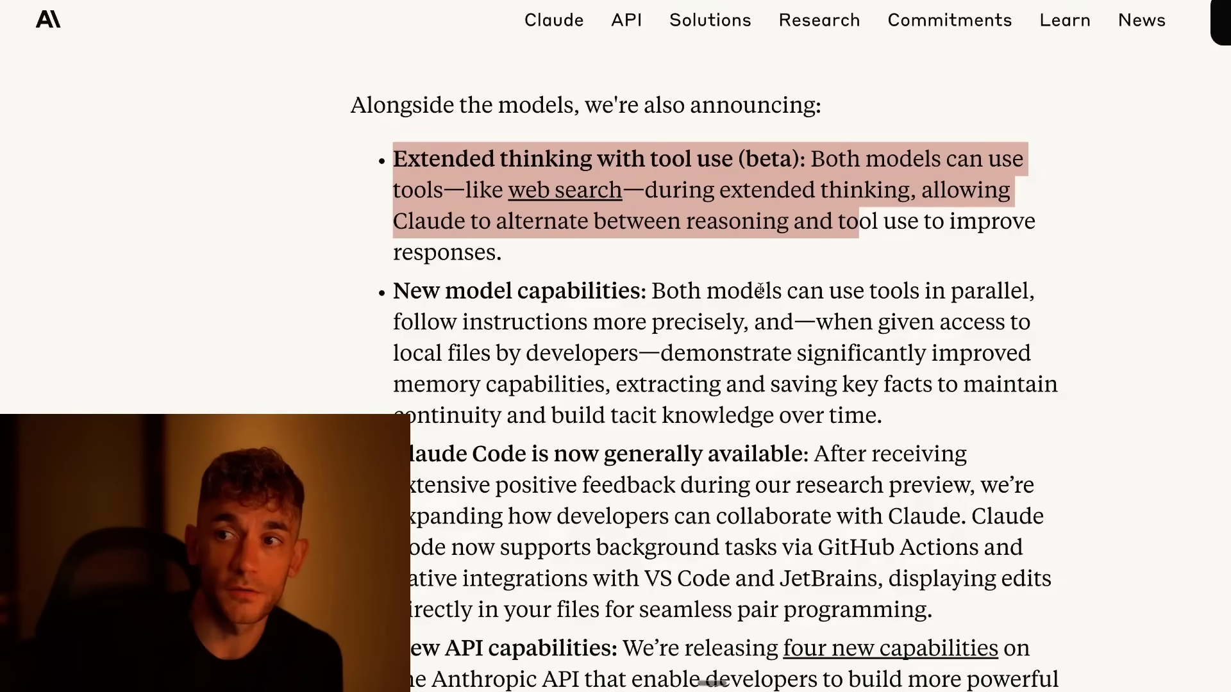
{"action": "left_click_drag", "start_coordinate": [393, 291], "coordinate": [943, 401]}
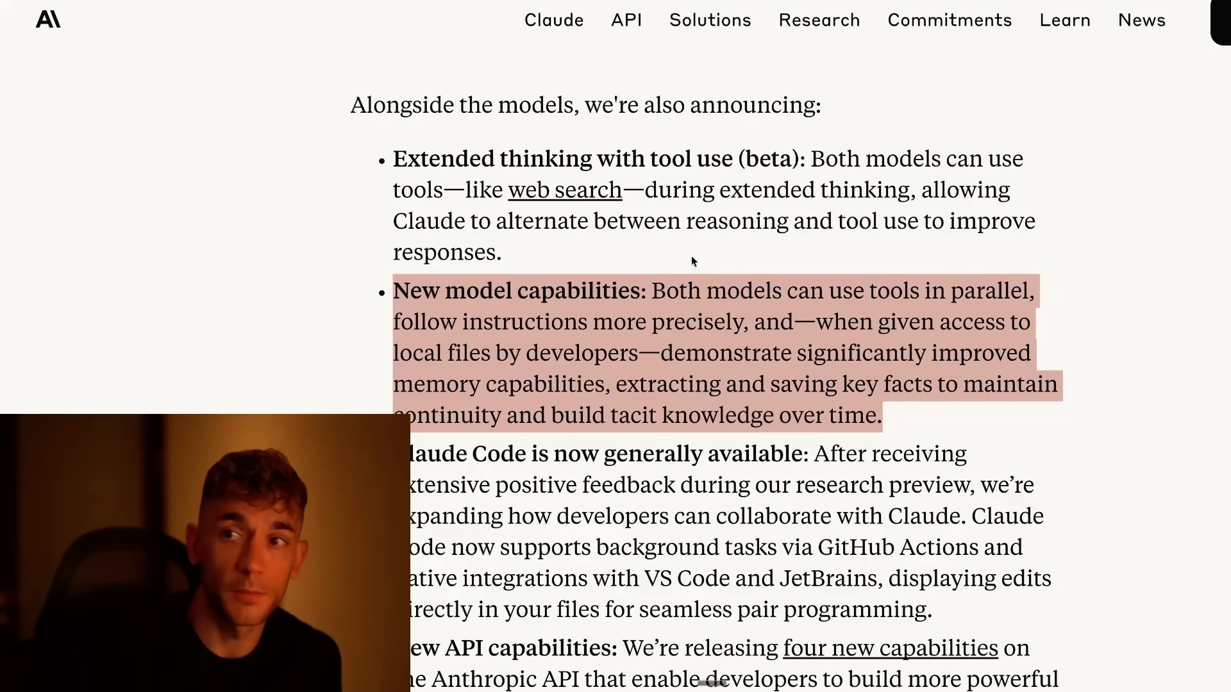
{"action": "scroll", "coordinate": [825, 248], "scroll_direction": "down", "scroll_amount": 3}
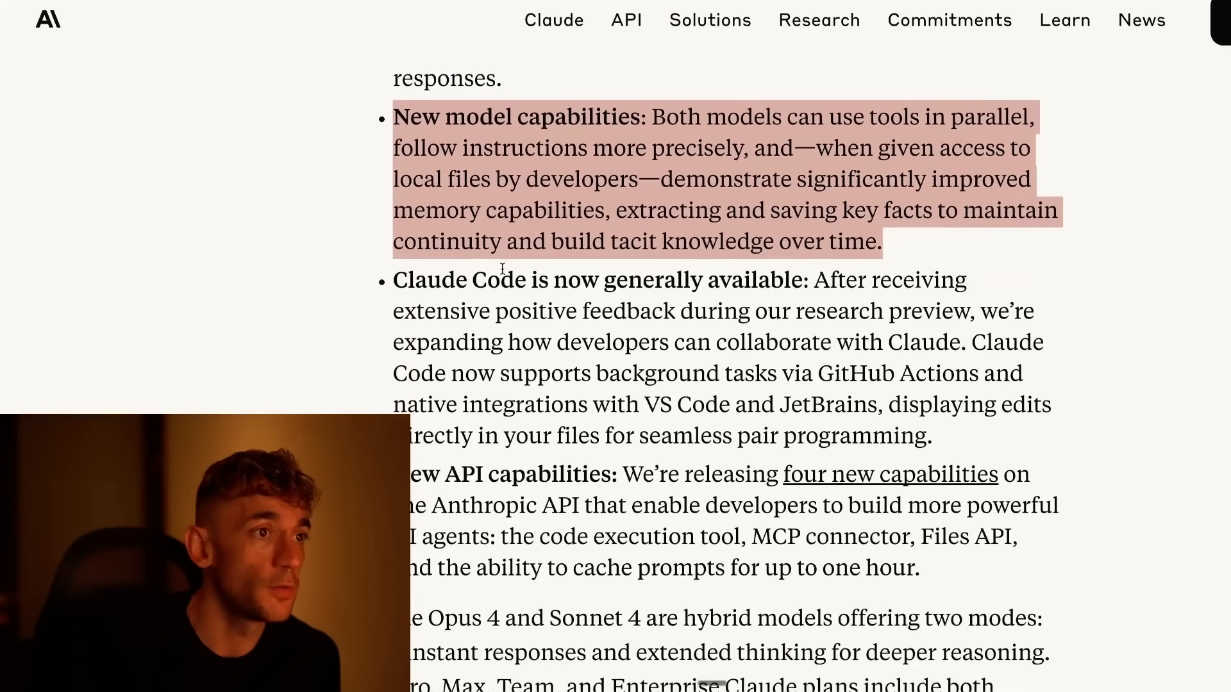
{"action": "scroll", "coordinate": [502, 268], "scroll_direction": "down", "scroll_amount": 2}
{"action": "left_click_drag", "start_coordinate": [407, 157], "coordinate": [697, 180]}
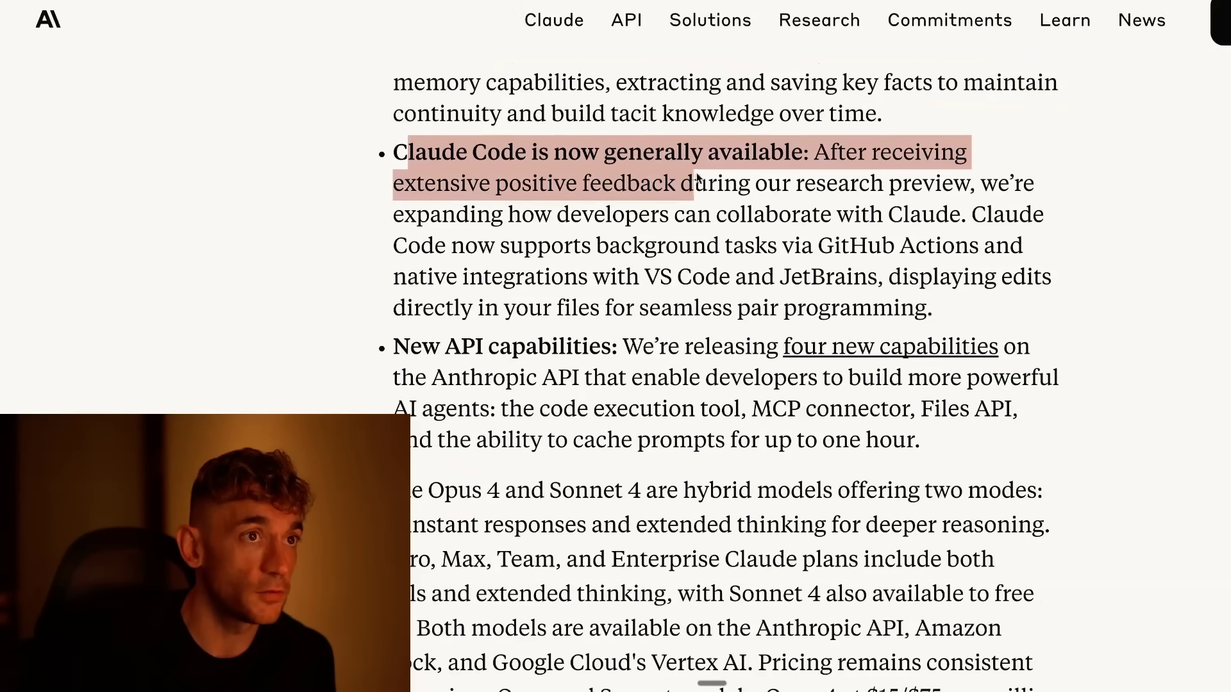
{"action": "left_click", "coordinate": [706, 175]}
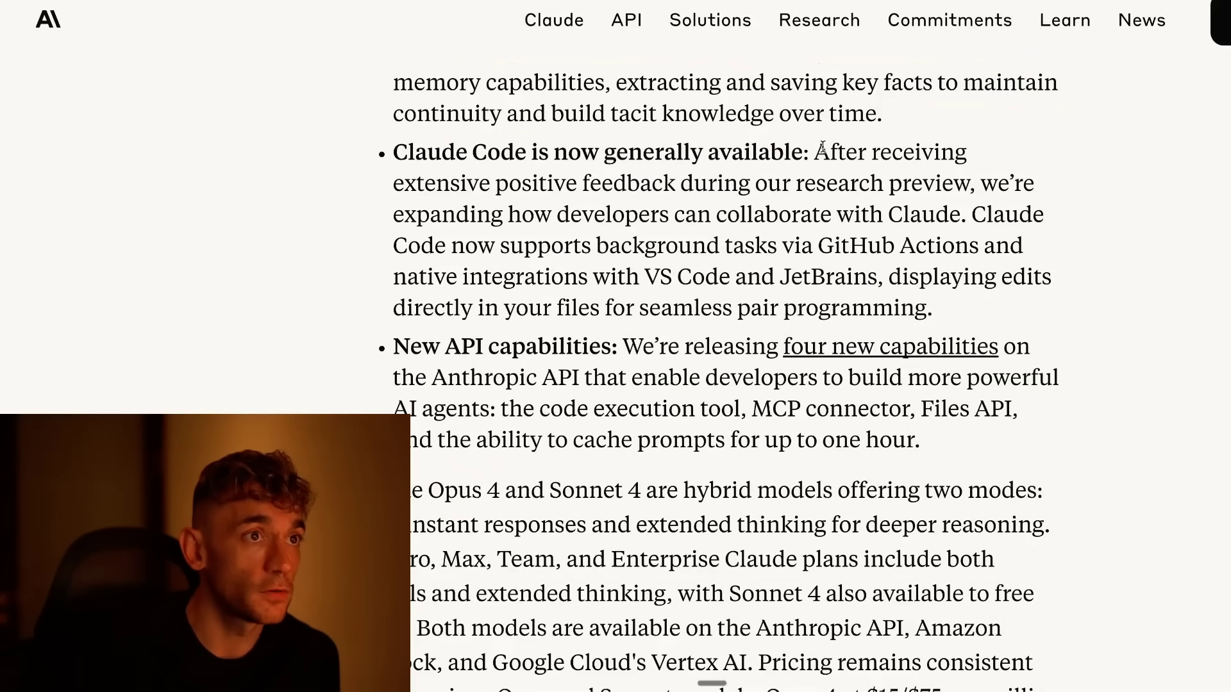
{"action": "left_click_drag", "start_coordinate": [820, 154], "coordinate": [1056, 320]}
{"action": "scroll", "coordinate": [1057, 320], "scroll_direction": "down", "scroll_amount": 5}
{"action": "scroll", "coordinate": [1057, 321], "scroll_direction": "up", "scroll_amount": 4}
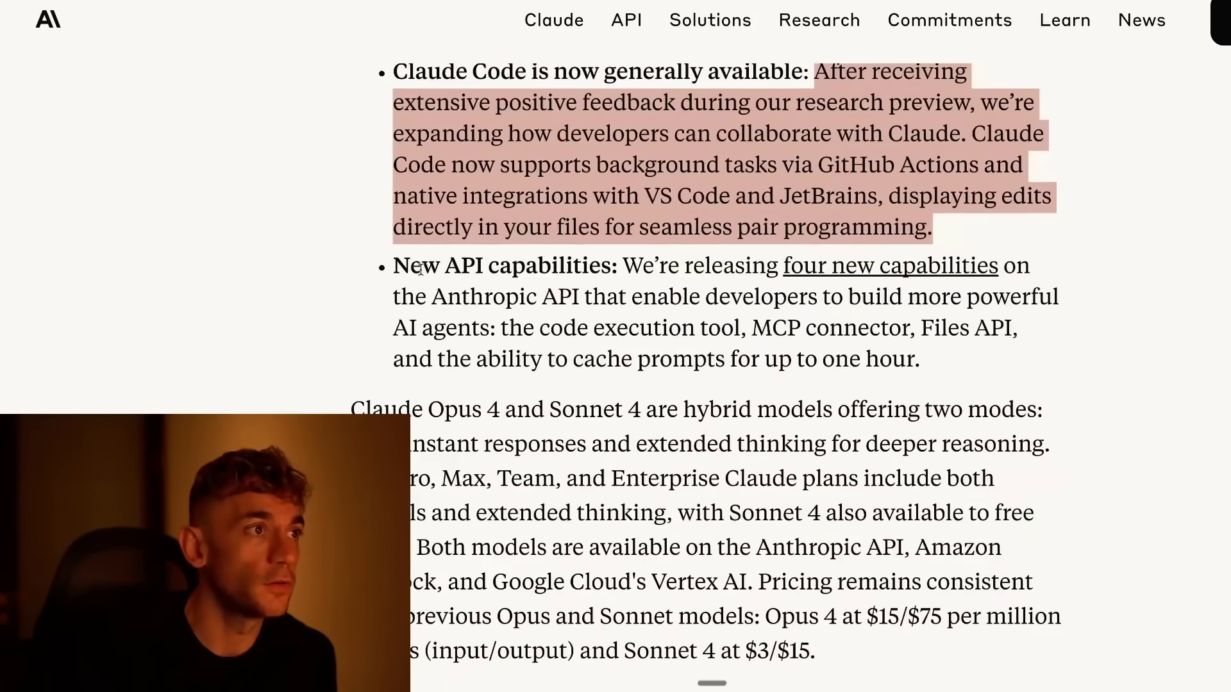
{"action": "left_click_drag", "start_coordinate": [393, 265], "coordinate": [950, 369]}
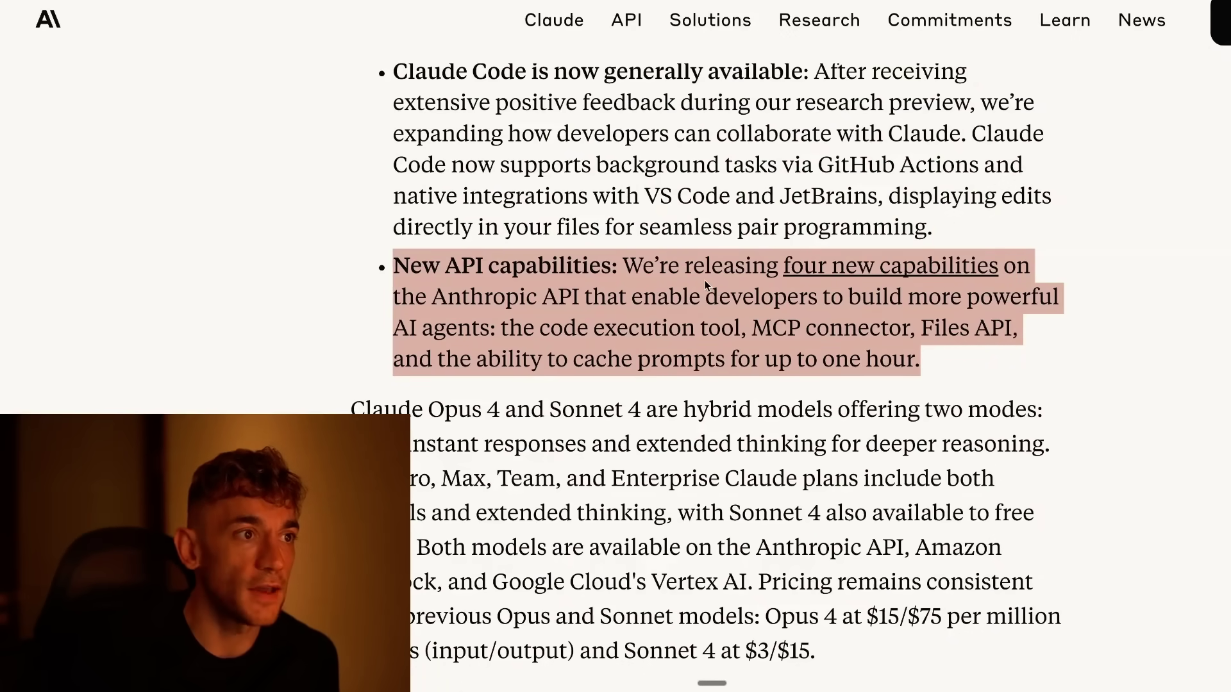
{"action": "left_click", "coordinate": [786, 358]}
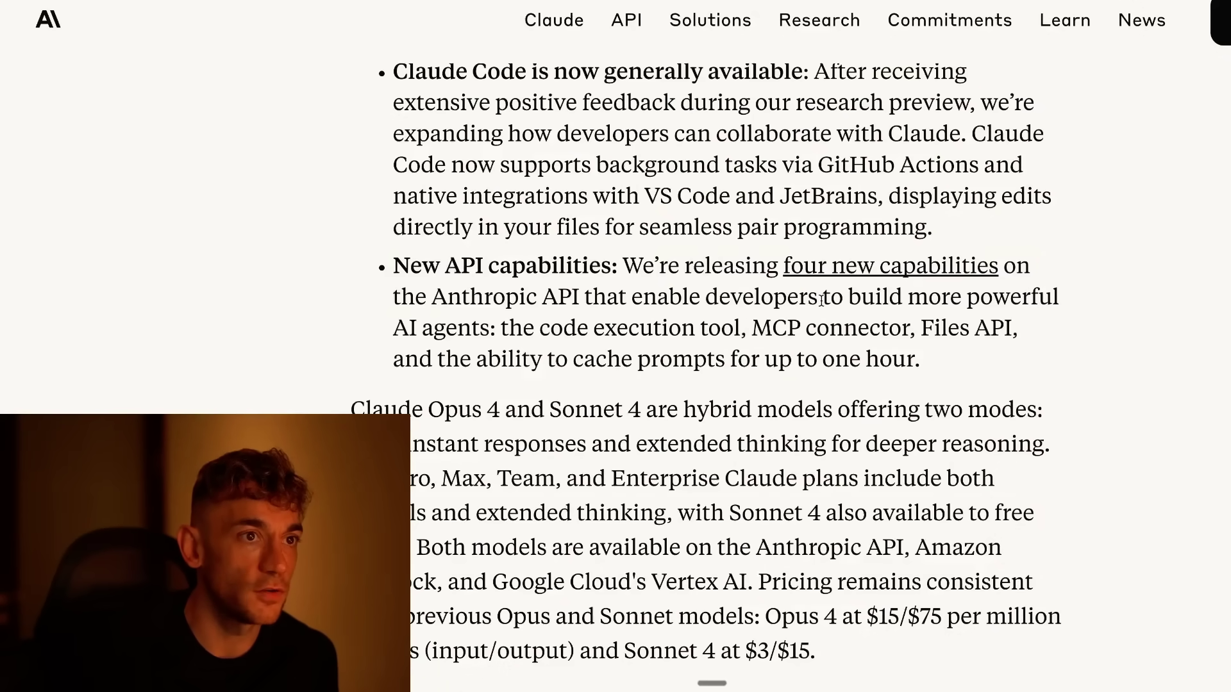
{"action": "left_click_drag", "start_coordinate": [500, 269], "coordinate": [929, 354]}
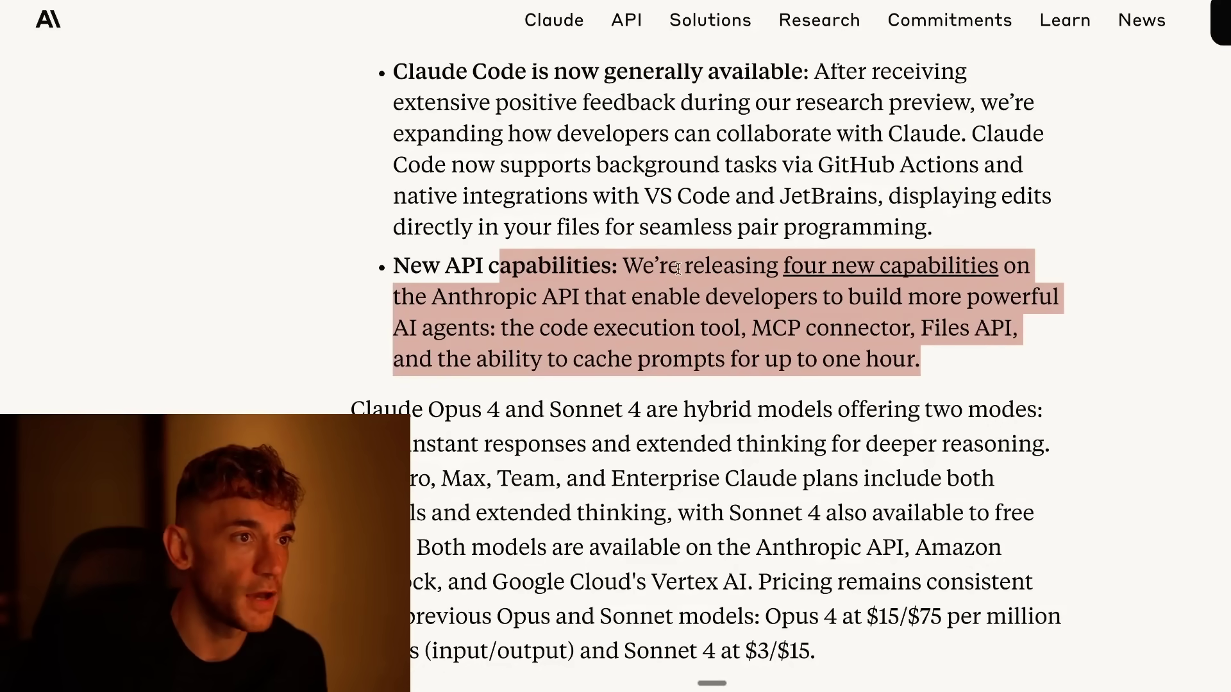
Launch Claude Desktop via Spotlight, reposition its window and delete the leftover prompt text.
{"action": "scroll", "coordinate": [561, 279], "scroll_direction": "down", "scroll_amount": 2}
{"action": "left_click", "coordinate": [564, 287]}
{"action": "key", "text": "super+space"}
{"action": "type", "text": "ck"}
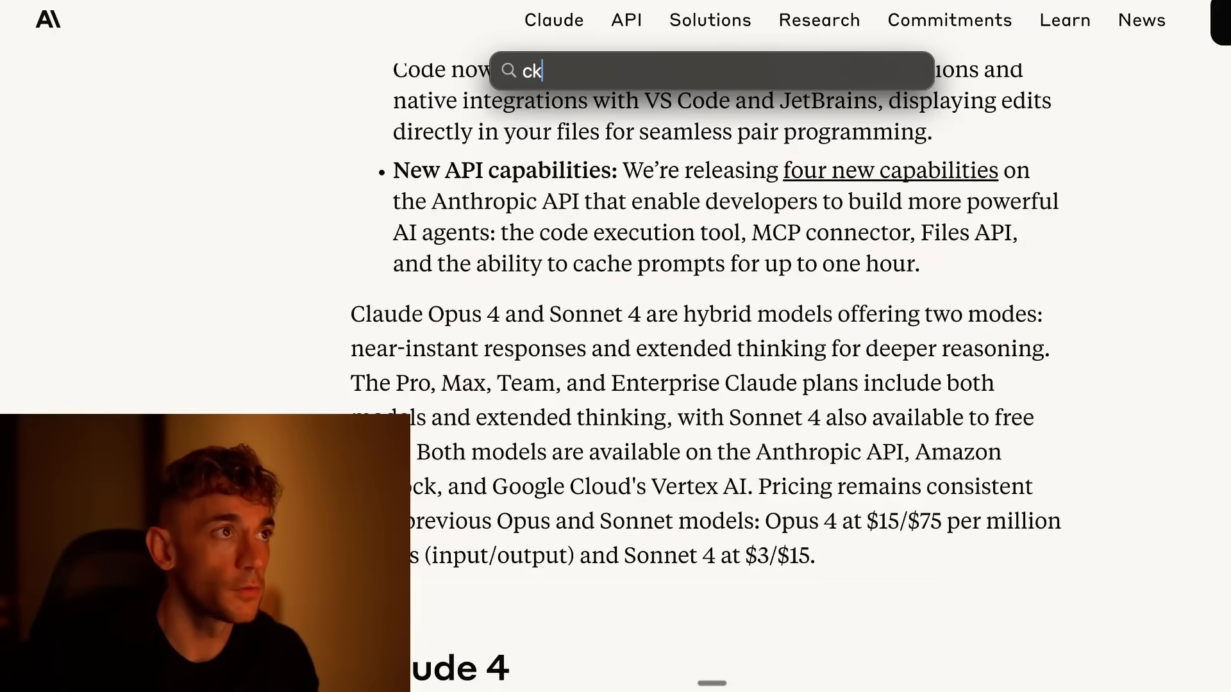
{"action": "type", "text": "laude"}
{"action": "key", "text": "Return"}
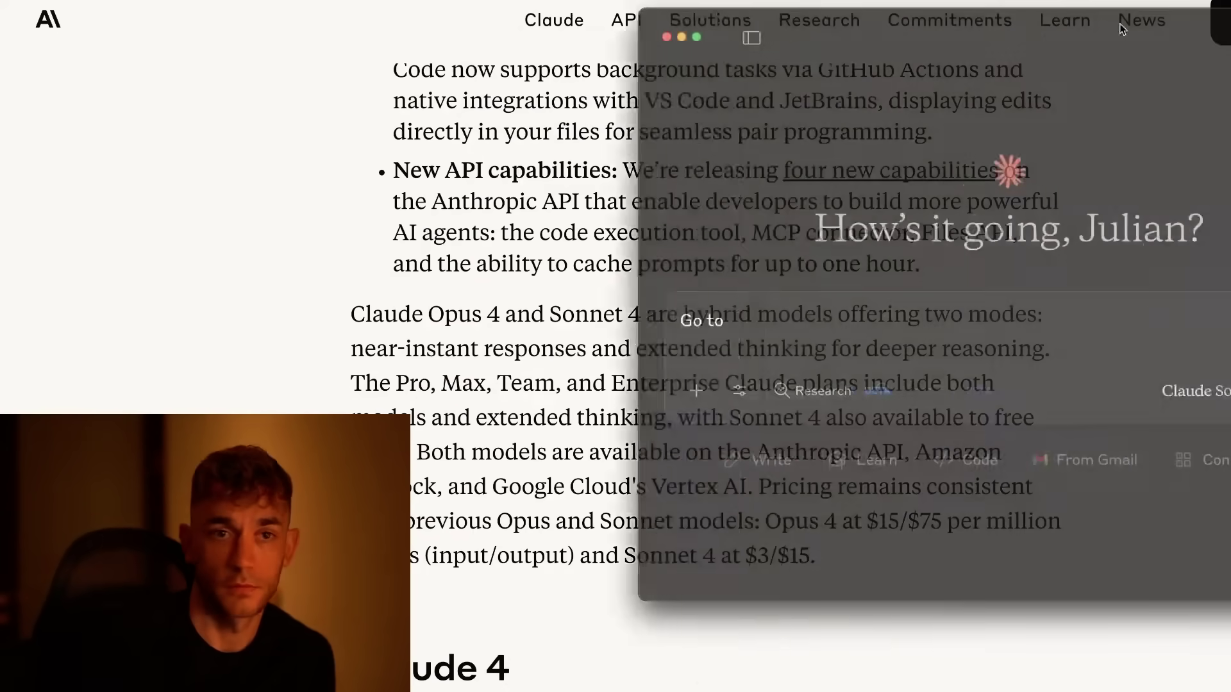
{"action": "left_click_drag", "start_coordinate": [1122, 29], "coordinate": [748, 53]}
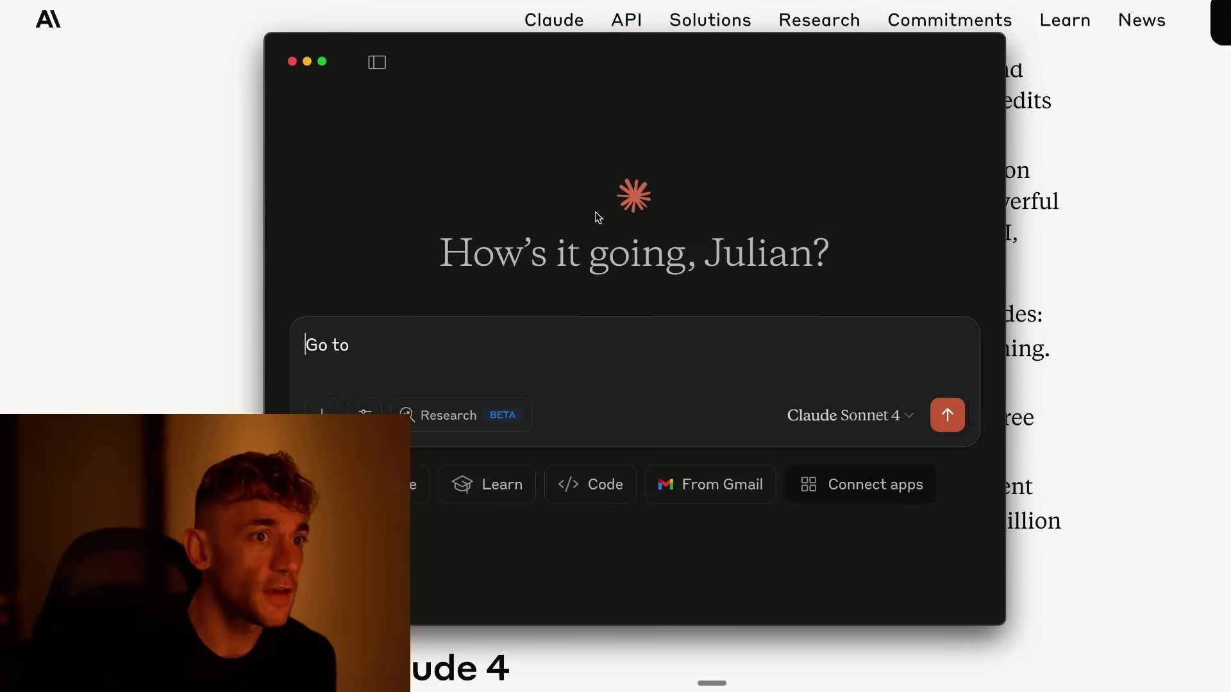
{"action": "triple_click", "coordinate": [433, 351]}
{"action": "key", "text": "BackSpace"}
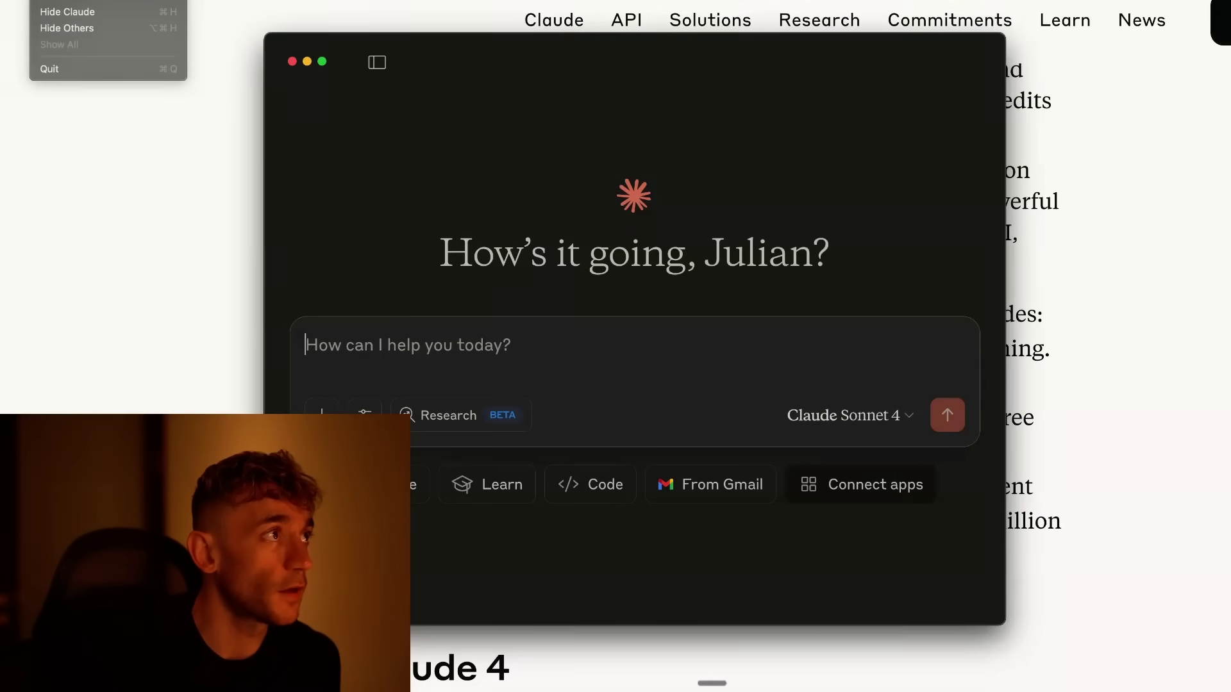
{"action": "key", "text": "Escape"}
In Developer settings, inspect the browsermcp, filesystem and applescript_execute MCP servers.
{"action": "key", "text": "super+comma"}
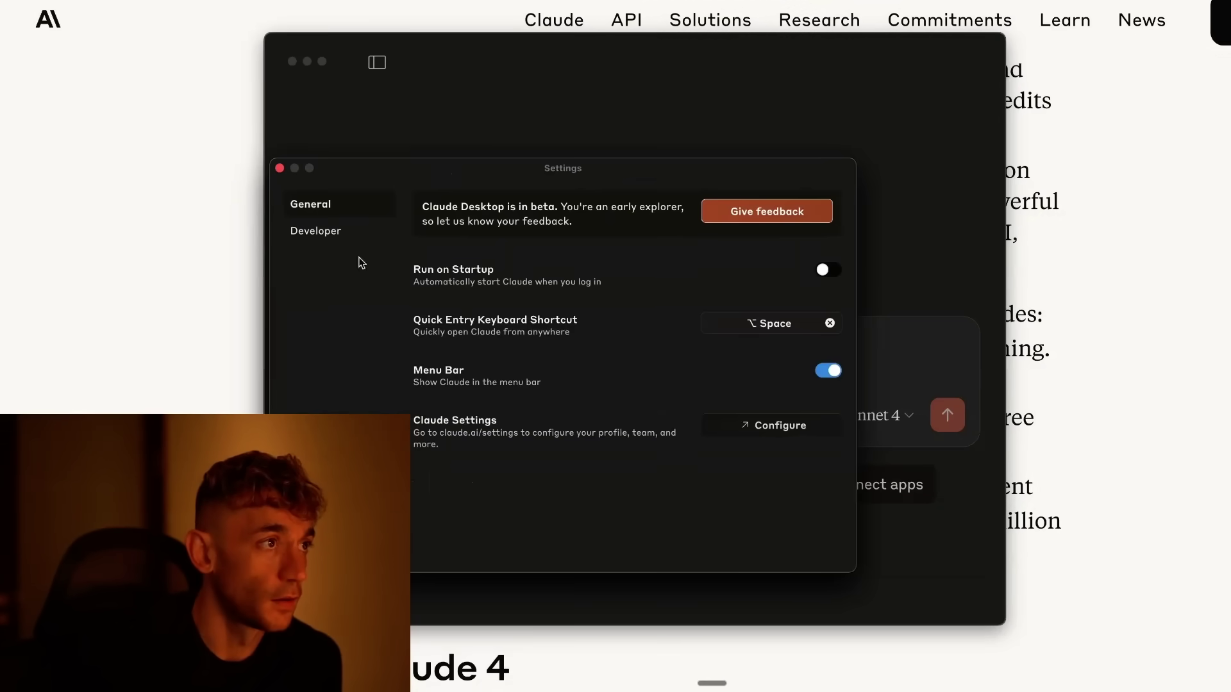
{"action": "left_click", "coordinate": [323, 232]}
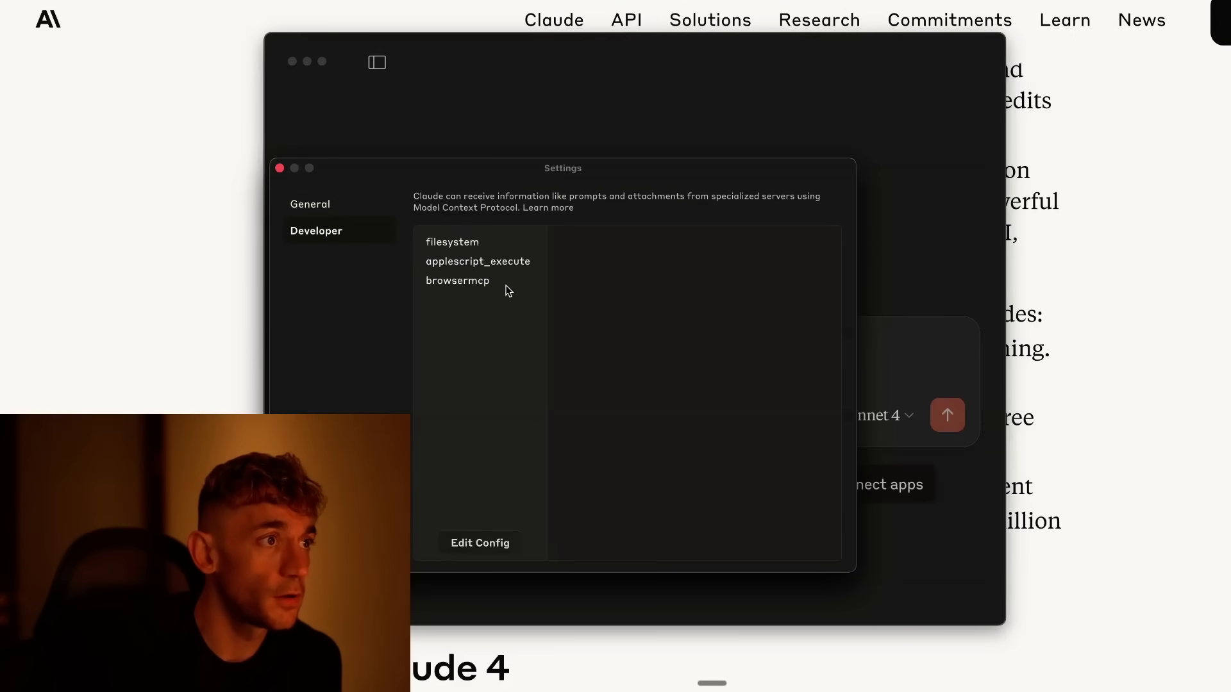
{"action": "left_click", "coordinate": [458, 280]}
{"action": "left_click", "coordinate": [467, 244]}
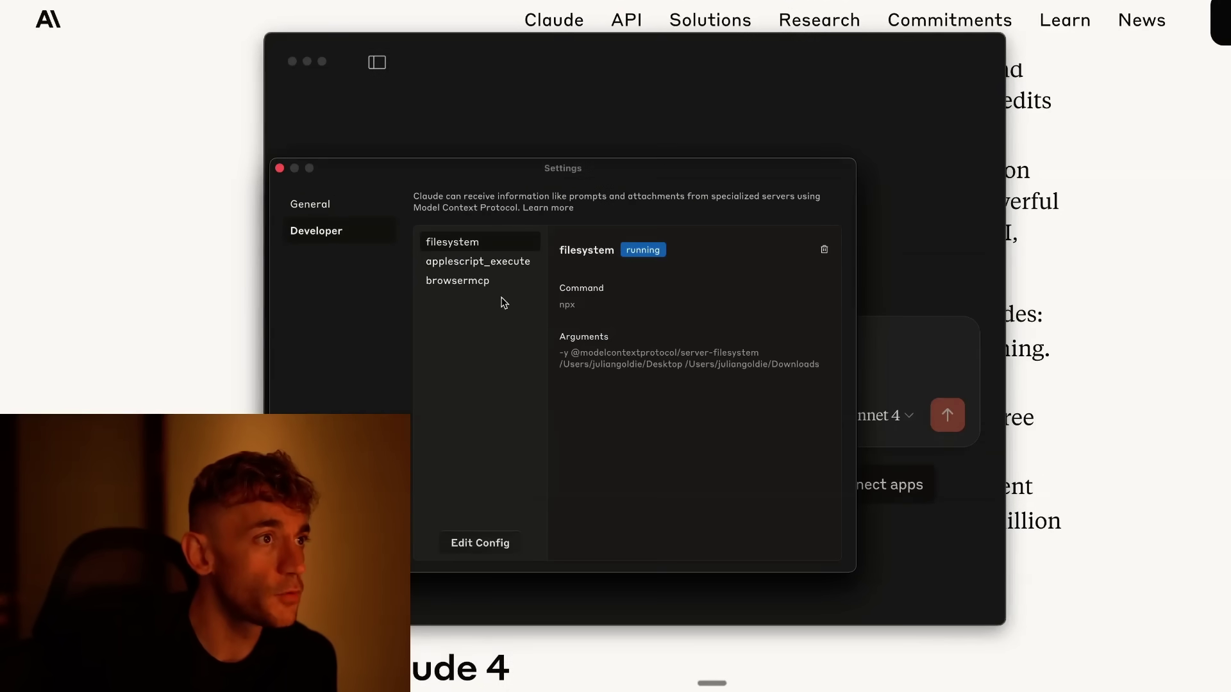
{"action": "left_click", "coordinate": [460, 268]}
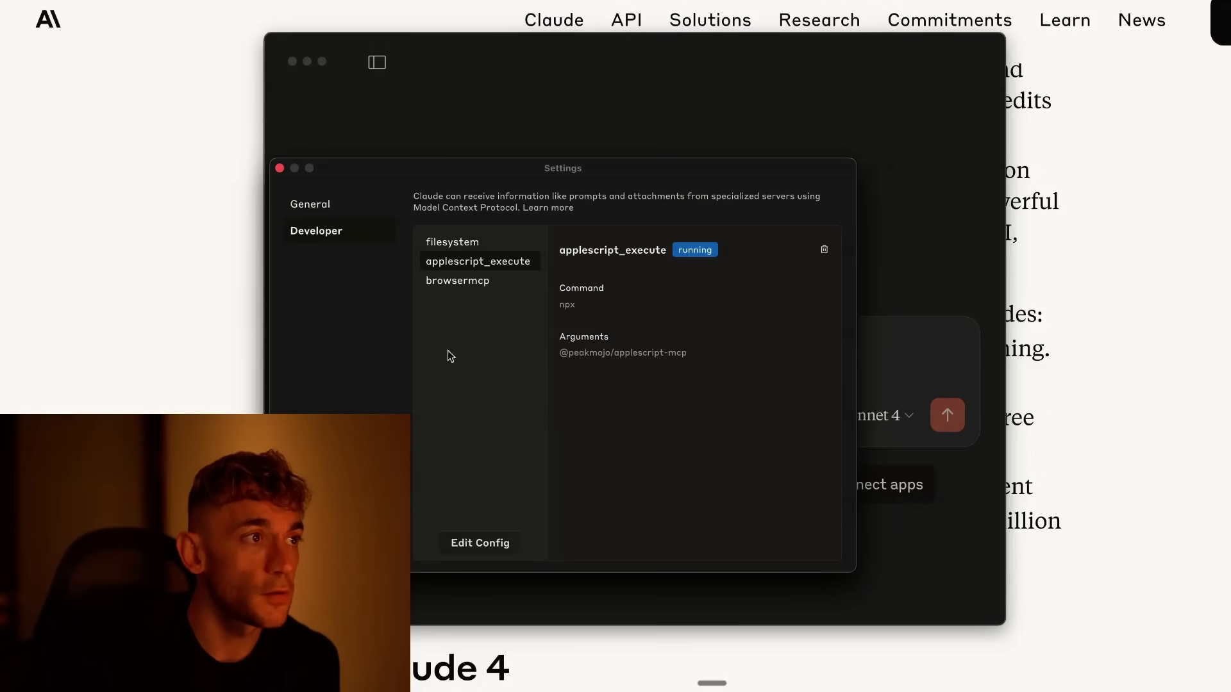
{"action": "left_click", "coordinate": [491, 285]}
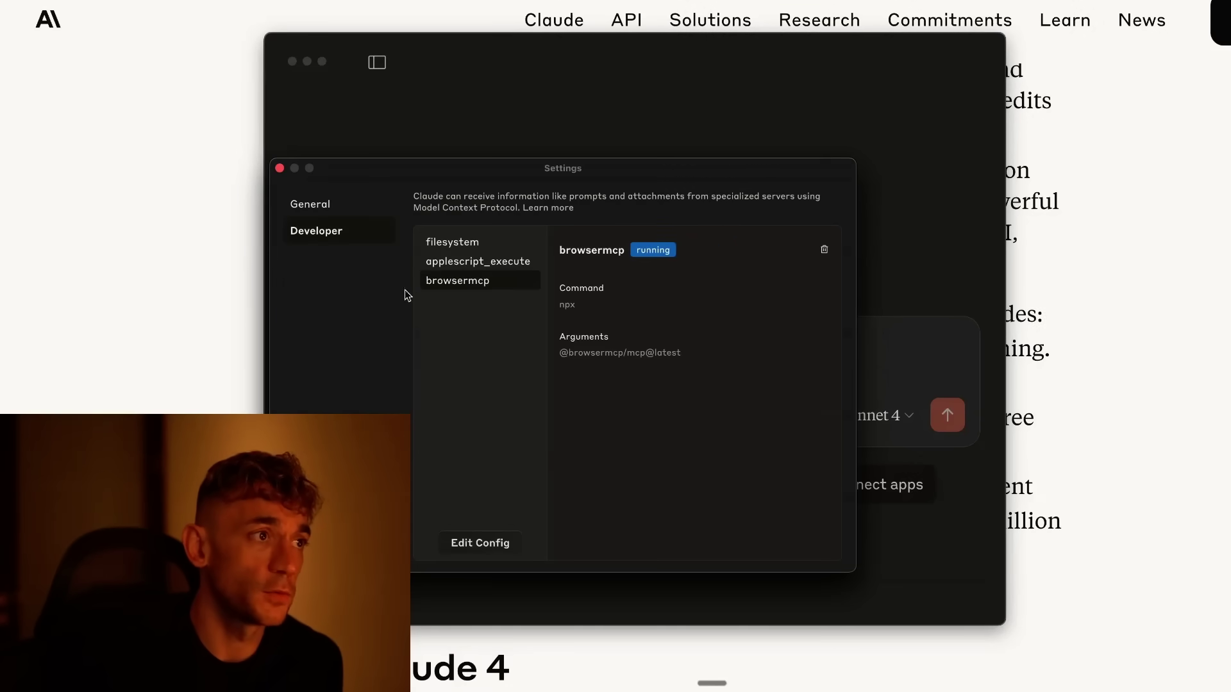
Close Settings and send 'use the browser and navigate to apple.com' to Claude.
{"action": "left_click", "coordinate": [280, 169]}
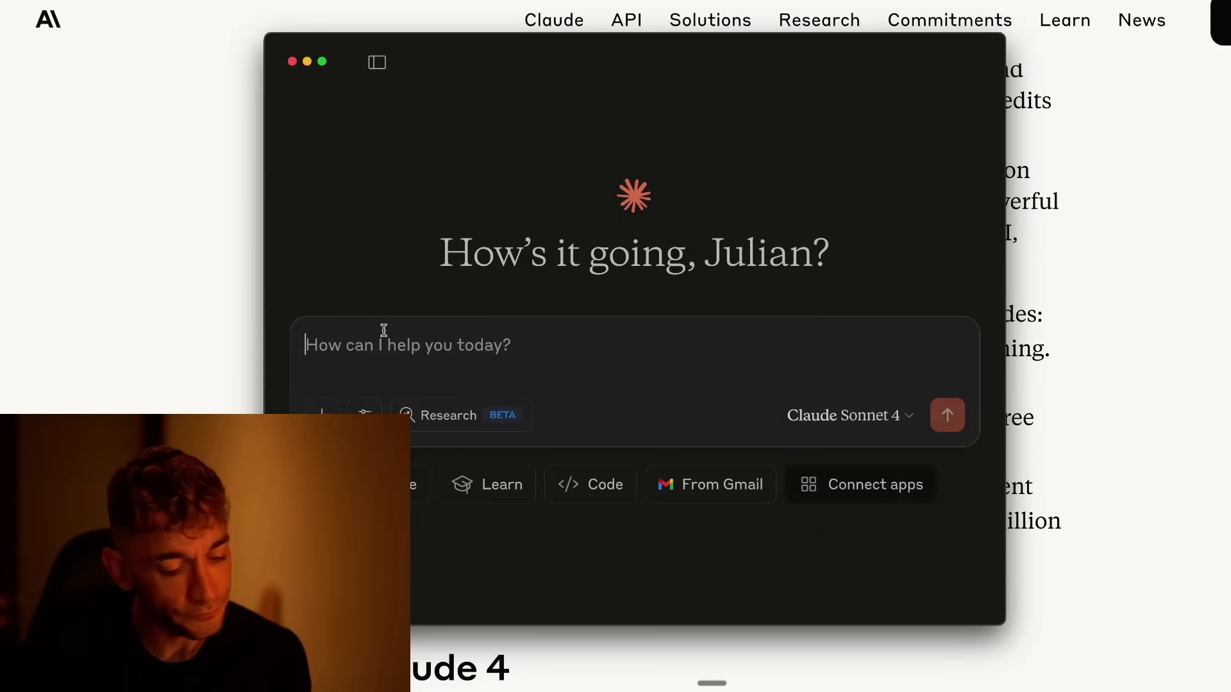
{"action": "type", "text": "use the browser and navigate to apple.com"}
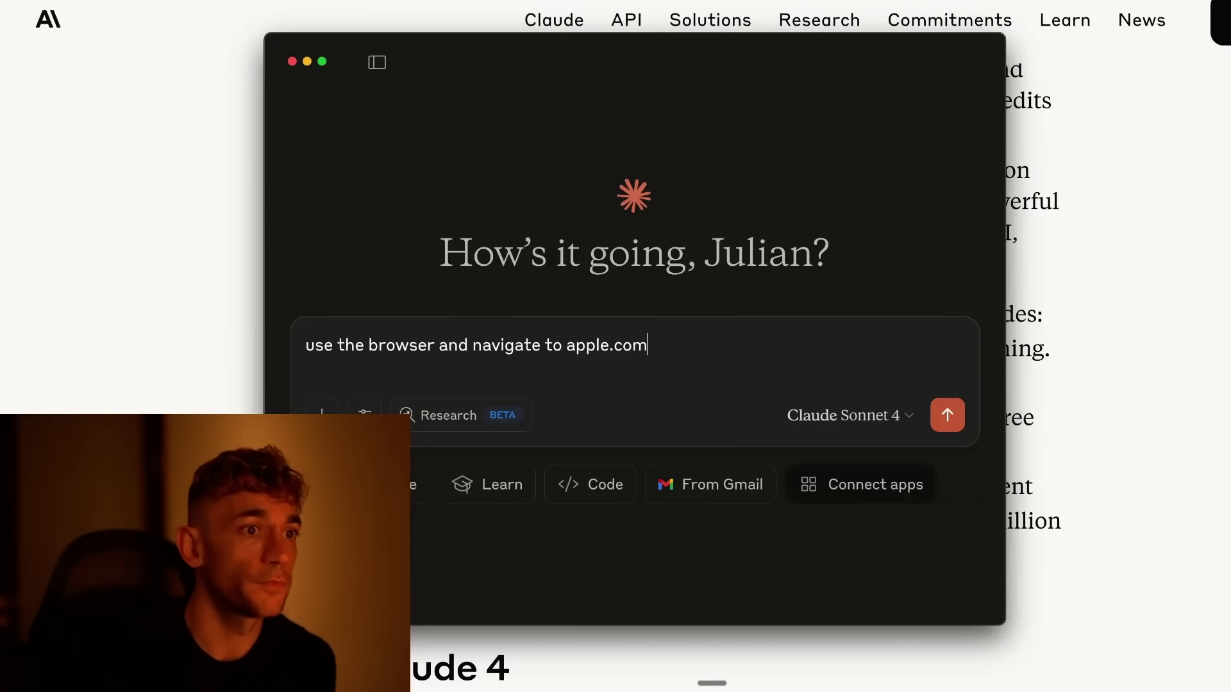
{"action": "left_click", "coordinate": [946, 414]}
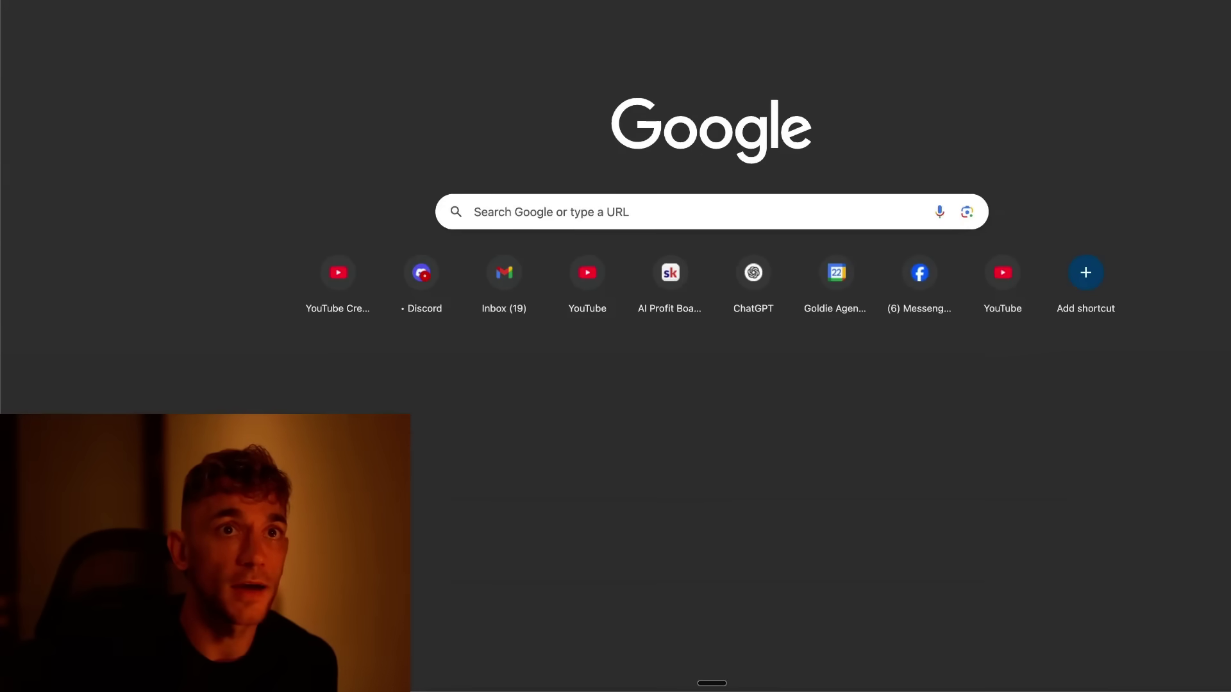
Connect the Browser MCP Chrome extension to the current tab.
{"action": "left_click", "coordinate": [1173, 4]}
{"action": "left_click", "coordinate": [1192, 69]}
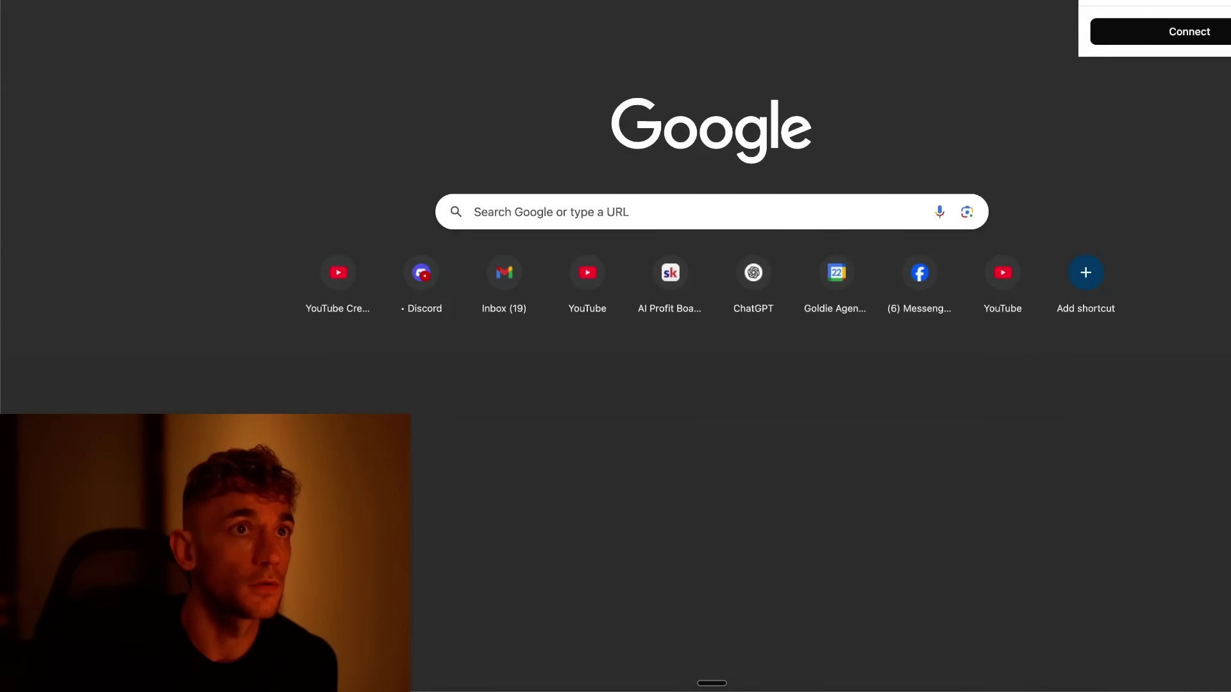
{"action": "left_click", "coordinate": [1151, 22]}
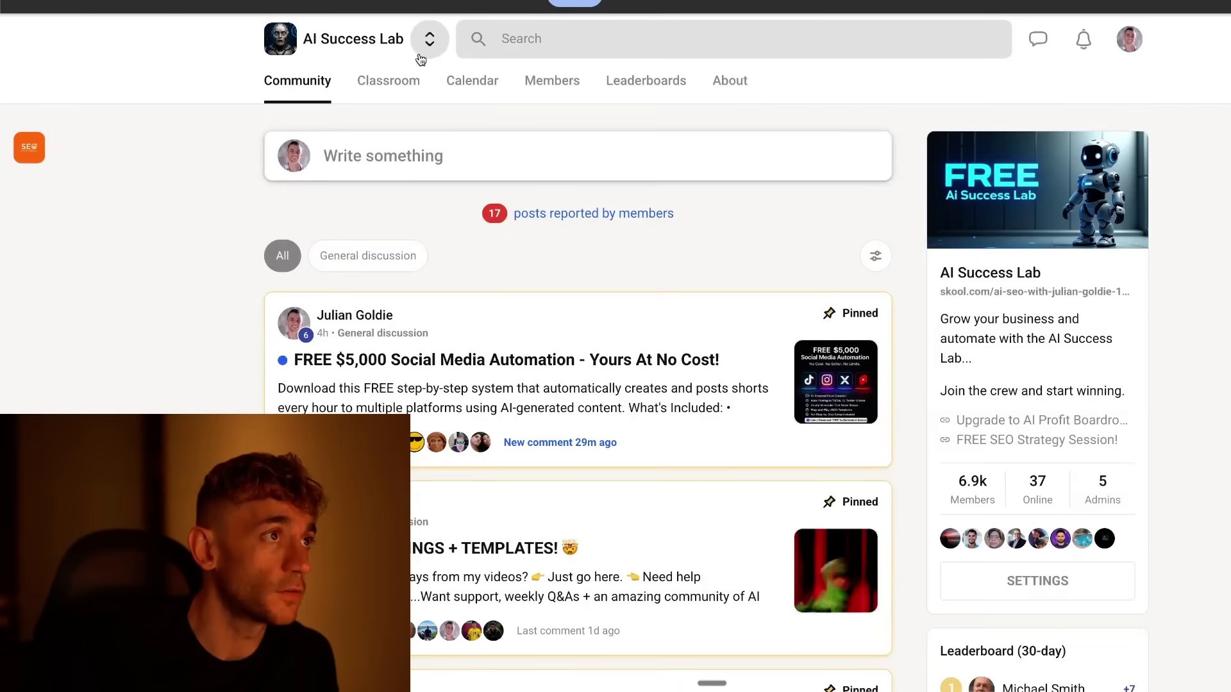
Open the AI Updates + Coding course's Claude 4 lesson from the Classroom and scroll its resources.
{"action": "left_click", "coordinate": [388, 80]}
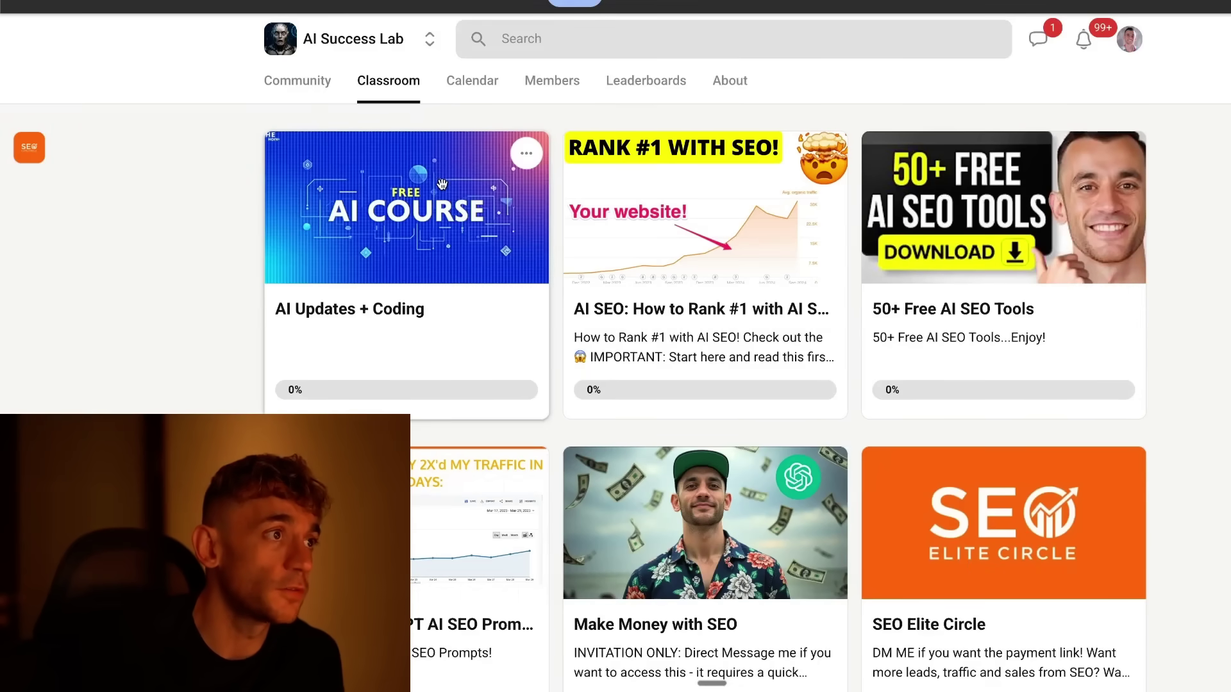
{"action": "left_click", "coordinate": [299, 240]}
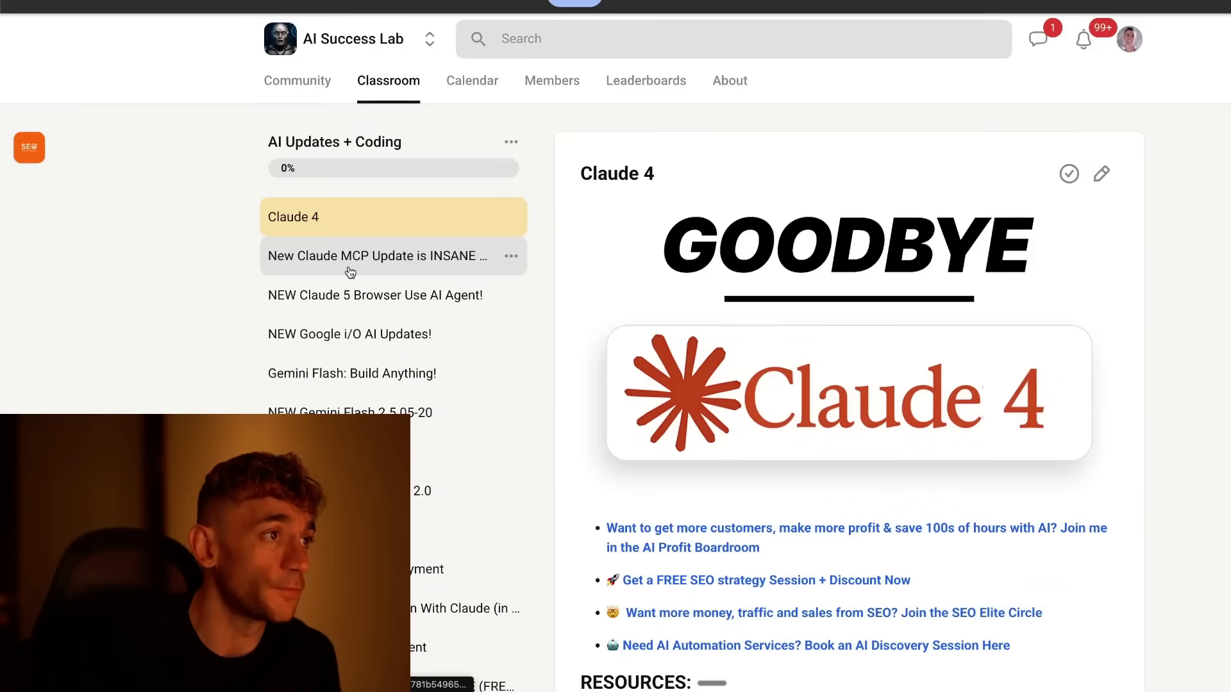
{"action": "left_click", "coordinate": [343, 263]}
{"action": "left_click", "coordinate": [339, 222]}
{"action": "scroll", "coordinate": [860, 255], "scroll_direction": "down", "scroll_amount": 10}
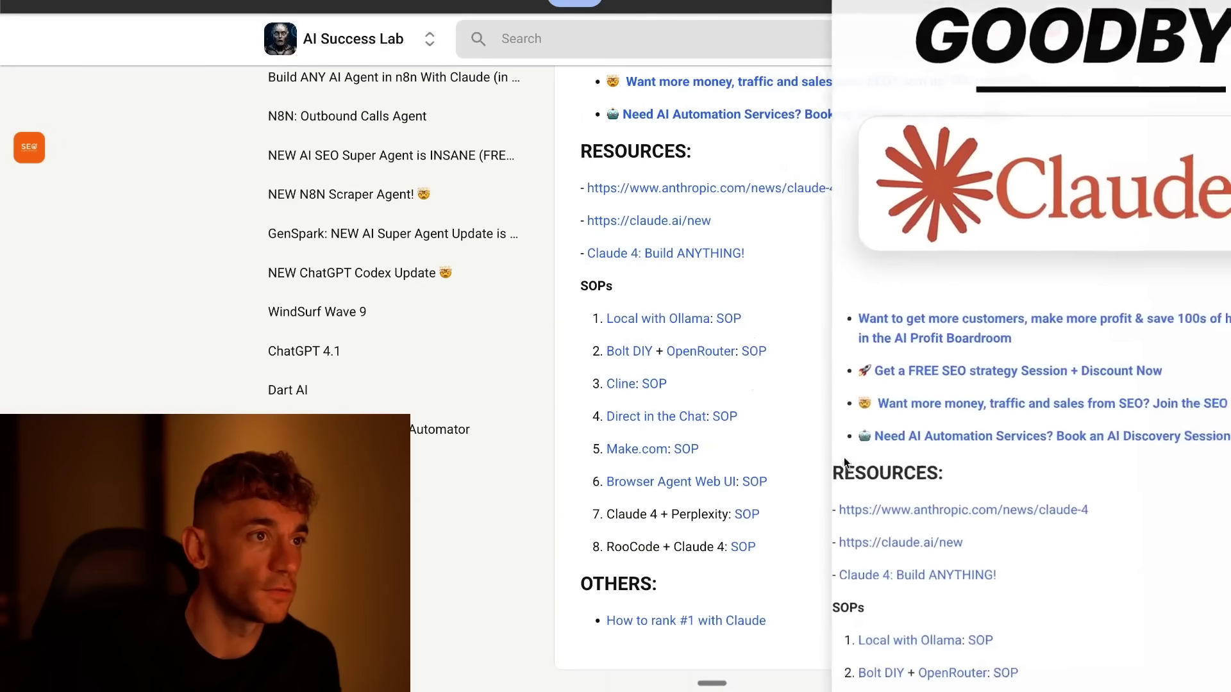
{"action": "scroll", "coordinate": [720, 311], "scroll_direction": "up", "scroll_amount": 10}
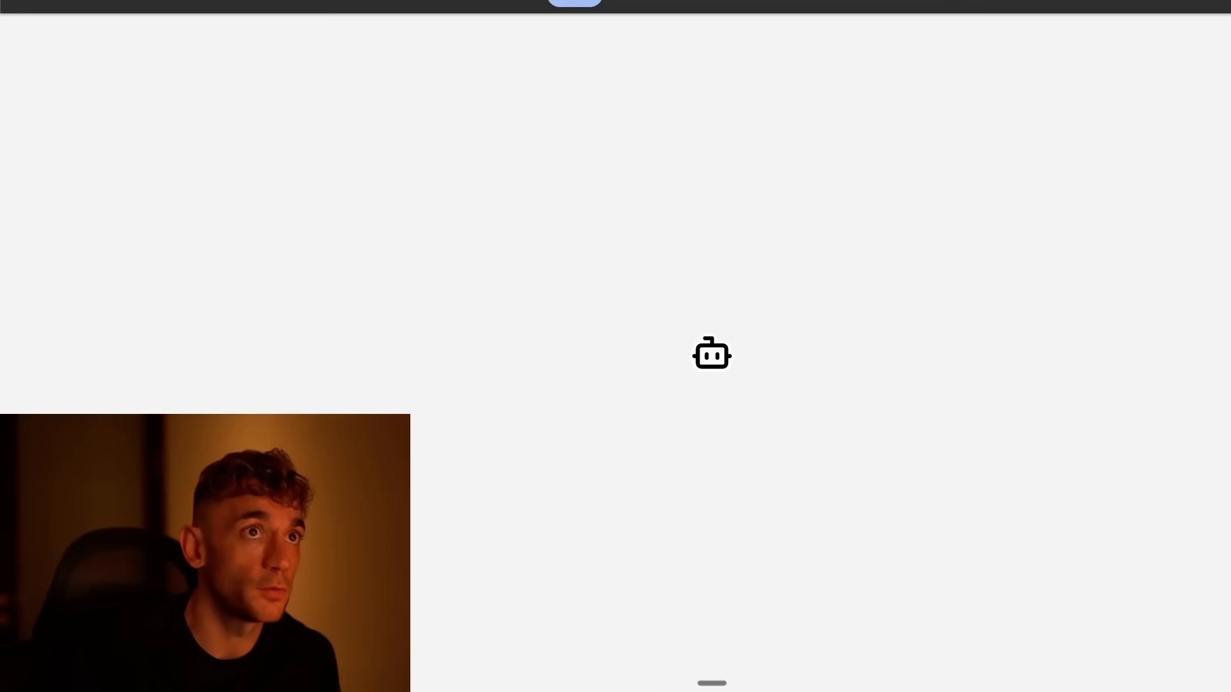
Copy the earlier apple.com navigation request in Claude and send it again.
{"action": "mouse_move", "coordinate": [896, 660]}
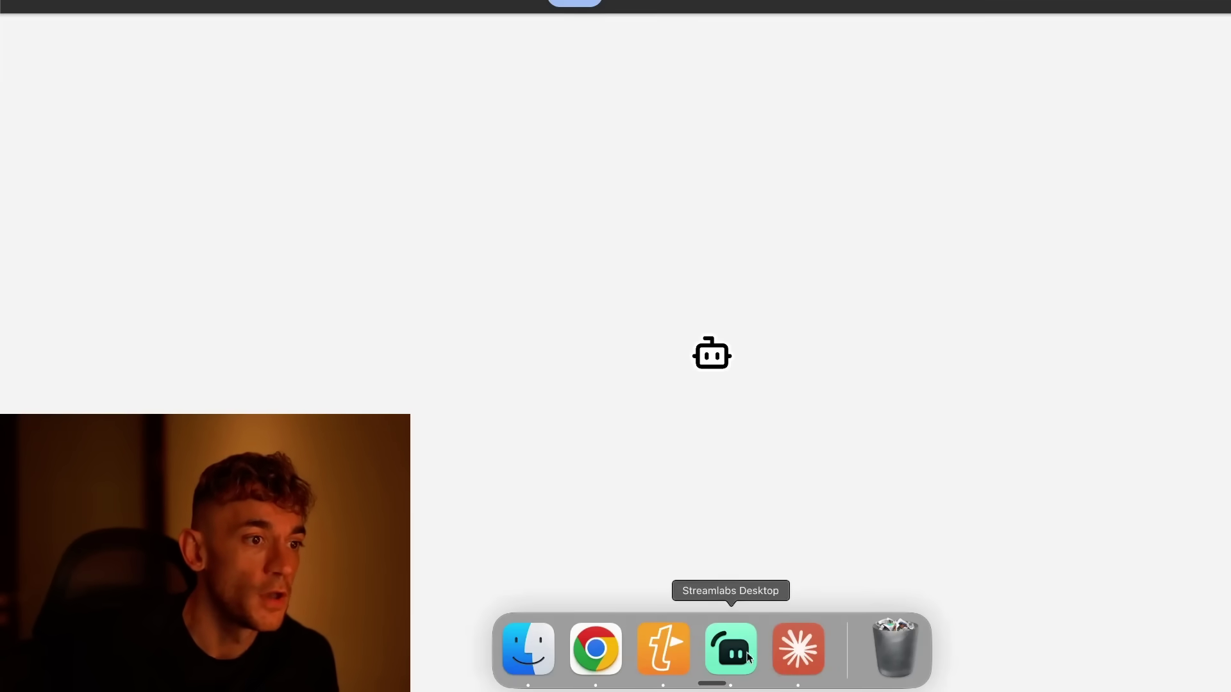
{"action": "left_click", "coordinate": [787, 656]}
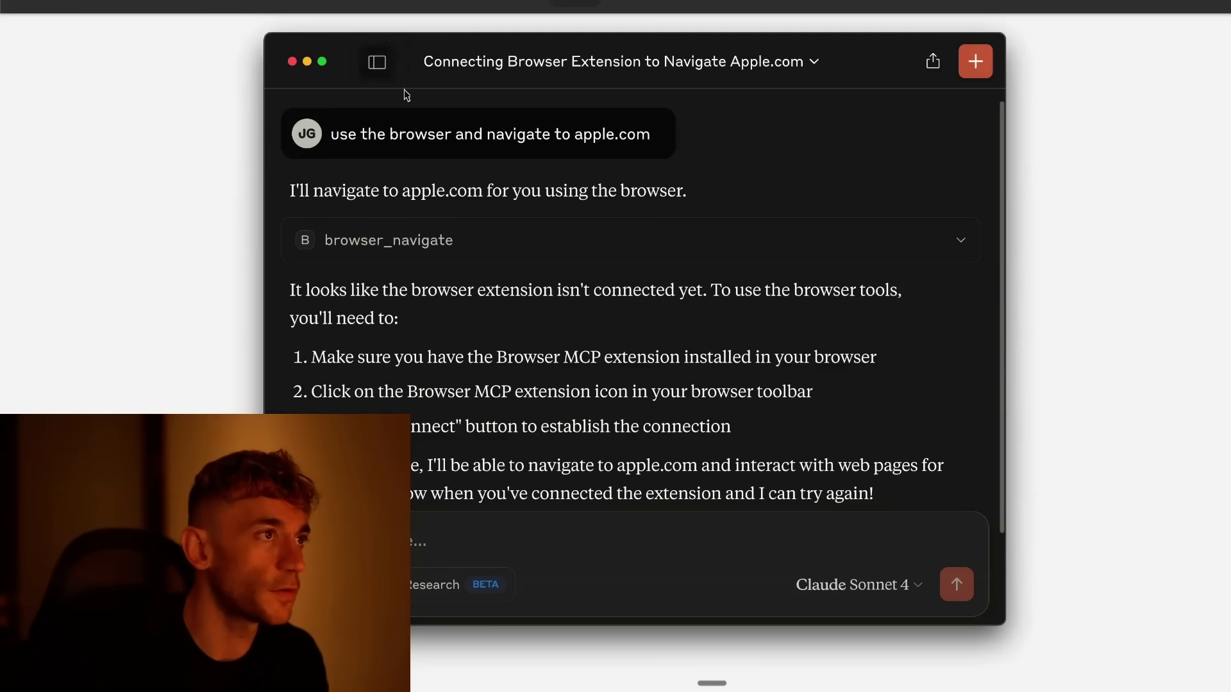
{"action": "triple_click", "coordinate": [420, 134]}
{"action": "key", "text": "super+c"}
{"action": "left_click", "coordinate": [468, 532]}
{"action": "key", "text": "super+v"}
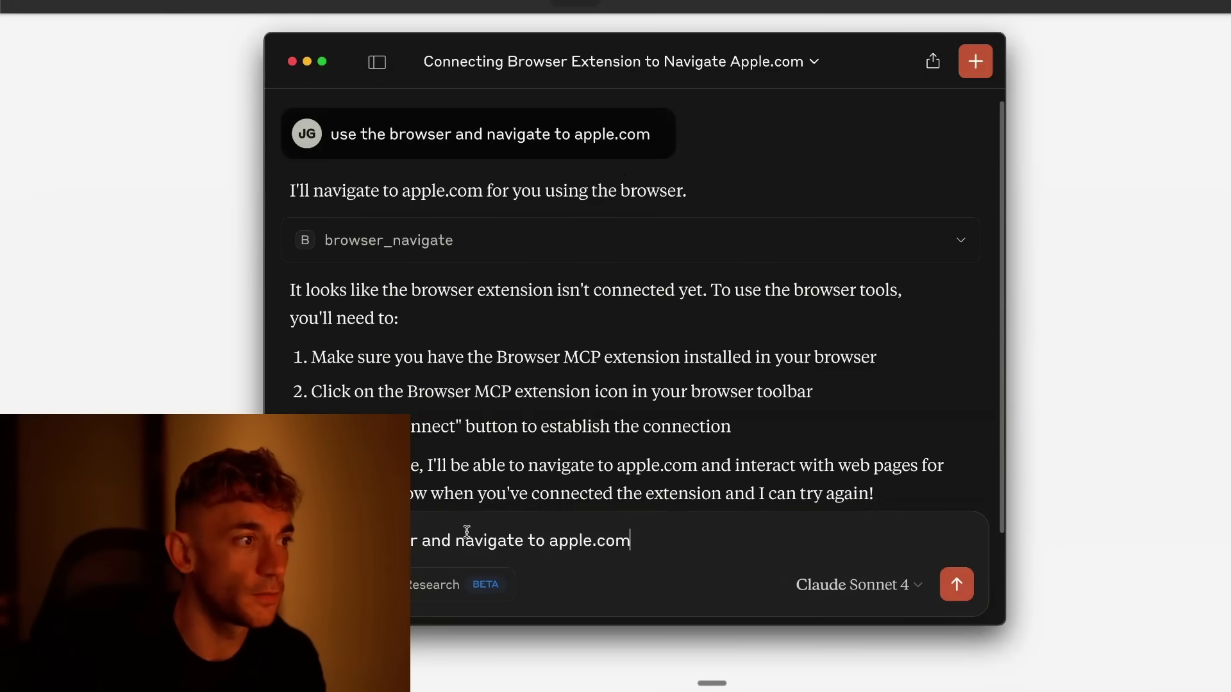
{"action": "key", "text": "Return"}
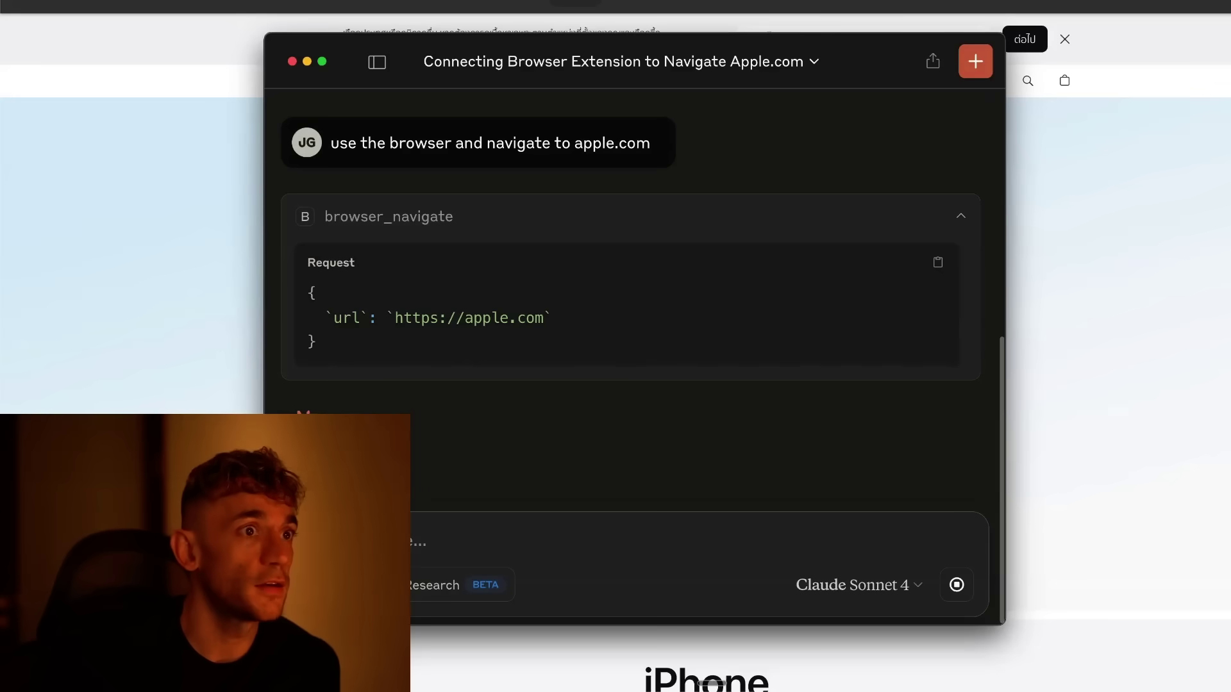
Switch between the Claude chat and Chrome to check Apple's homepage with the MacBook Air feature.
{"action": "left_click", "coordinate": [1098, 324]}
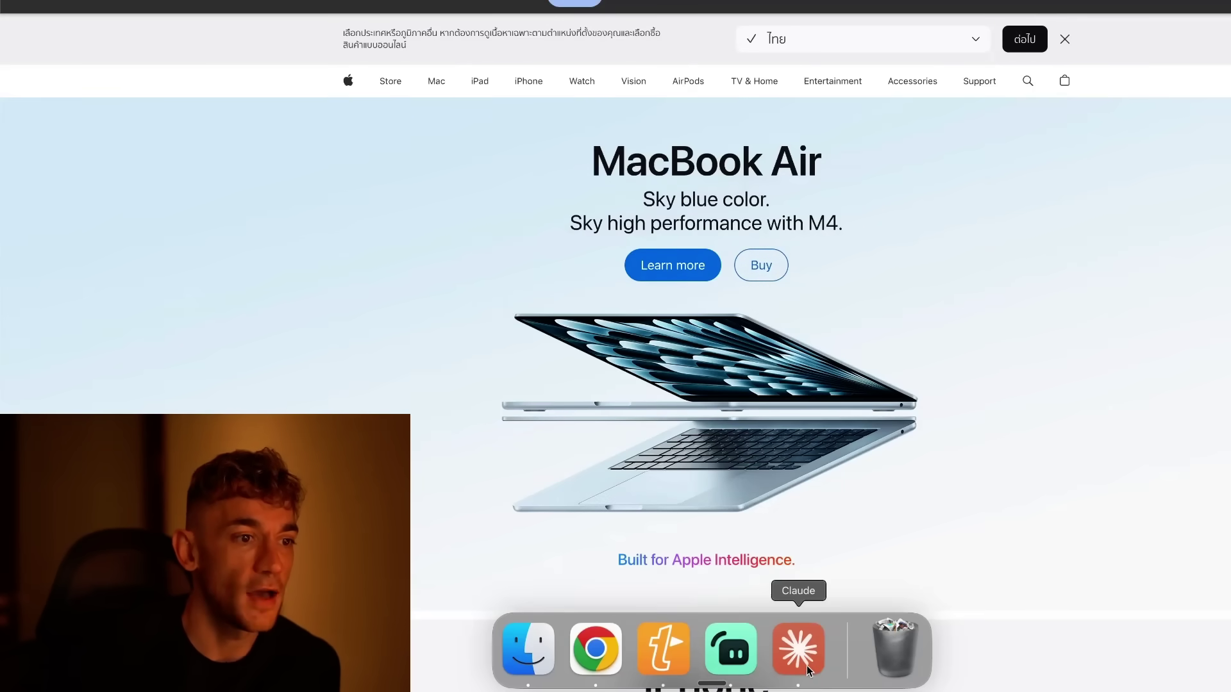
{"action": "left_click", "coordinate": [811, 672]}
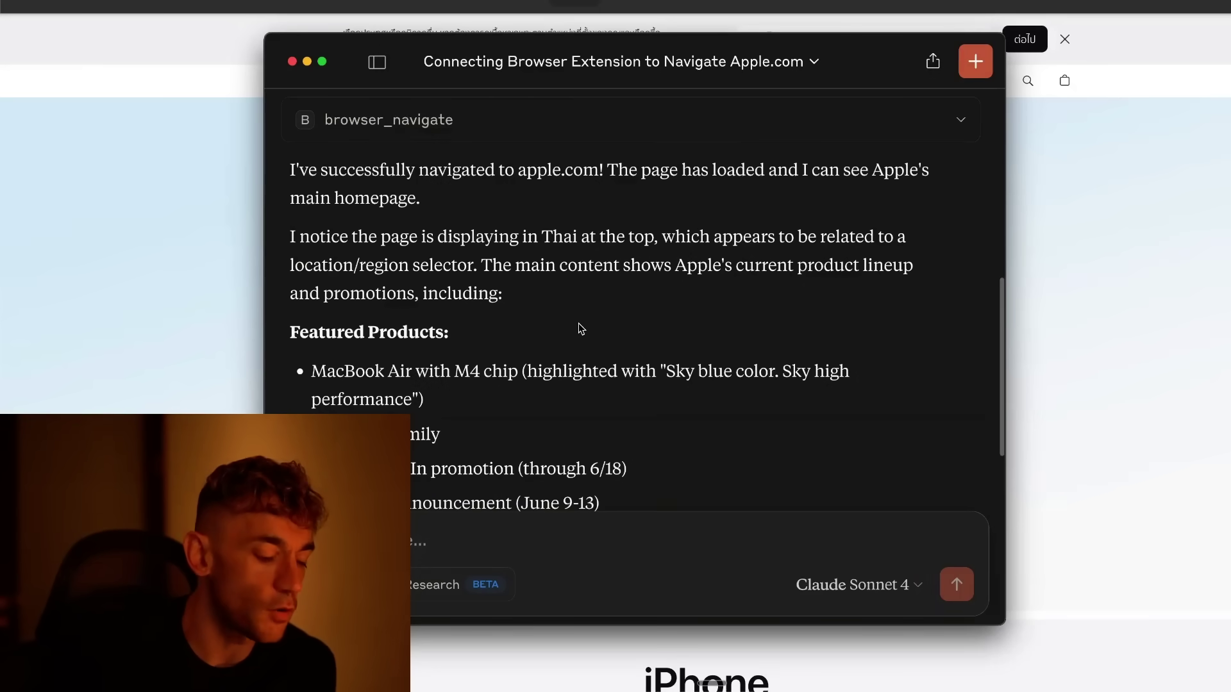
{"action": "scroll", "coordinate": [571, 346], "scroll_direction": "down", "scroll_amount": 8}
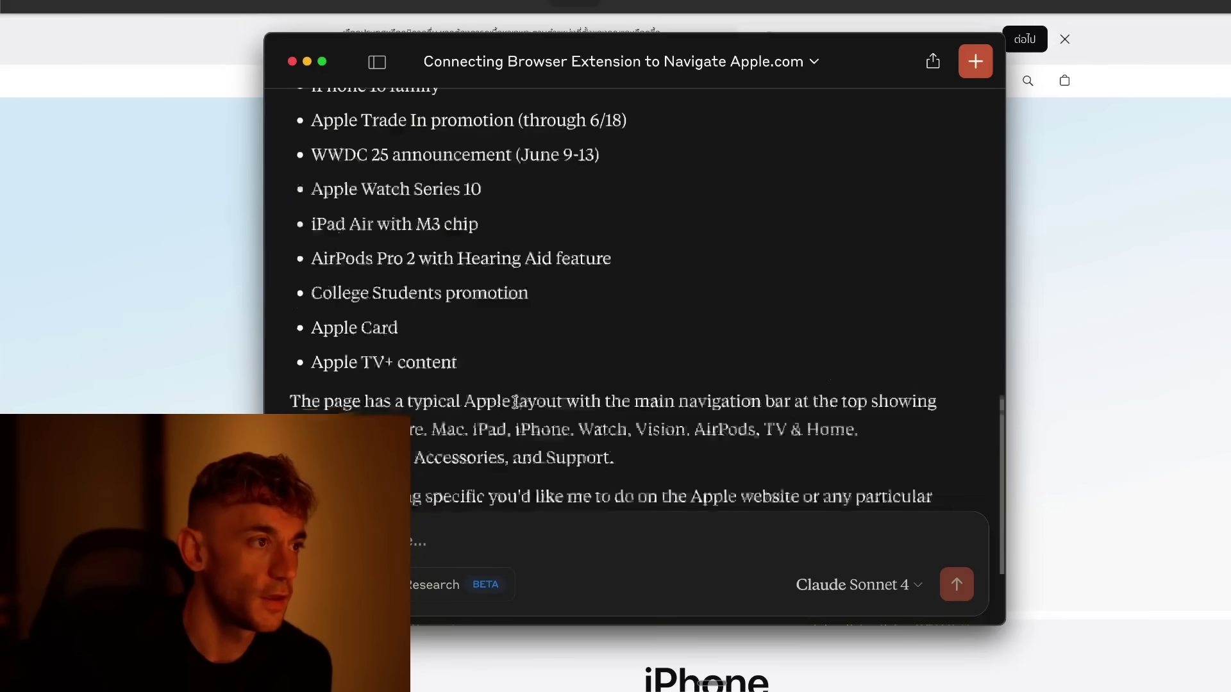
{"action": "scroll", "coordinate": [494, 401], "scroll_direction": "up", "scroll_amount": 2}
{"action": "scroll", "coordinate": [367, 160], "scroll_direction": "up", "scroll_amount": 2}
{"action": "left_click_drag", "start_coordinate": [324, 127], "coordinate": [686, 346]}
{"action": "left_click", "coordinate": [1110, 322]}
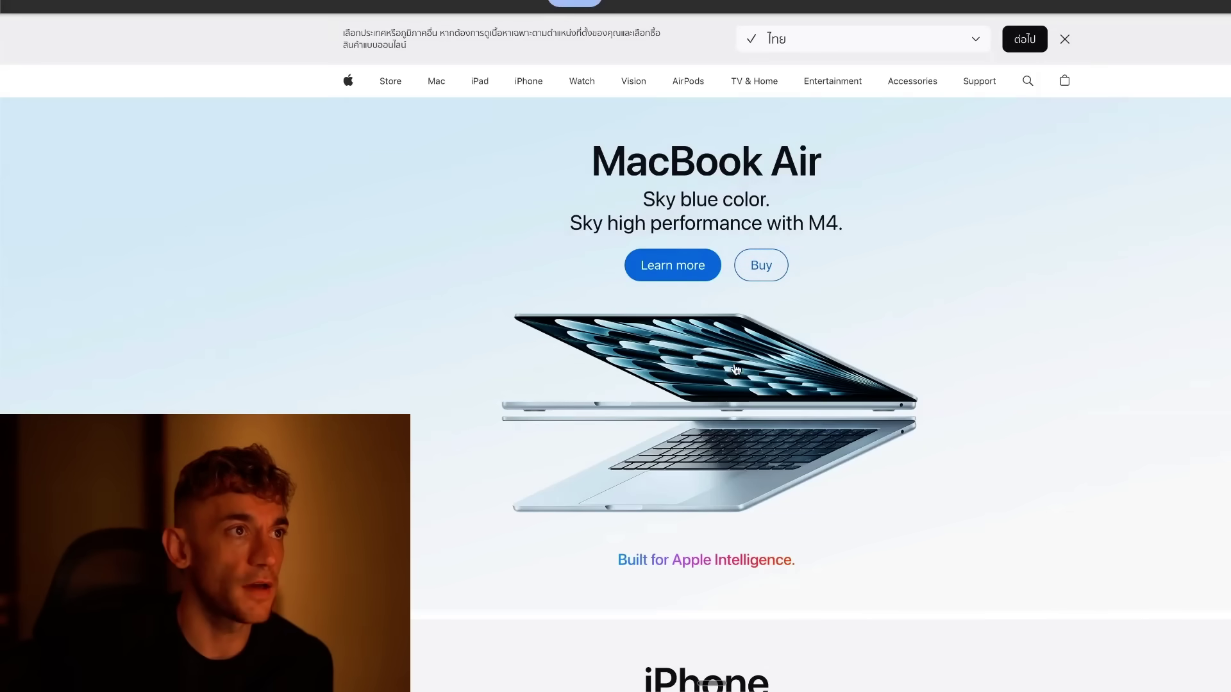
{"action": "scroll", "coordinate": [1111, 242], "scroll_direction": "down", "scroll_amount": 15}
{"action": "scroll", "coordinate": [796, 229], "scroll_direction": "up", "scroll_amount": 15}
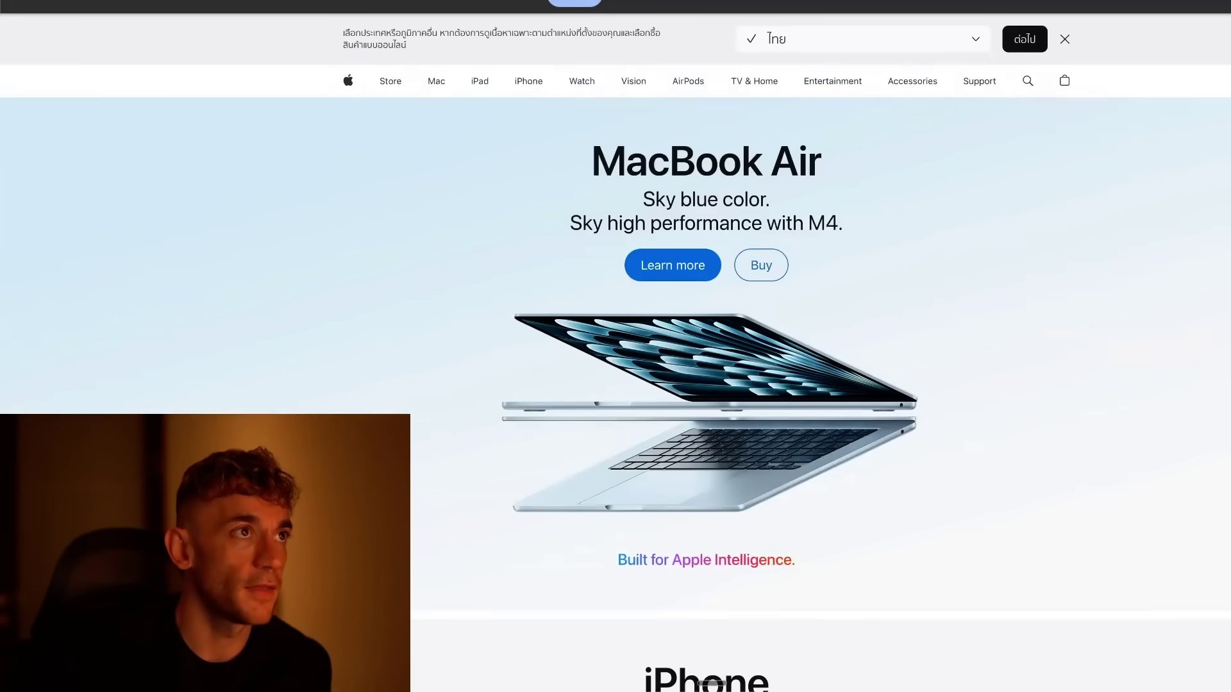
{"action": "scroll", "coordinate": [616, 347], "scroll_direction": "down", "scroll_amount": 1}
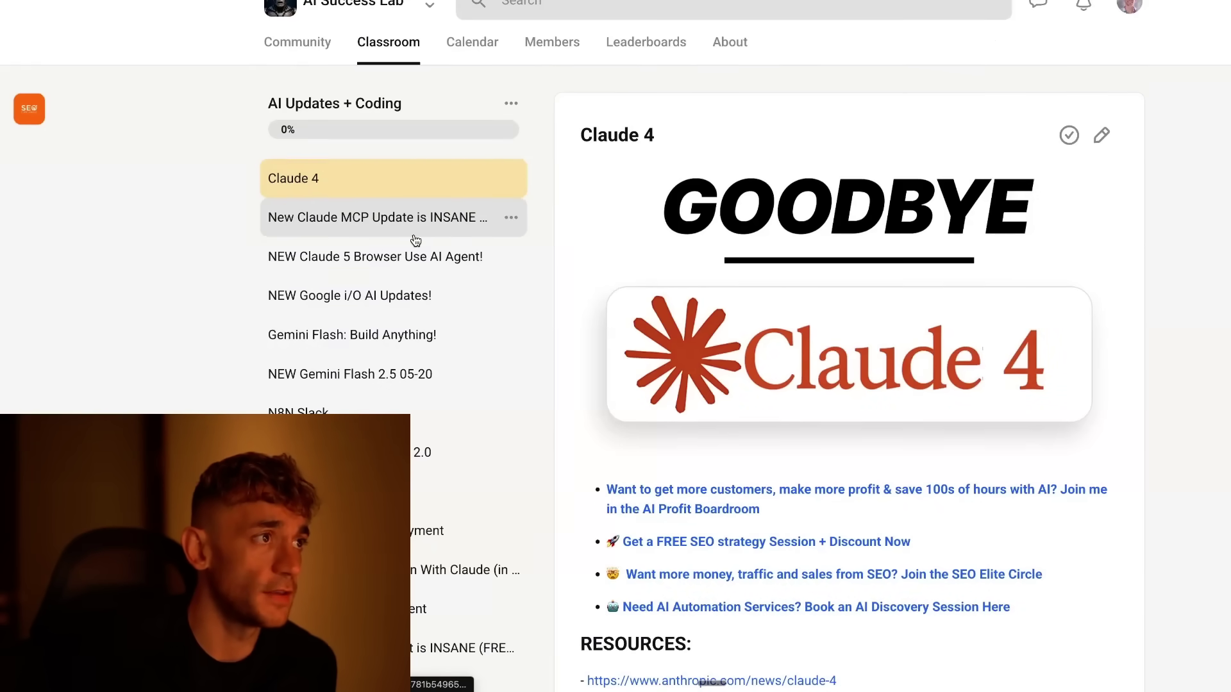
Browse the New Claude MCP Update lesson, then return to the Claude 4 lesson.
{"action": "left_click", "coordinate": [492, 239]}
{"action": "scroll", "coordinate": [763, 375], "scroll_direction": "down", "scroll_amount": 7}
{"action": "scroll", "coordinate": [763, 375], "scroll_direction": "down", "scroll_amount": 10}
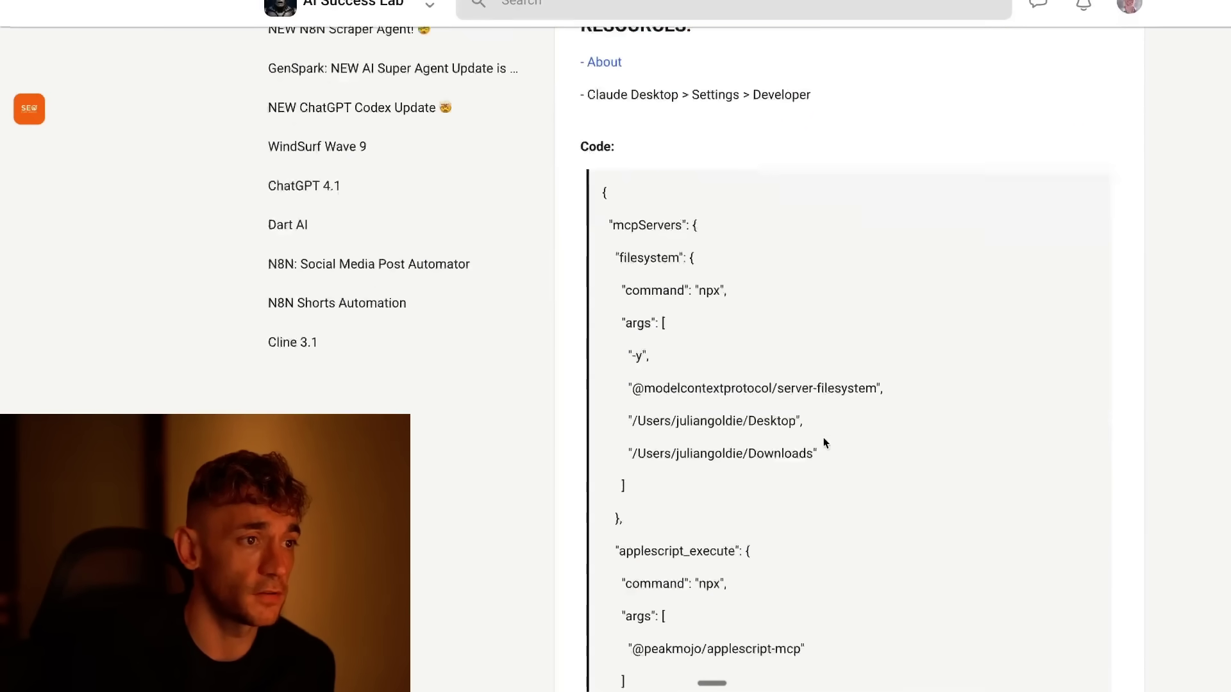
{"action": "scroll", "coordinate": [824, 439], "scroll_direction": "up", "scroll_amount": 20}
{"action": "left_click", "coordinate": [331, 183]}
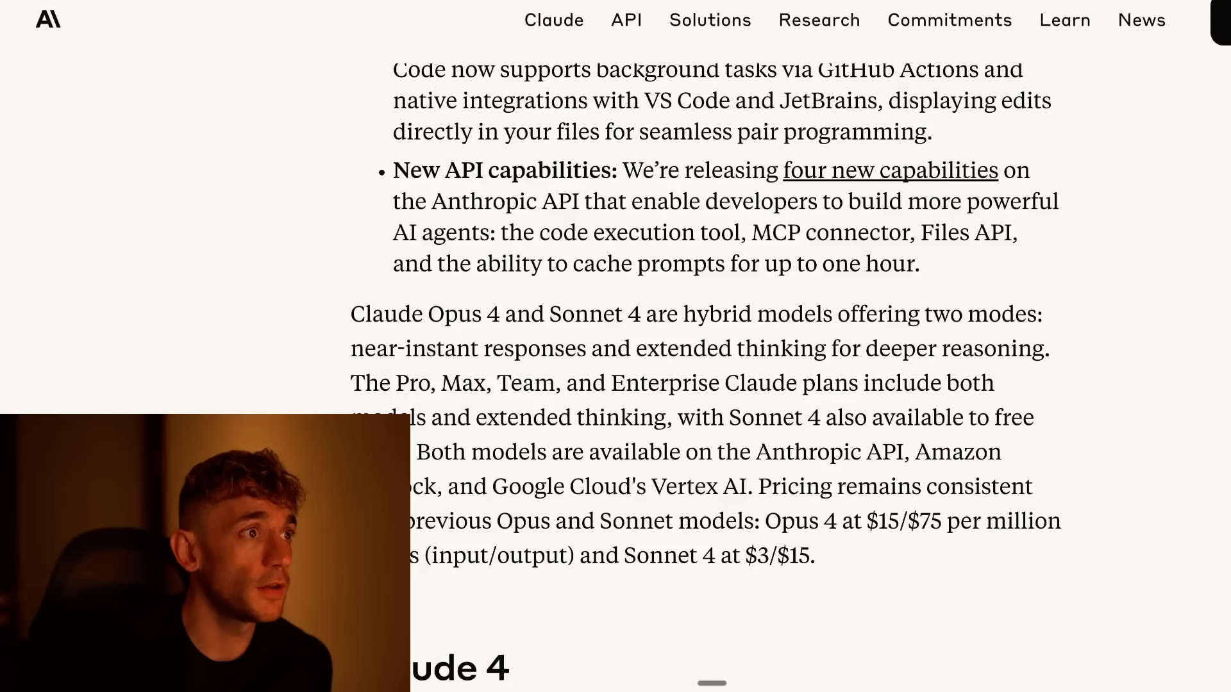
Scroll to the Claude 4 heading and highlight it with the Opus 4 'most powerful model' claim.
{"action": "scroll", "coordinate": [590, 432], "scroll_direction": "down", "scroll_amount": 4}
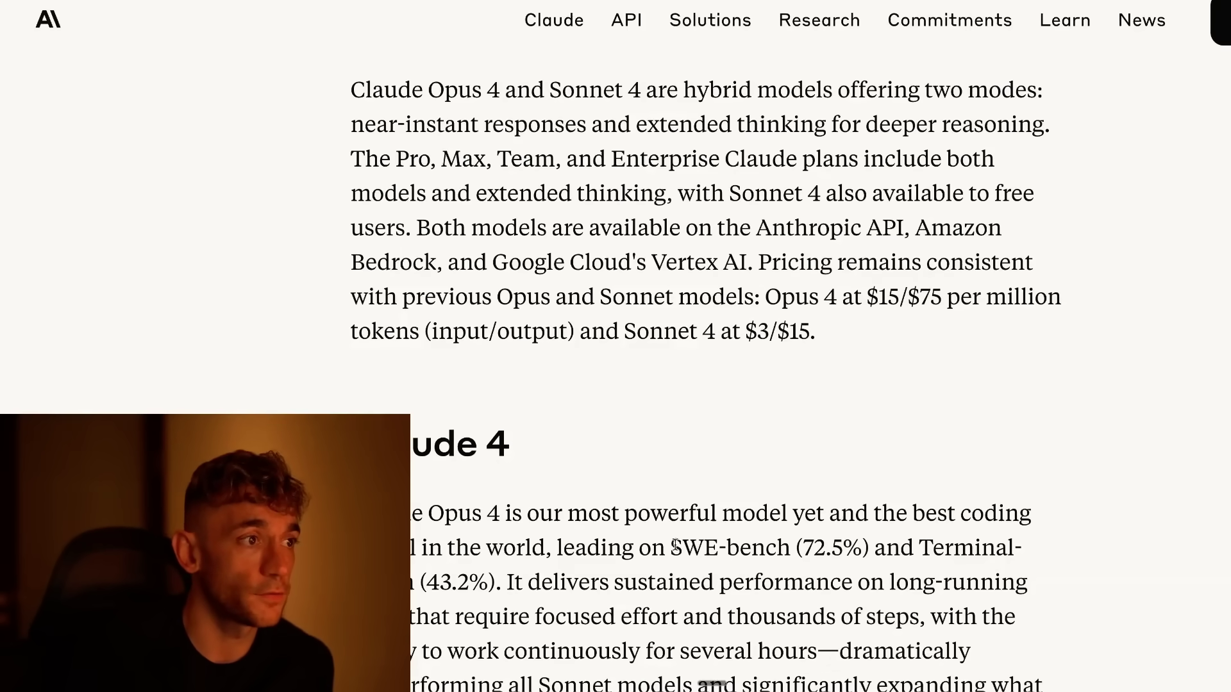
{"action": "scroll", "coordinate": [529, 375], "scroll_direction": "down", "scroll_amount": 4}
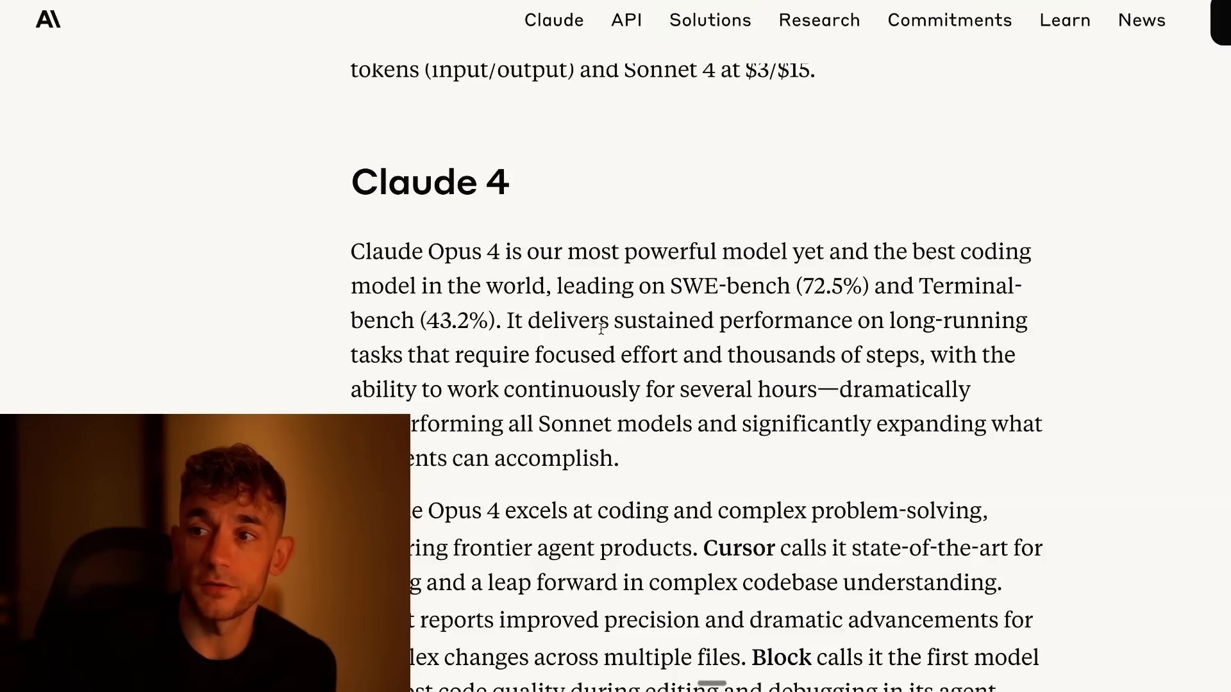
{"action": "scroll", "coordinate": [692, 327], "scroll_direction": "down", "scroll_amount": 1}
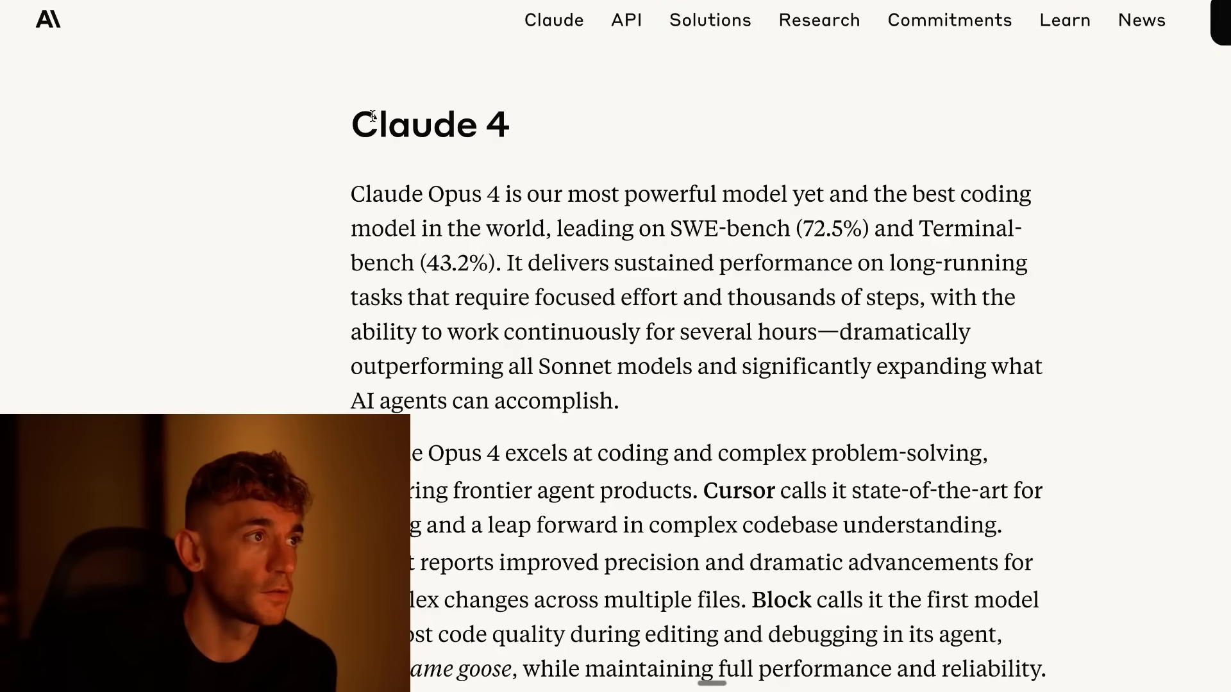
{"action": "left_click_drag", "start_coordinate": [373, 116], "coordinate": [833, 192]}
Clear the highlight and open the model selector to reveal the More models list.
{"action": "left_click", "coordinate": [766, 151]}
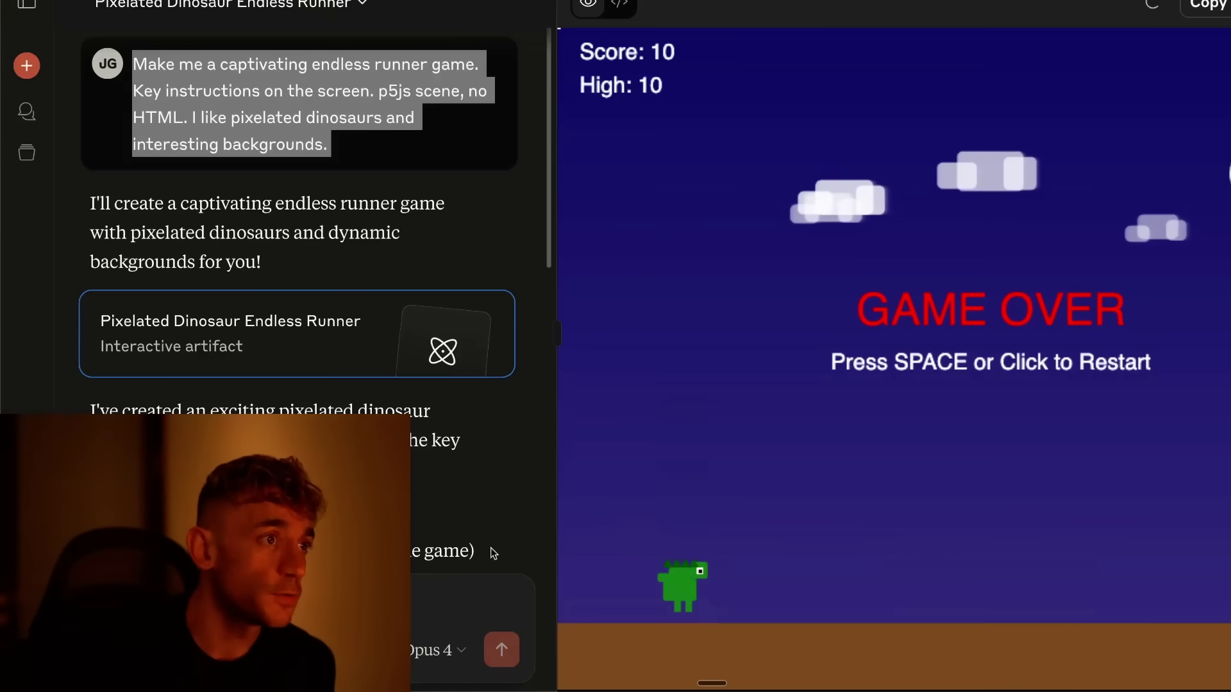
{"action": "left_click", "coordinate": [430, 649]}
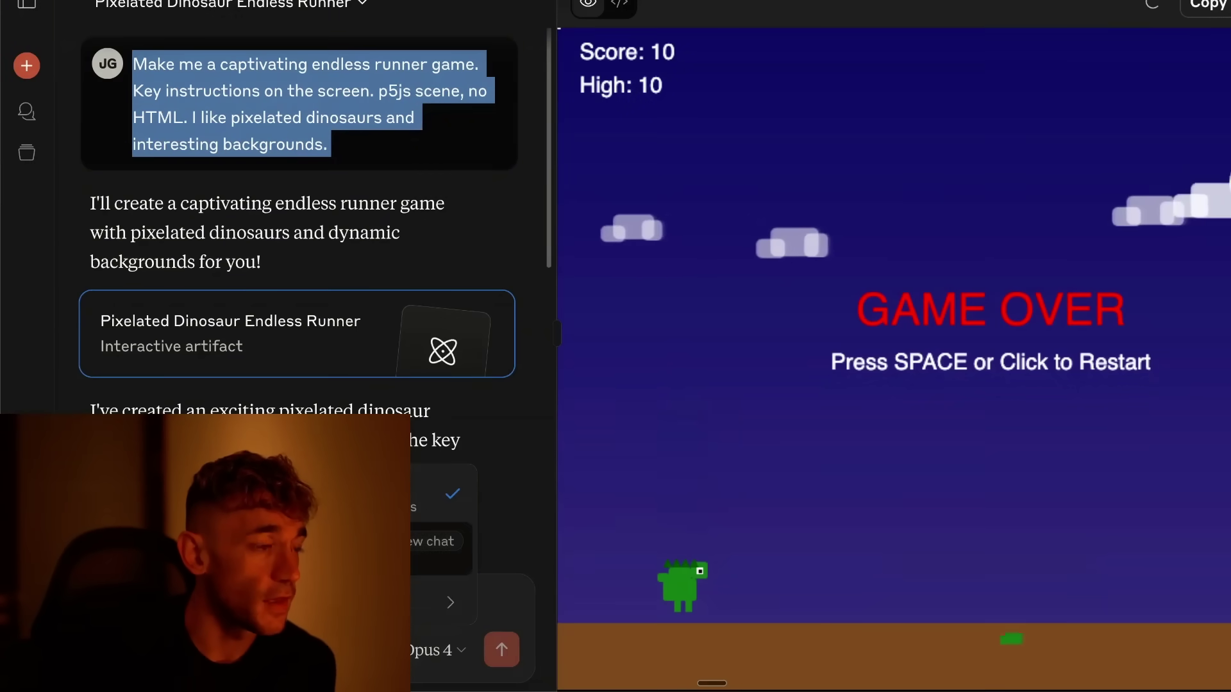
{"action": "mouse_move", "coordinate": [455, 603]}
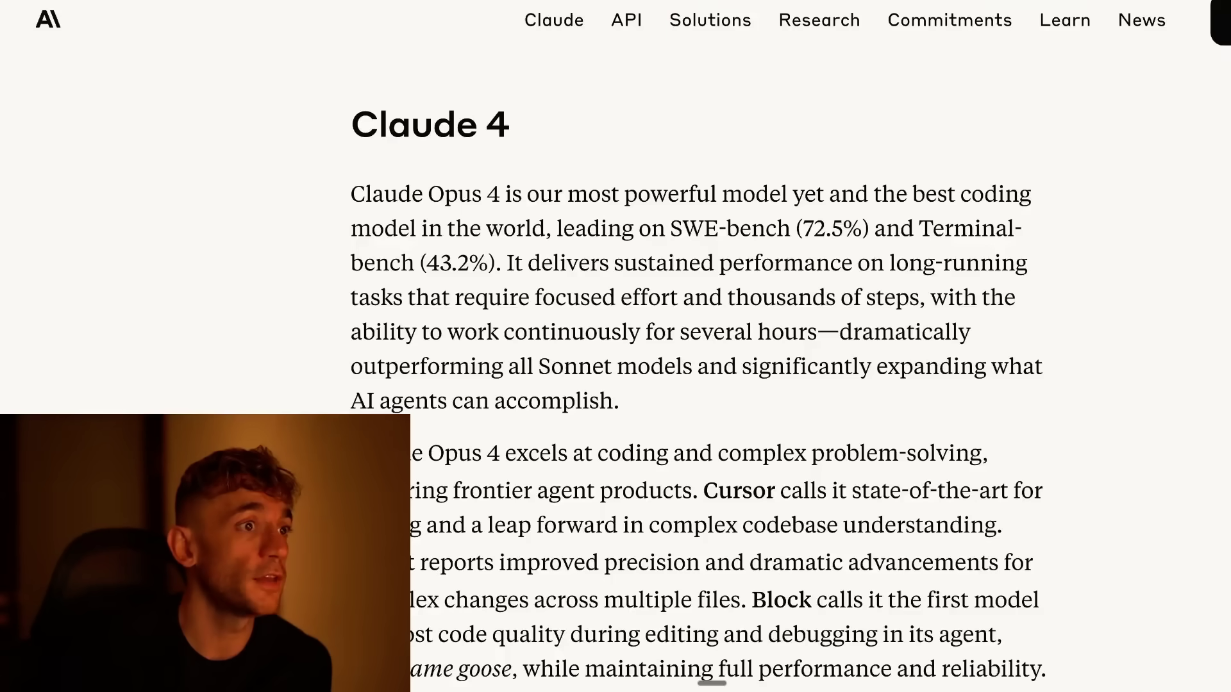
Skim the Claude 4 announcement, then close it to get back to the Skool Claude 4 lesson.
{"action": "scroll", "coordinate": [672, 255], "scroll_direction": "down", "scroll_amount": 2}
{"action": "scroll", "coordinate": [661, 224], "scroll_direction": "up", "scroll_amount": 1}
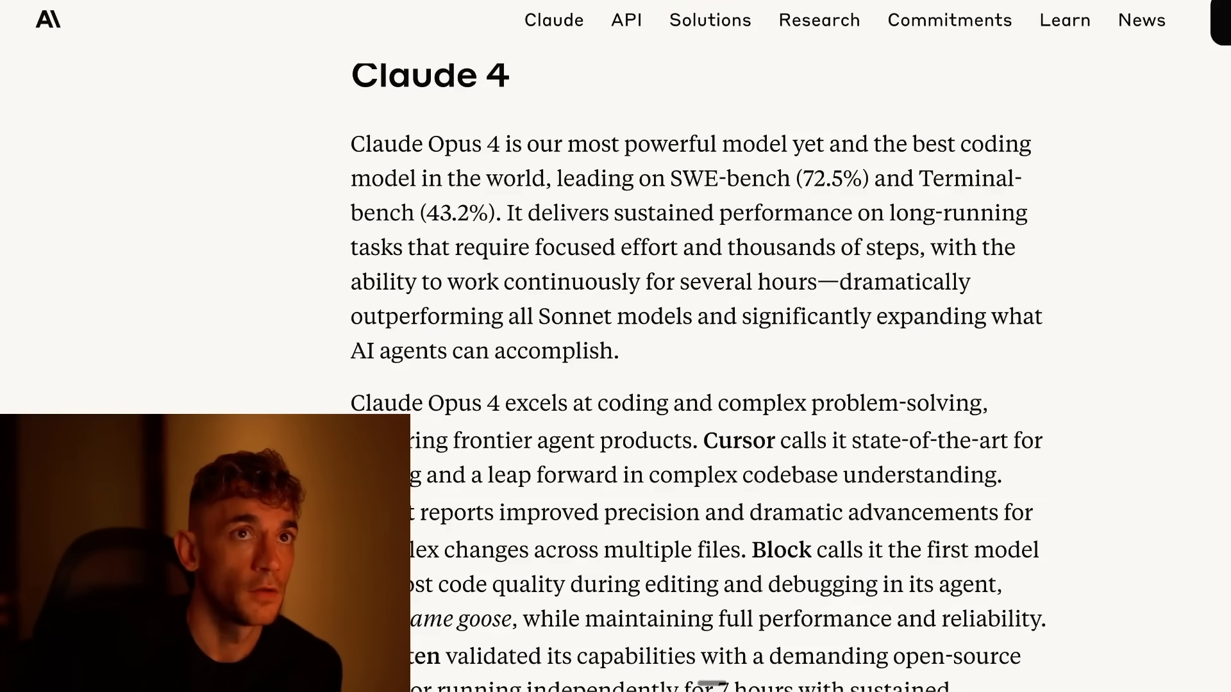
{"action": "key", "text": "ctrl+w"}
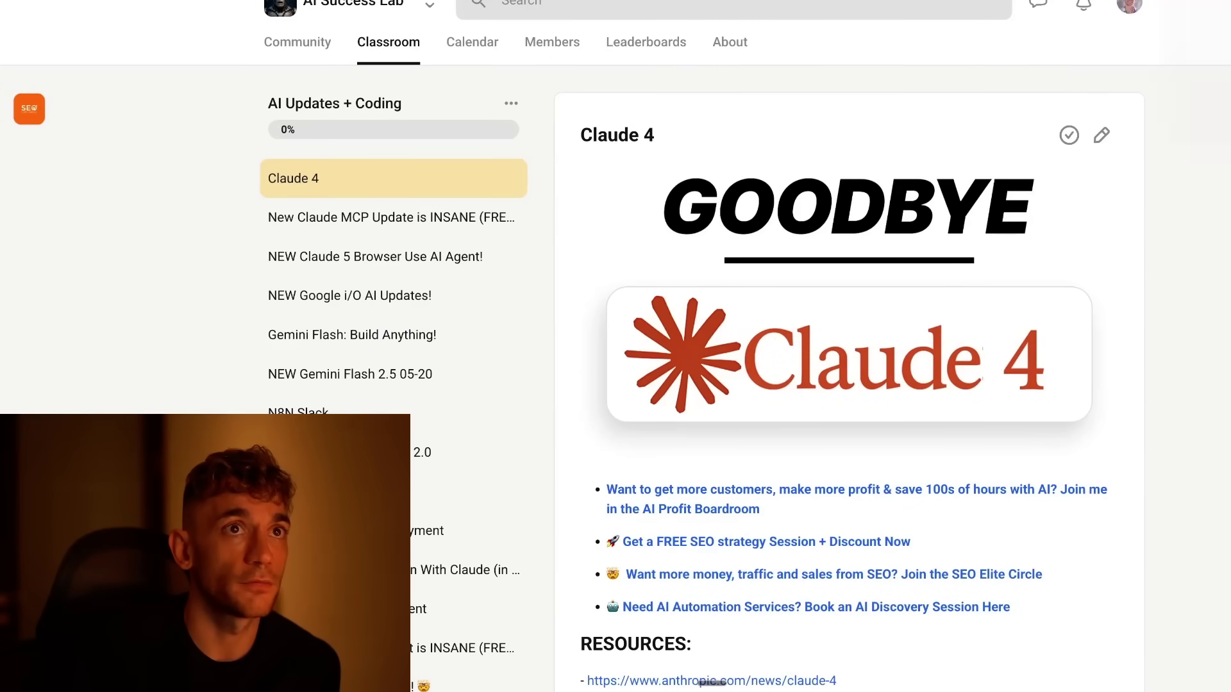
Connect the Browser MCP extension to the Skool lesson tab and return to the Claude apple.com chat.
{"action": "left_click", "coordinate": [1179, 1]}
{"action": "left_click", "coordinate": [1173, 99]}
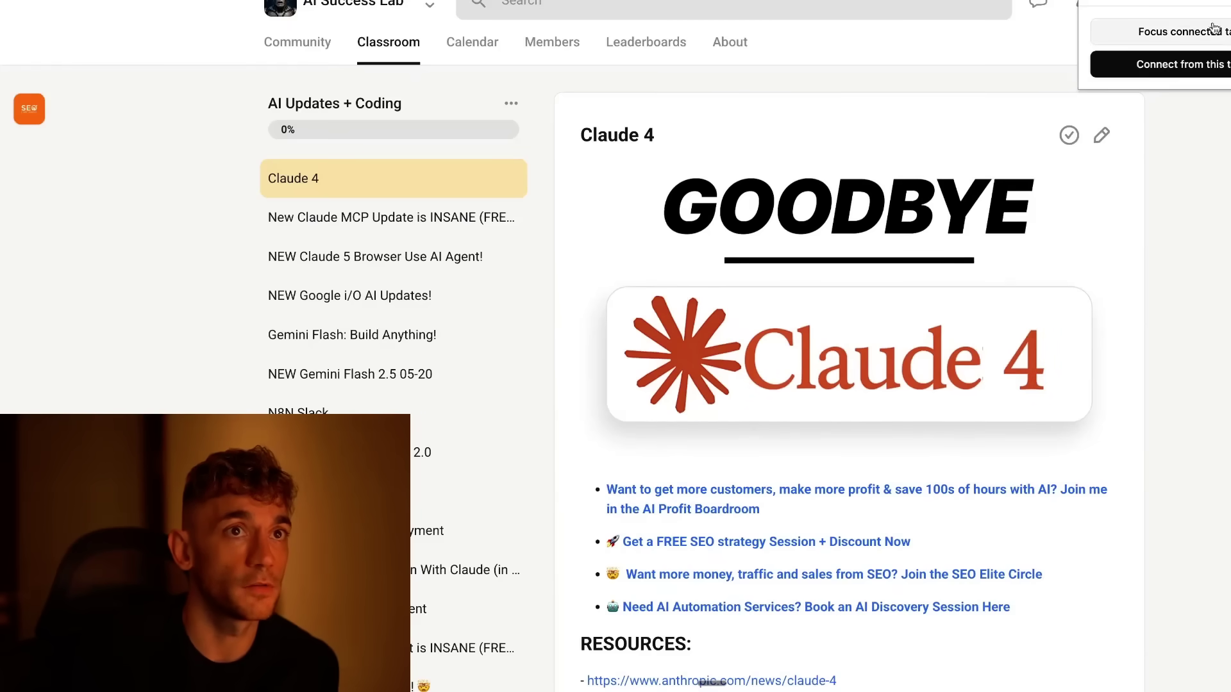
{"action": "left_click", "coordinate": [1170, 66]}
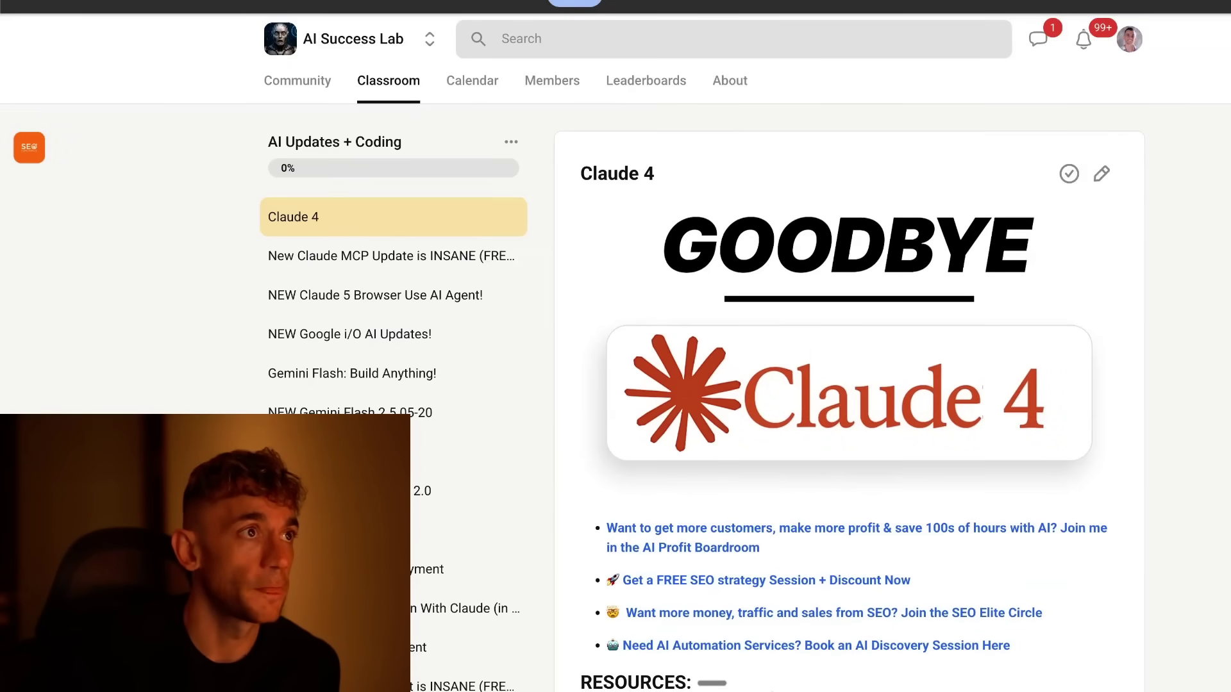
{"action": "left_click", "coordinate": [797, 648]}
{"action": "left_click", "coordinate": [567, 551]}
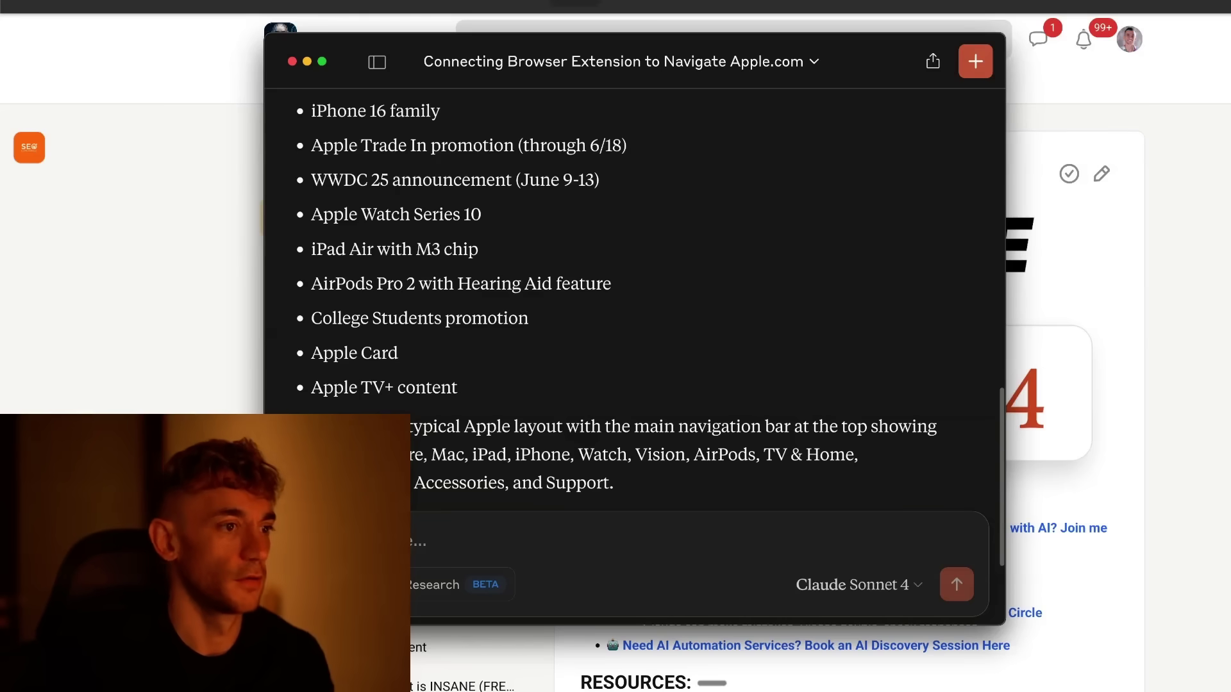
Resend the MCP-in-Skool search request with 'in my browser' added so Claude runs it.
{"action": "type", "text": "C"}
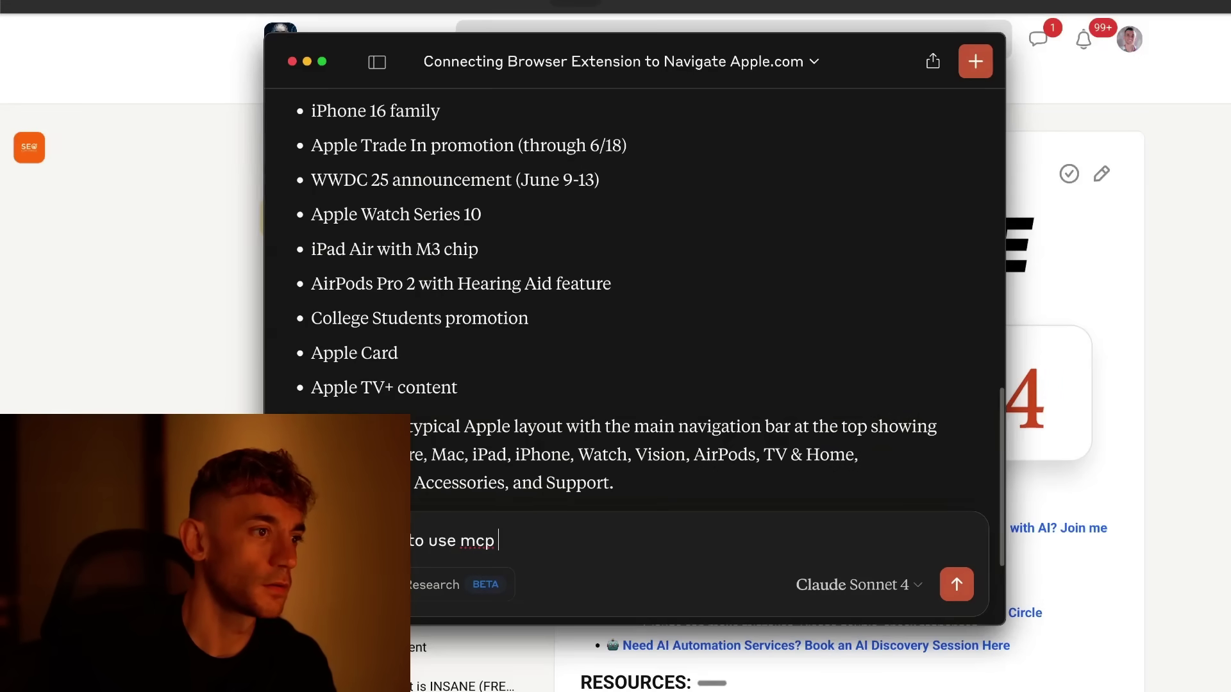
{"action": "type", "text": "l"}
{"action": "key", "text": "Return"}
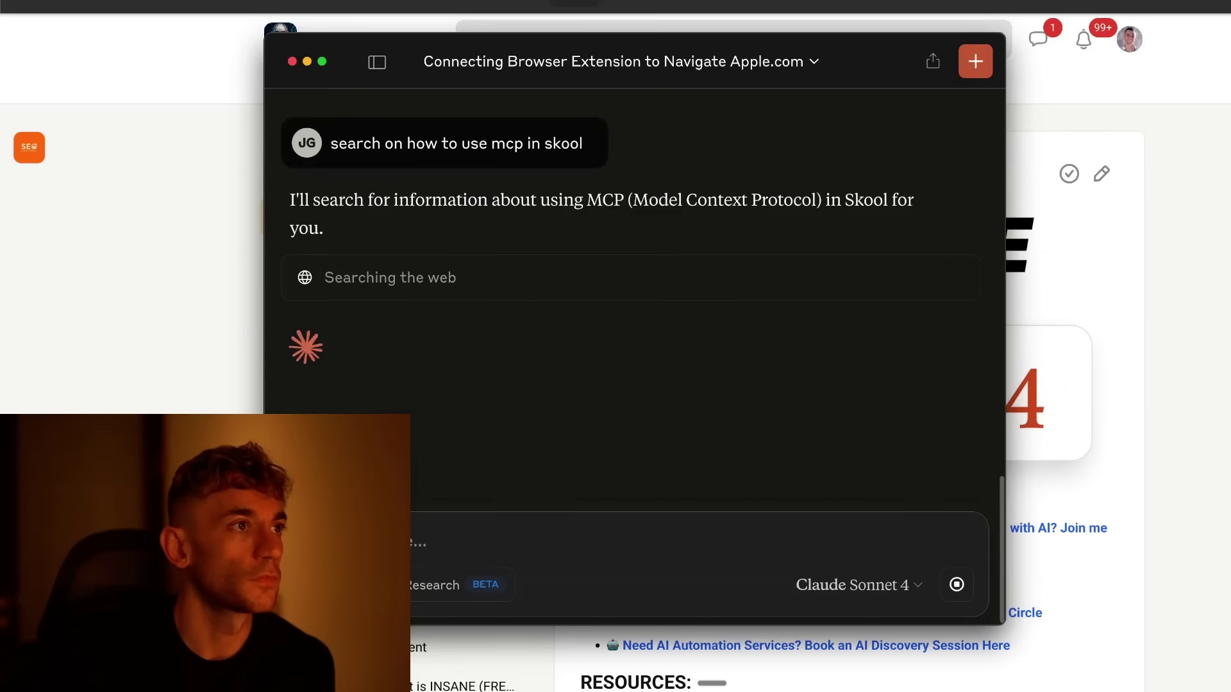
{"action": "triple_click", "coordinate": [478, 142]}
{"action": "key", "text": "ctrl+c"}
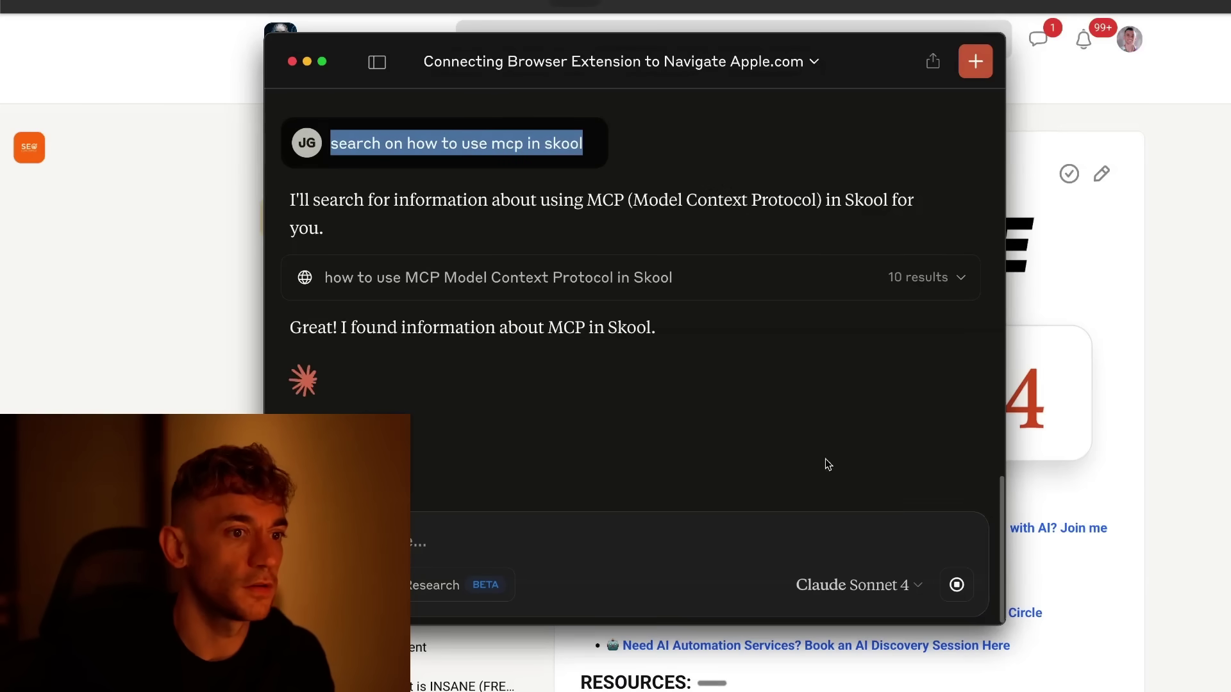
{"action": "left_click", "coordinate": [956, 585]}
{"action": "left_click", "coordinate": [653, 555]}
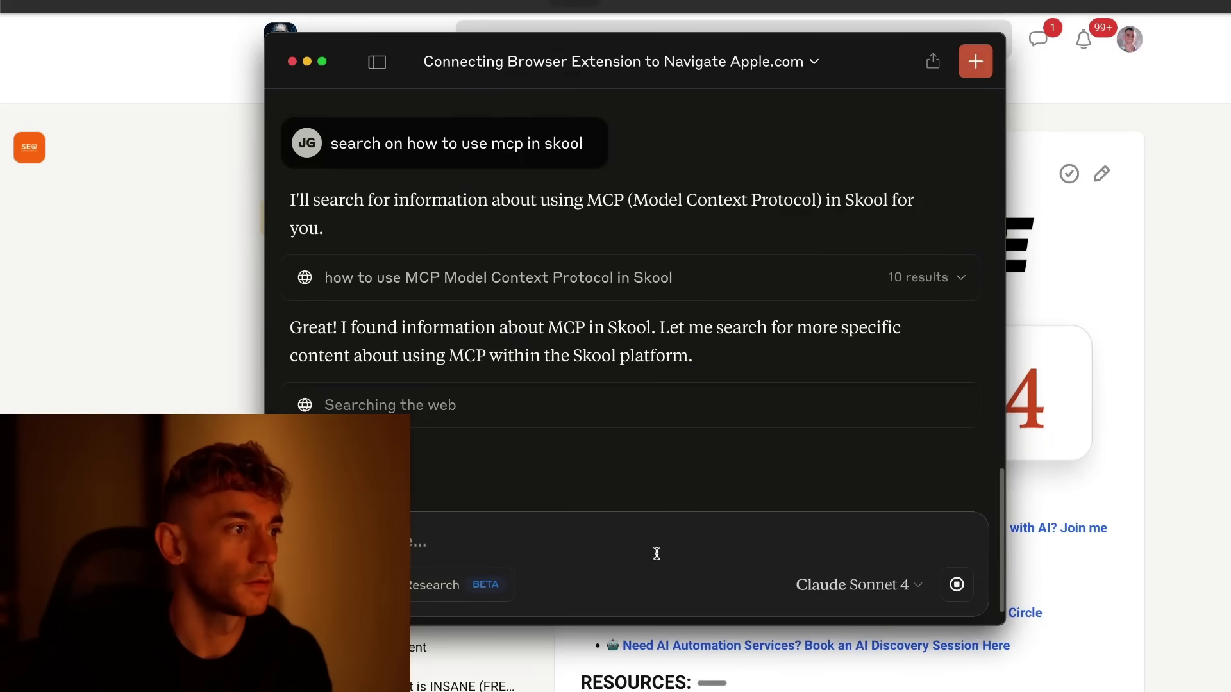
{"action": "key", "text": "ctrl+v"}
{"action": "type", "text": "in my"}
{"action": "type", "text": "browser"}
{"action": "key", "text": "Return"}
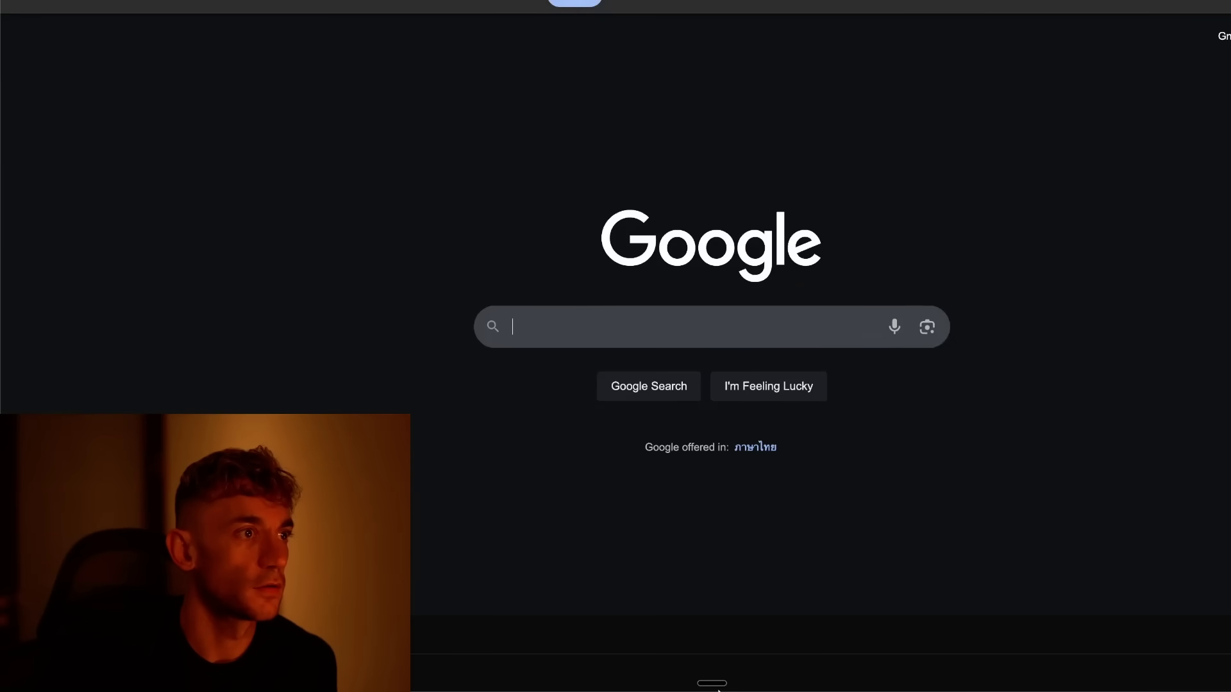
Follow Claude's browser search progress, then bring forward the Google results for MCP in Skool.
{"action": "left_click", "coordinate": [788, 644]}
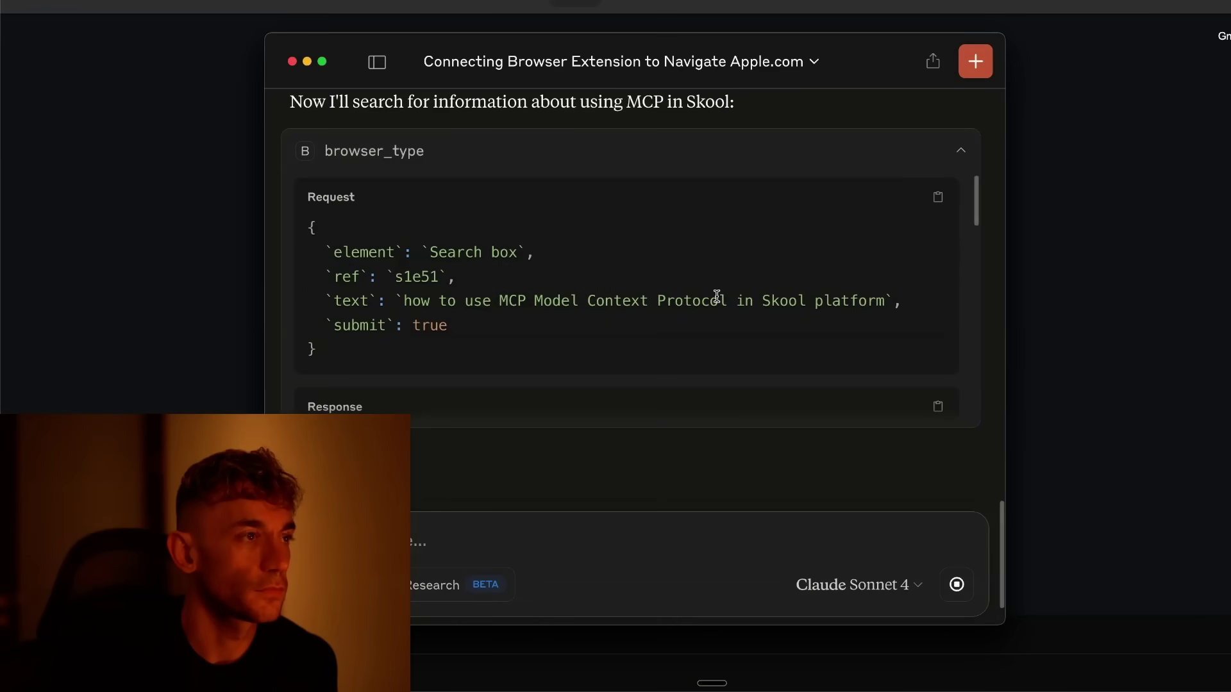
{"action": "scroll", "coordinate": [716, 296], "scroll_direction": "down", "scroll_amount": 5}
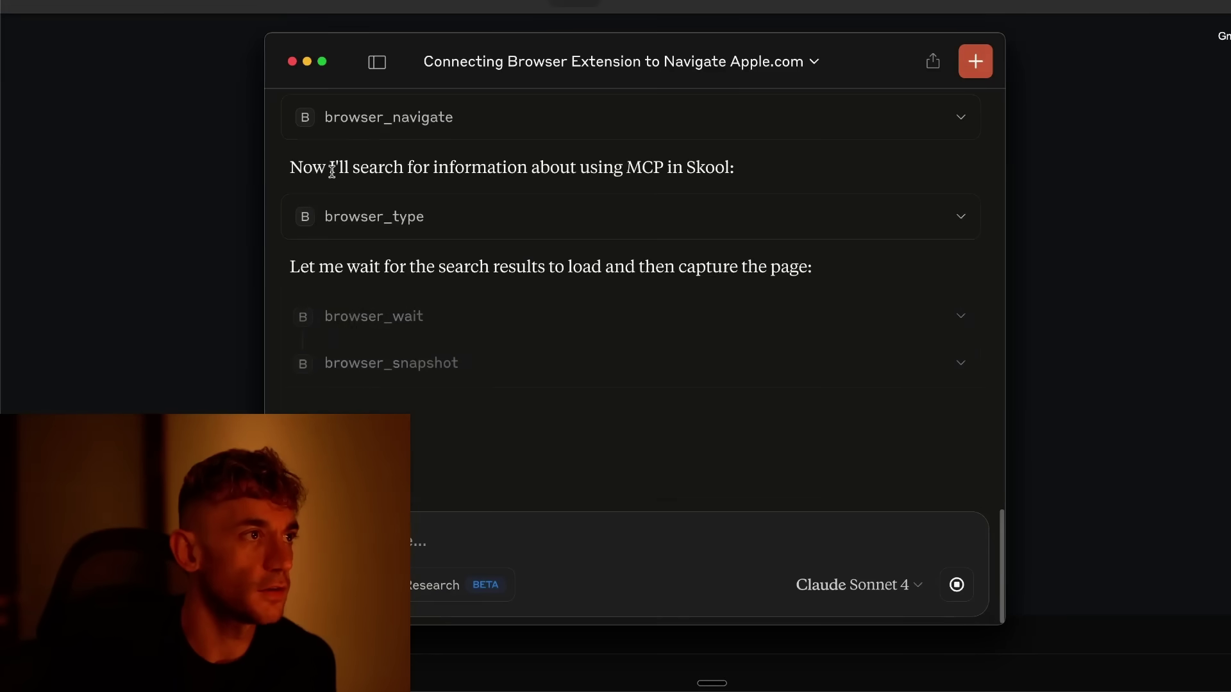
{"action": "left_click_drag", "start_coordinate": [292, 166], "coordinate": [635, 165]}
{"action": "left_click", "coordinate": [749, 154]}
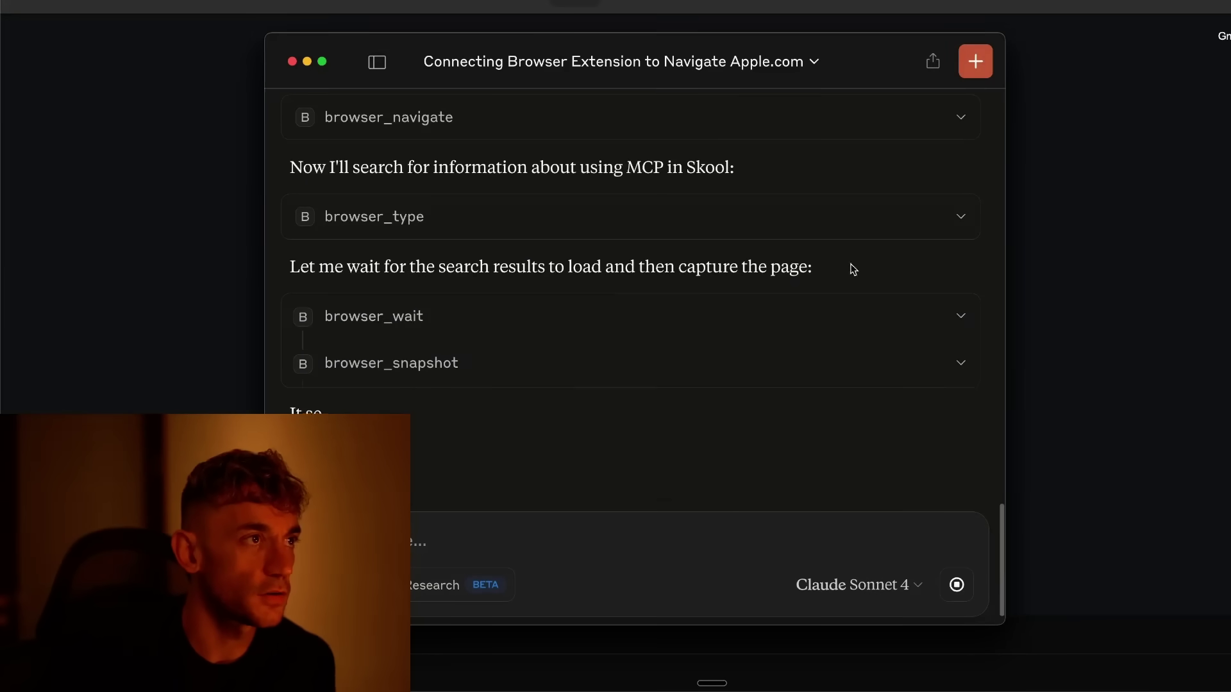
{"action": "left_click_drag", "start_coordinate": [811, 267], "coordinate": [375, 267]}
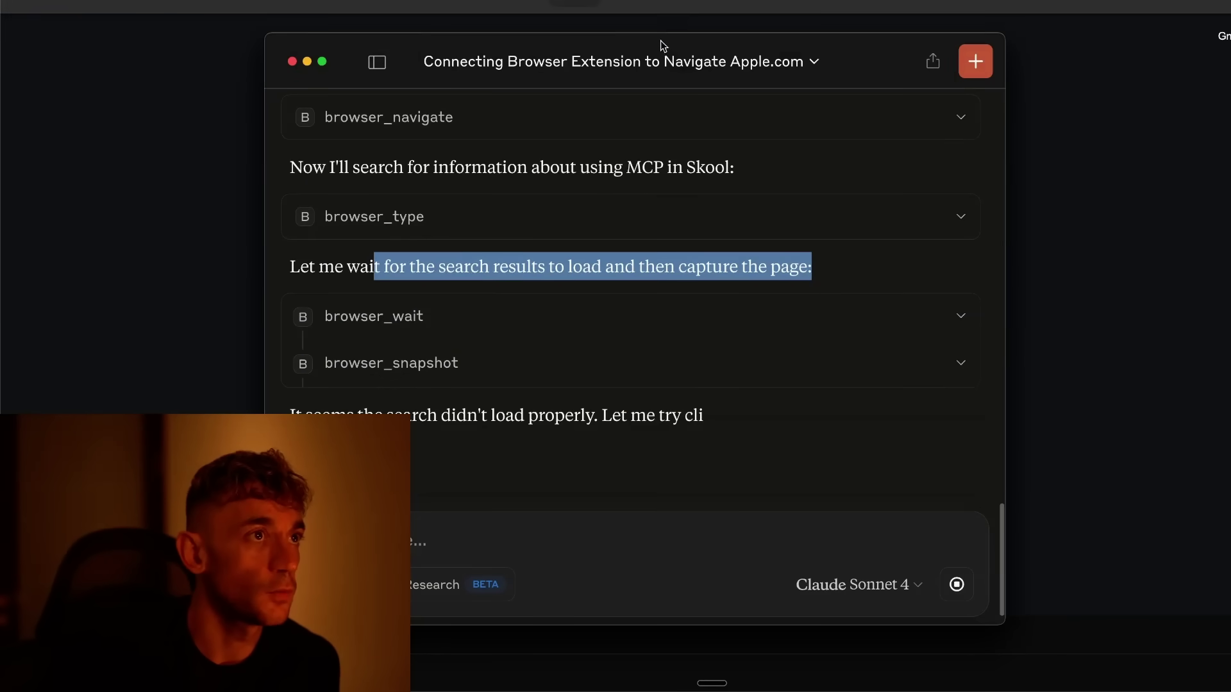
{"action": "mouse_move", "coordinate": [667, 40]}
{"action": "left_mouse_down"}
{"action": "mouse_move", "coordinate": [773, 387]}
{"action": "mouse_move", "coordinate": [654, 50]}
{"action": "left_mouse_up"}
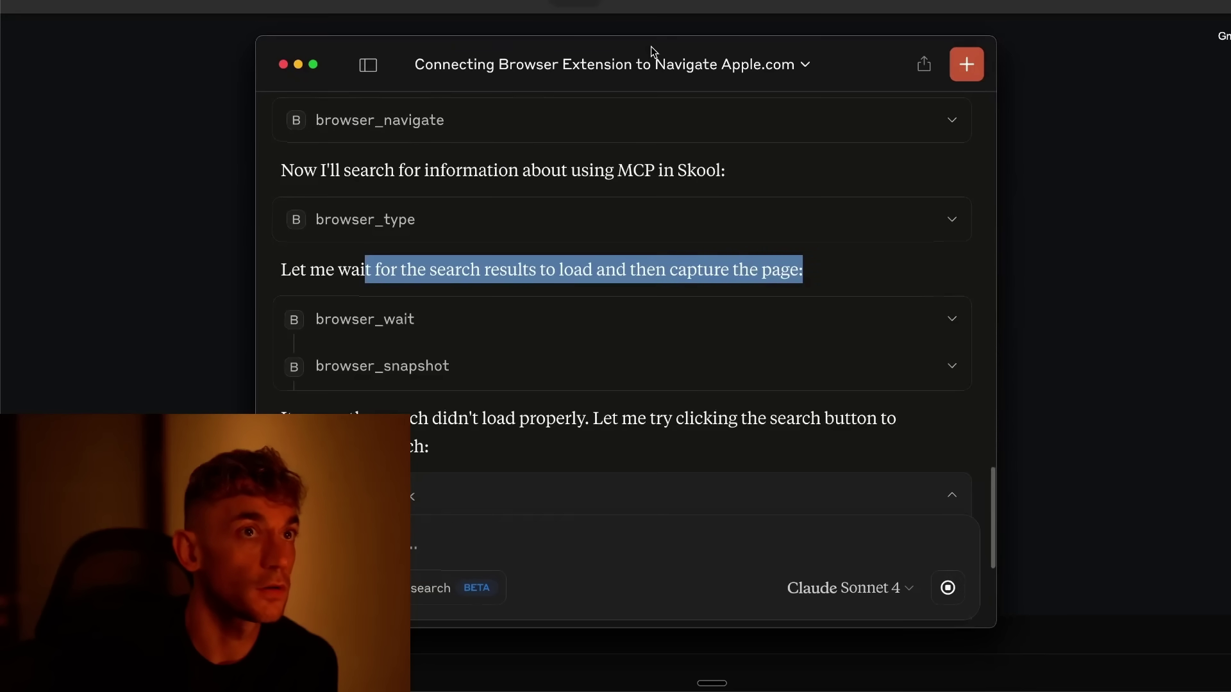
{"action": "scroll", "coordinate": [664, 359], "scroll_direction": "down", "scroll_amount": 5}
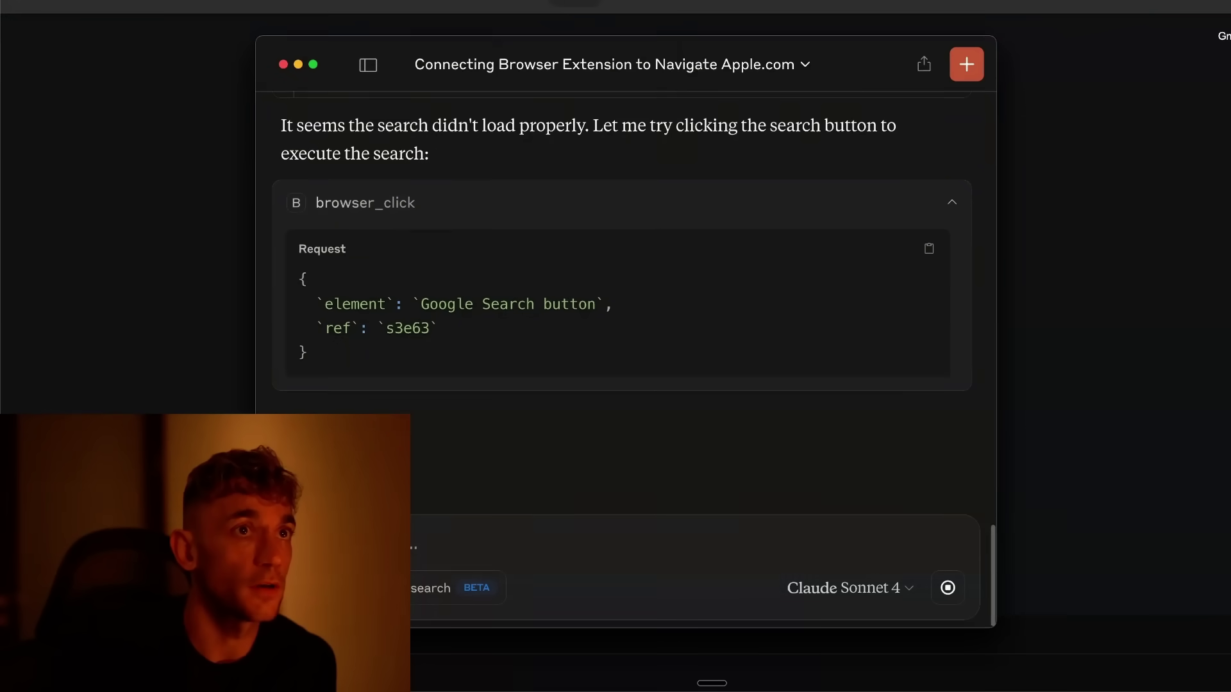
{"action": "left_click", "coordinate": [132, 129]}
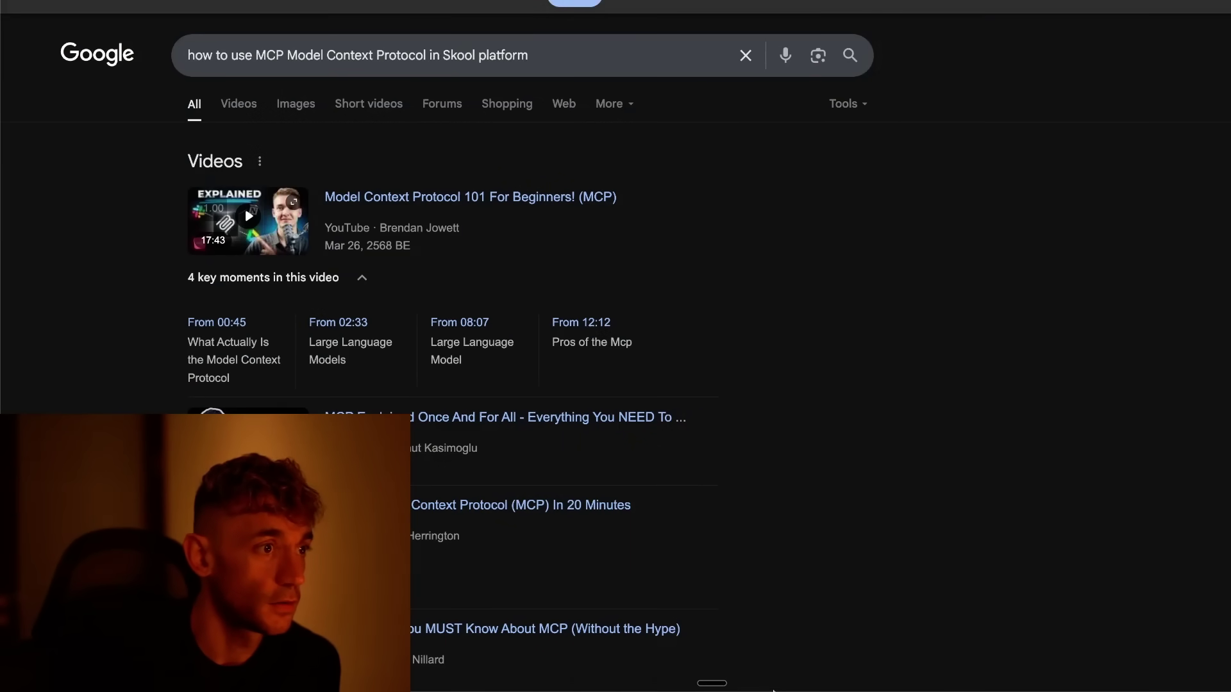
Check the Skool MCP posts Claude opened, then stop its browsing run at Data Alchemy's post.
{"action": "left_click", "coordinate": [795, 648]}
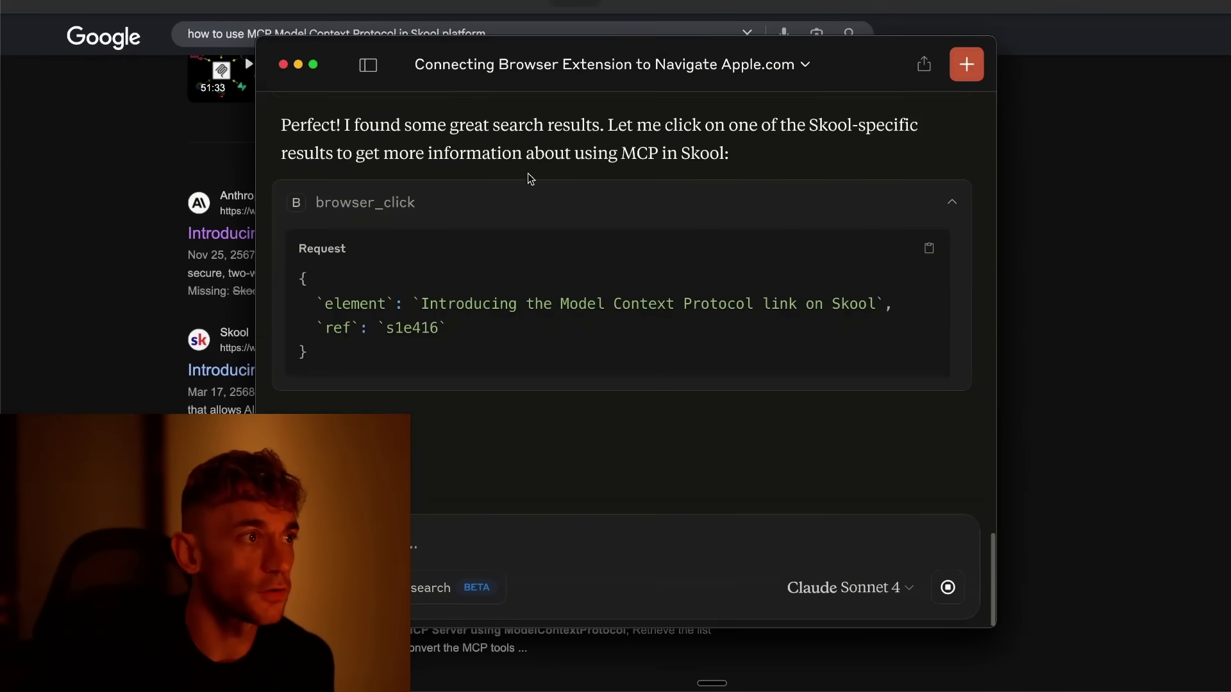
{"action": "scroll", "coordinate": [557, 333], "scroll_direction": "down", "scroll_amount": 5}
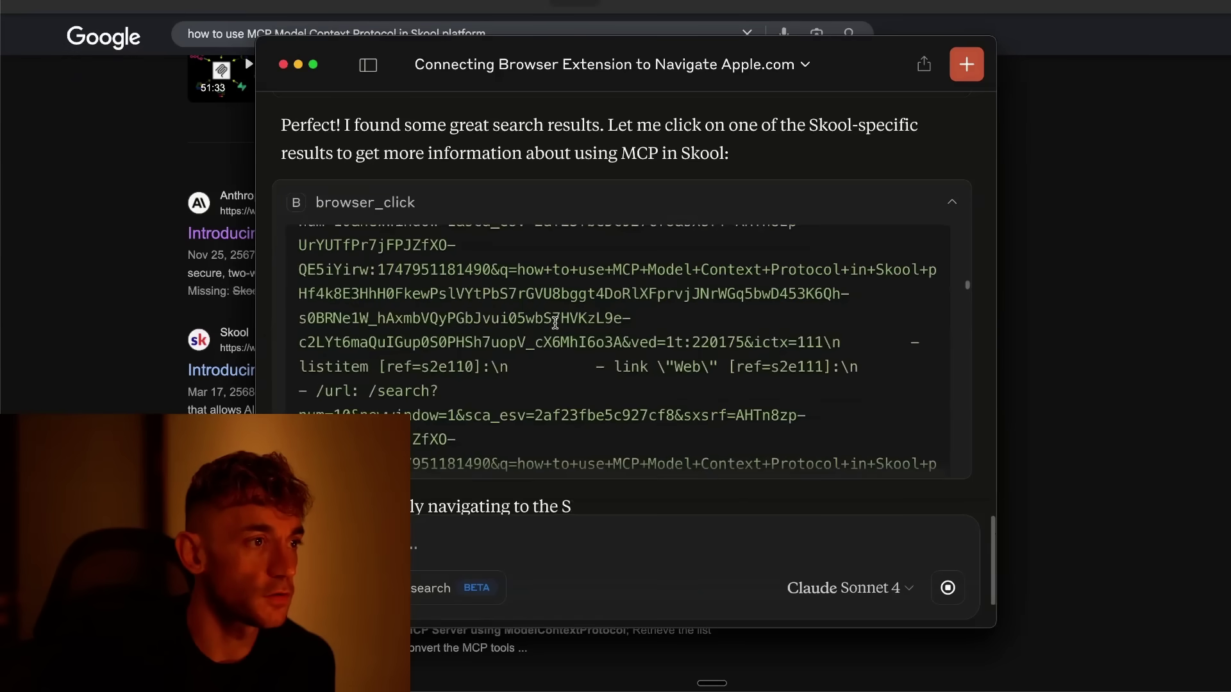
{"action": "scroll", "coordinate": [559, 348], "scroll_direction": "down", "scroll_amount": 3}
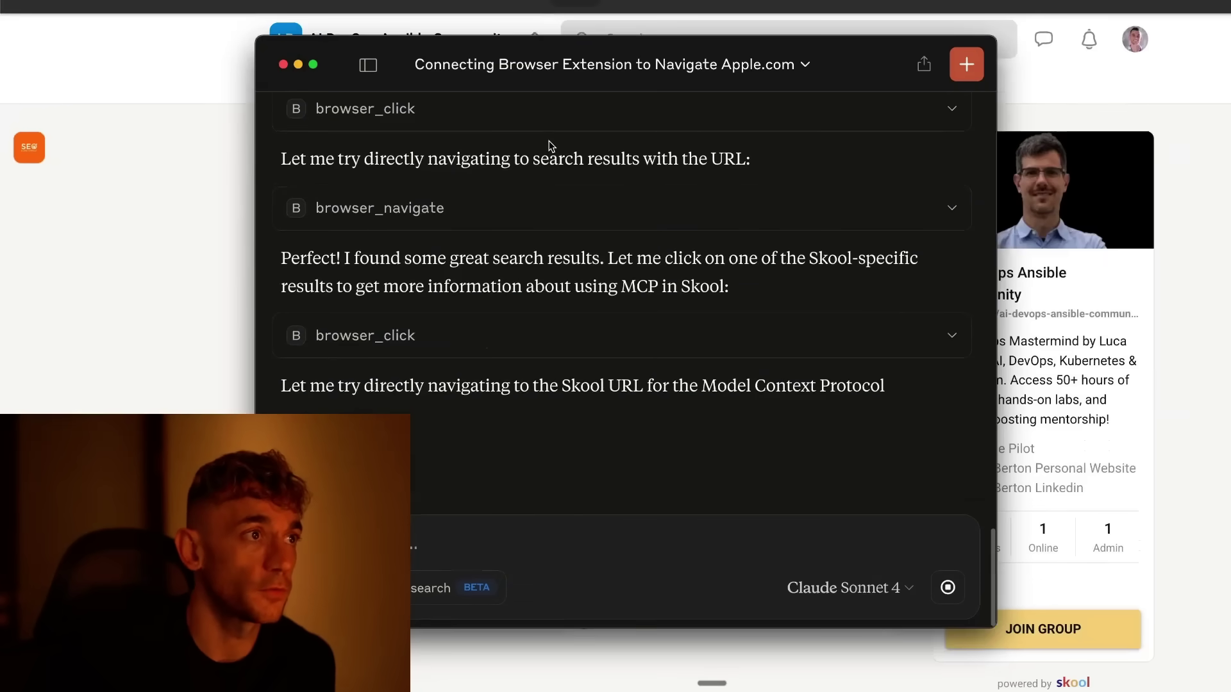
{"action": "left_click", "coordinate": [215, 192]}
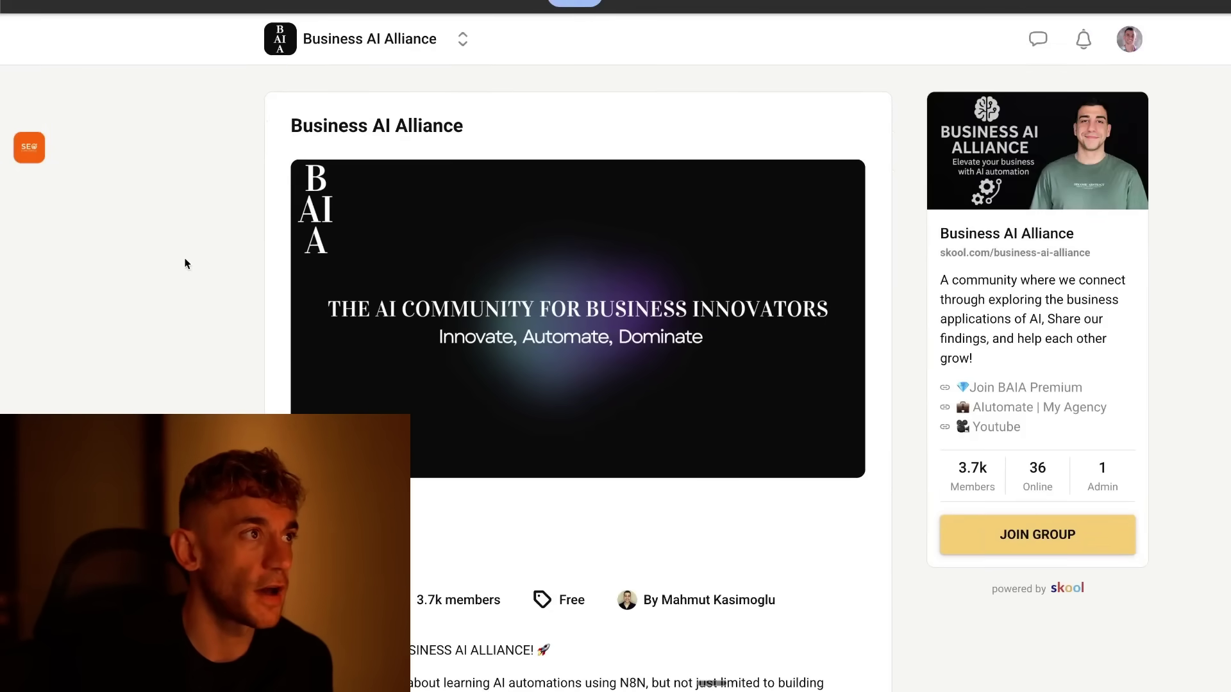
{"action": "mouse_move", "coordinate": [711, 689]}
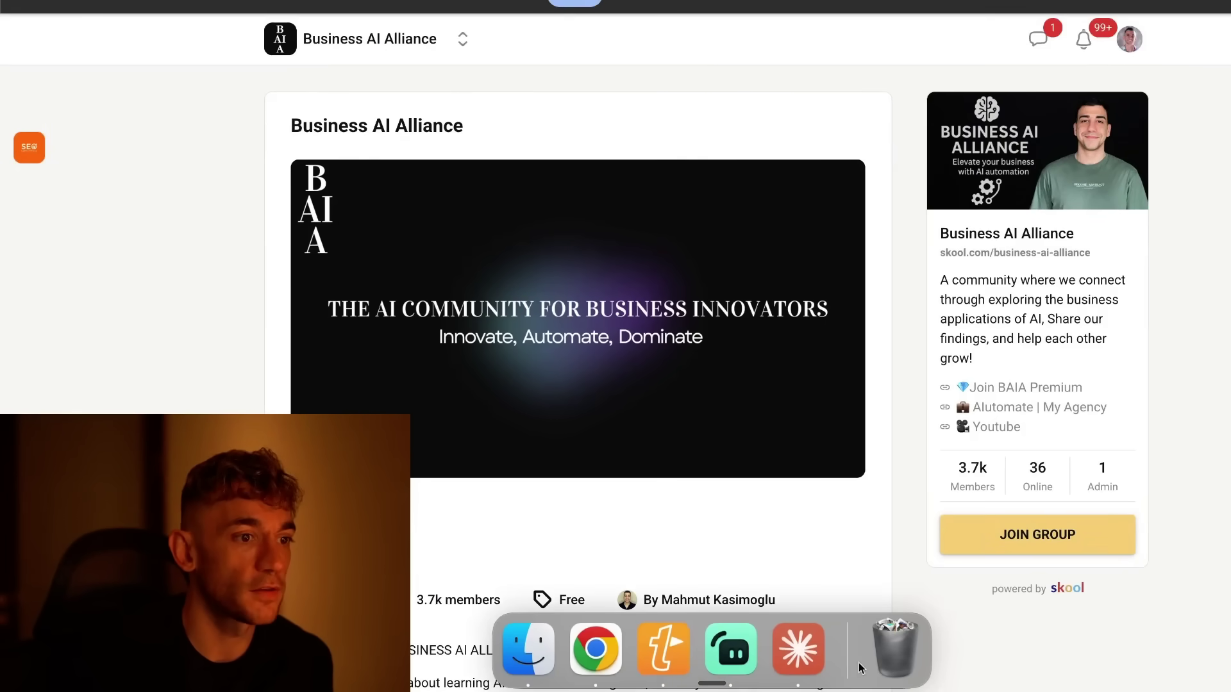
{"action": "left_click", "coordinate": [798, 649]}
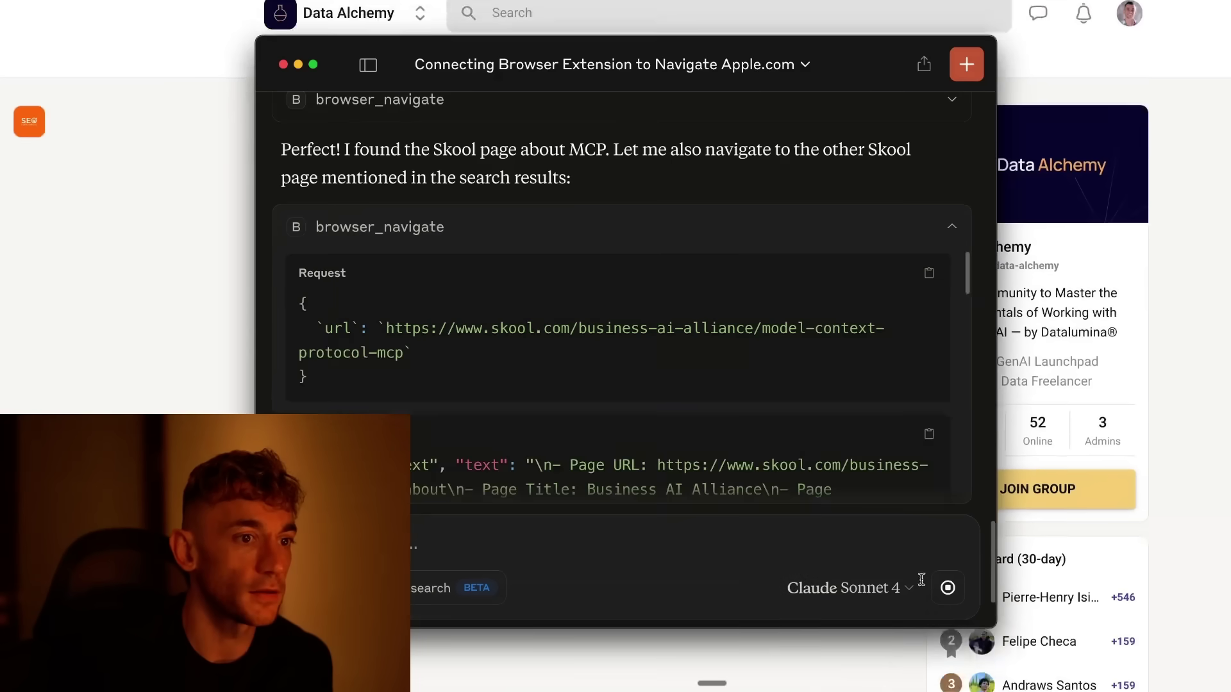
{"action": "left_click", "coordinate": [948, 587]}
{"action": "key", "text": "super+Tab"}
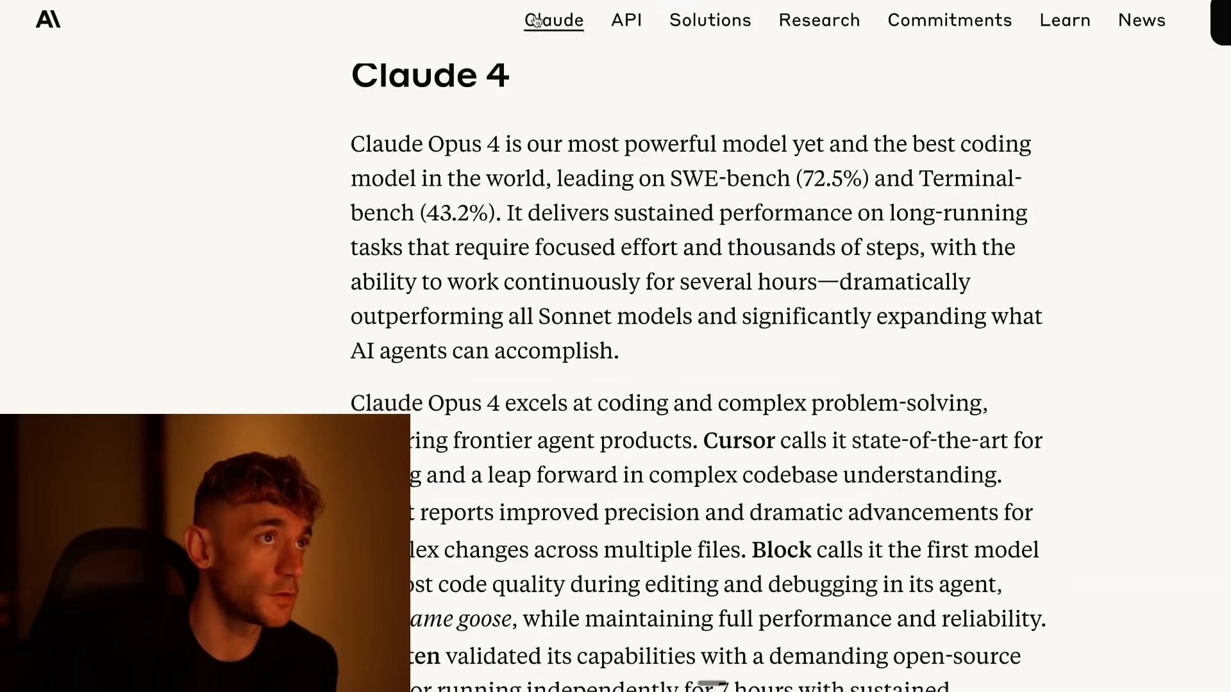
{"action": "scroll", "coordinate": [802, 333], "scroll_direction": "down", "scroll_amount": 2}
{"action": "scroll", "coordinate": [802, 334], "scroll_direction": "up", "scroll_amount": 2}
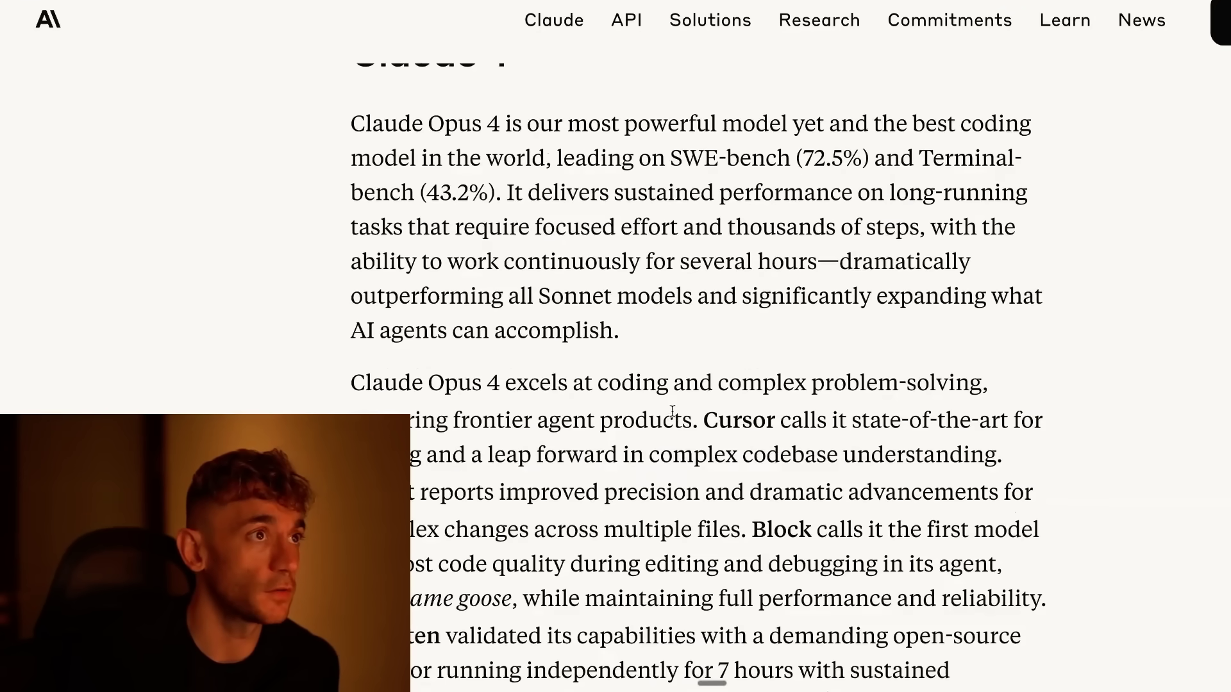
{"action": "scroll", "coordinate": [657, 440], "scroll_direction": "up", "scroll_amount": 2}
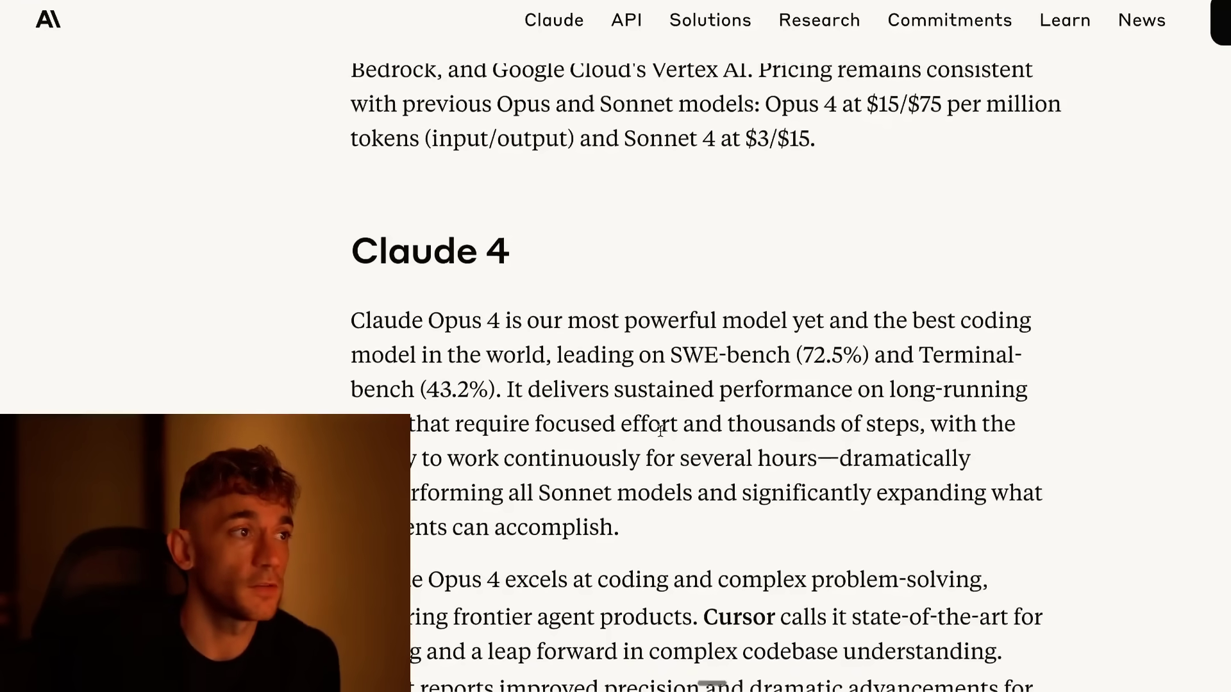
{"action": "scroll", "coordinate": [657, 439], "scroll_direction": "down", "scroll_amount": 3}
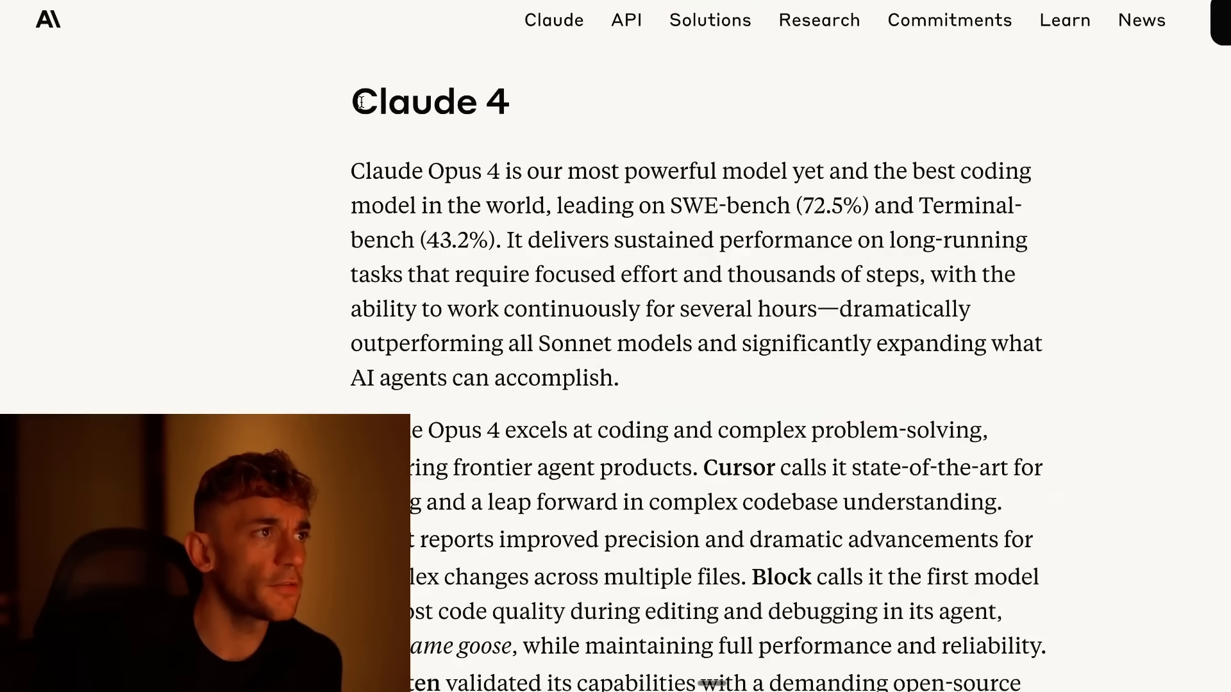
{"action": "left_click_drag", "start_coordinate": [338, 102], "coordinate": [563, 115]}
{"action": "left_click_drag", "start_coordinate": [344, 180], "coordinate": [380, 191]}
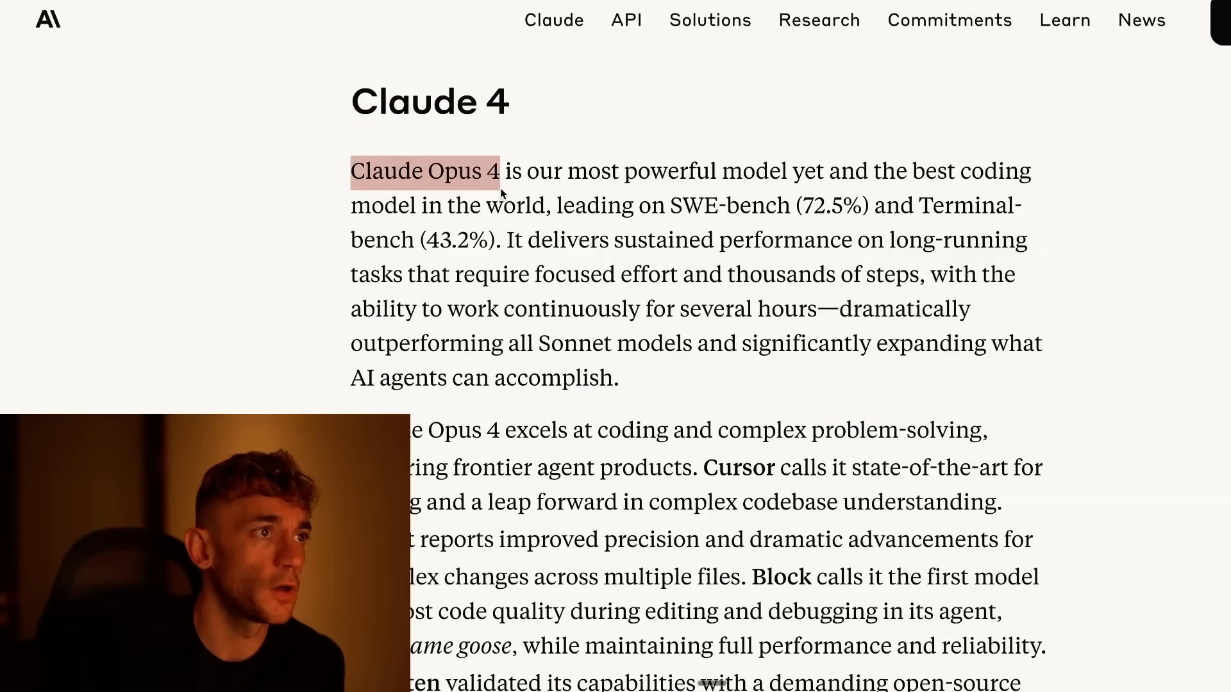
{"action": "left_click", "coordinate": [584, 191]}
{"action": "left_click_drag", "start_coordinate": [588, 170], "coordinate": [844, 169]}
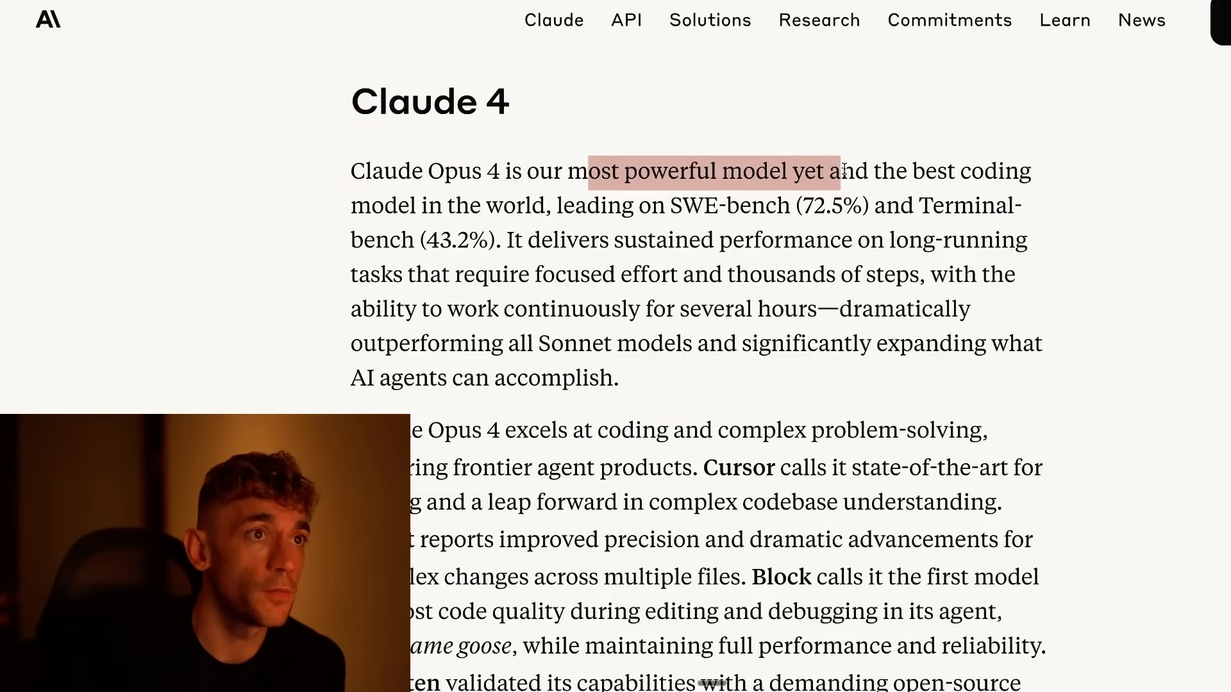
{"action": "left_click", "coordinate": [611, 306]}
{"action": "left_click_drag", "start_coordinate": [922, 170], "coordinate": [550, 218]}
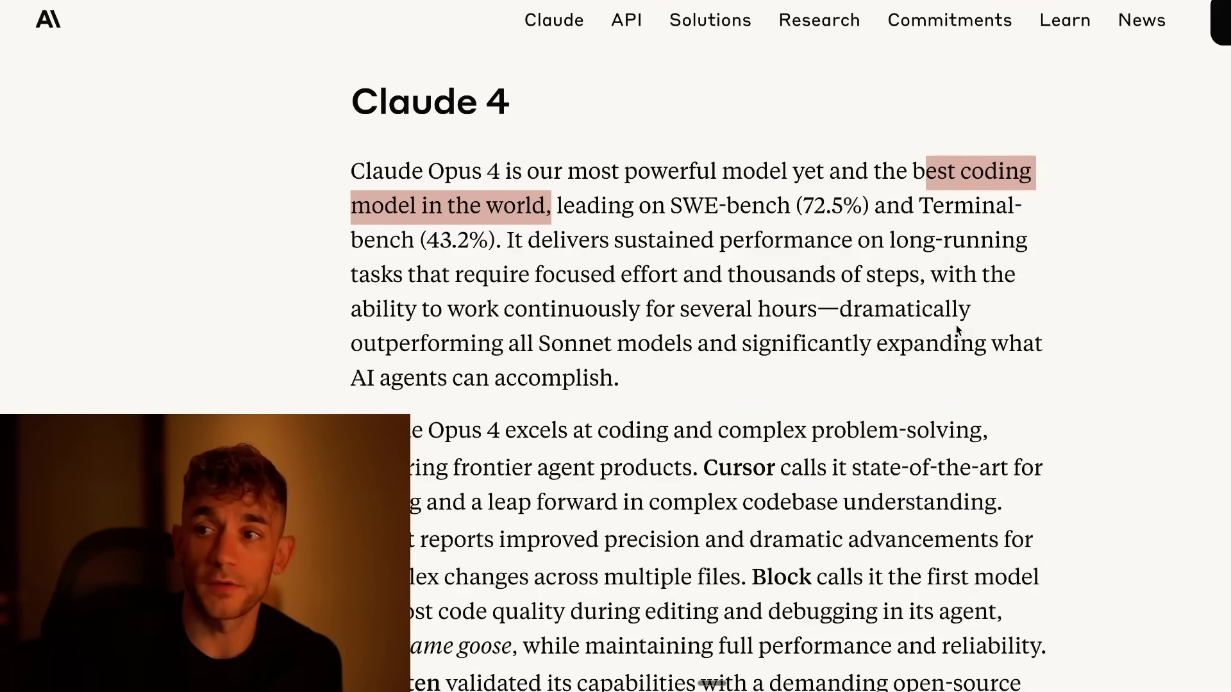
{"action": "left_click_drag", "start_coordinate": [352, 170], "coordinate": [780, 376]}
{"action": "scroll", "coordinate": [778, 367], "scroll_direction": "down", "scroll_amount": 5}
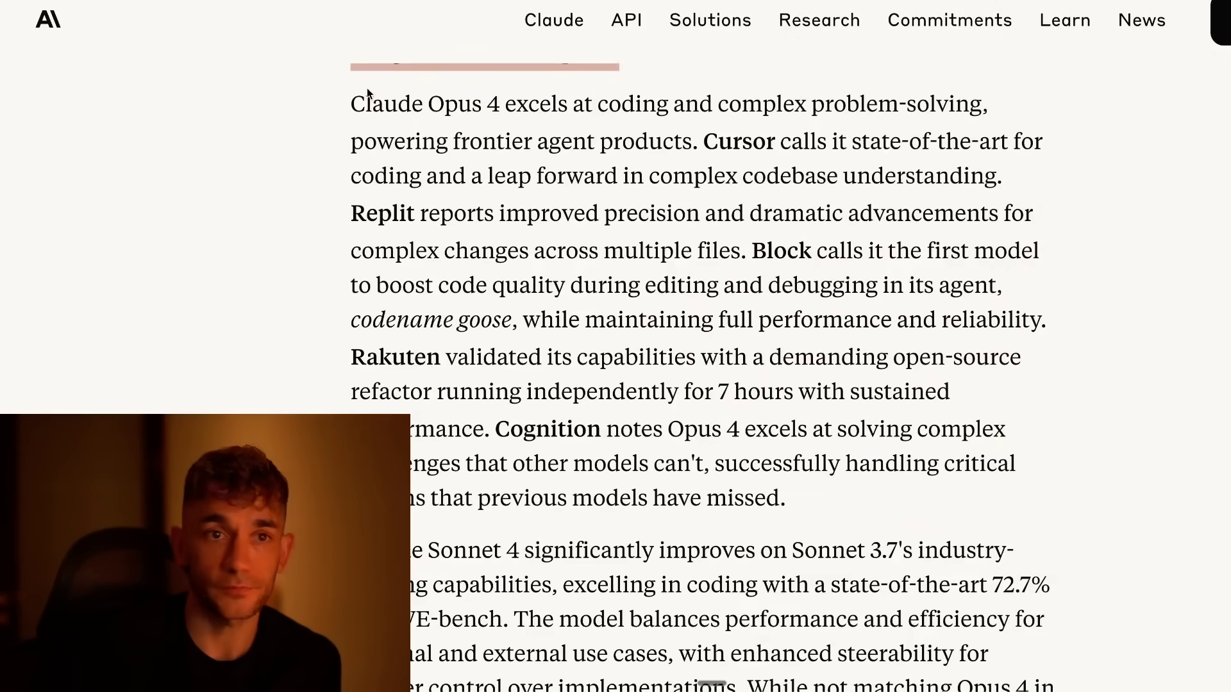
{"action": "left_click_drag", "start_coordinate": [362, 82], "coordinate": [834, 509]}
{"action": "left_click_drag", "start_coordinate": [755, 176], "coordinate": [764, 176]}
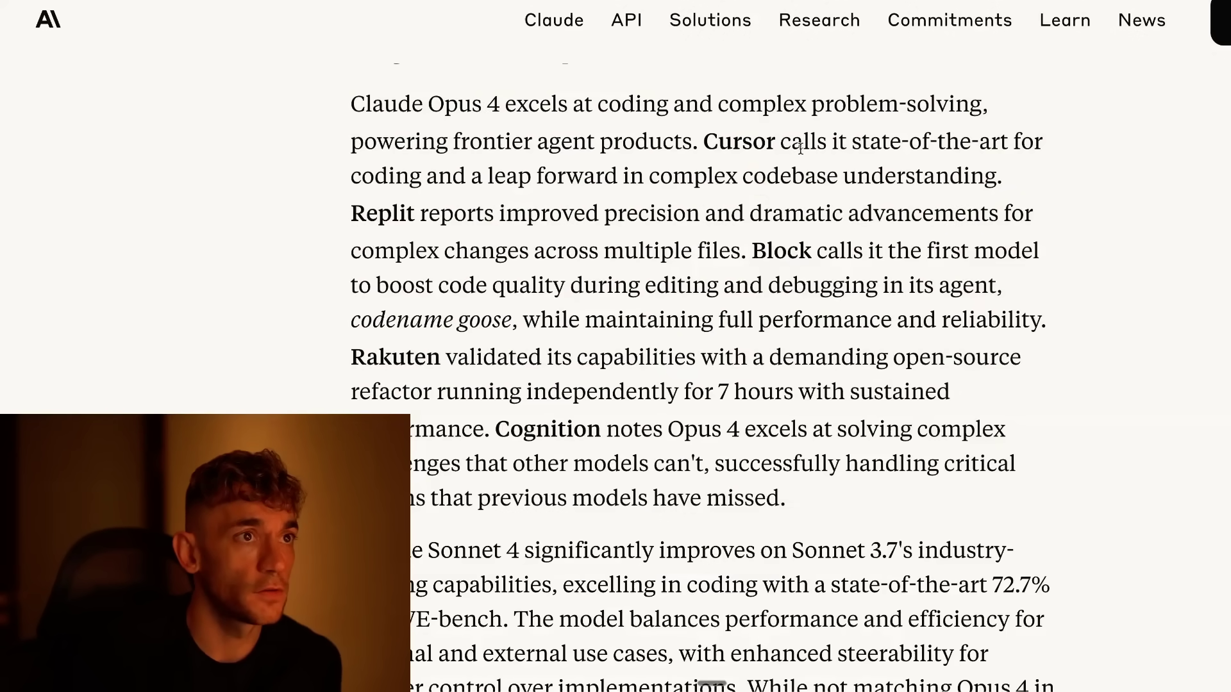
{"action": "left_click_drag", "start_coordinate": [681, 126], "coordinate": [667, 166]}
{"action": "left_click", "coordinate": [667, 166]}
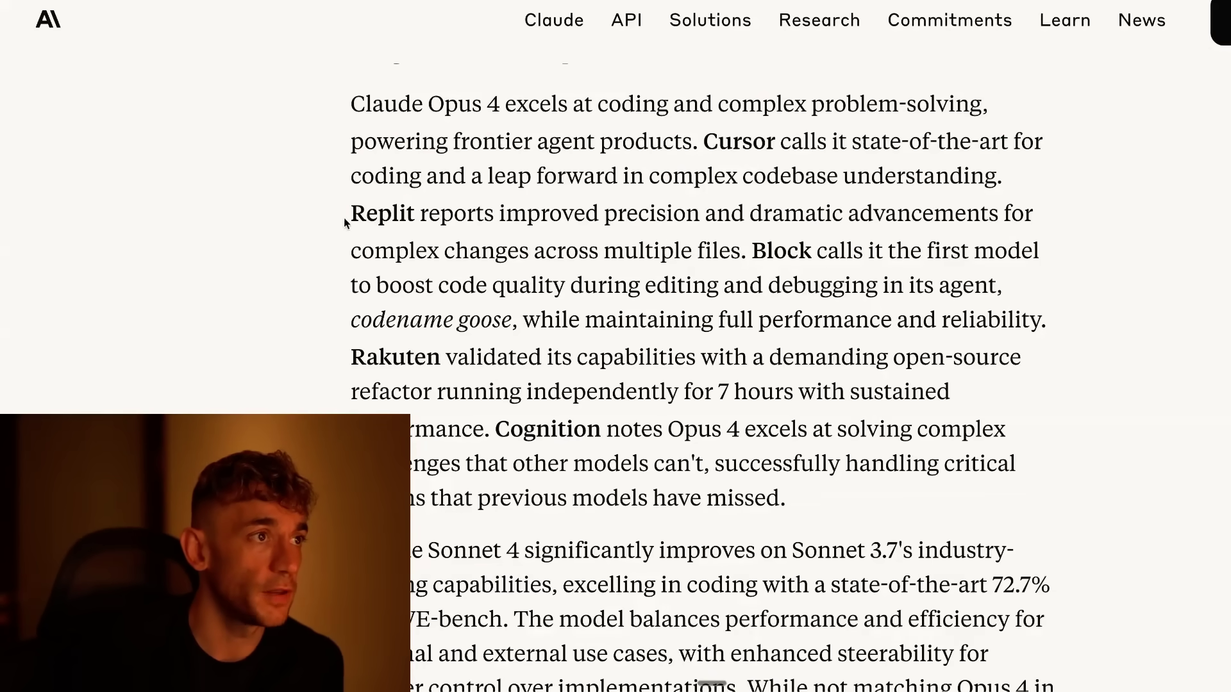
{"action": "left_click_drag", "start_coordinate": [345, 221], "coordinate": [736, 230]}
{"action": "scroll", "coordinate": [641, 231], "scroll_direction": "down", "scroll_amount": 3}
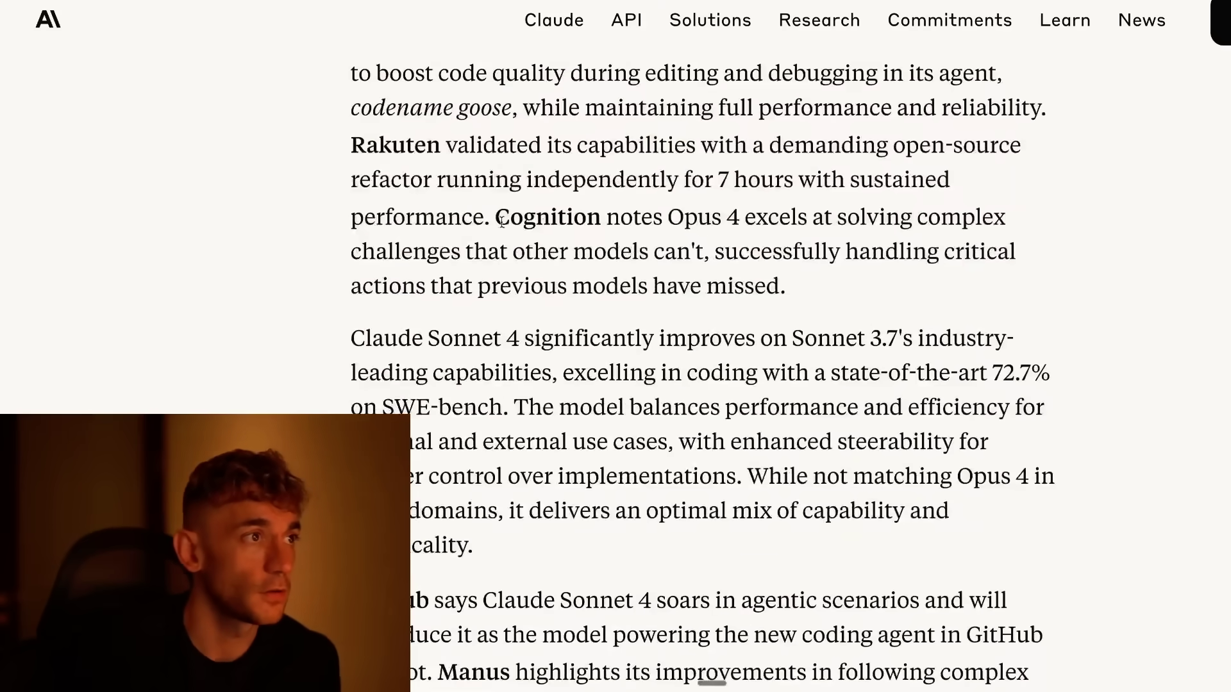
{"action": "left_click_drag", "start_coordinate": [351, 232], "coordinate": [886, 238]}
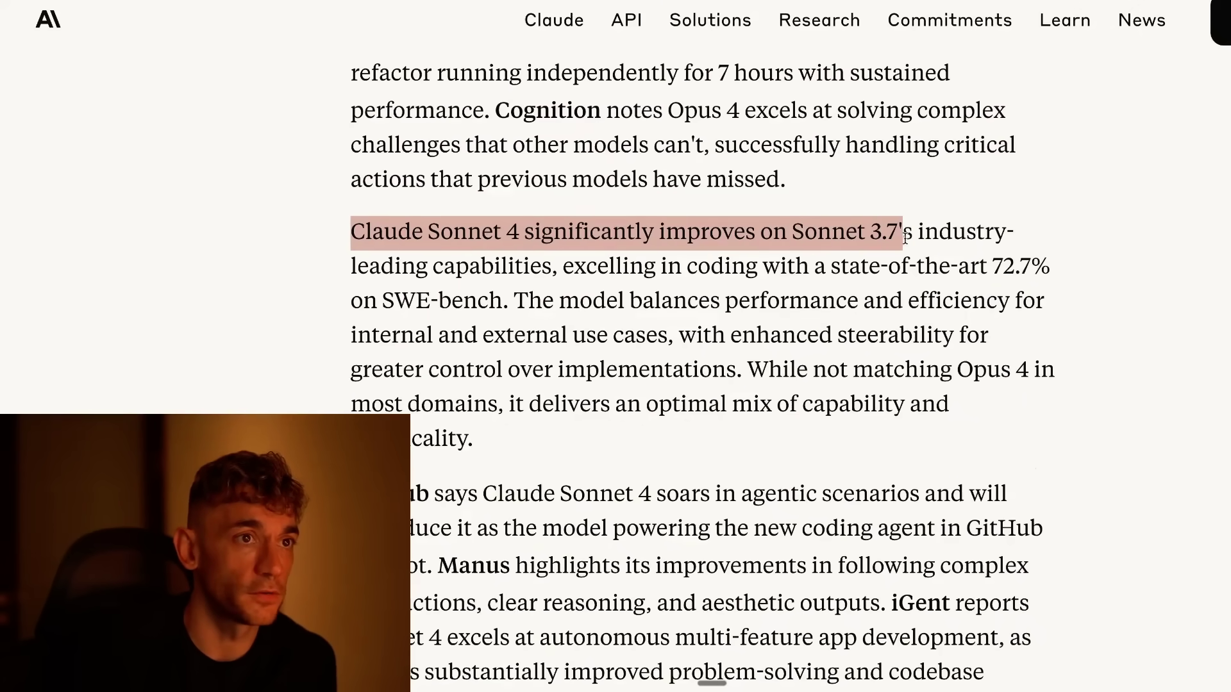
{"action": "left_click_drag", "start_coordinate": [1005, 232], "coordinate": [915, 428]}
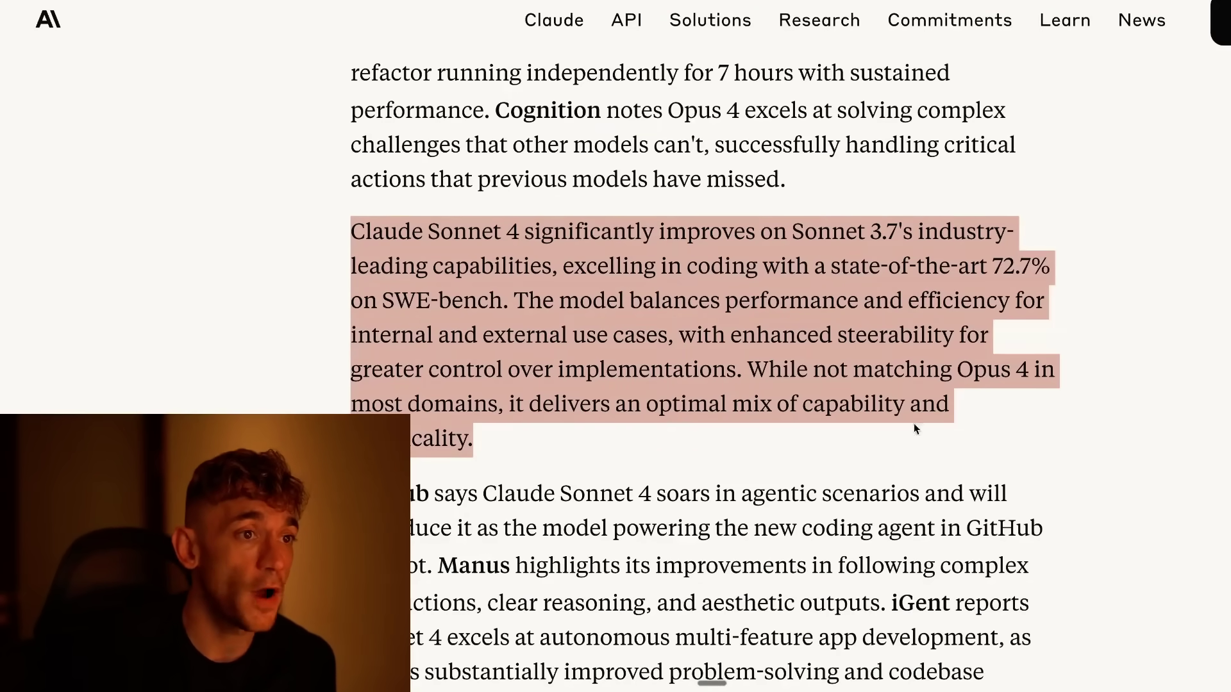
{"action": "scroll", "coordinate": [764, 467], "scroll_direction": "down", "scroll_amount": 12}
{"action": "scroll", "coordinate": [747, 449], "scroll_direction": "up", "scroll_amount": 5}
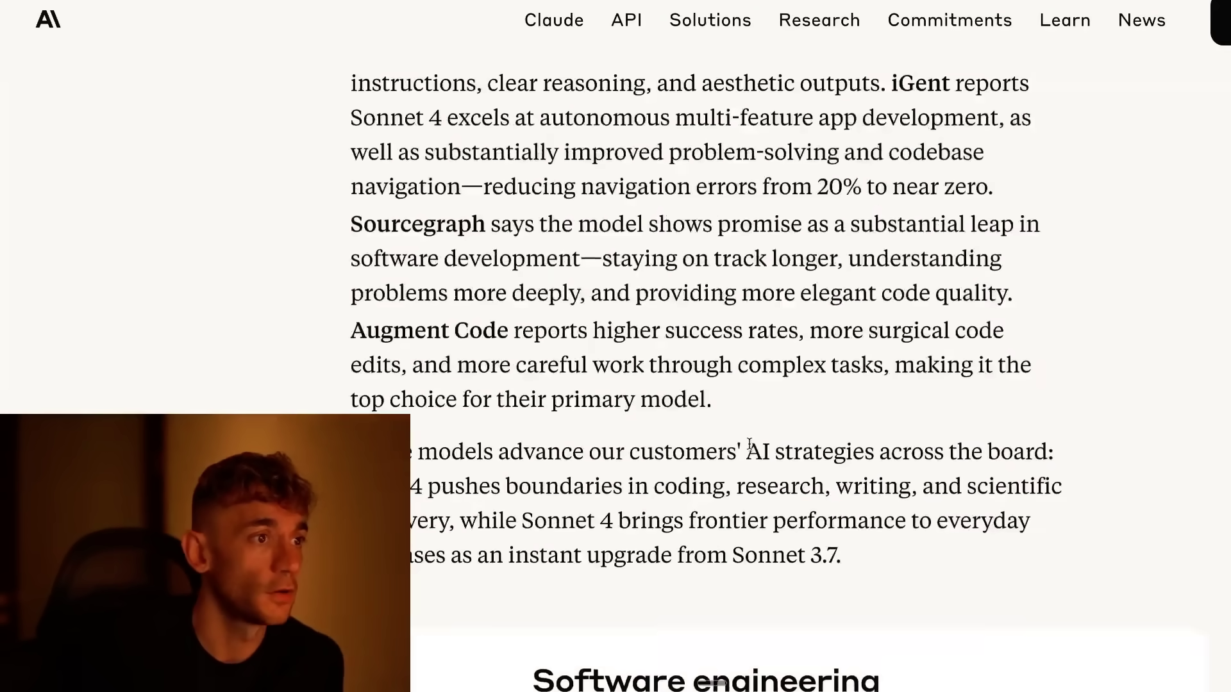
{"action": "scroll", "coordinate": [747, 442], "scroll_direction": "down", "scroll_amount": 12}
{"action": "scroll", "coordinate": [748, 442], "scroll_direction": "up", "scroll_amount": 3}
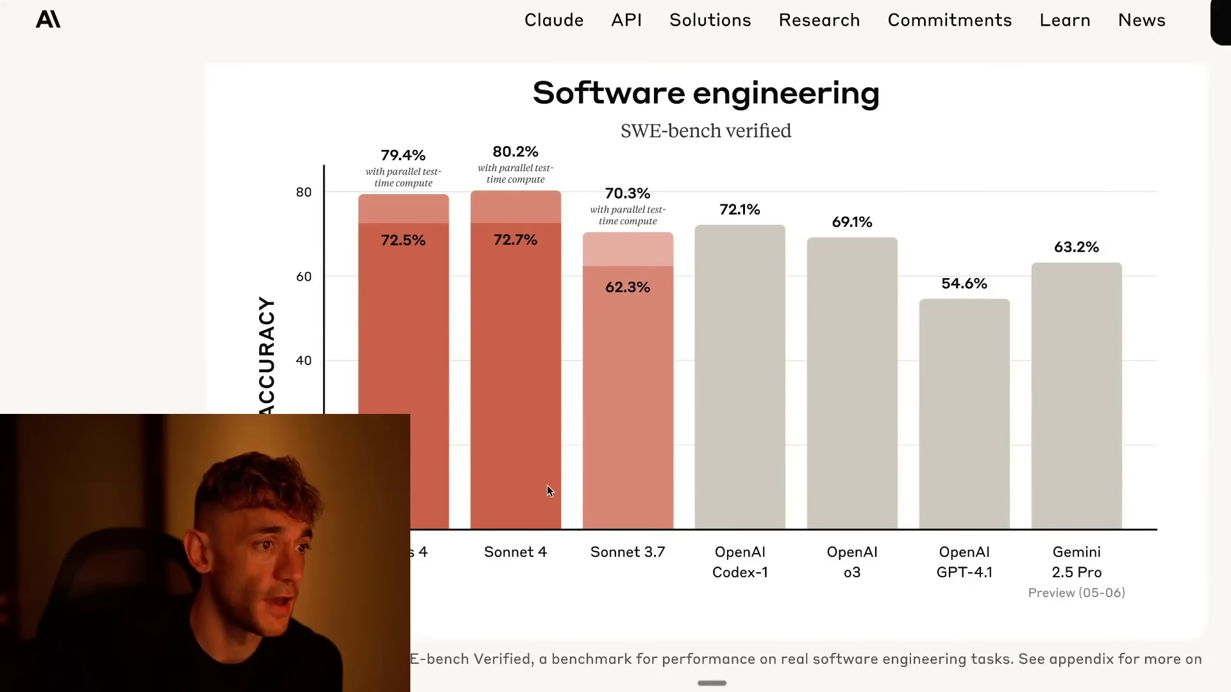
{"action": "scroll", "coordinate": [638, 314], "scroll_direction": "down", "scroll_amount": 10}
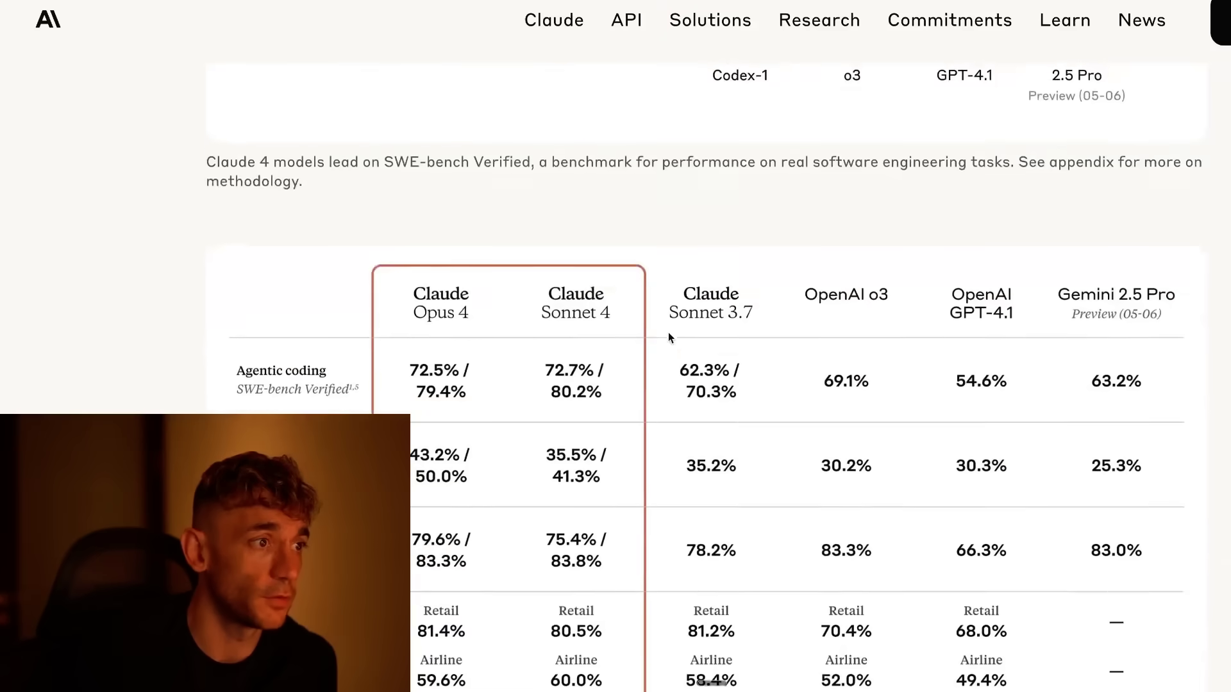
{"action": "scroll", "coordinate": [693, 349], "scroll_direction": "up", "scroll_amount": 1}
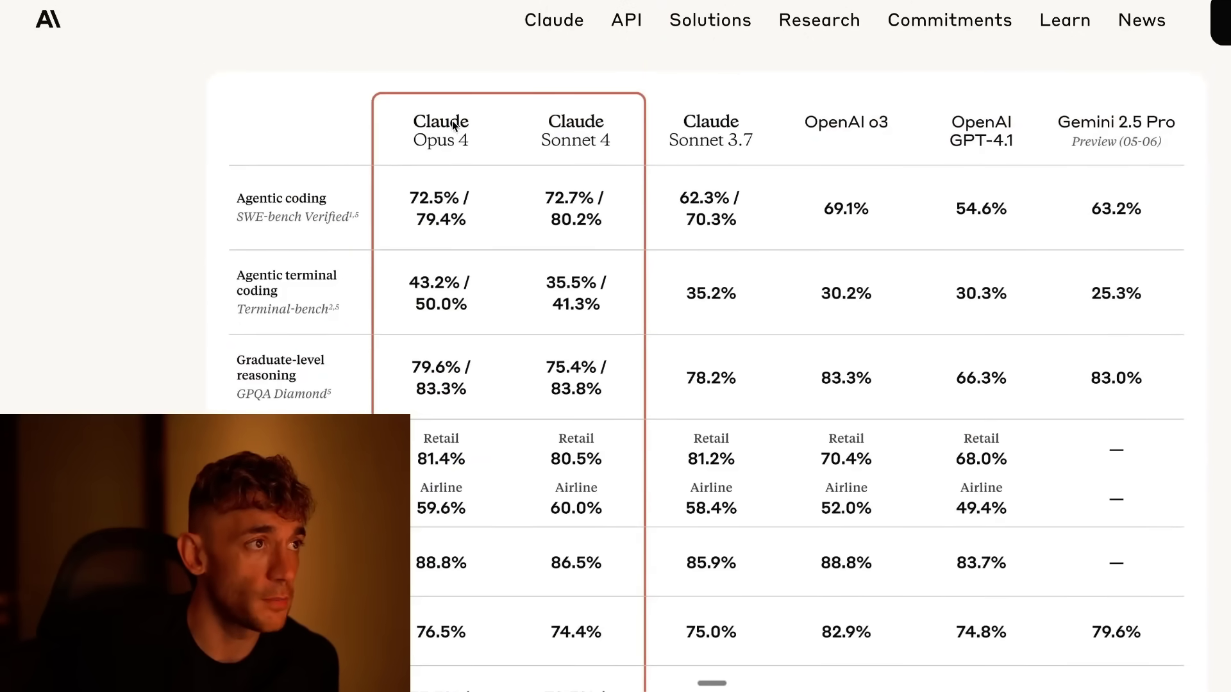
{"action": "scroll", "coordinate": [421, 258], "scroll_direction": "down", "scroll_amount": 15}
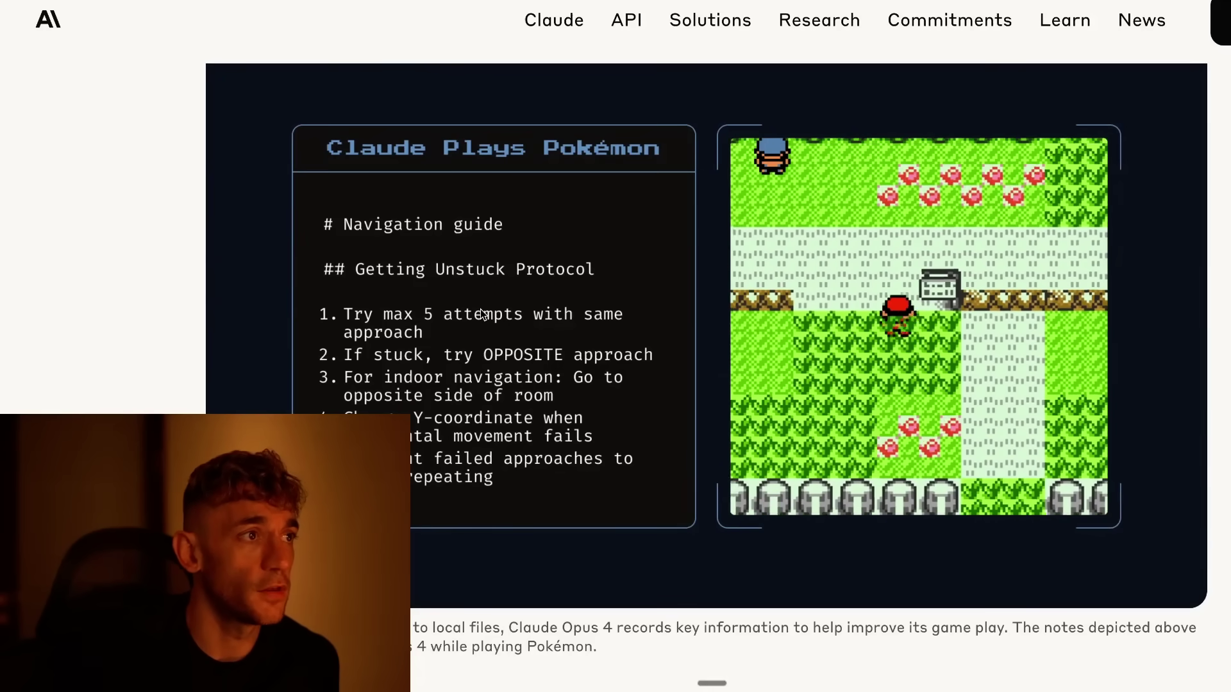
Scroll to the thinking-summaries paragraph of the Claude 4 announcement and highlight it briefly.
{"action": "scroll", "coordinate": [438, 269], "scroll_direction": "up", "scroll_amount": 12}
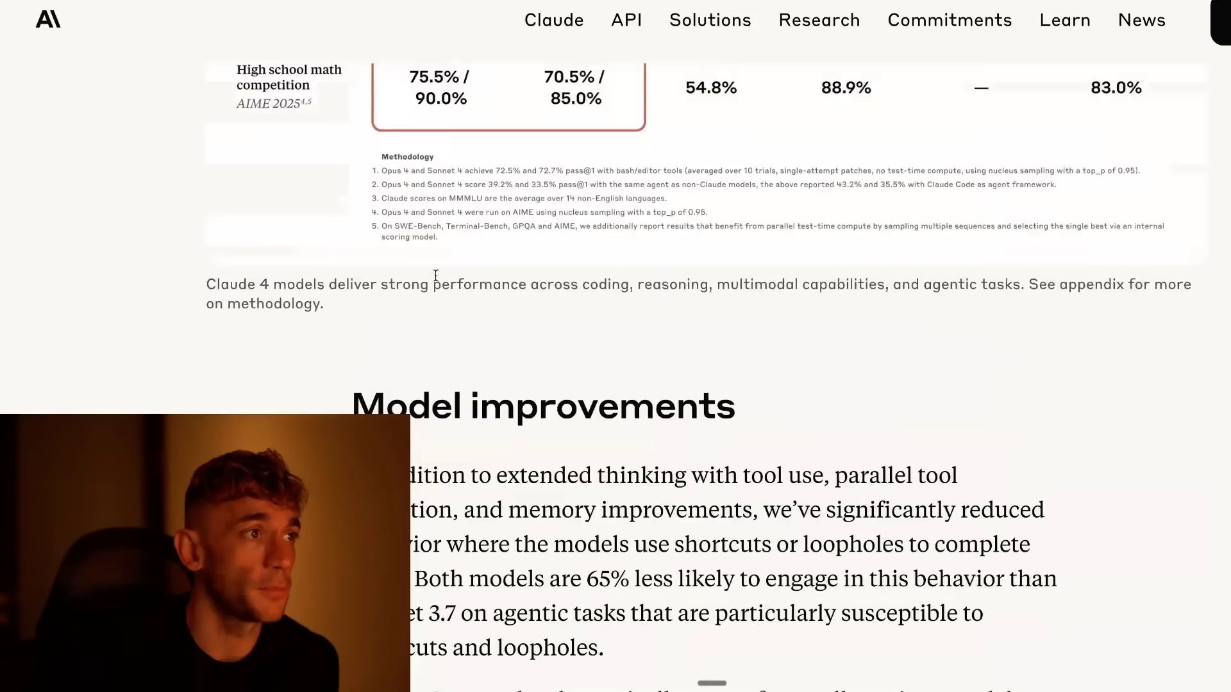
{"action": "scroll", "coordinate": [435, 276], "scroll_direction": "down", "scroll_amount": 2}
{"action": "scroll", "coordinate": [443, 293], "scroll_direction": "down", "scroll_amount": 3}
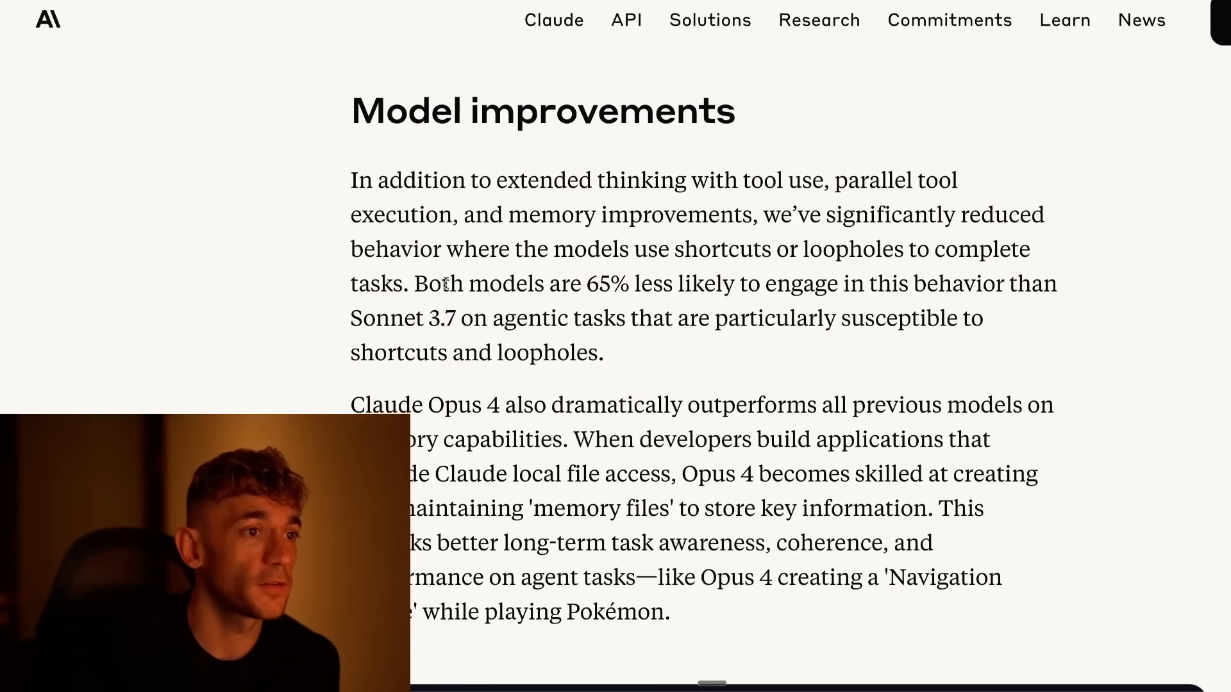
{"action": "scroll", "coordinate": [656, 352], "scroll_direction": "down", "scroll_amount": 15}
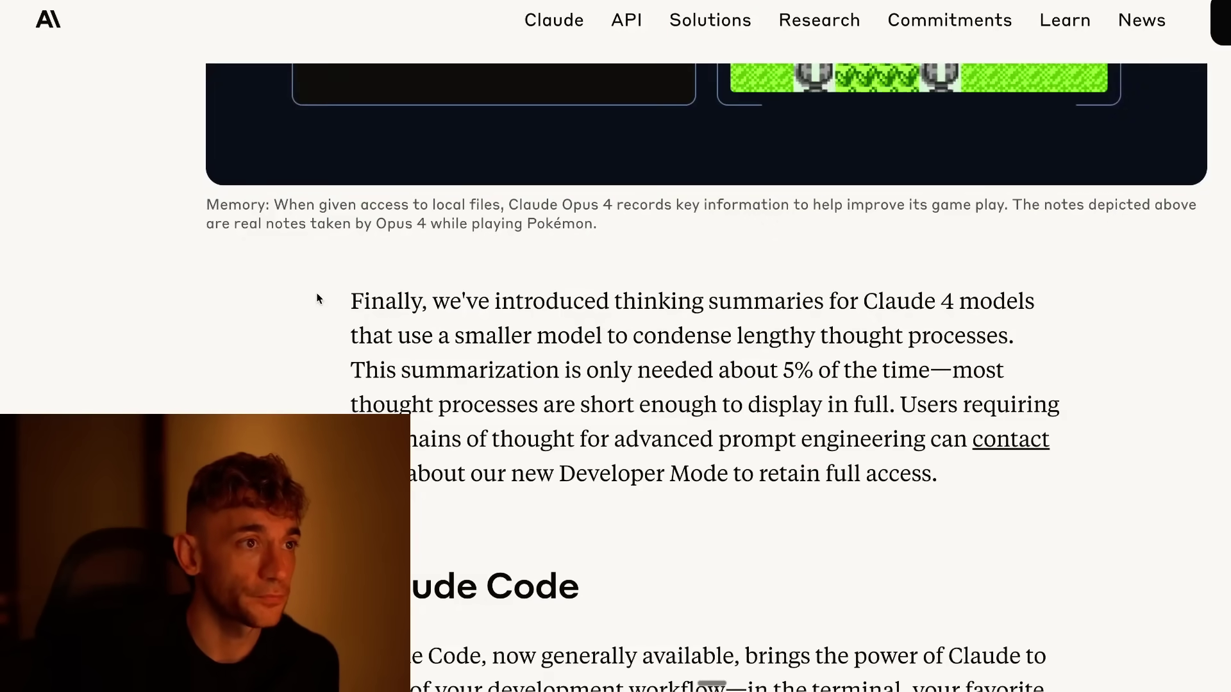
{"action": "left_click_drag", "start_coordinate": [317, 292], "coordinate": [965, 475]}
{"action": "left_click", "coordinate": [972, 475]}
Scroll back up to the Pokémon memory example, then down through the rest of the article.
{"action": "scroll", "coordinate": [929, 382], "scroll_direction": "up", "scroll_amount": 8}
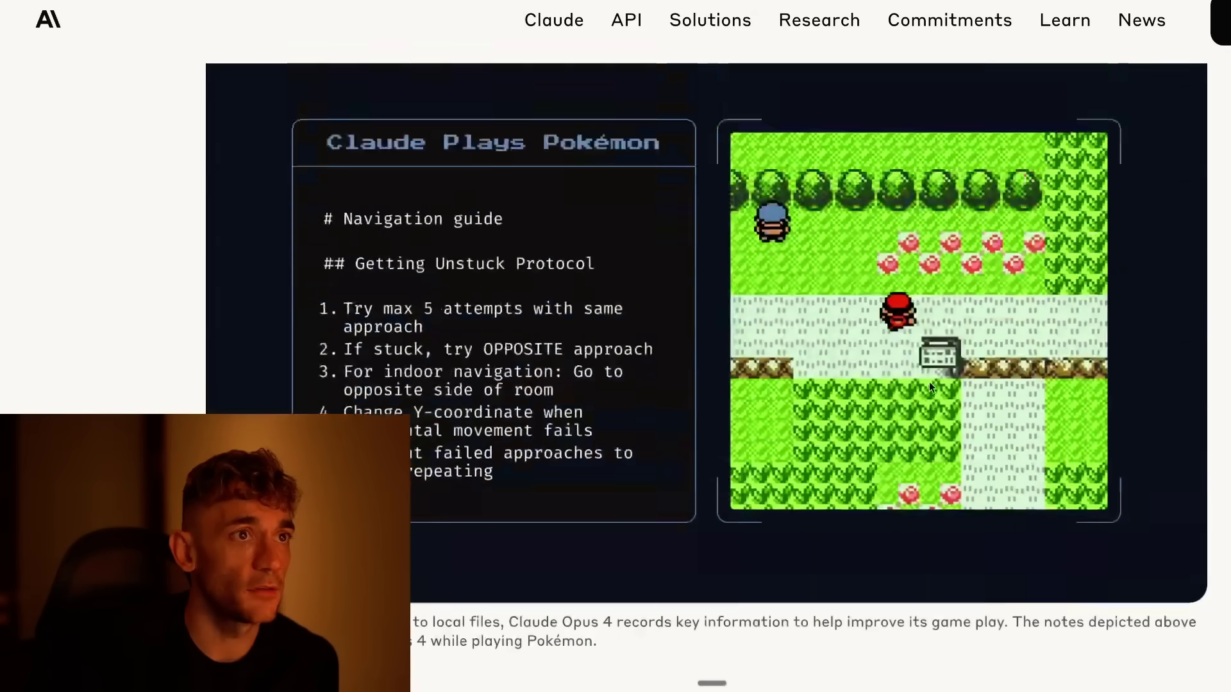
{"action": "scroll", "coordinate": [920, 369], "scroll_direction": "down", "scroll_amount": 2}
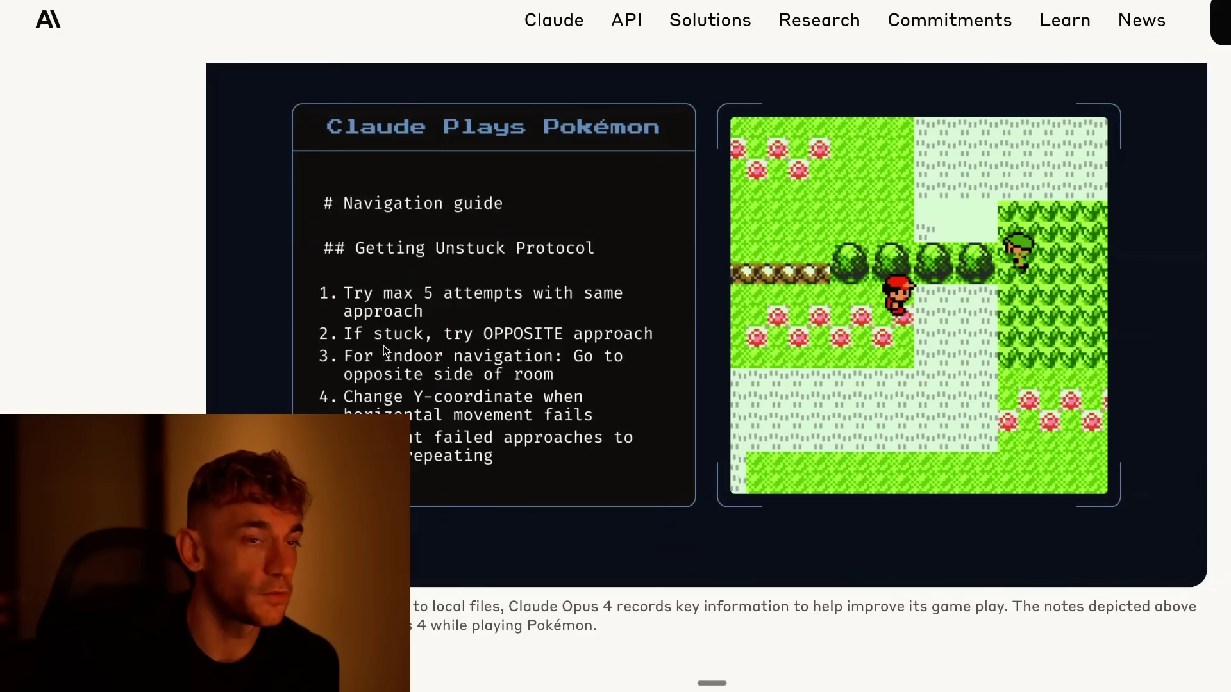
{"action": "scroll", "coordinate": [609, 327], "scroll_direction": "up", "scroll_amount": 1}
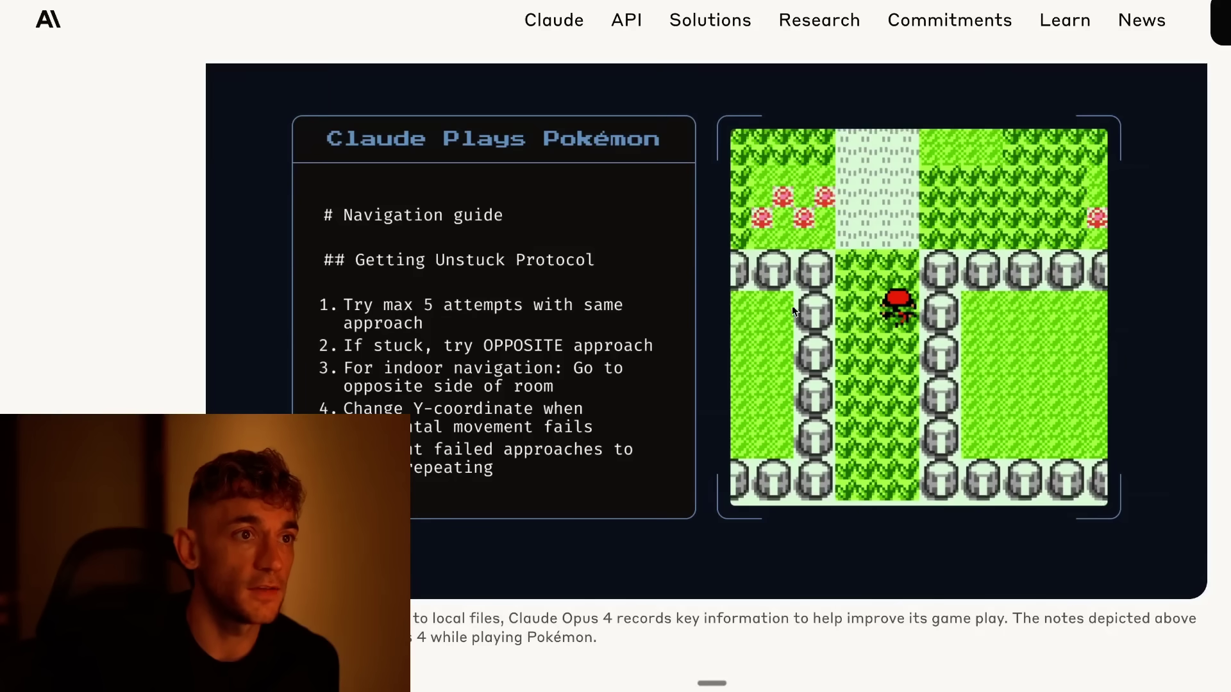
{"action": "scroll", "coordinate": [551, 432], "scroll_direction": "up", "scroll_amount": 3}
{"action": "scroll", "coordinate": [541, 431], "scroll_direction": "up", "scroll_amount": 4}
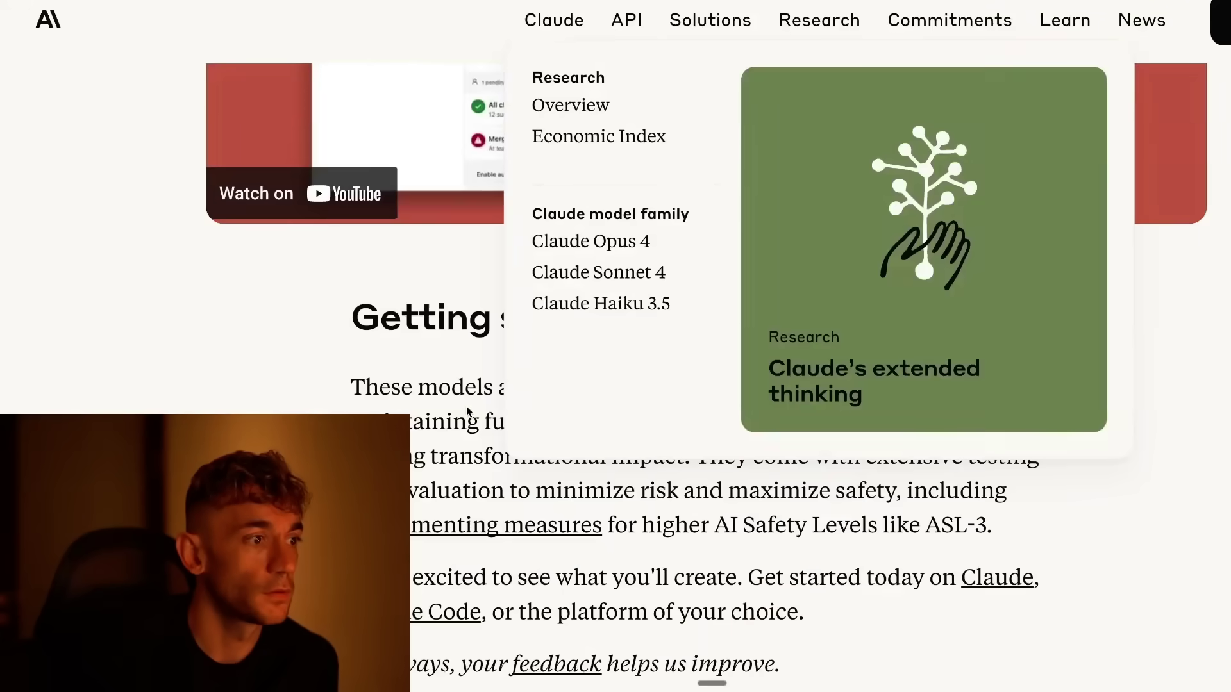
{"action": "scroll", "coordinate": [466, 406], "scroll_direction": "down", "scroll_amount": 15}
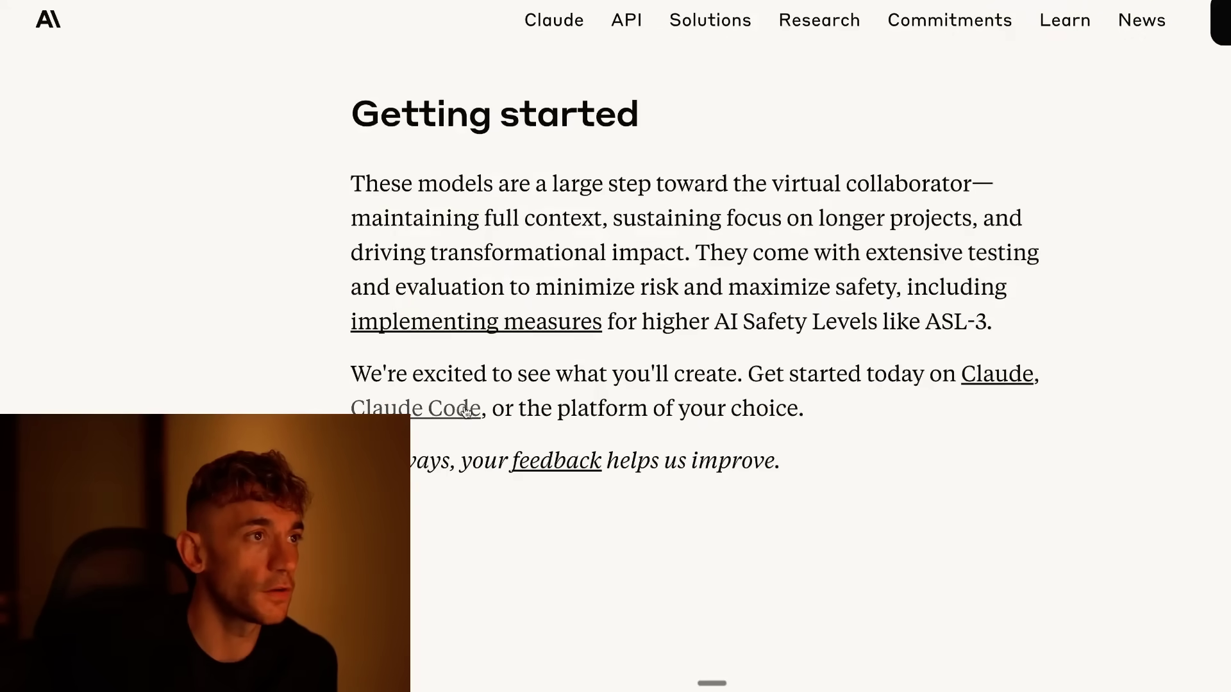
{"action": "scroll", "coordinate": [593, 382], "scroll_direction": "down", "scroll_amount": 10}
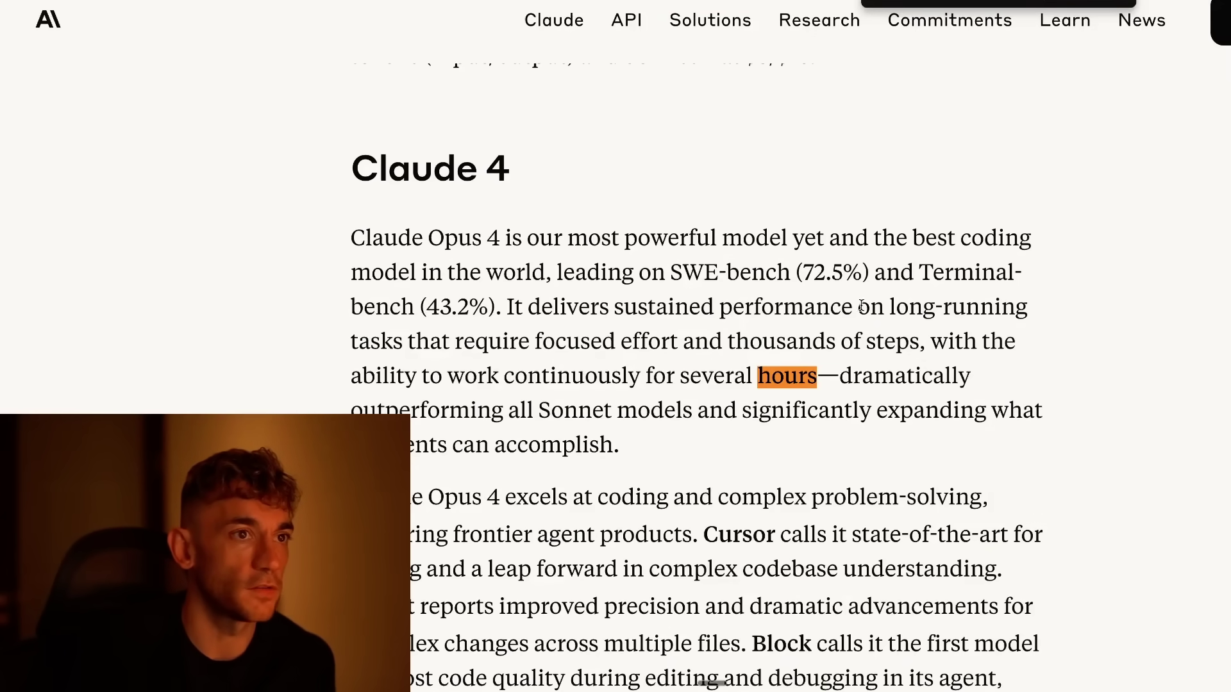
Highlight the Claude 4 heading and intro, then step through the article's mentions of 'hours'.
{"action": "left_click_drag", "start_coordinate": [338, 189], "coordinate": [646, 185]}
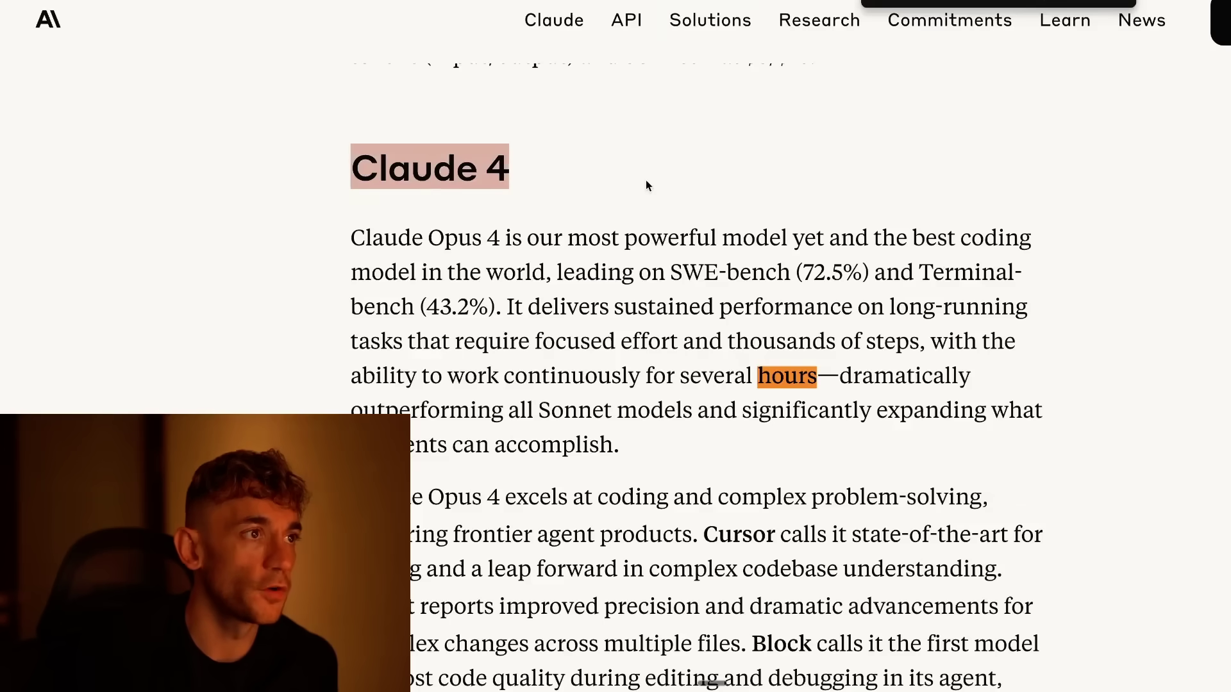
{"action": "left_click_drag", "start_coordinate": [352, 236], "coordinate": [512, 241]}
{"action": "left_click", "coordinate": [1005, 290]}
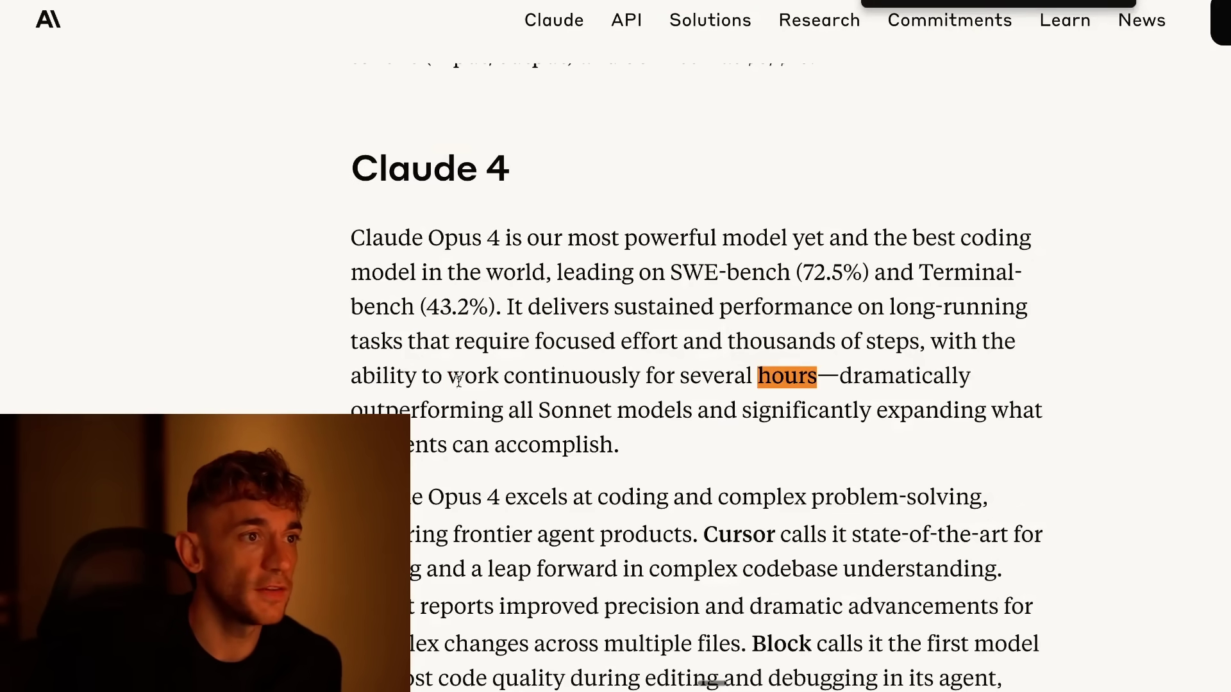
{"action": "left_click_drag", "start_coordinate": [459, 381], "coordinate": [821, 387]}
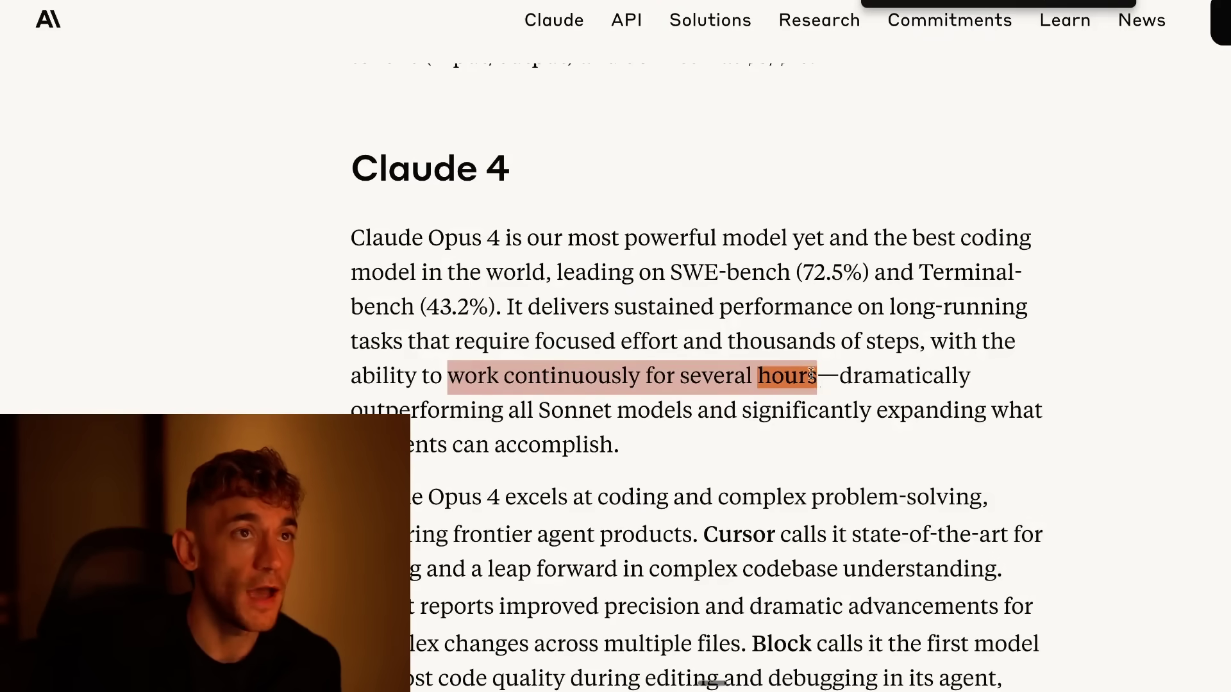
{"action": "key", "text": "Return"}
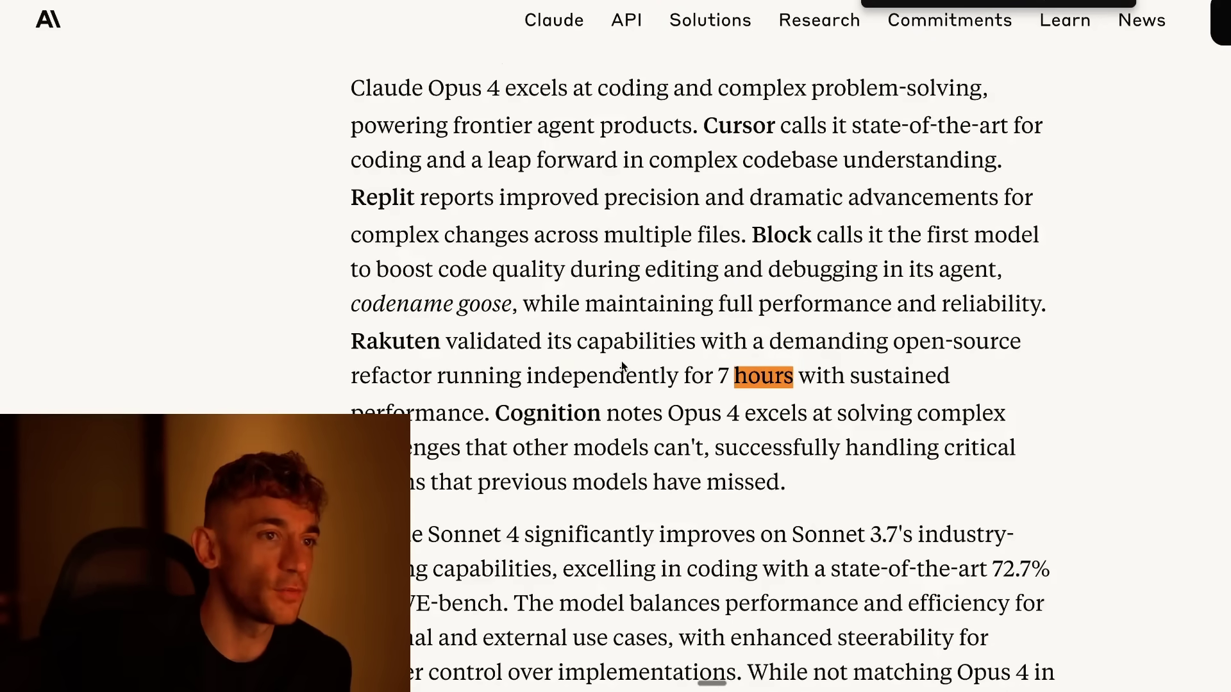
{"action": "scroll", "coordinate": [667, 298], "scroll_direction": "up", "scroll_amount": 15}
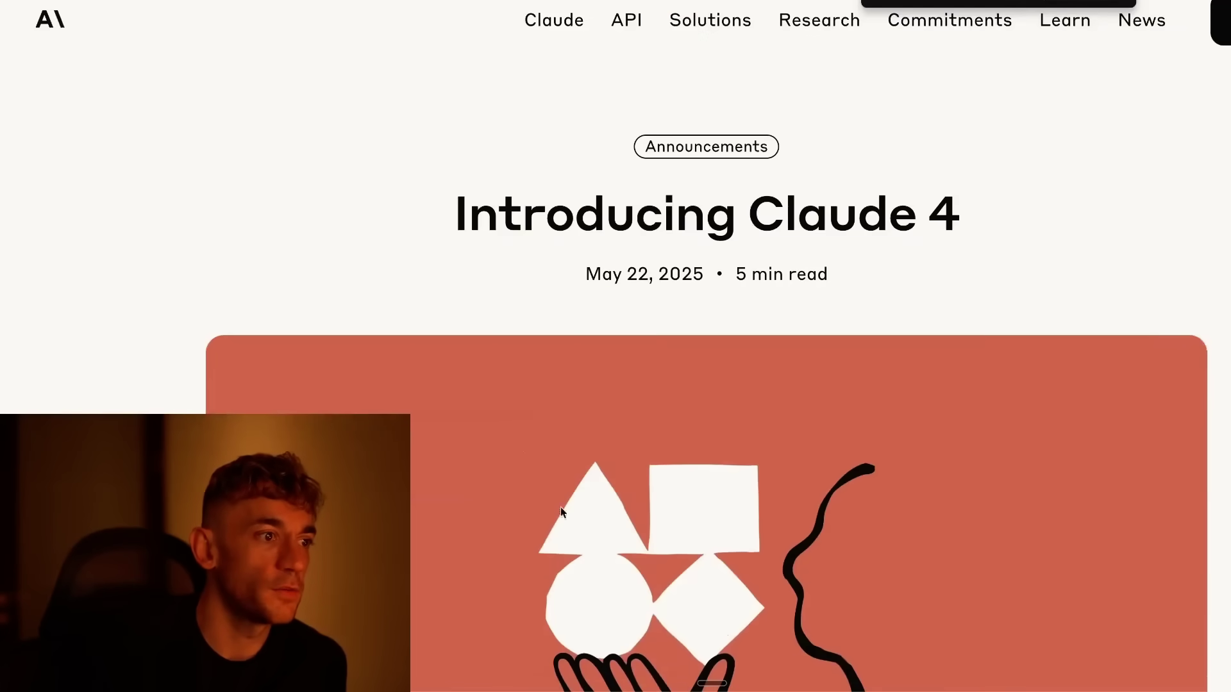
Glance at the drafted message in Claude, then return to the announcement's benchmark comparison table.
{"action": "mouse_move", "coordinate": [504, 689]}
{"action": "left_click", "coordinate": [798, 667]}
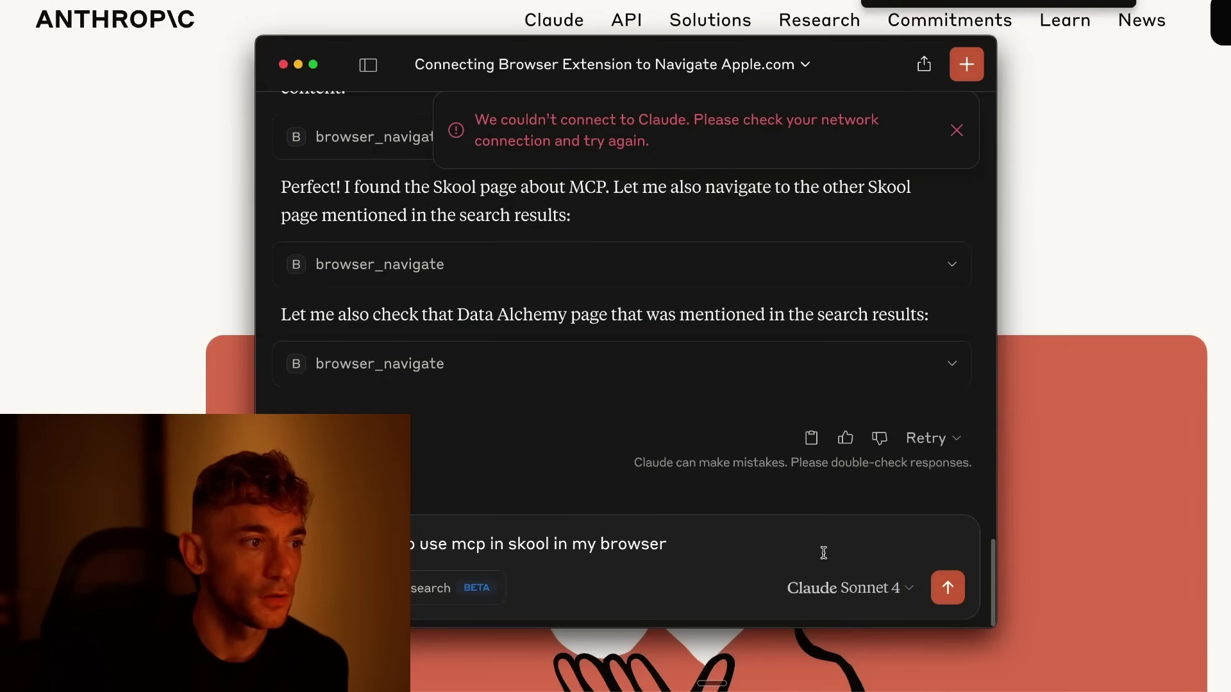
{"action": "triple_click", "coordinate": [692, 531]}
{"action": "left_click", "coordinate": [686, 533]}
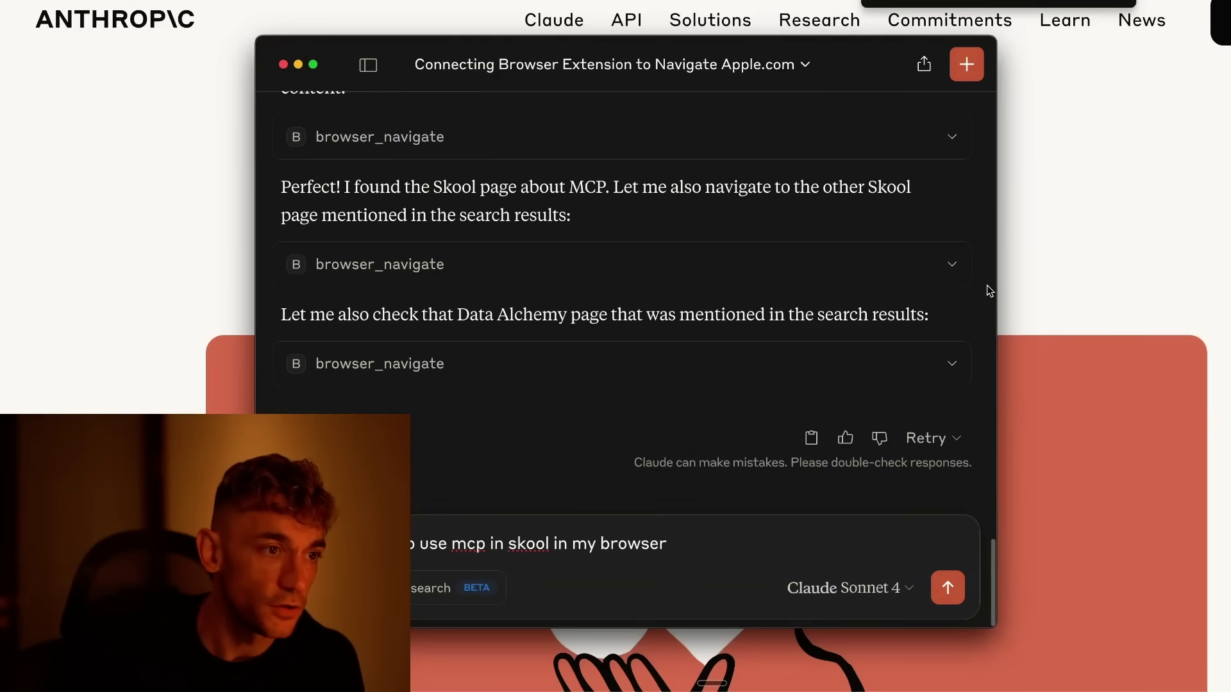
{"action": "left_click", "coordinate": [1028, 255]}
{"action": "scroll", "coordinate": [1017, 318], "scroll_direction": "down", "scroll_amount": 20}
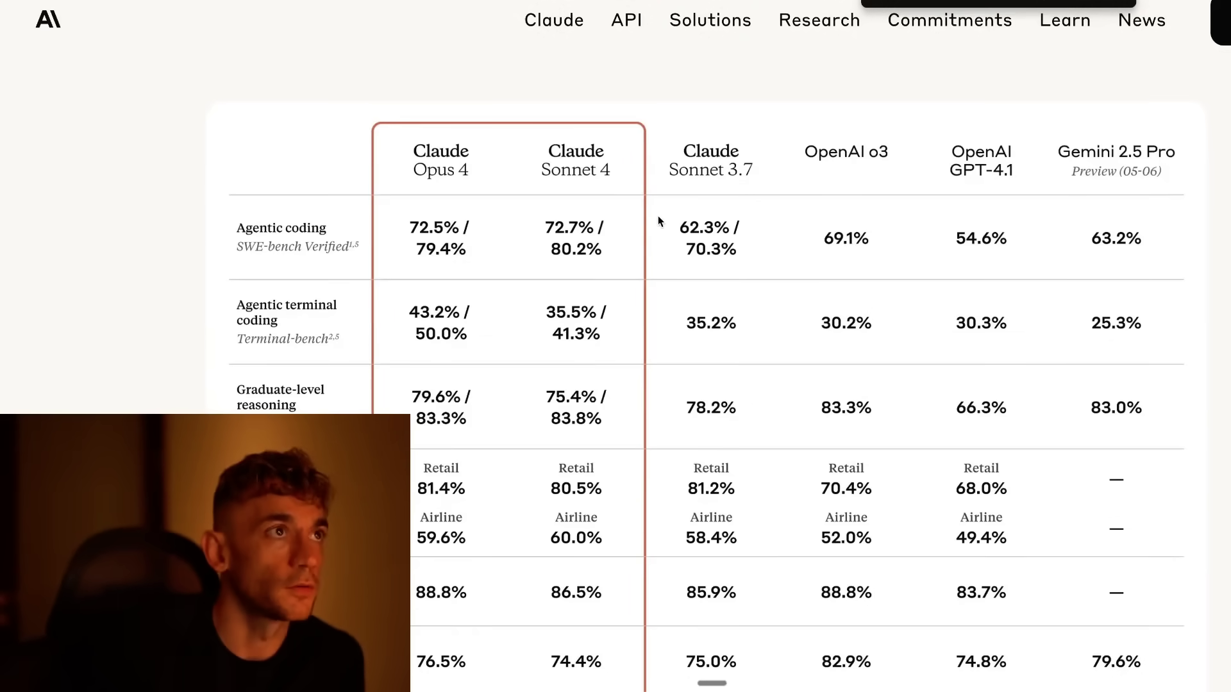
{"action": "scroll", "coordinate": [657, 216], "scroll_direction": "up", "scroll_amount": 15}
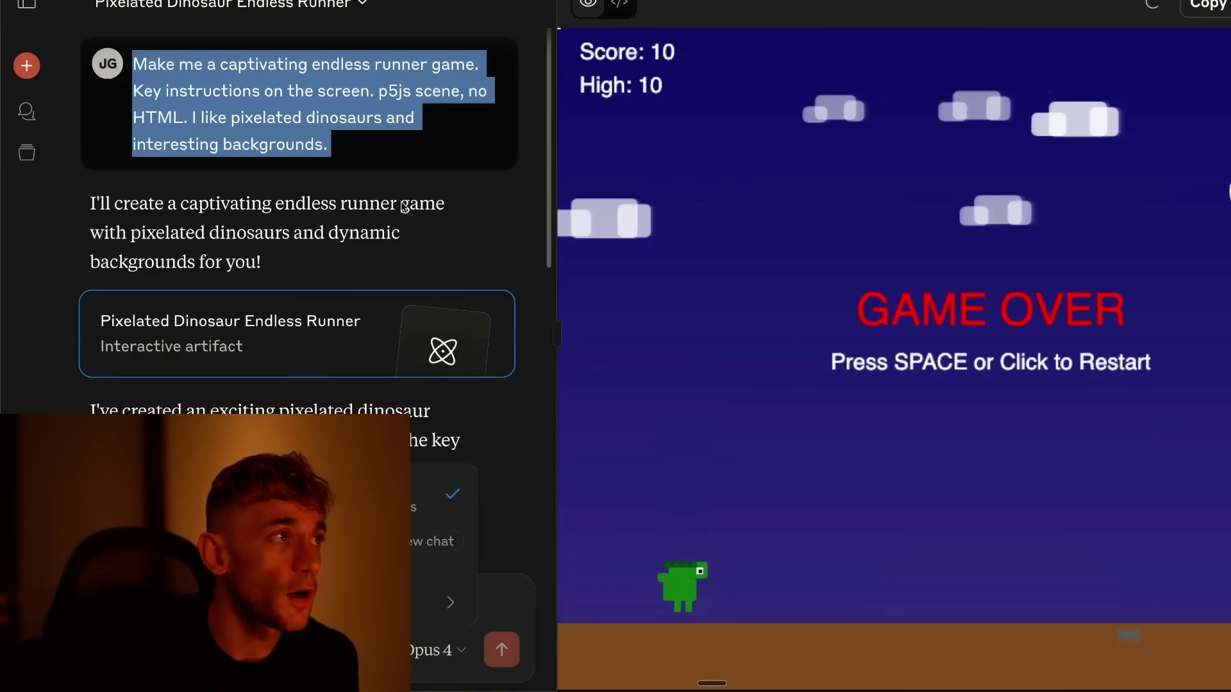
Restart the Pixelated Dinosaur runner and jump over obstacles with space.
{"action": "left_click_drag", "start_coordinate": [229, 50], "coordinate": [445, 126]}
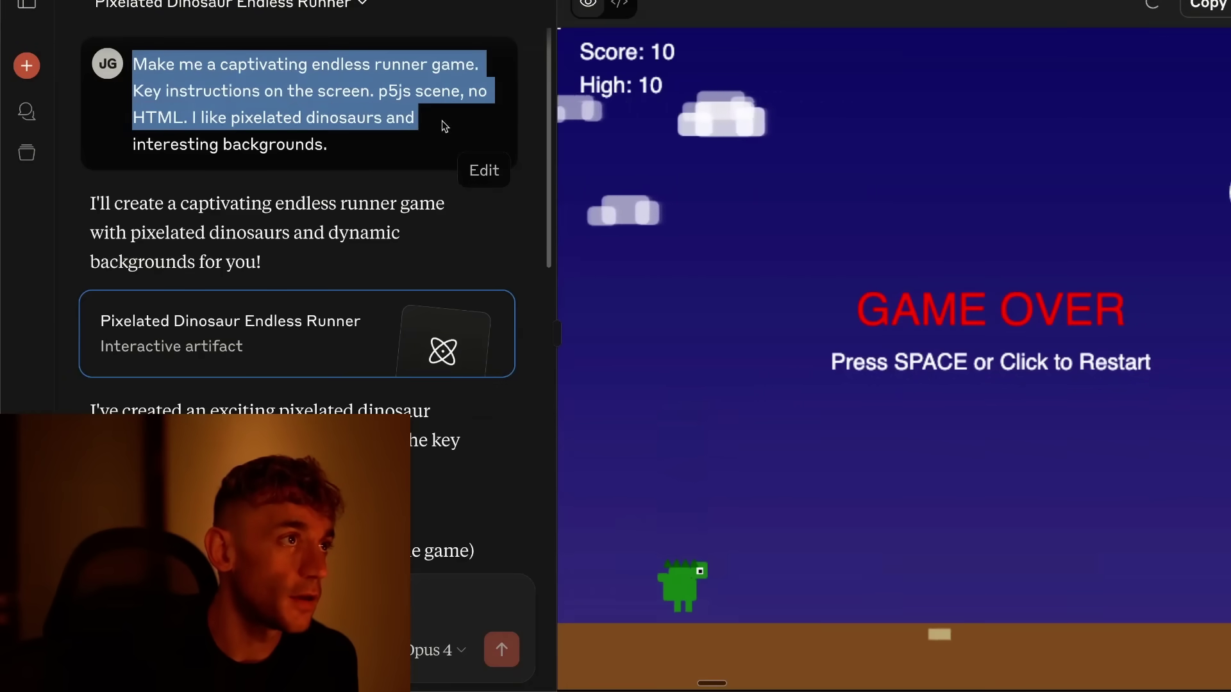
{"action": "left_click", "coordinate": [778, 268]}
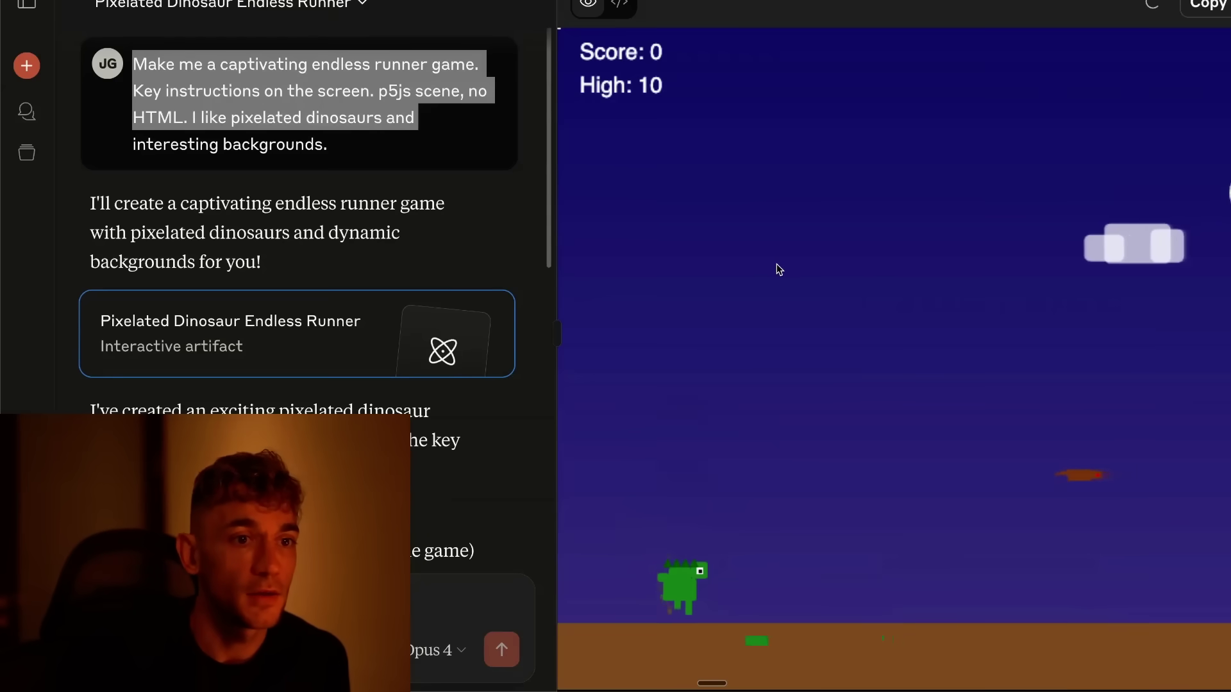
{"action": "key", "text": "space"}
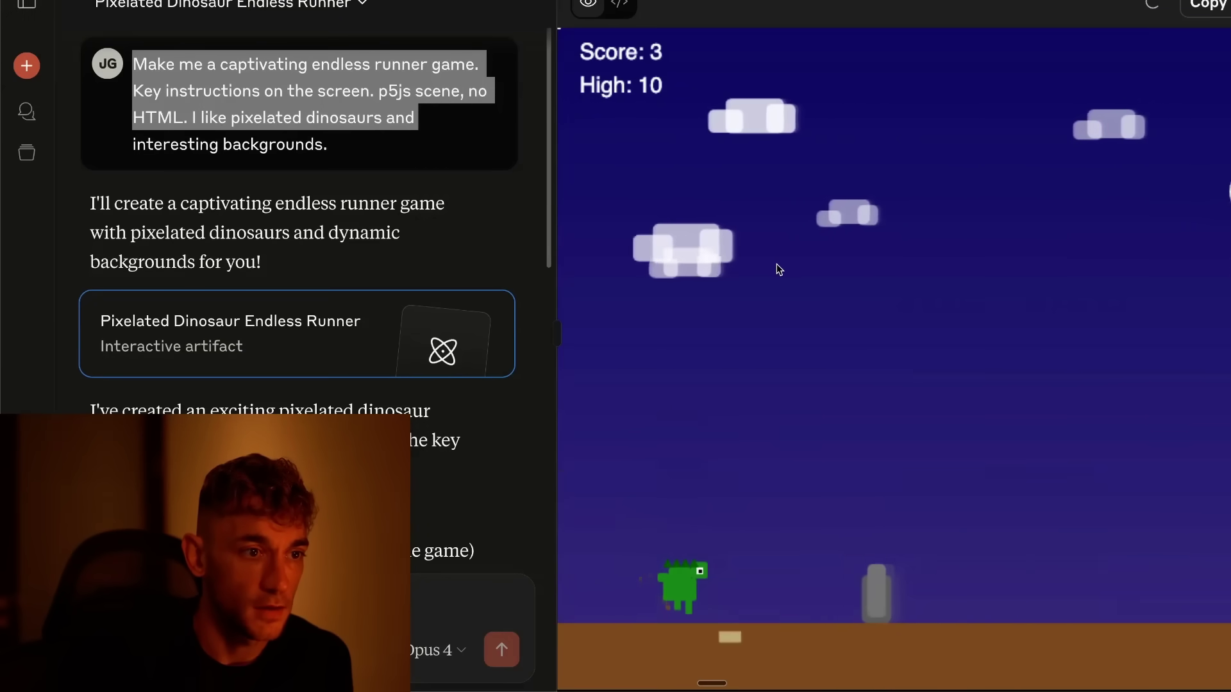
{"action": "key", "text": "space"}
{"action": "key", "text": "space"}
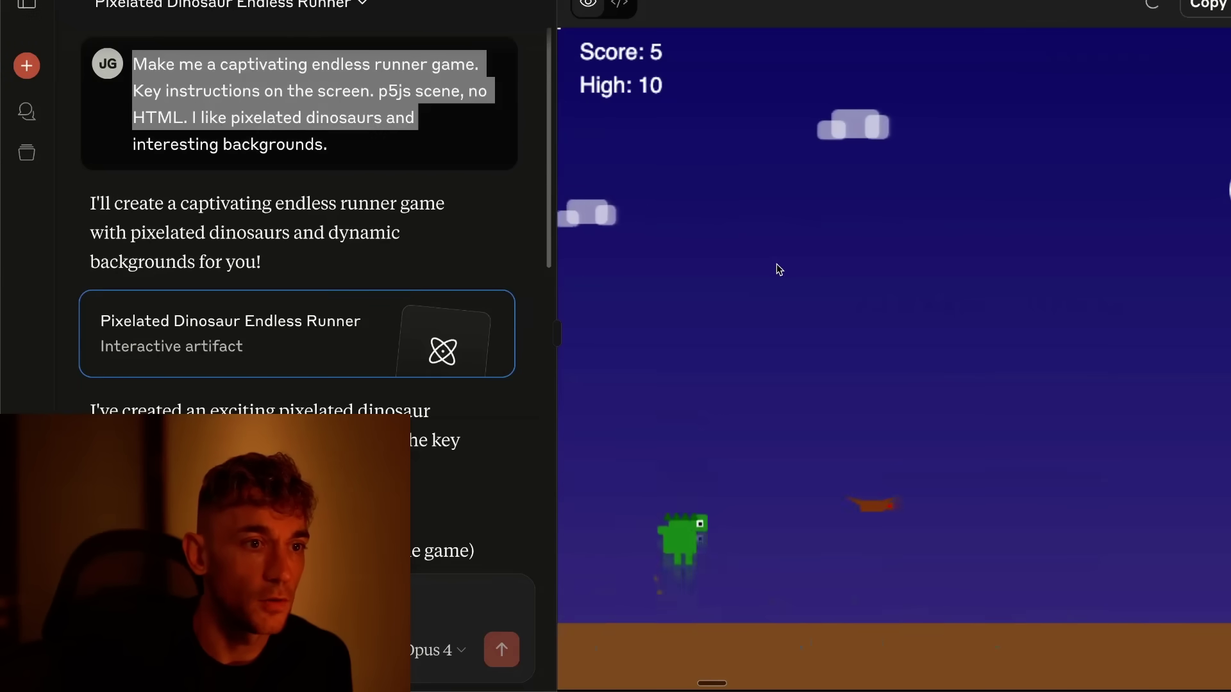
{"action": "key", "text": "space"}
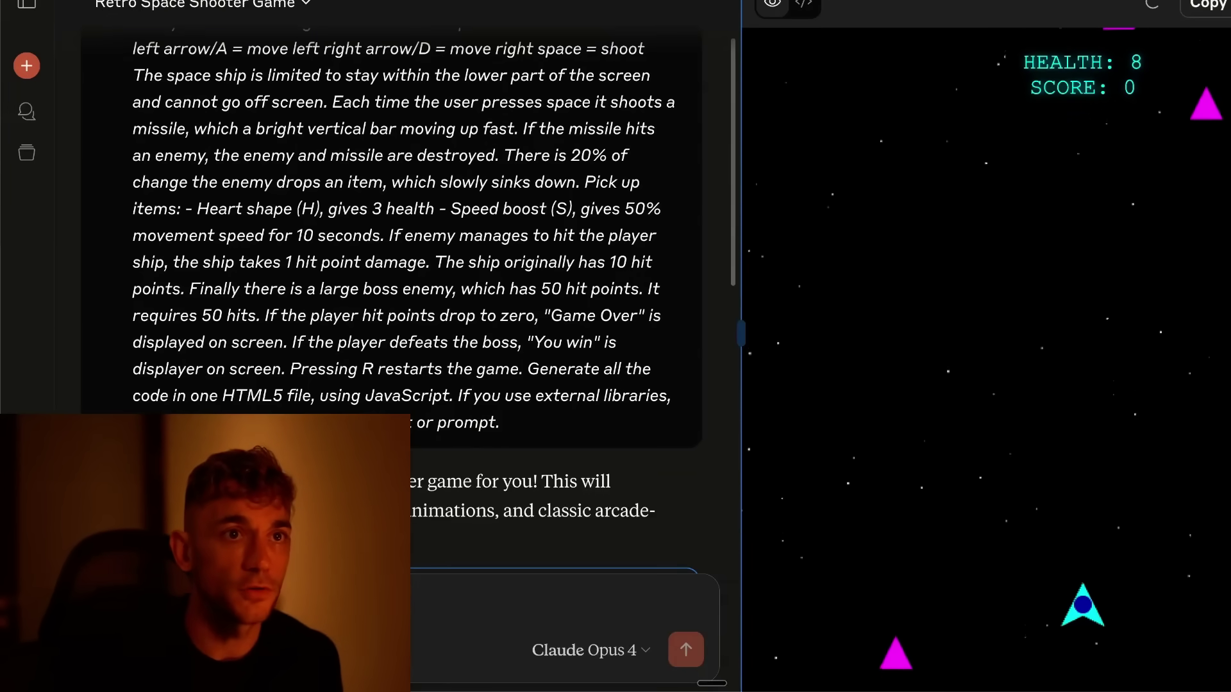
Play the retro space shooter with arrow keys and space to reach 1200, then widen the preview.
{"action": "key", "text": "space"}
{"action": "key", "text": "Right"}
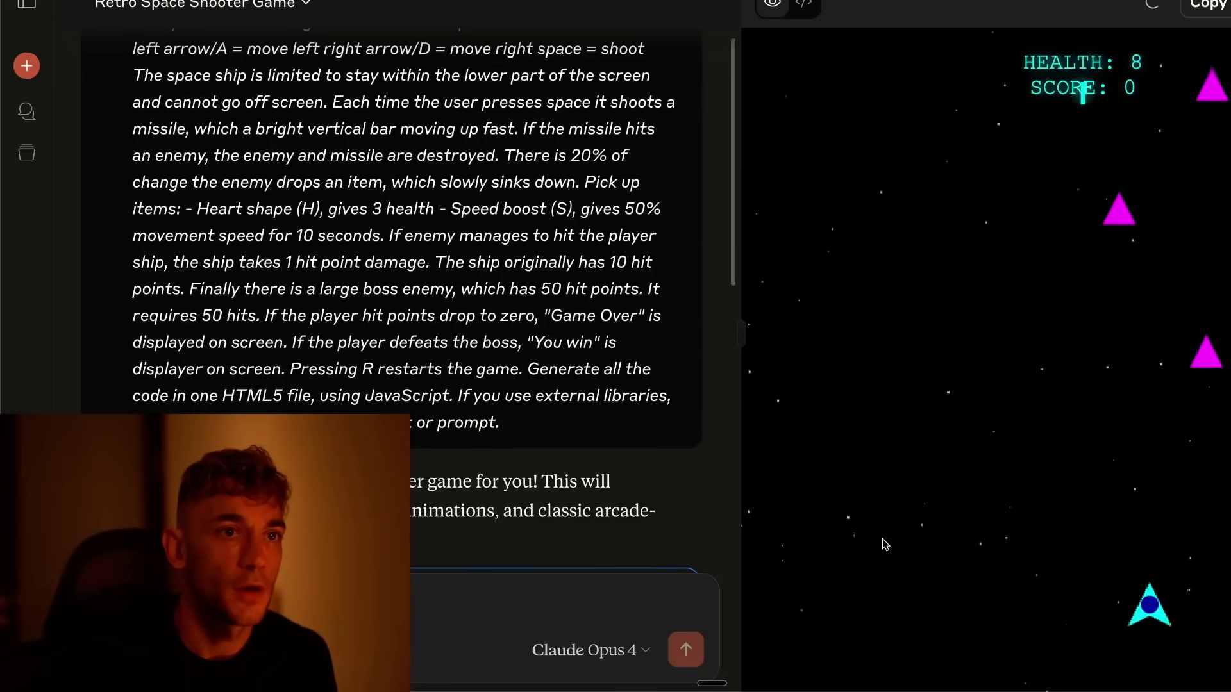
{"action": "key", "text": "Left"}
{"action": "key", "text": "space"}
{"action": "scroll", "coordinate": [382, 204], "scroll_direction": "up", "scroll_amount": 2}
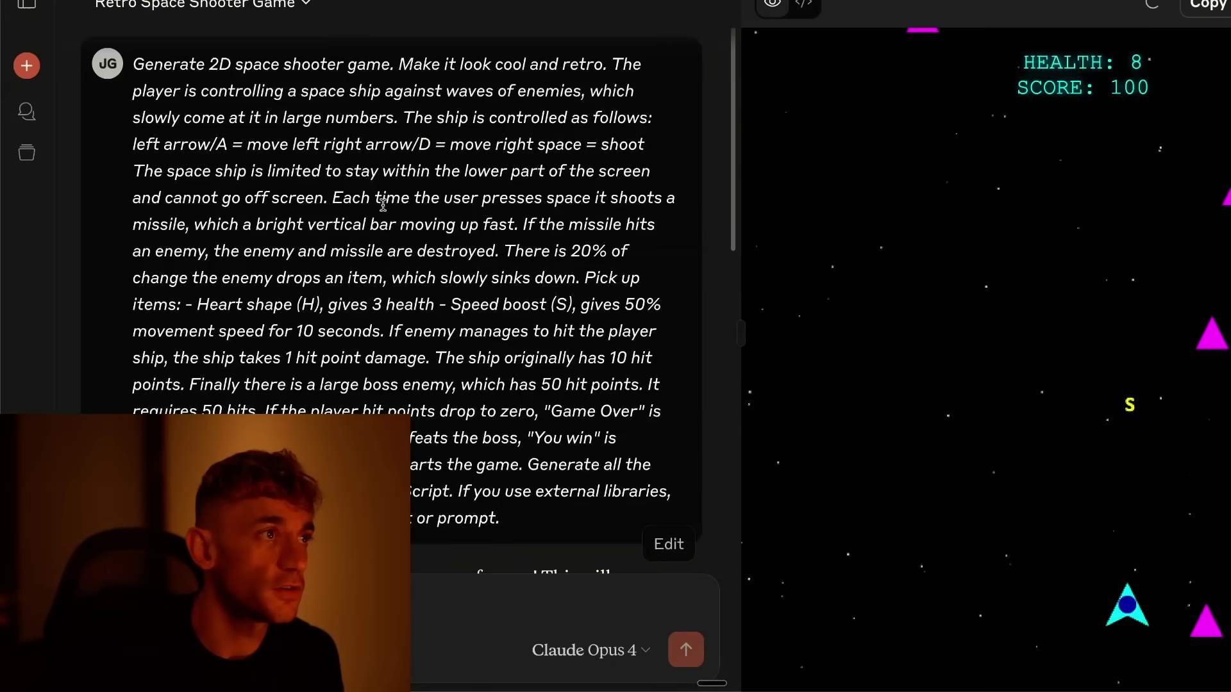
{"action": "double_click", "coordinate": [423, 141]}
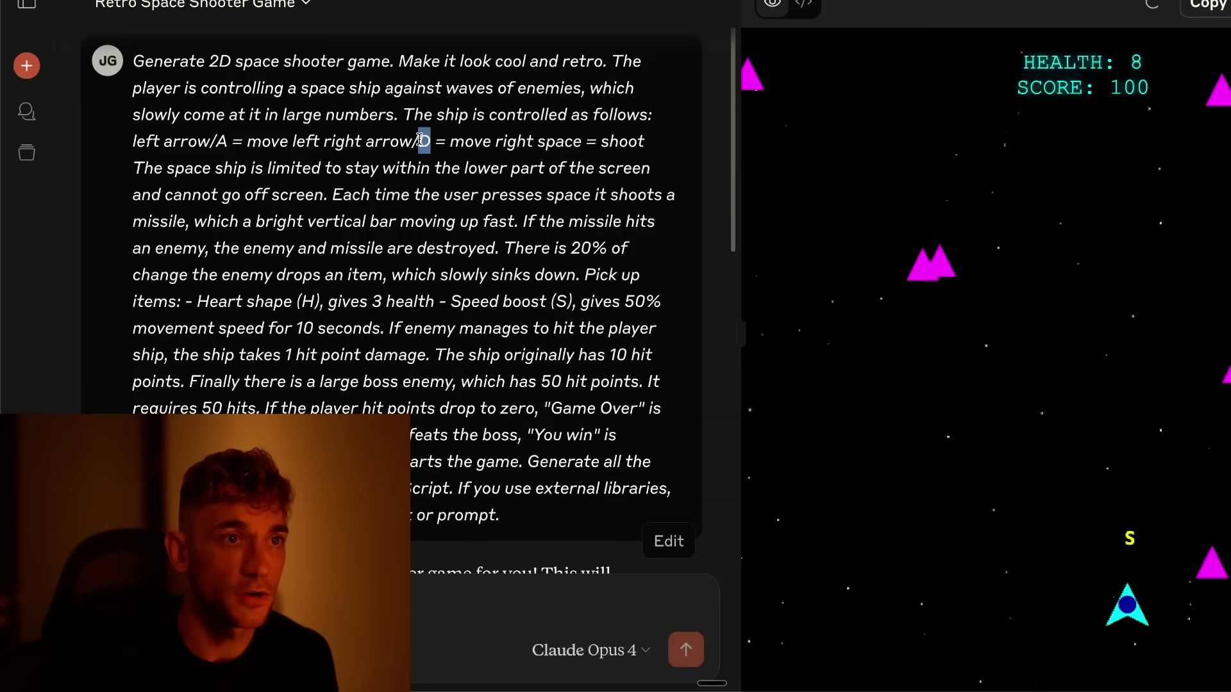
{"action": "left_click", "coordinate": [1003, 385]}
{"action": "key", "text": "Left"}
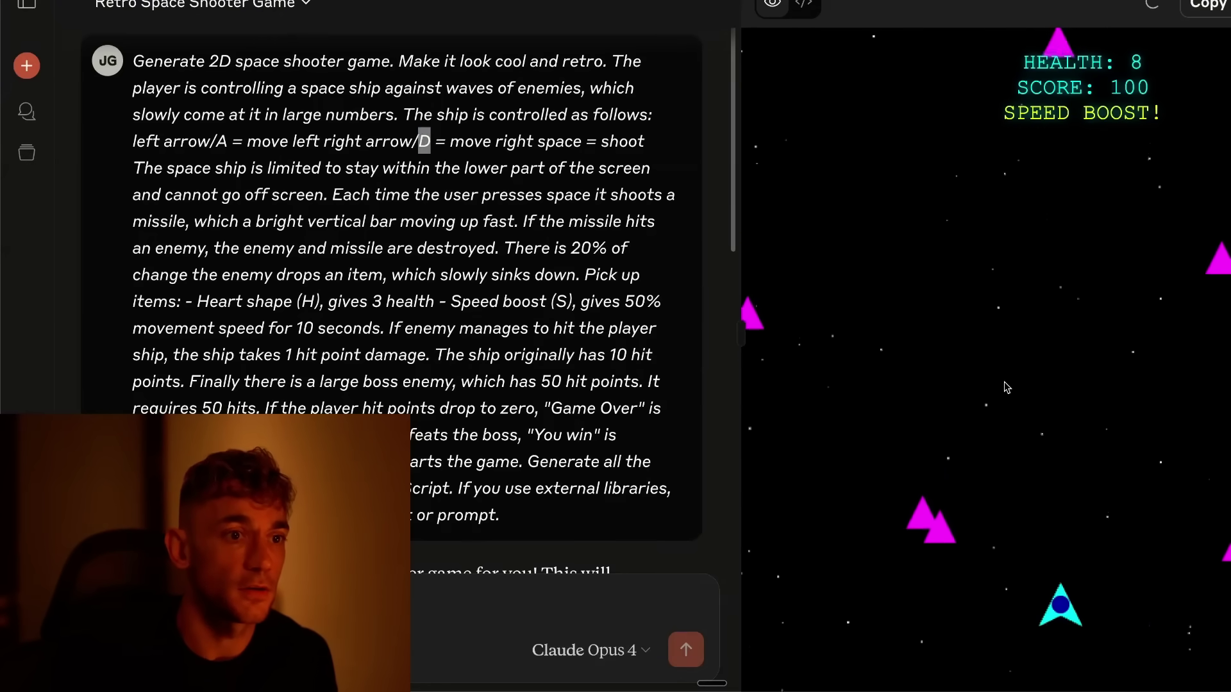
{"action": "key", "text": "Left"}
{"action": "key", "text": "space"}
{"action": "key", "text": "space"}
{"action": "key", "text": "space"}
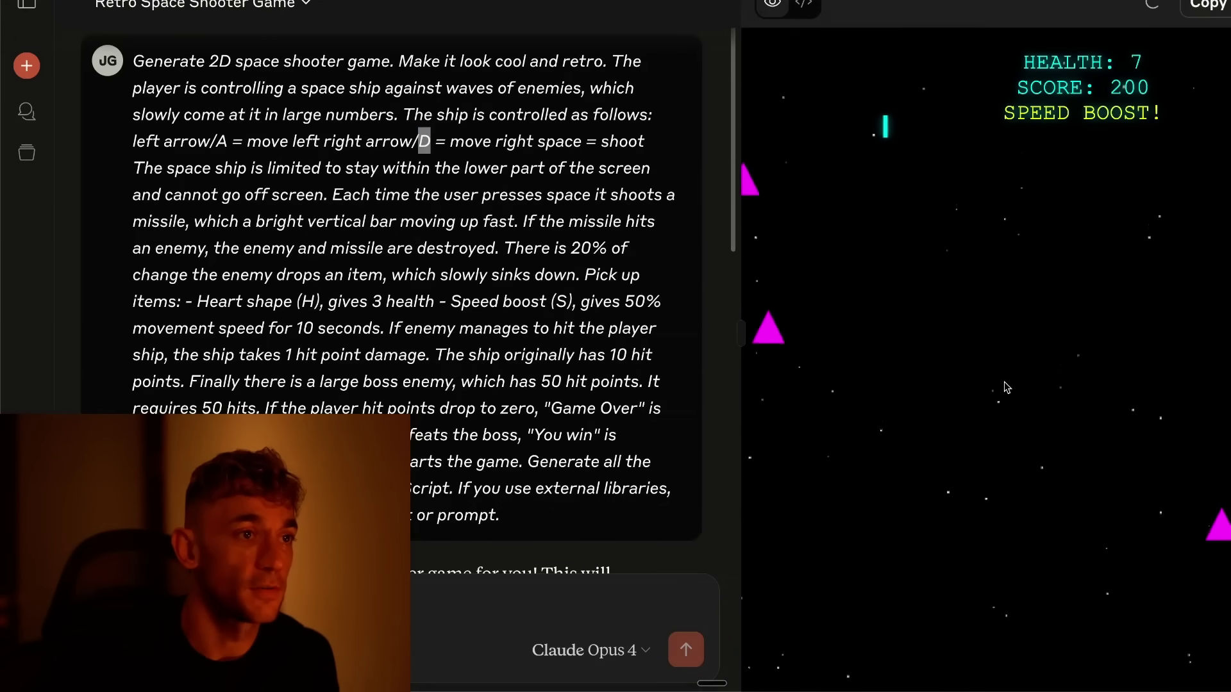
{"action": "key", "text": "Right"}
{"action": "key", "text": "space"}
{"action": "key", "text": "space"}
{"action": "key", "text": "Left"}
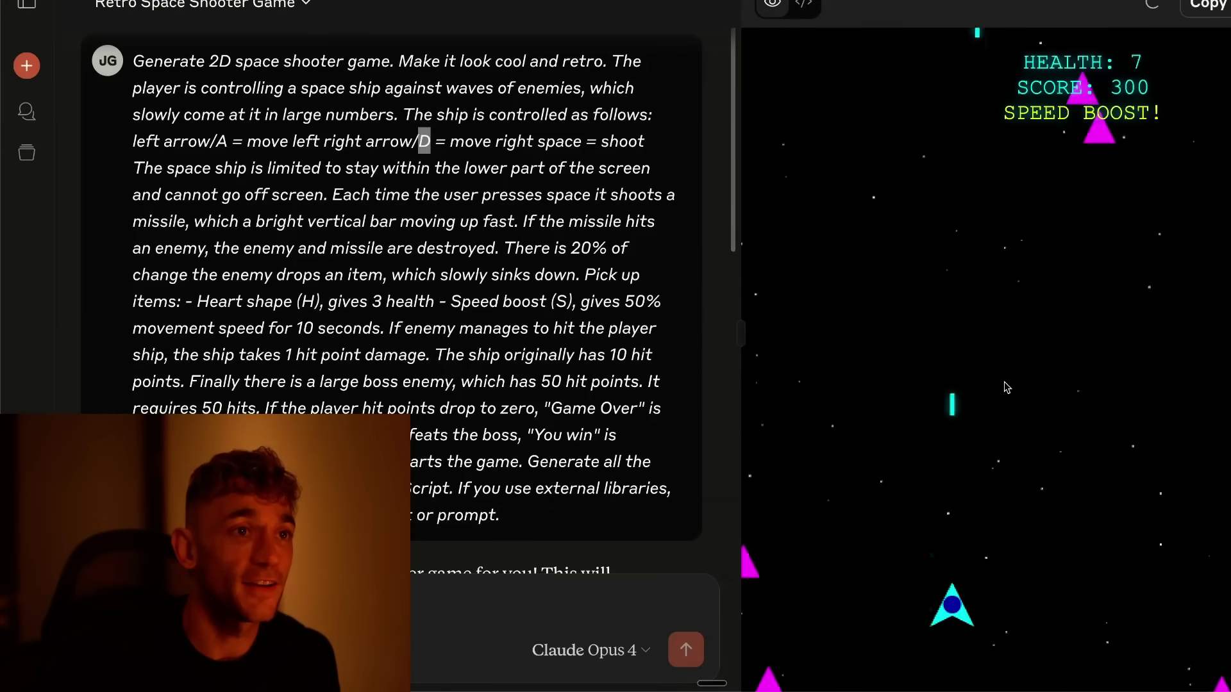
{"action": "key", "text": "Right"}
{"action": "key", "text": "space"}
{"action": "key", "text": "Left"}
{"action": "key", "text": "space"}
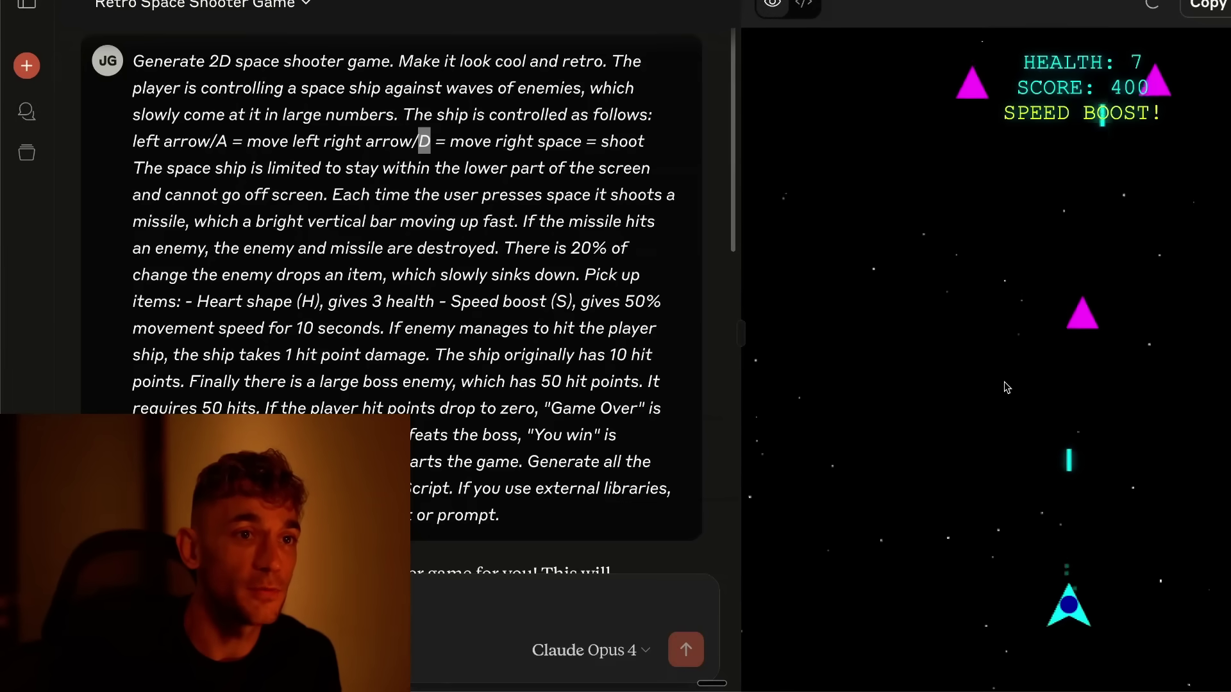
{"action": "key", "text": "space"}
{"action": "key", "text": "Left"}
{"action": "key", "text": "space"}
{"action": "key", "text": "space"}
{"action": "key", "text": "space"}
{"action": "key", "text": "Right"}
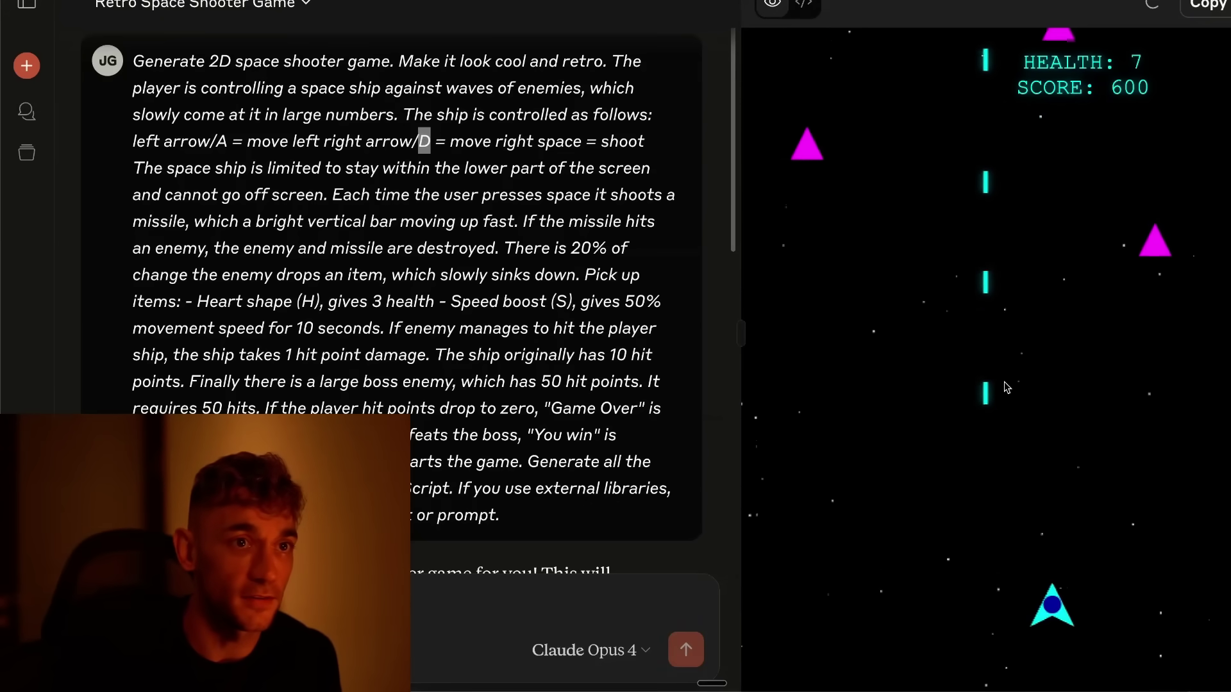
{"action": "key", "text": "Right"}
{"action": "key", "text": "space"}
{"action": "key", "text": "Left"}
{"action": "key", "text": "space"}
{"action": "key", "text": "space"}
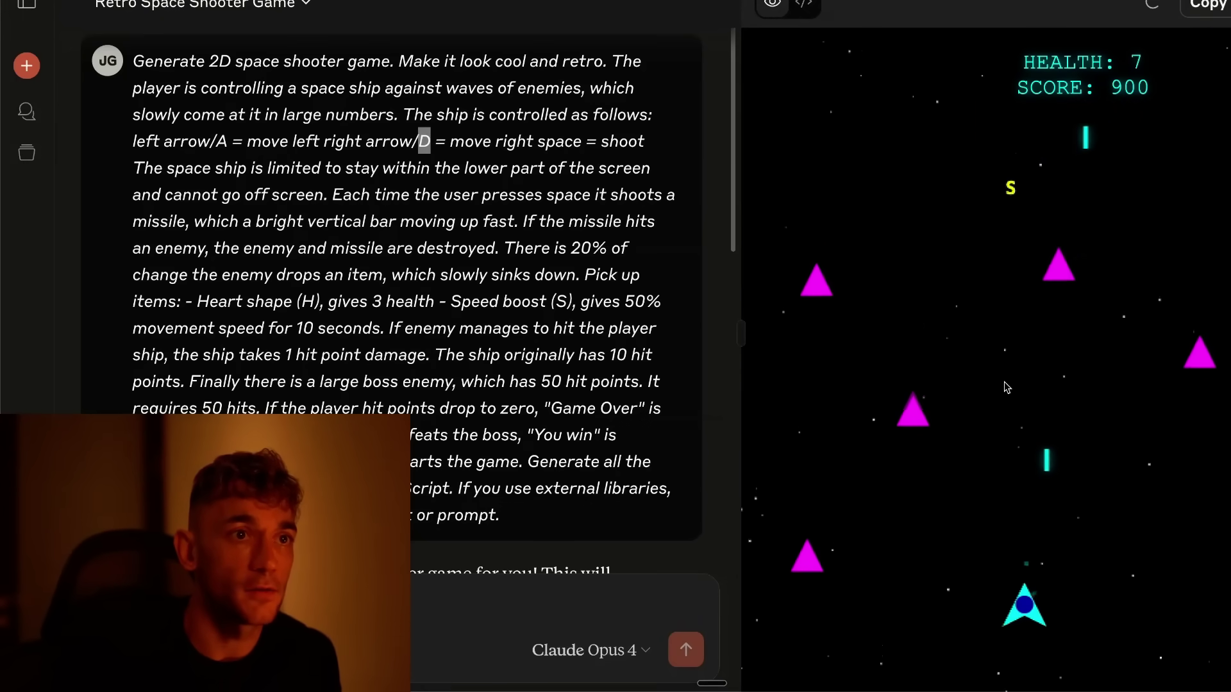
{"action": "key", "text": "space"}
{"action": "key", "text": "Left"}
{"action": "key", "text": "space"}
{"action": "key", "text": "space"}
{"action": "key", "text": "Right"}
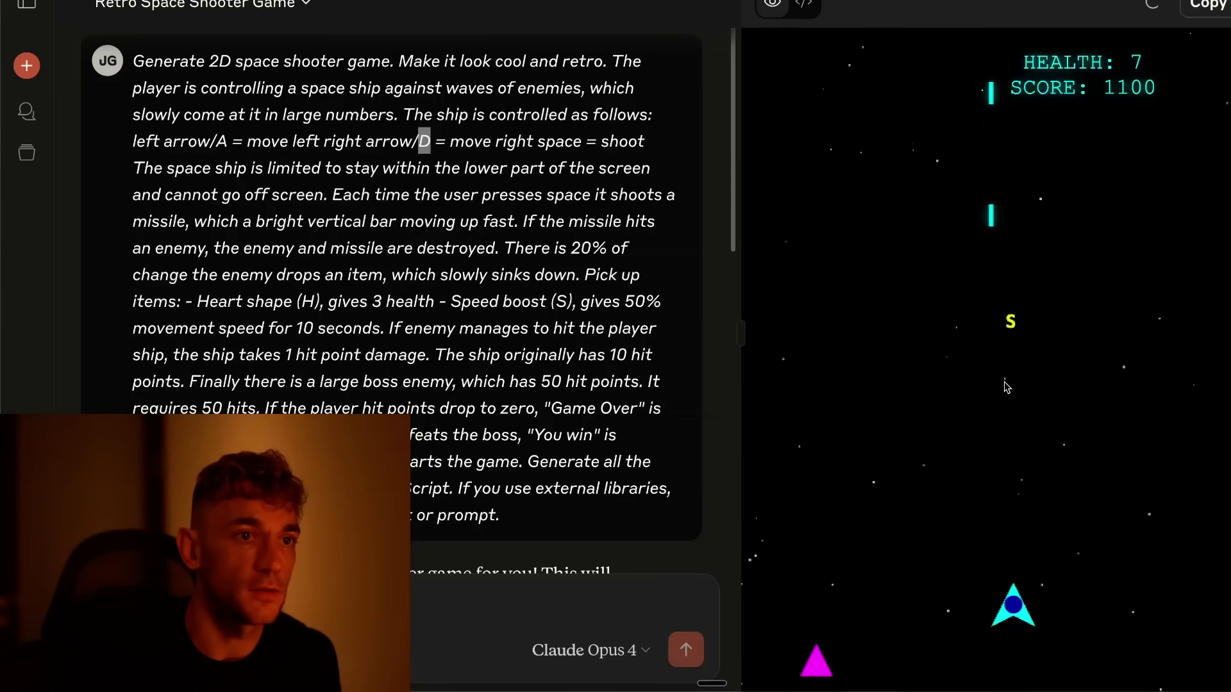
{"action": "key", "text": "Left"}
{"action": "key", "text": "space"}
{"action": "key", "text": "space"}
{"action": "key", "text": "space"}
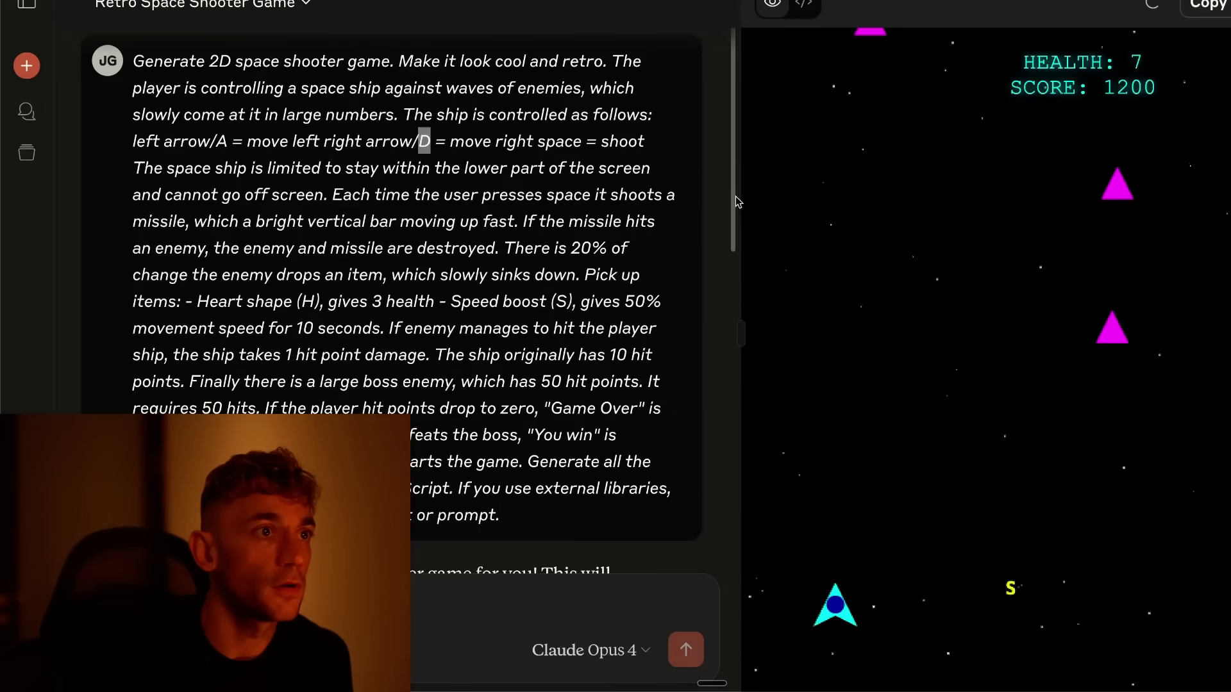
{"action": "left_click_drag", "start_coordinate": [735, 202], "coordinate": [522, 202]}
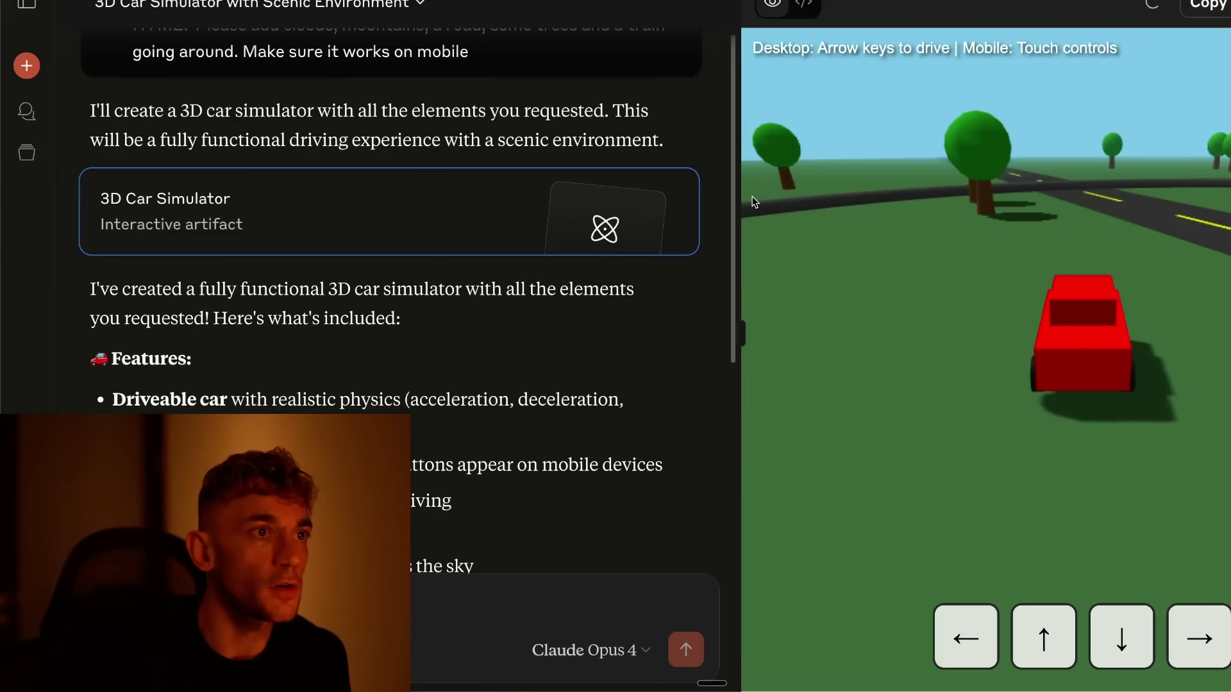
Widen the 3D Car Simulator preview and steer the red car to the right.
{"action": "left_click_drag", "start_coordinate": [741, 201], "coordinate": [523, 201]}
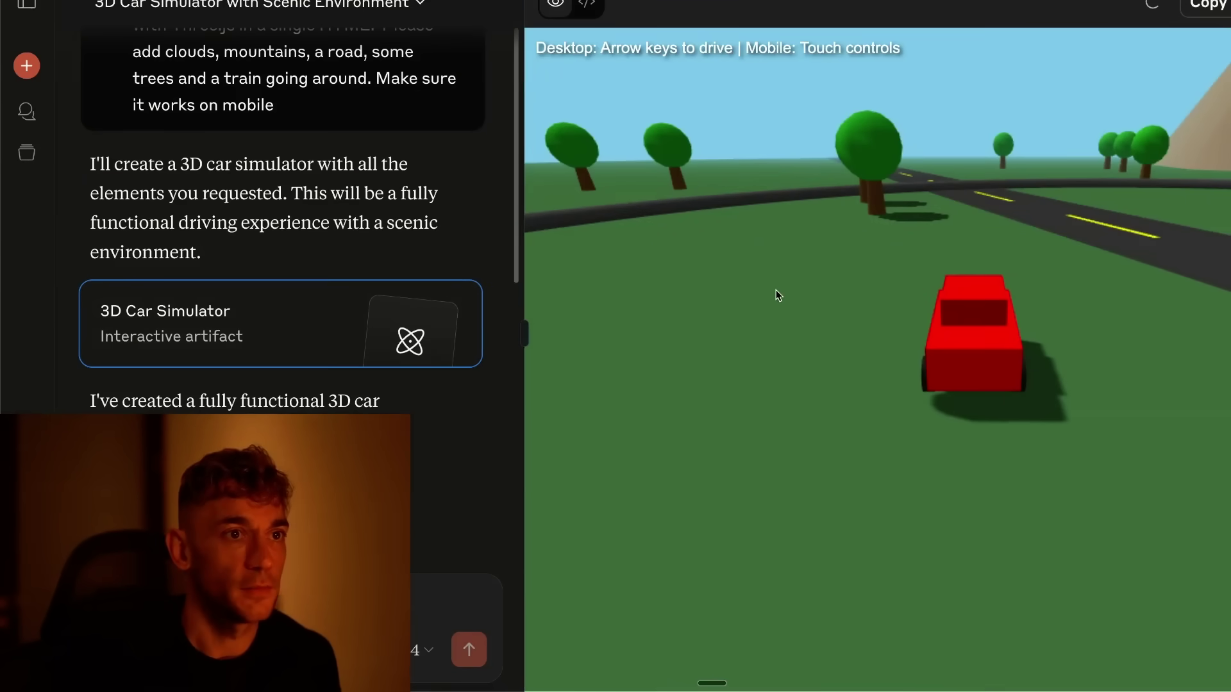
{"action": "key", "text": "Right"}
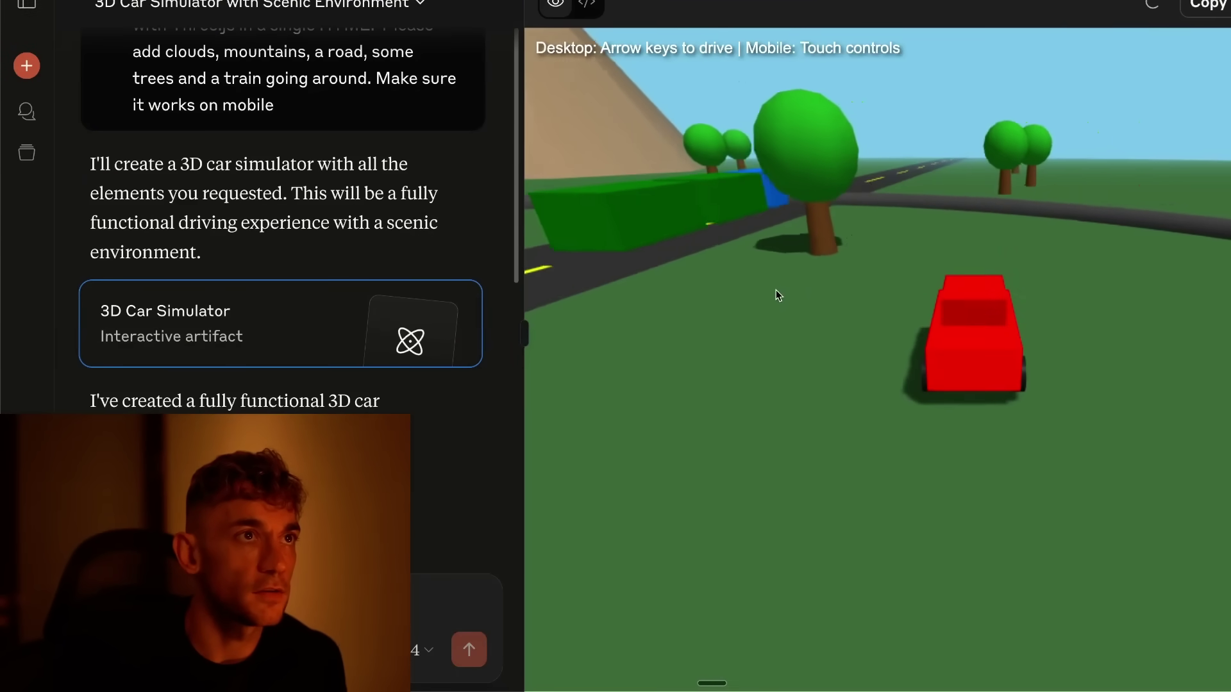
{"action": "scroll", "coordinate": [186, 42], "scroll_direction": "up", "scroll_amount": 1}
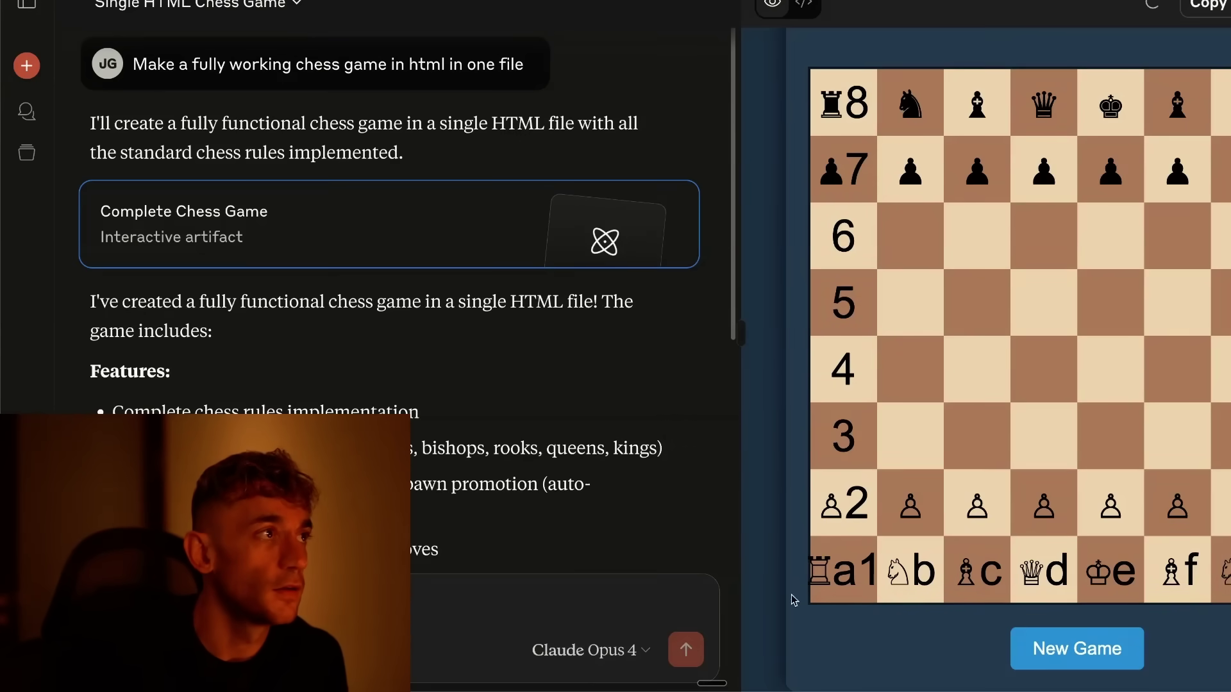
In the Single HTML Chess Game, advance the white f-pawn from f2 to f4.
{"action": "triple_click", "coordinate": [224, 59]}
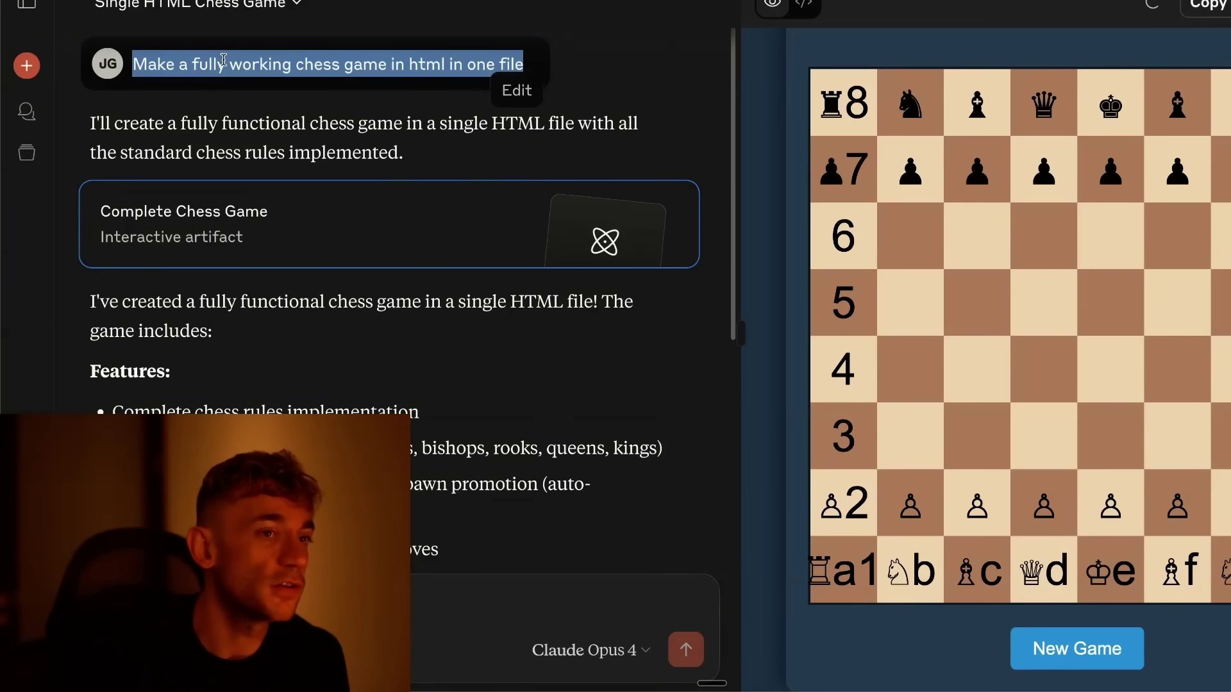
{"action": "left_click", "coordinate": [1146, 478]}
{"action": "left_click", "coordinate": [1162, 516]}
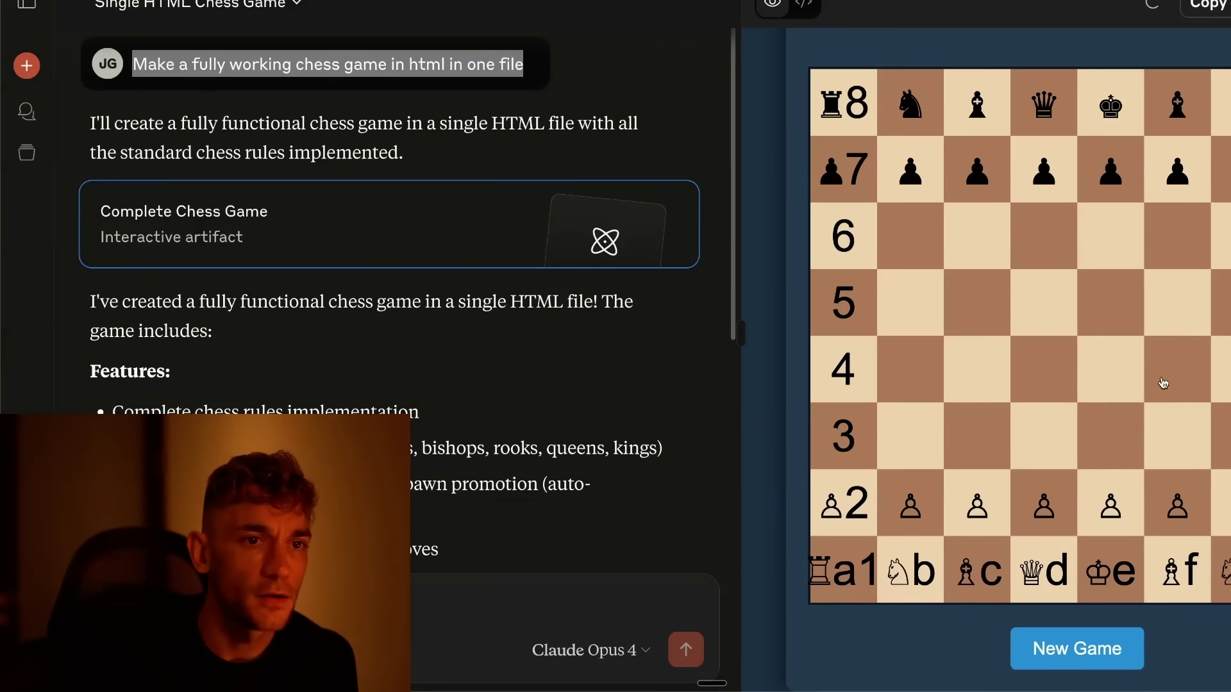
{"action": "left_click", "coordinate": [1176, 491]}
{"action": "left_click", "coordinate": [1183, 373]}
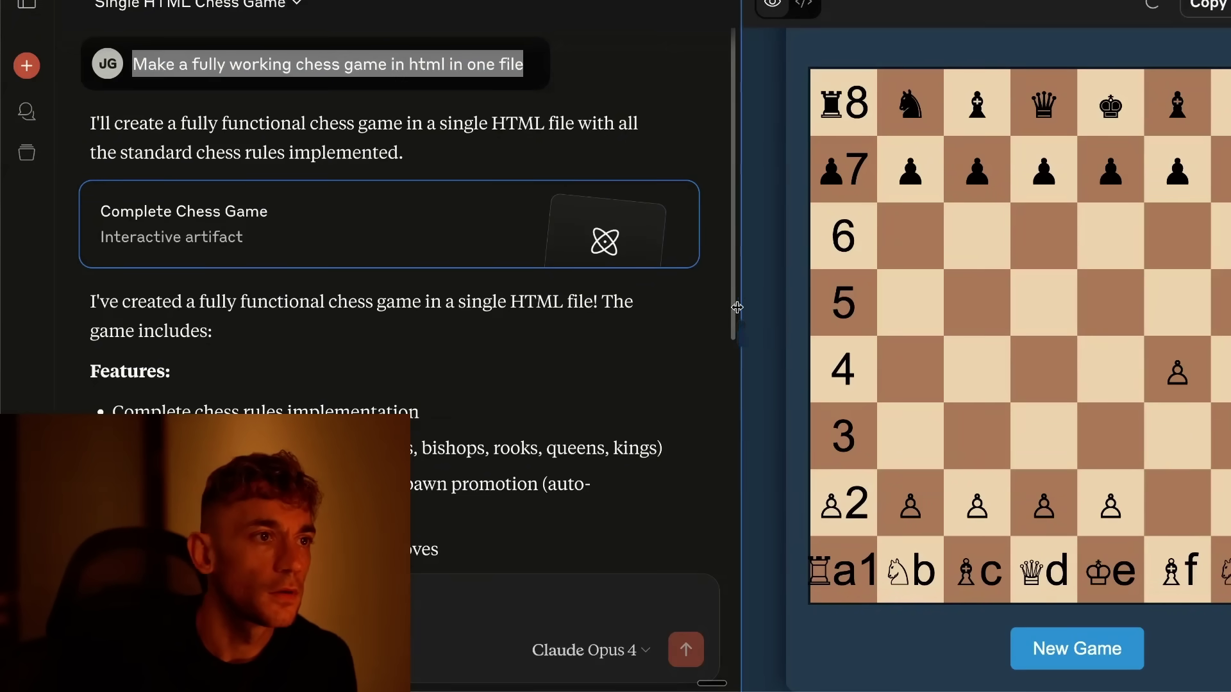
Widen the chessboard and play pawn moves g2-g4 and e2-e3.
{"action": "left_click_drag", "start_coordinate": [741, 333], "coordinate": [524, 333]}
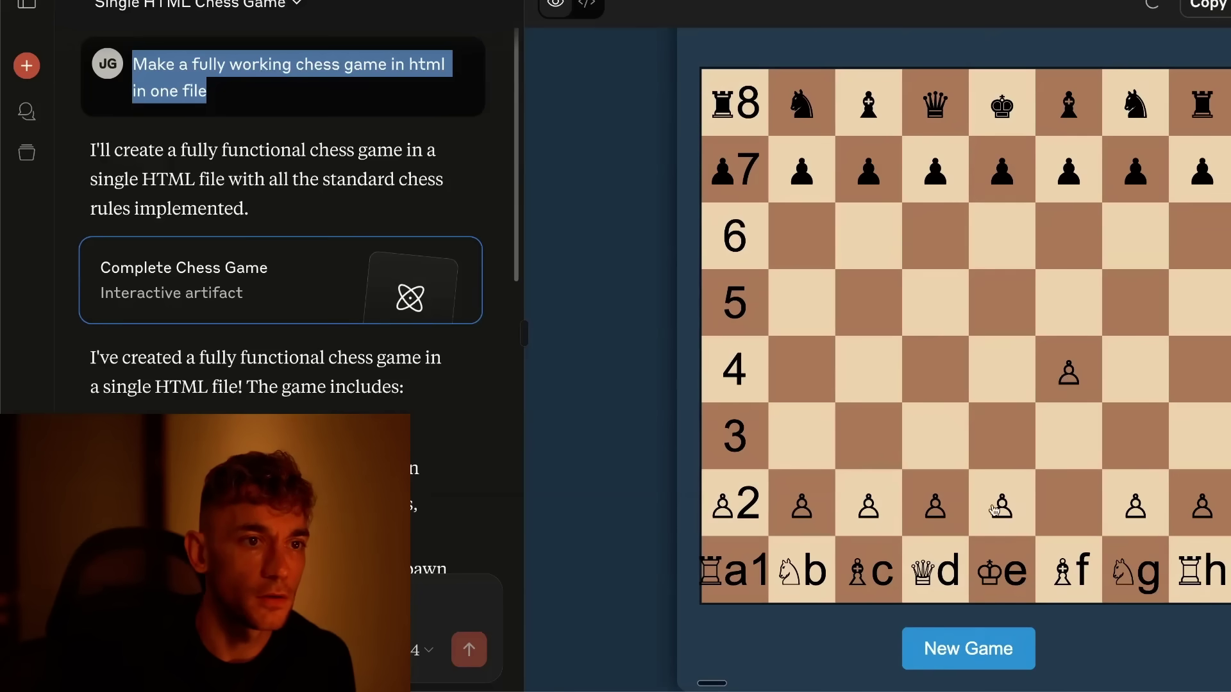
{"action": "left_click", "coordinate": [1132, 506]}
{"action": "left_click", "coordinate": [1152, 341]}
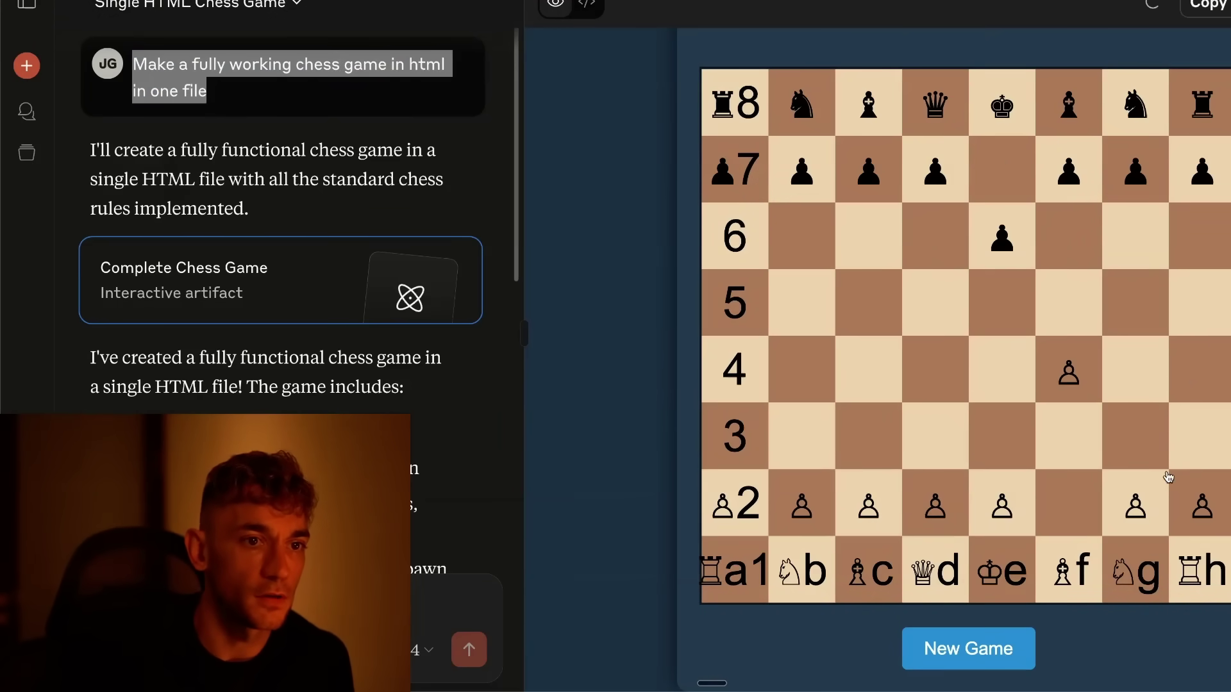
{"action": "left_click", "coordinate": [1139, 516]}
{"action": "left_click", "coordinate": [1135, 375]}
{"action": "left_click", "coordinate": [1007, 503]}
{"action": "left_click", "coordinate": [1012, 441]}
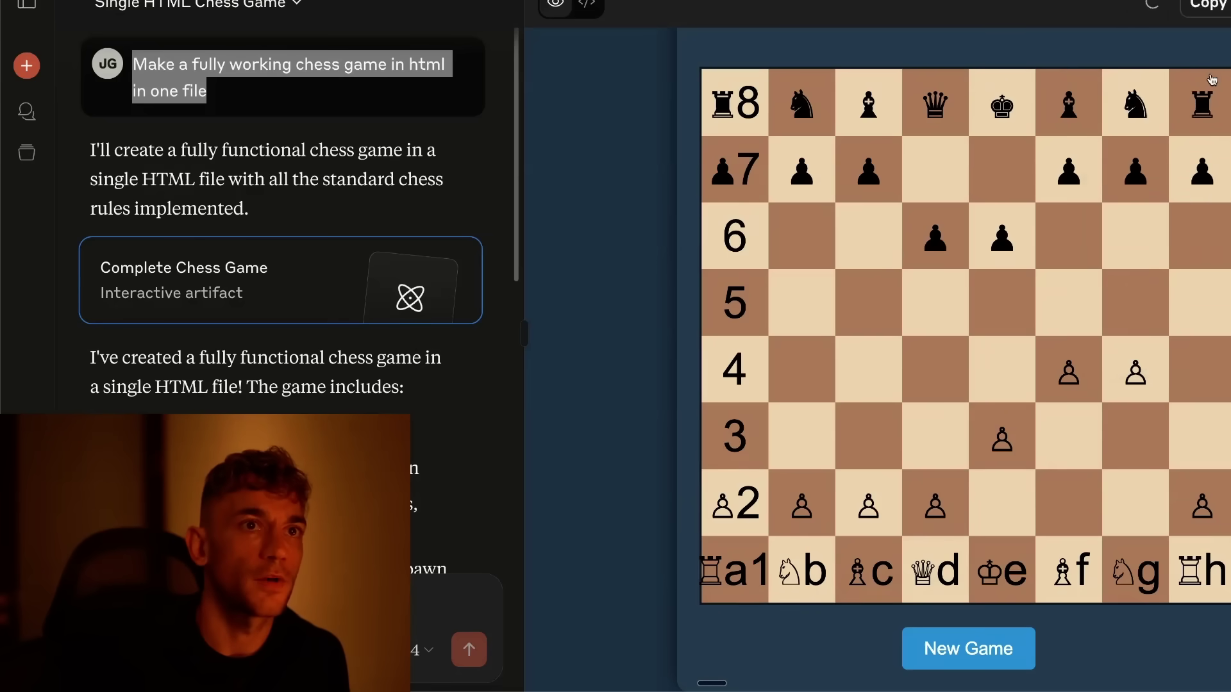
{"action": "left_click", "coordinate": [1218, 30]}
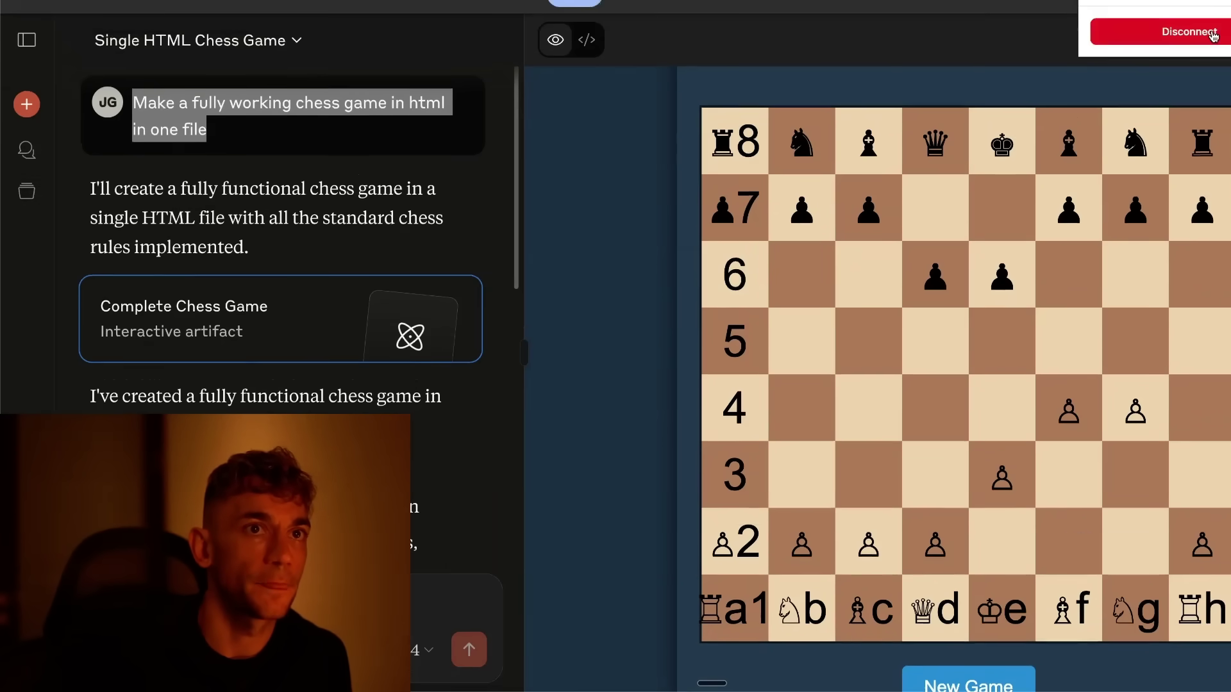
Publish the chess artifact with its link copied, view the public page, and return to Claude Desktop.
{"action": "left_click", "coordinate": [1224, 40]}
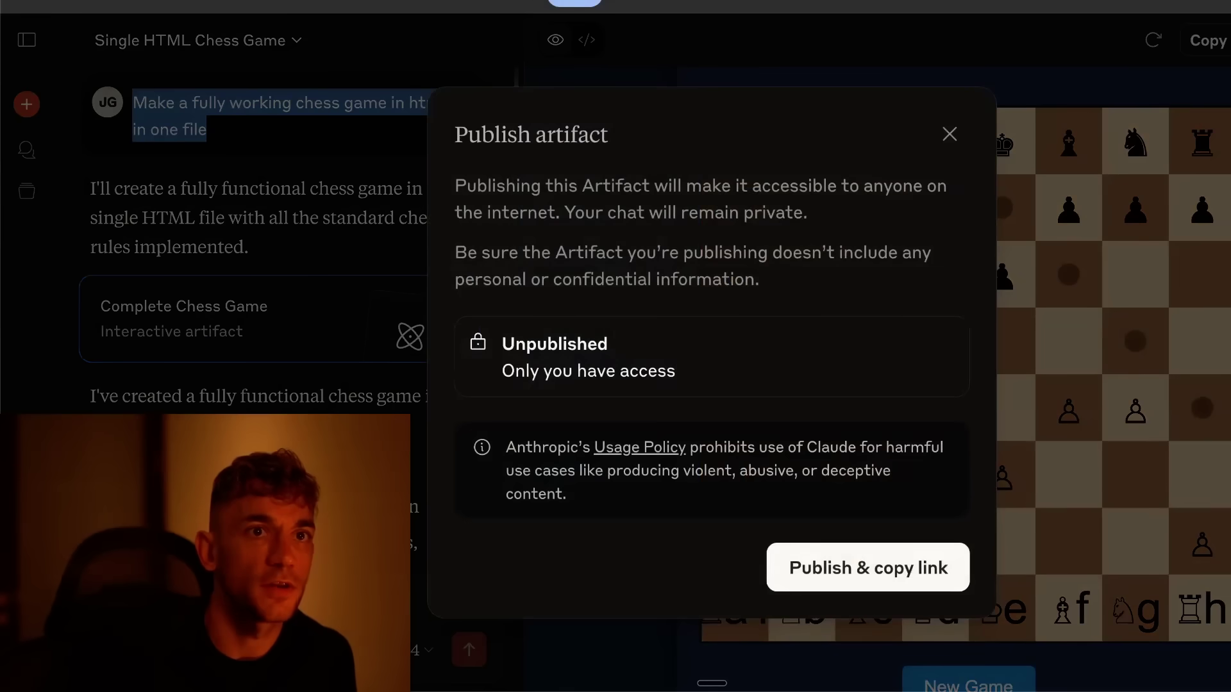
{"action": "left_click", "coordinate": [958, 568]}
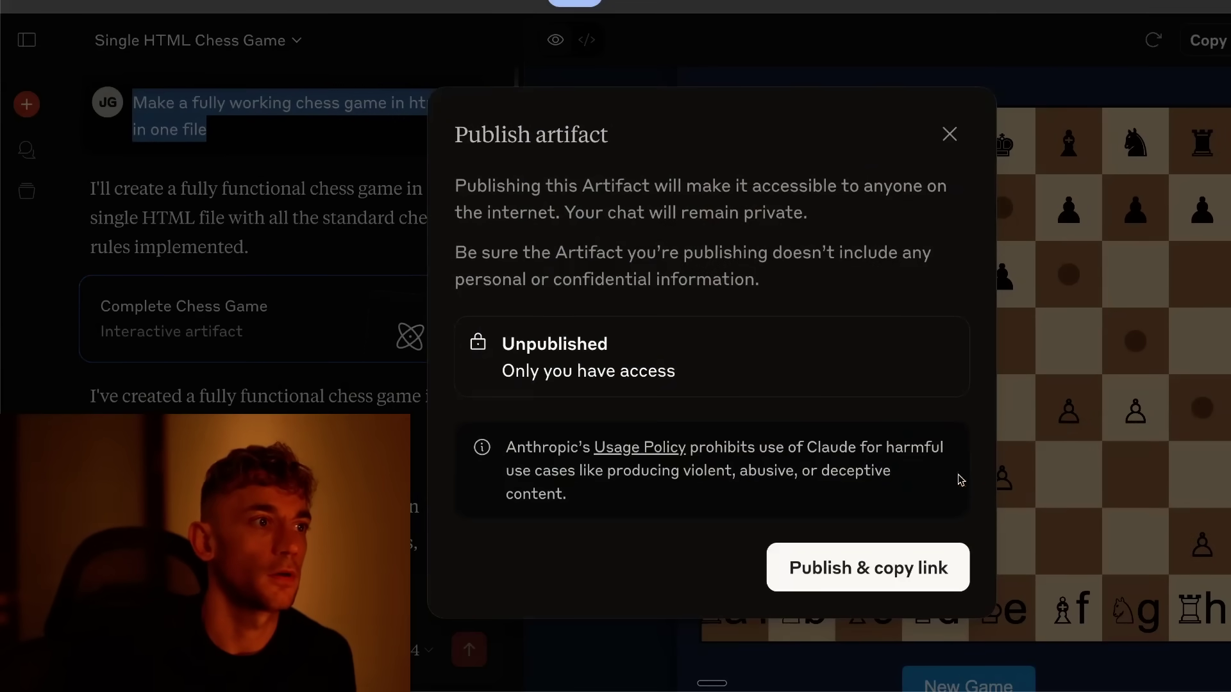
{"action": "left_click", "coordinate": [677, 414]}
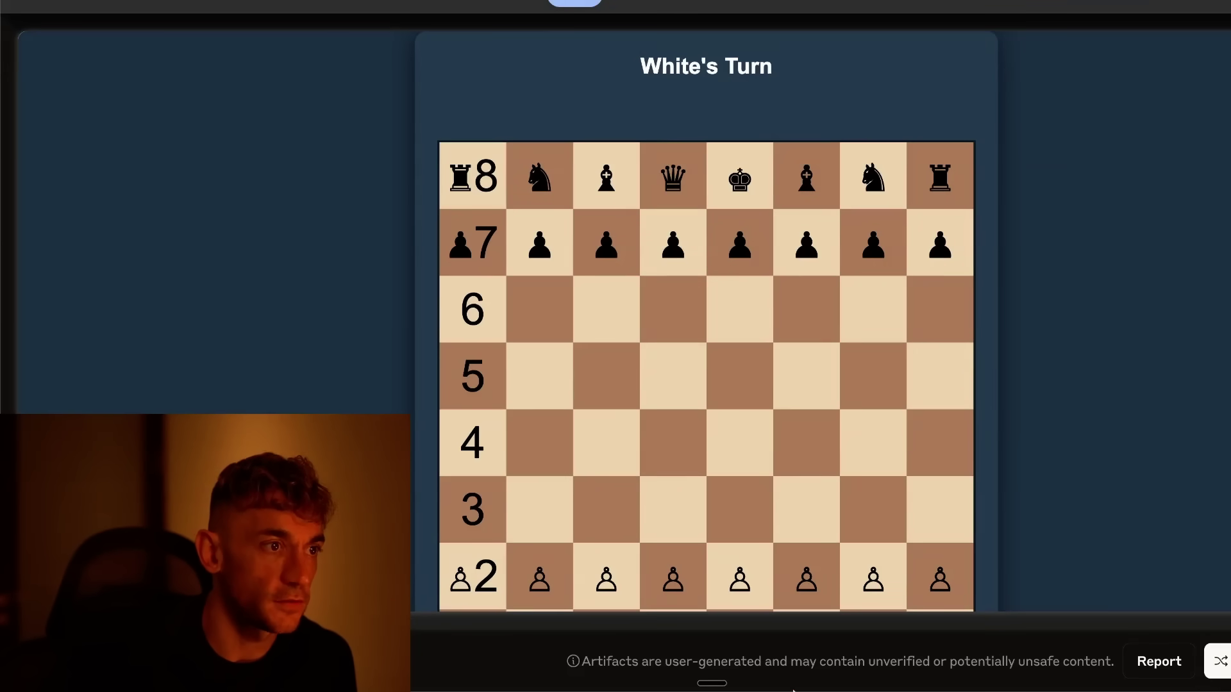
{"action": "scroll", "coordinate": [956, 316], "scroll_direction": "down", "scroll_amount": 3}
{"action": "scroll", "coordinate": [801, 466], "scroll_direction": "up", "scroll_amount": 3}
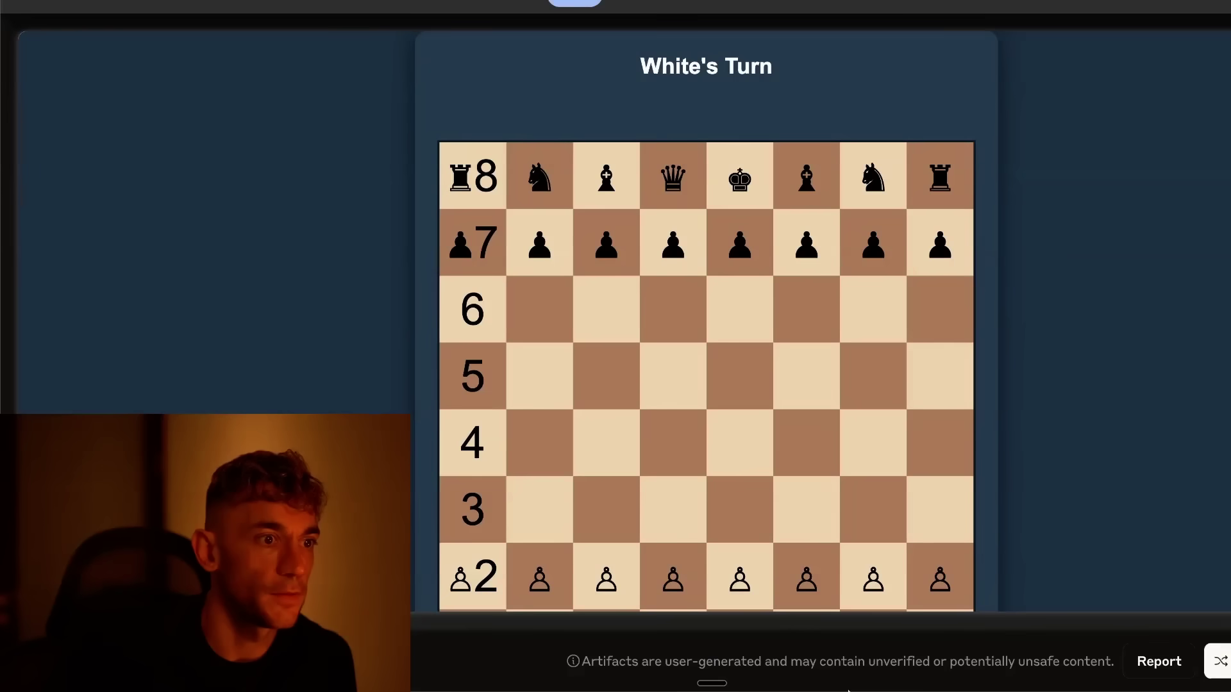
{"action": "left_click", "coordinate": [815, 652]}
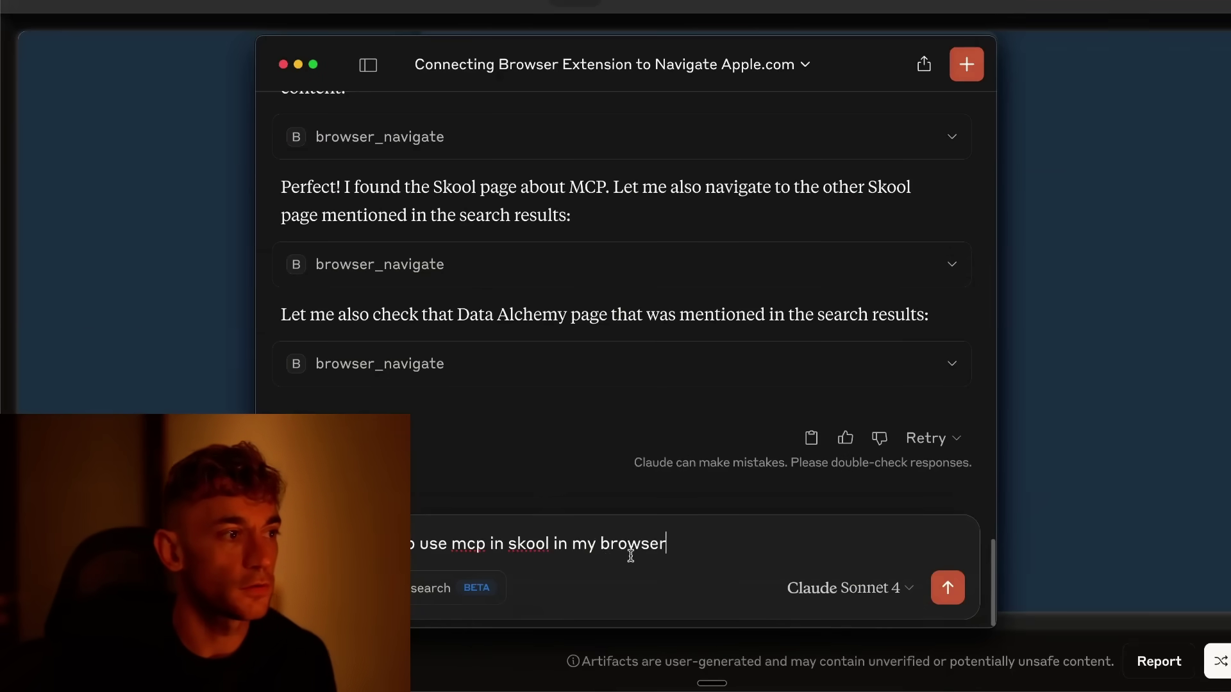
Paste the public chess game link as a play request and send it using Claude Opus 4.
{"action": "triple_click", "coordinate": [668, 548]}
{"action": "key", "text": "super+v"}
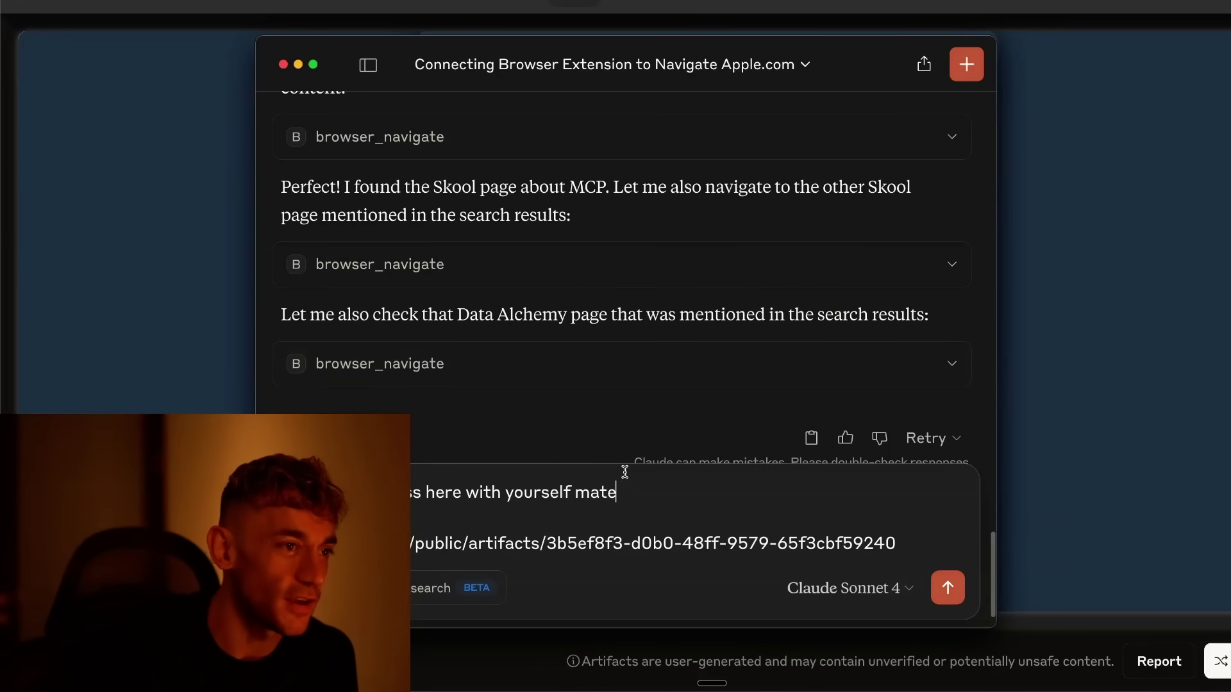
{"action": "key", "text": "super+a"}
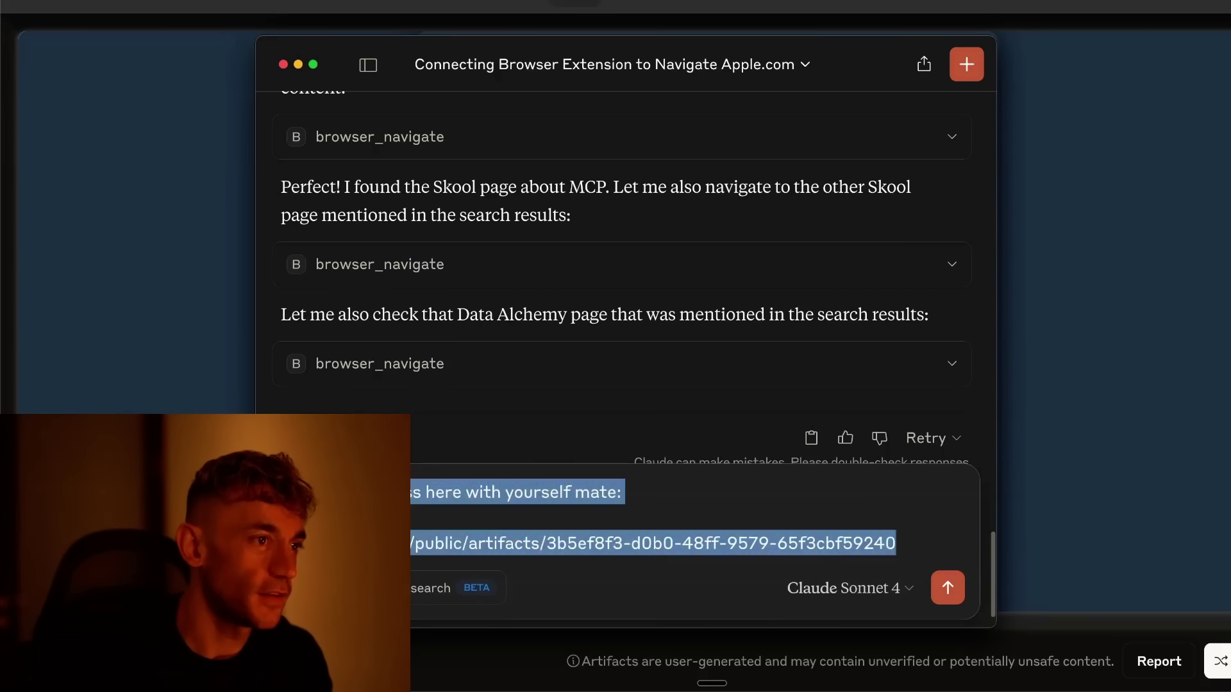
{"action": "key", "text": "Right"}
{"action": "key", "text": "shift+Return"}
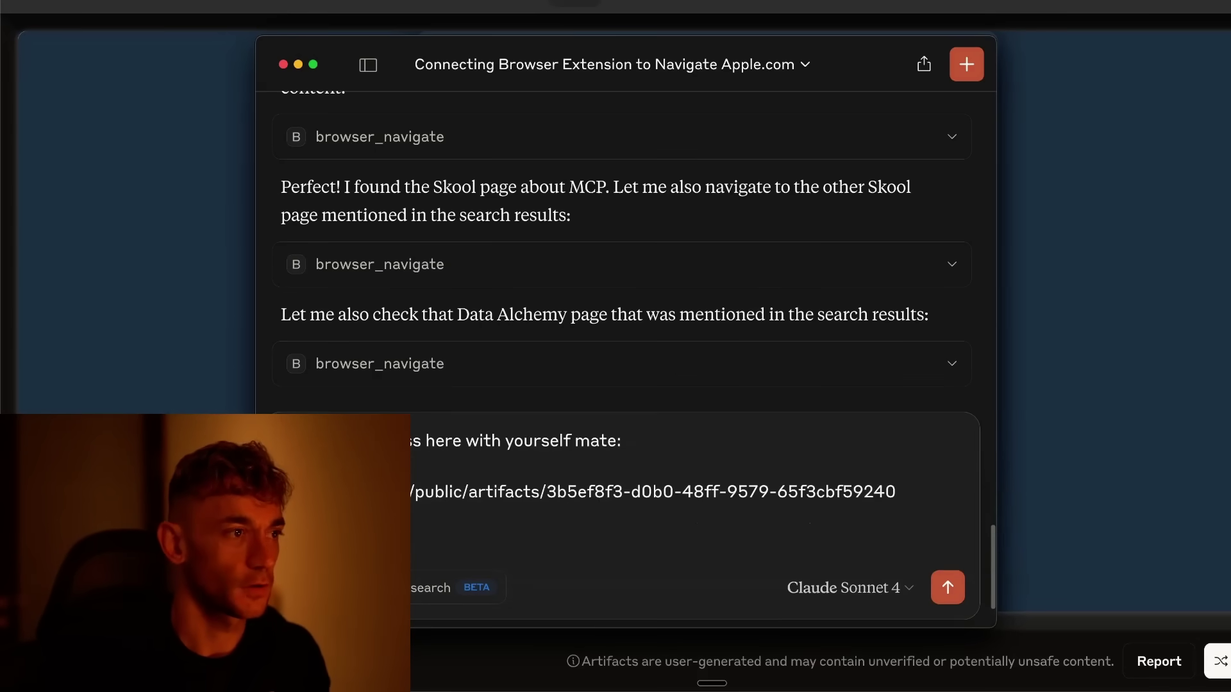
{"action": "left_click", "coordinate": [850, 587]}
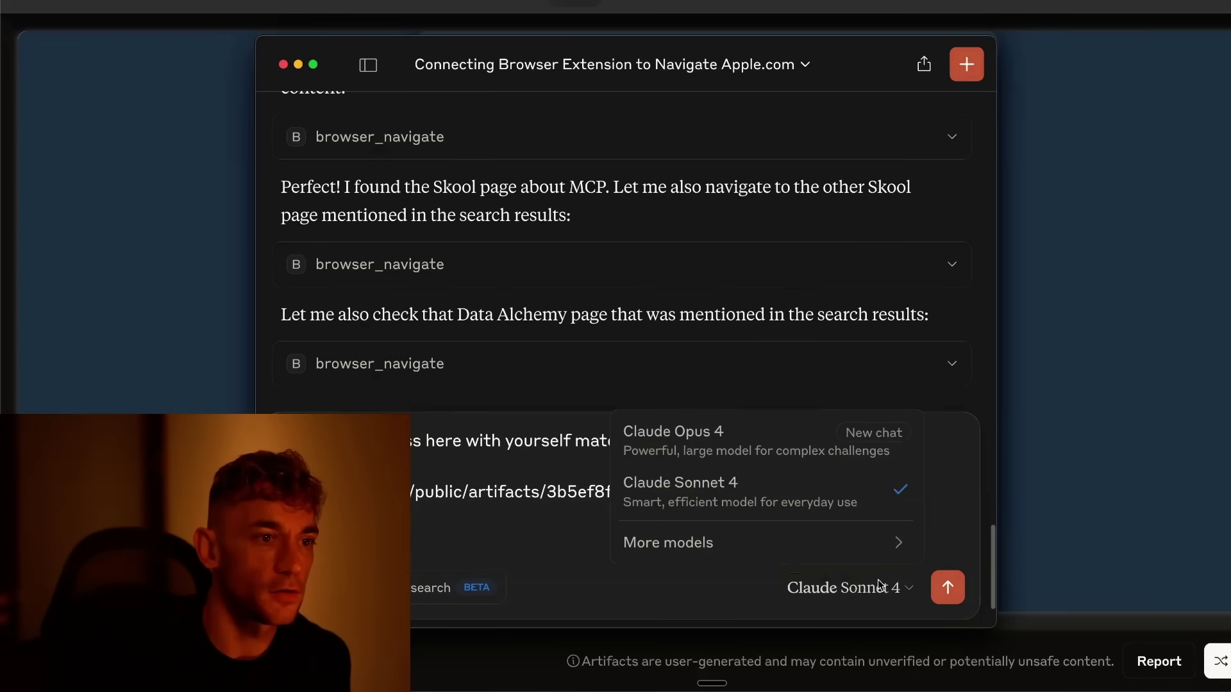
{"action": "left_click", "coordinate": [737, 429]}
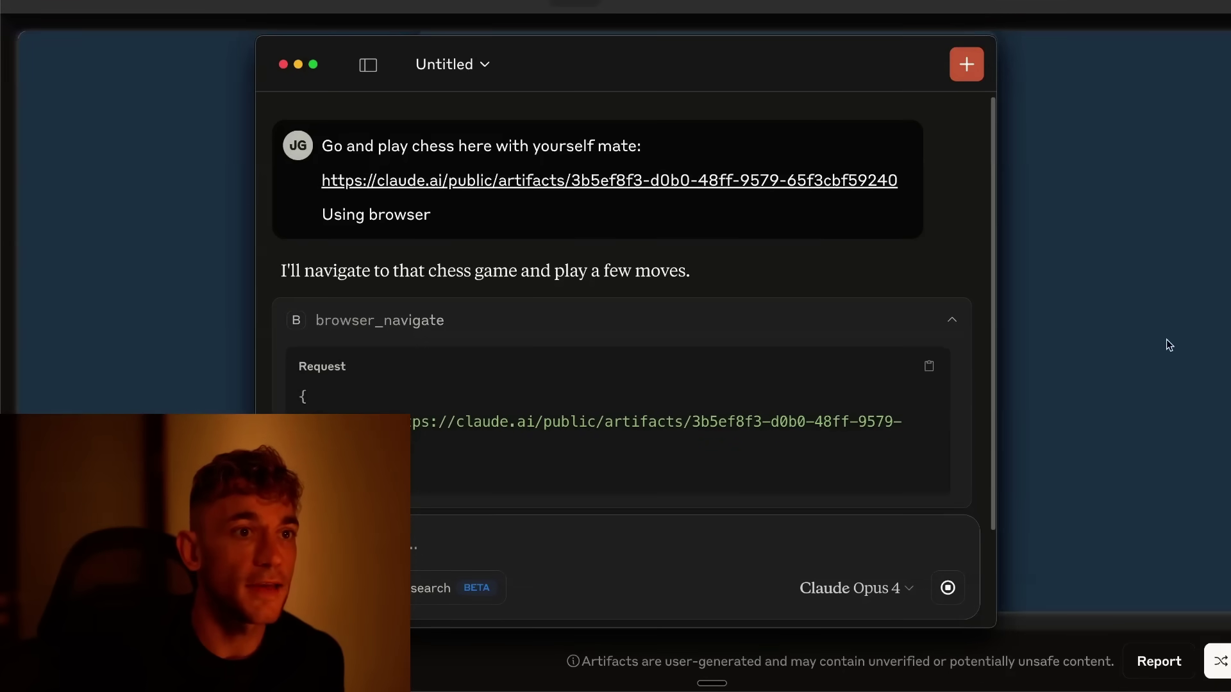
Hide Claude to view the chess page, then bring the chat back and highlight its screenshot line.
{"action": "left_click", "coordinate": [1169, 344]}
{"action": "scroll", "coordinate": [1170, 344], "scroll_direction": "down", "scroll_amount": 2}
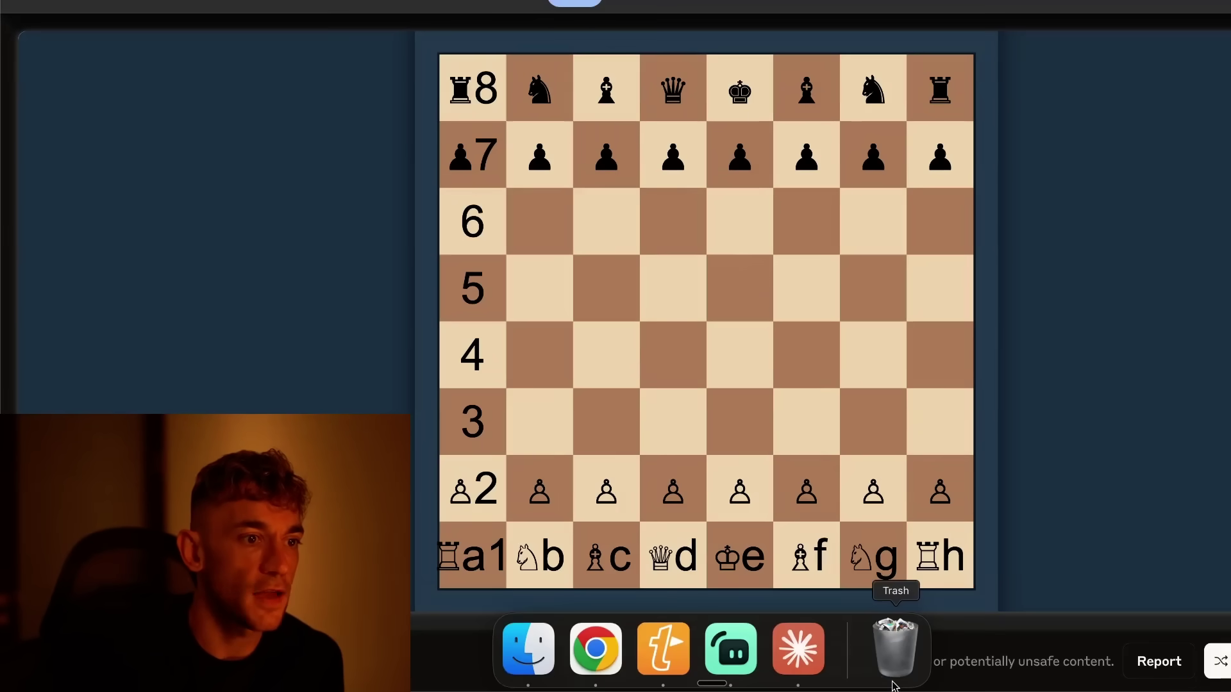
{"action": "left_click", "coordinate": [802, 660]}
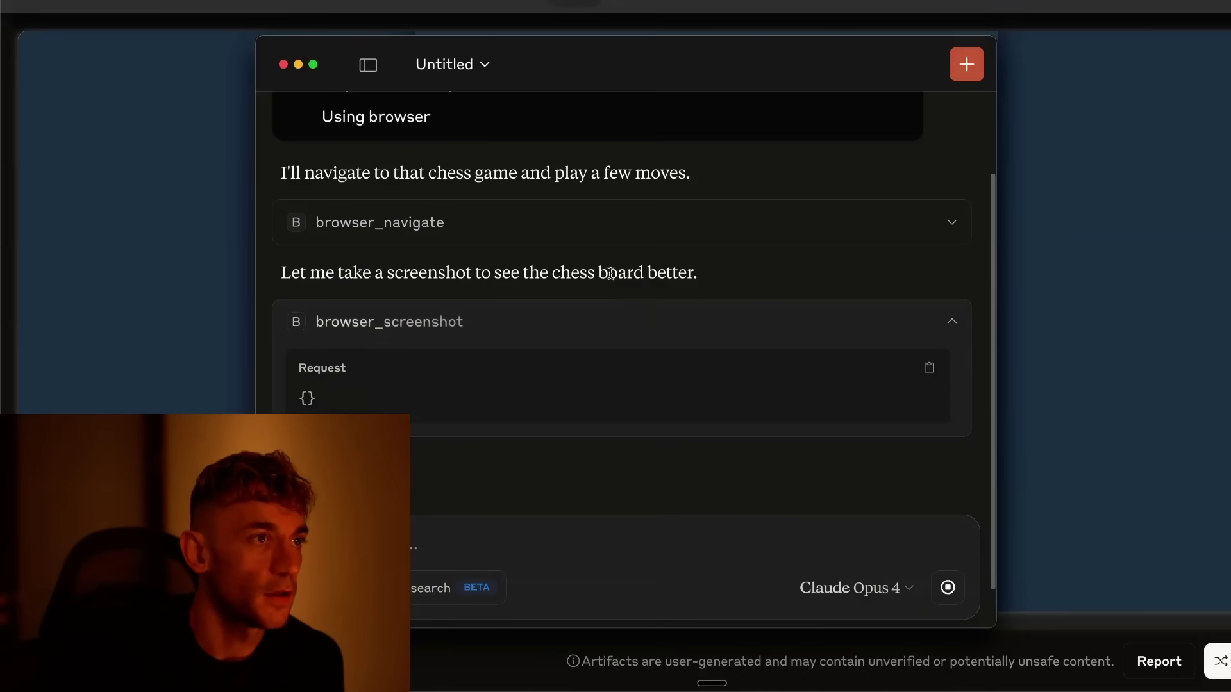
{"action": "triple_click", "coordinate": [588, 268]}
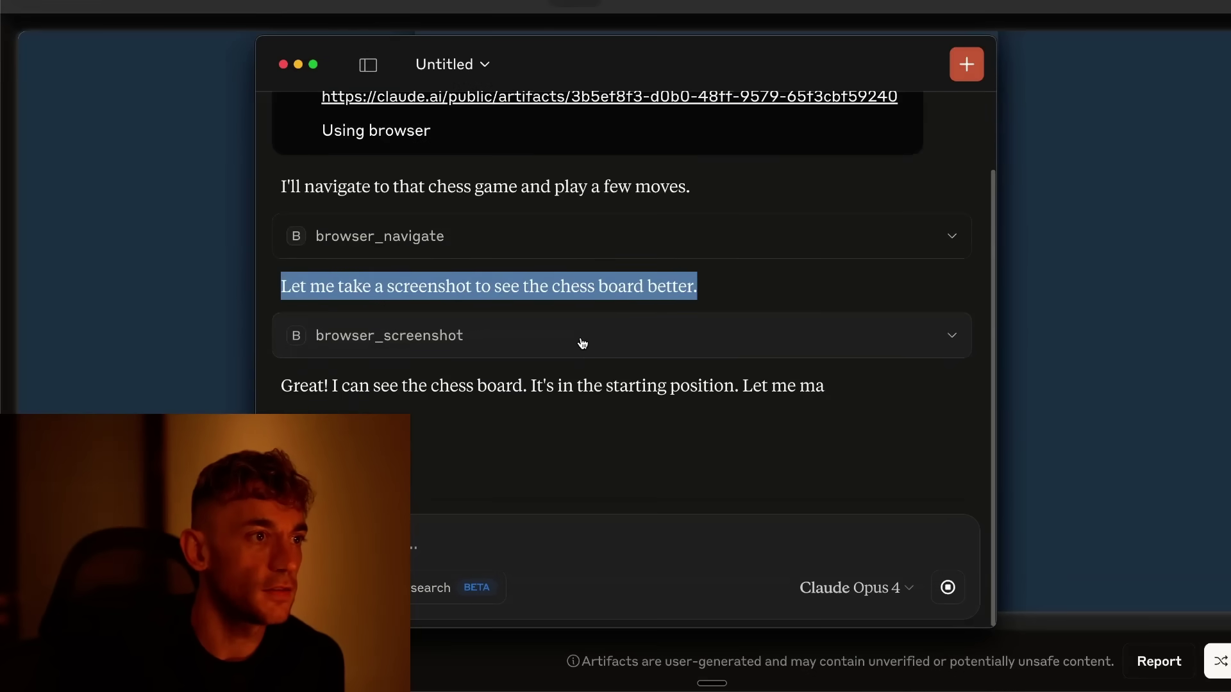
Narrow the chat window and position it on the chess board's left side.
{"action": "left_click_drag", "start_coordinate": [716, 68], "coordinate": [1194, 62]}
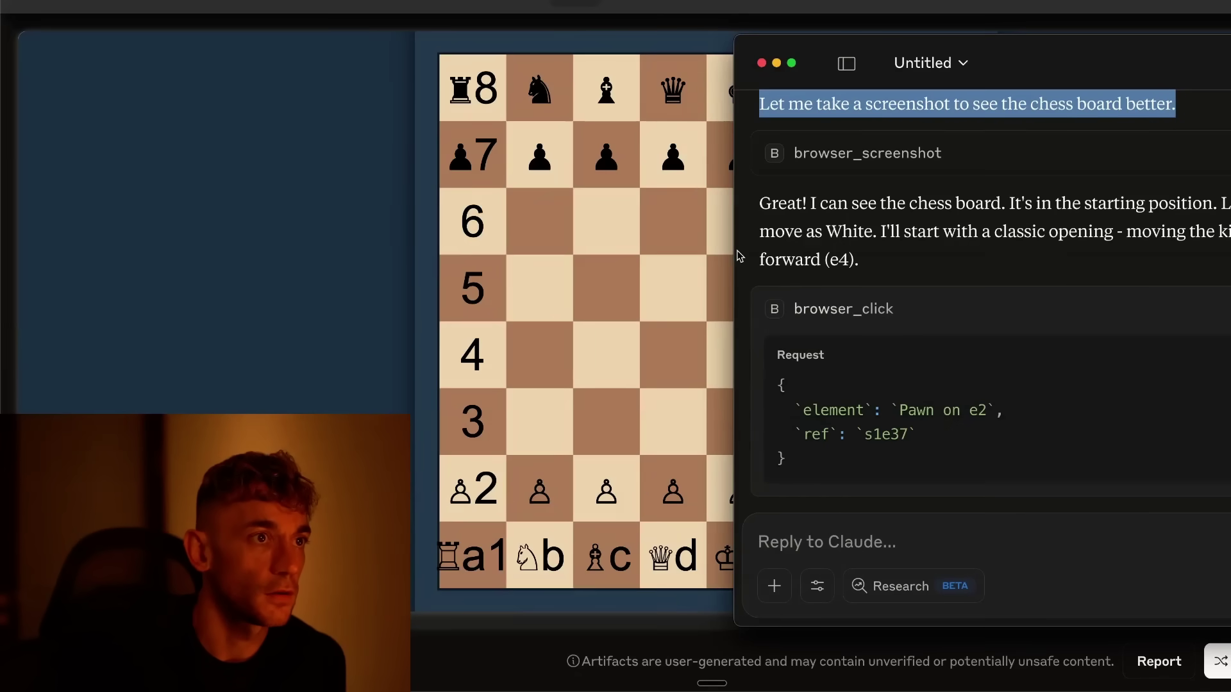
{"action": "left_click_drag", "start_coordinate": [733, 249], "coordinate": [1077, 249]}
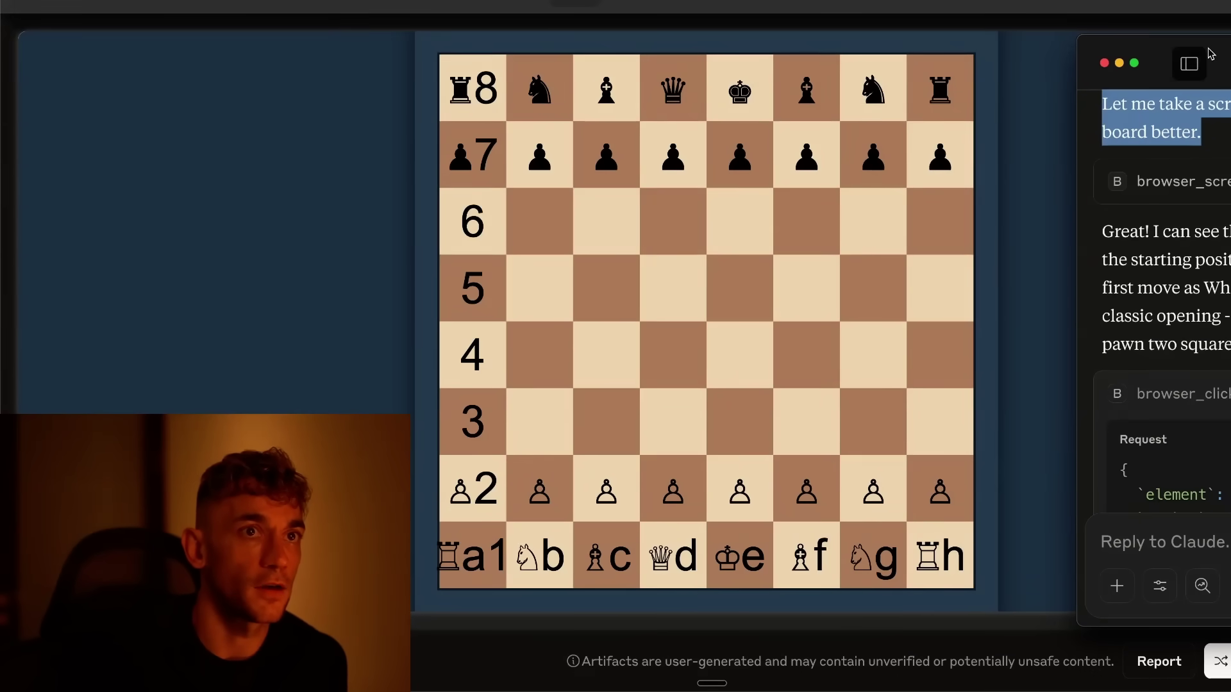
{"action": "left_click_drag", "start_coordinate": [1218, 51], "coordinate": [144, 37]}
{"action": "left_click_drag", "start_coordinate": [191, 131], "coordinate": [271, 190]}
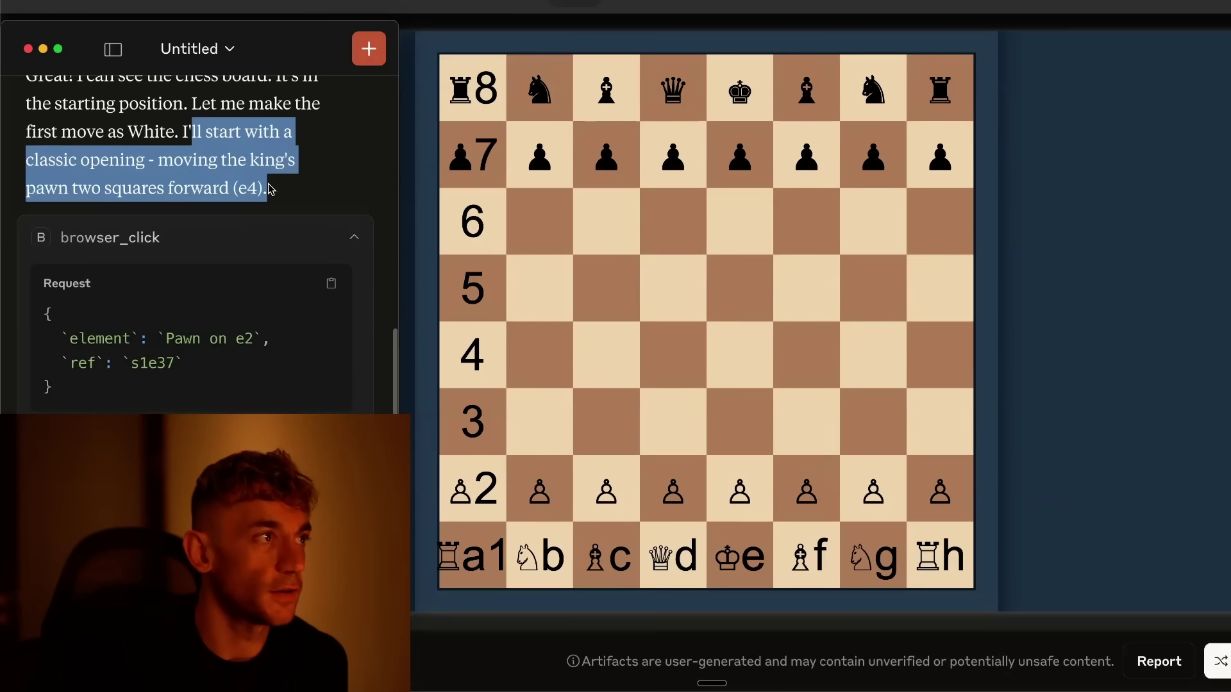
{"action": "left_click", "coordinate": [160, 158]}
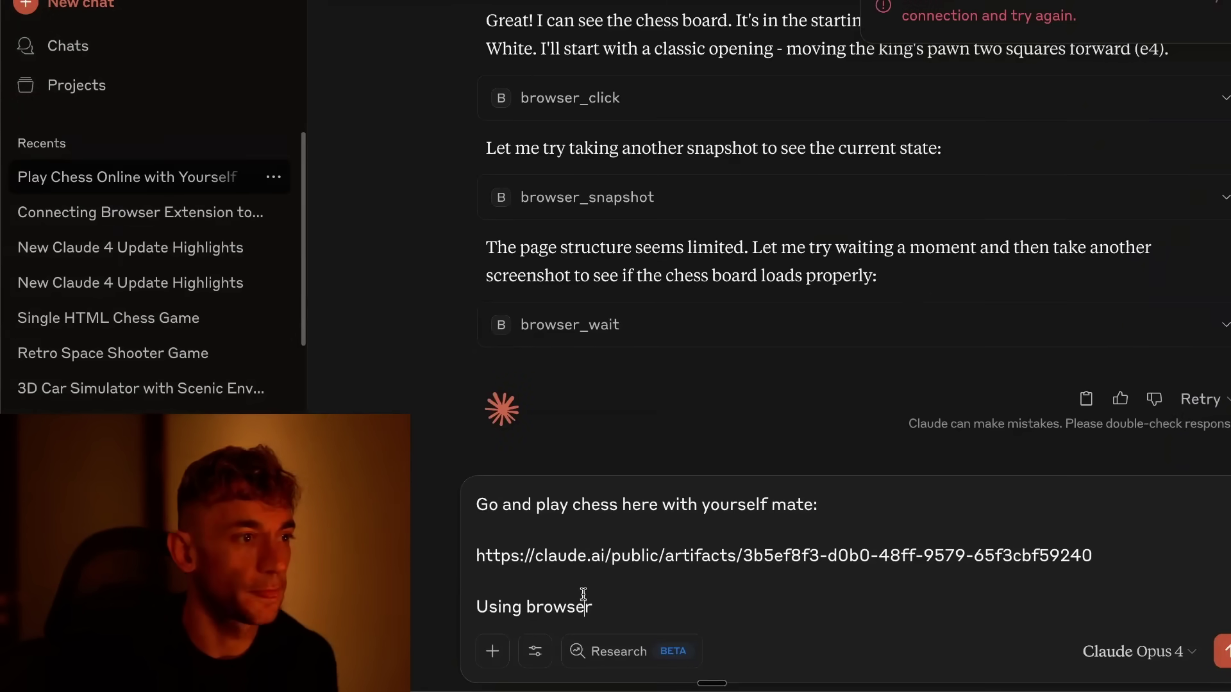
Ask Claude 'Go to bolt.new and build out an SEO tool', then widen the bolt.new page beside the chat.
{"action": "key", "text": "super+a"}
{"action": "type", "text": "Go to bol"}
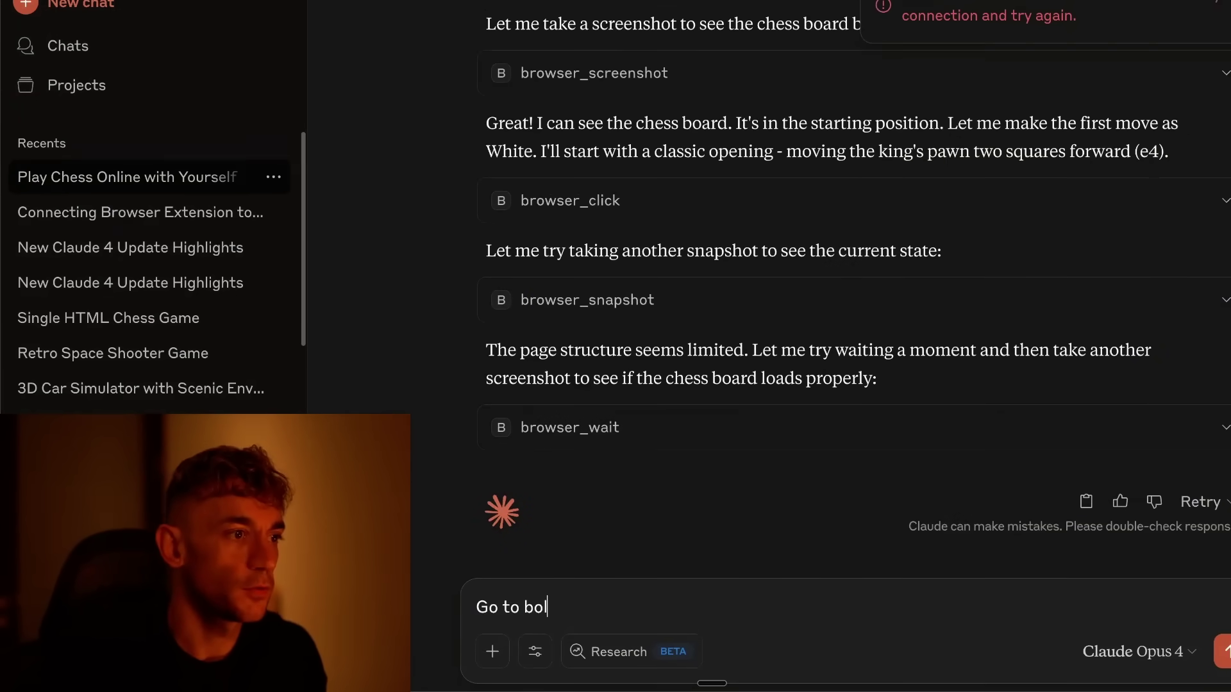
{"action": "type", "text": "t.new and build out an"}
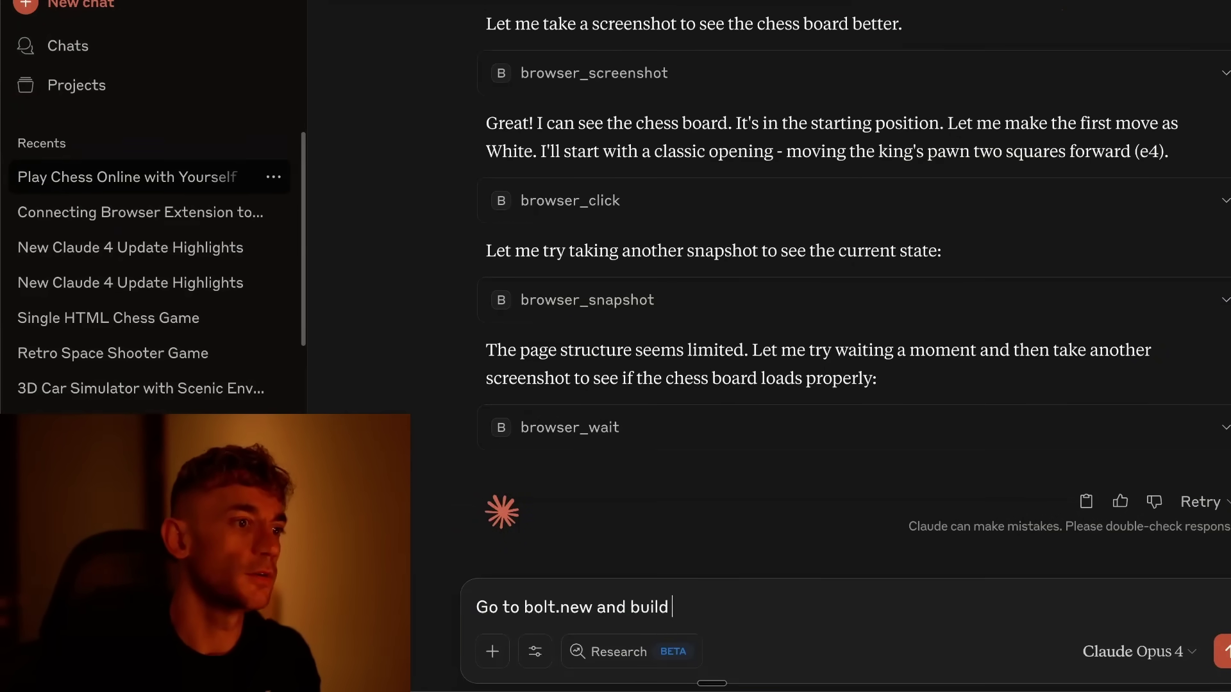
{"action": "type", "text": " SEO tool"}
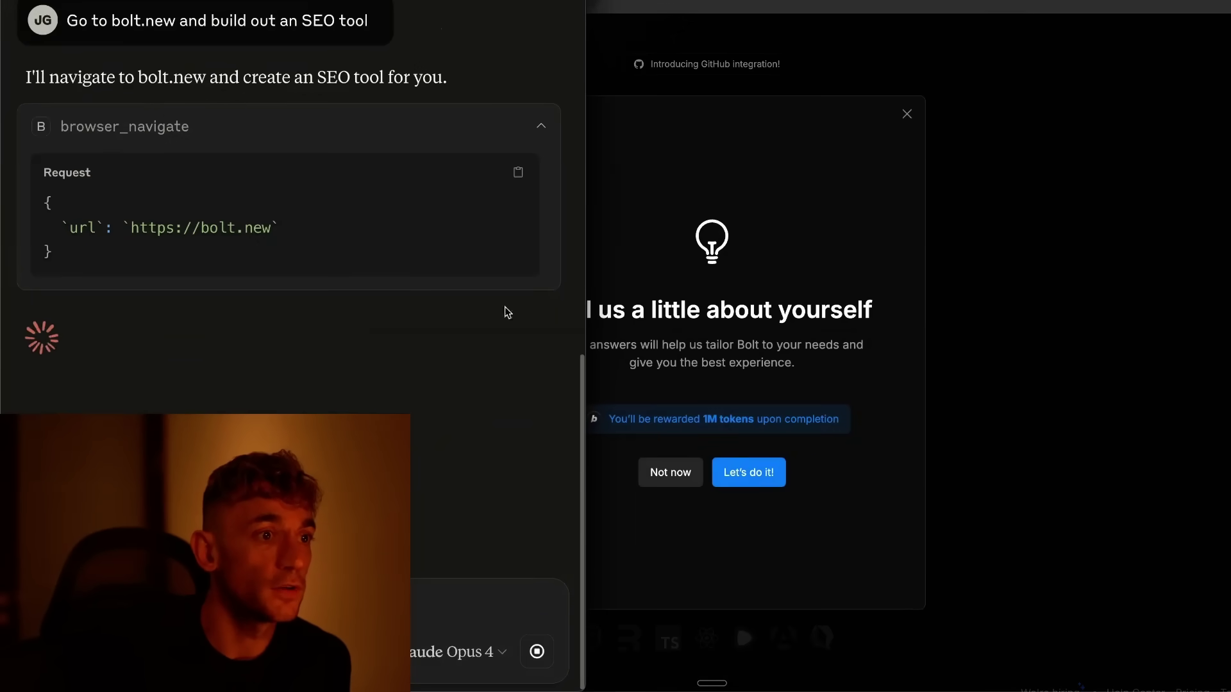
{"action": "left_click", "coordinate": [671, 472]}
{"action": "left_click", "coordinate": [797, 645]}
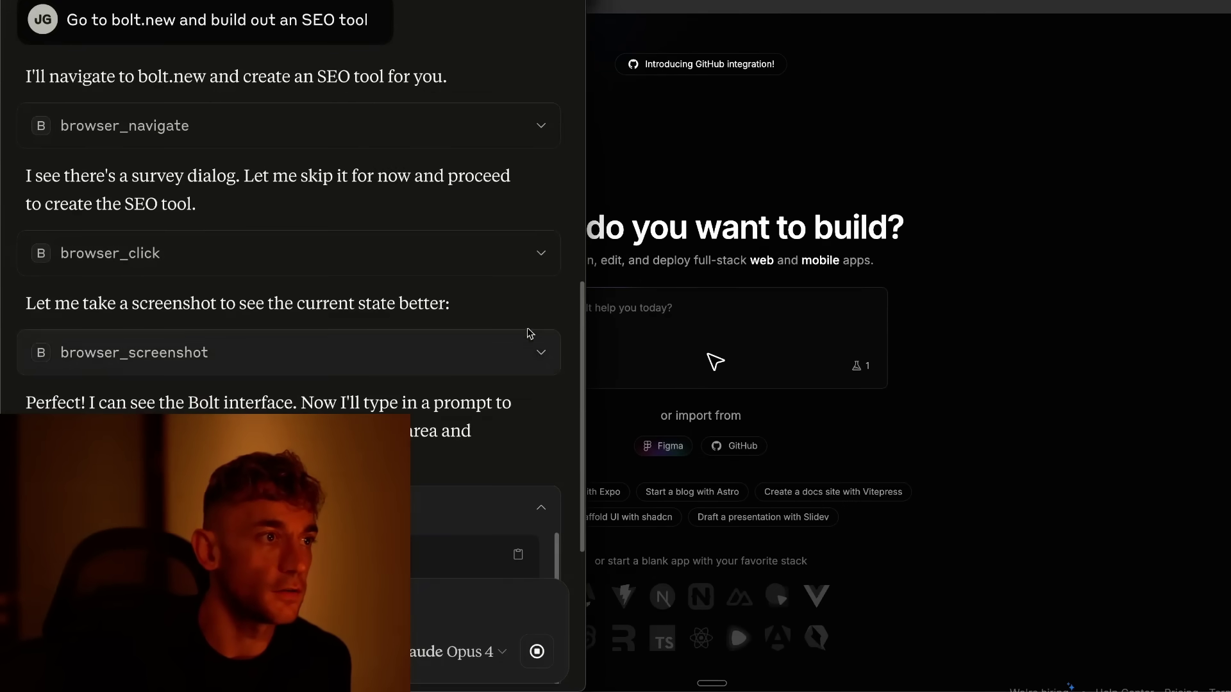
{"action": "left_click_drag", "start_coordinate": [582, 314], "coordinate": [357, 357]}
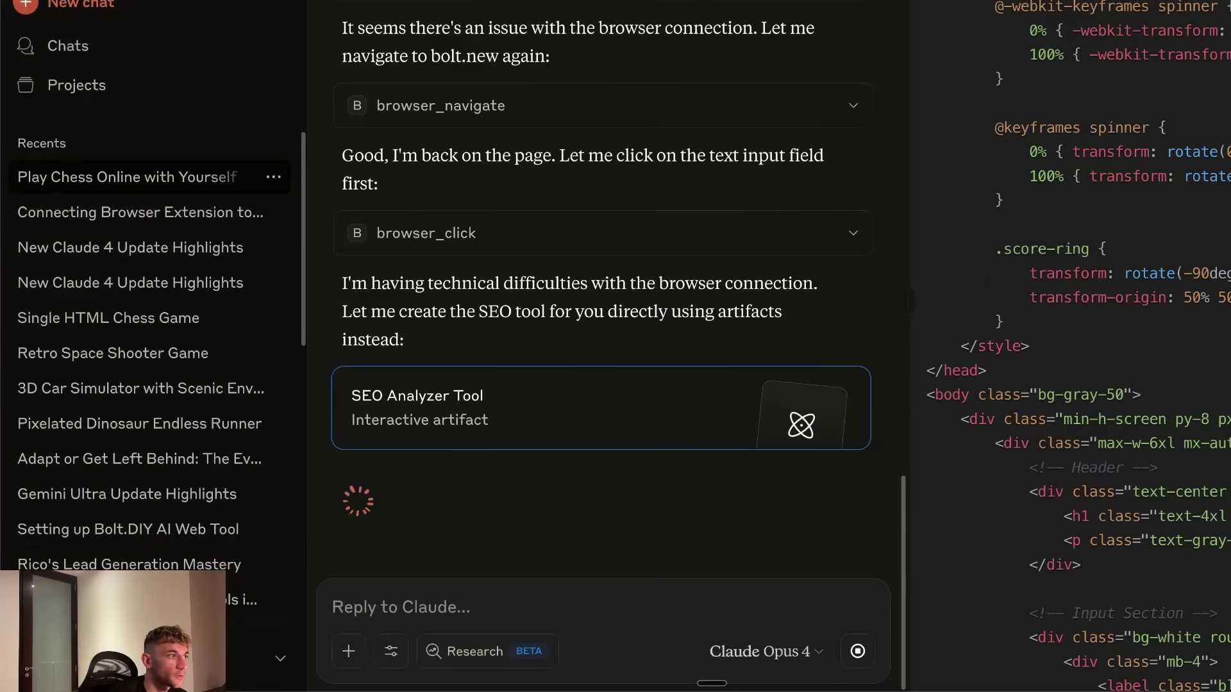
Stop Claude's reply once the SEO Analyzer Tool artifact appears and scroll through it.
{"action": "mouse_move", "coordinate": [717, 675]}
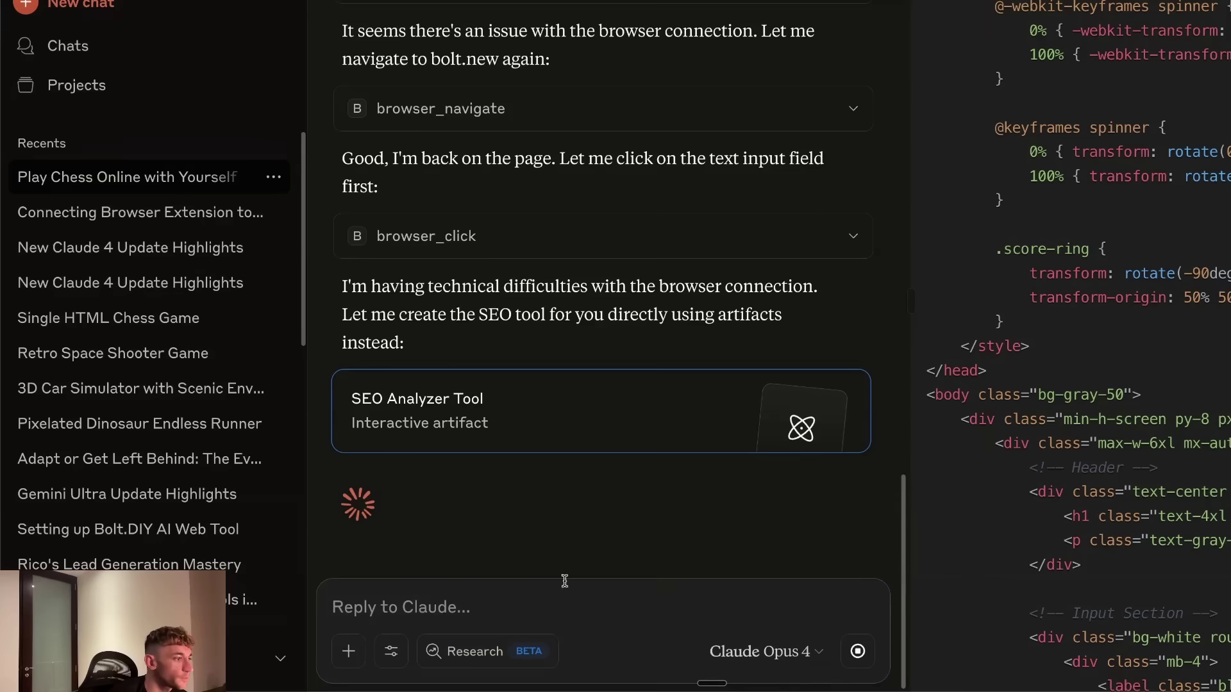
{"action": "left_click", "coordinate": [868, 644]}
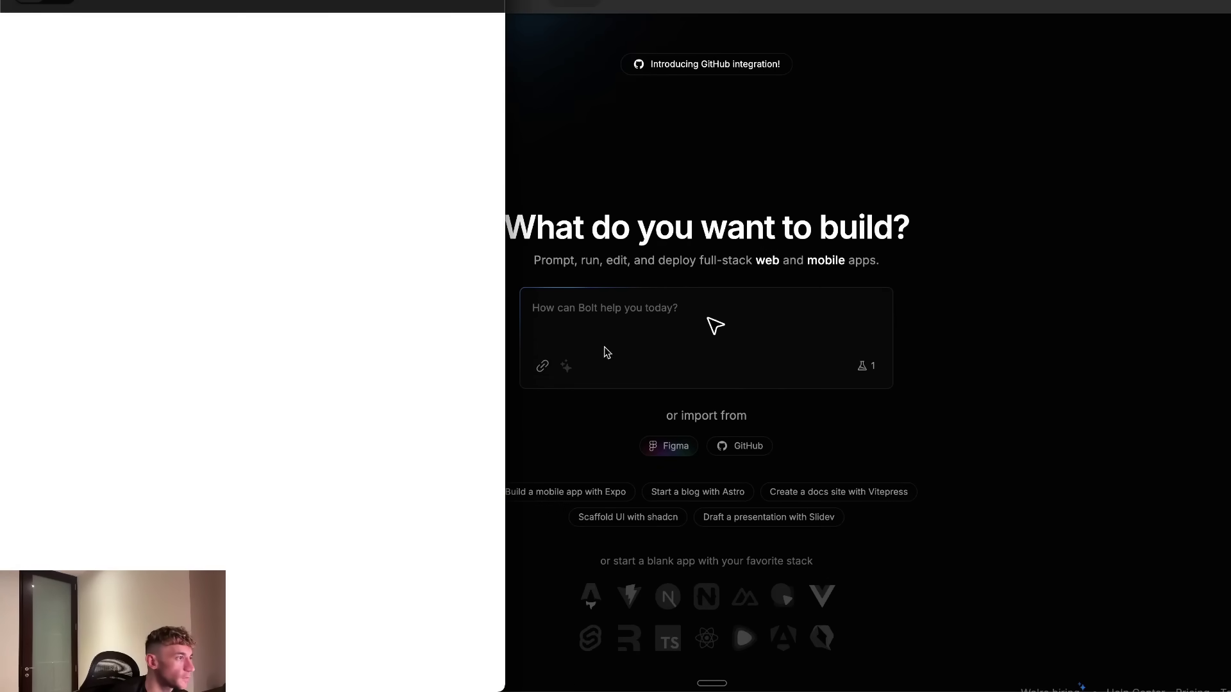
{"action": "scroll", "coordinate": [391, 276], "scroll_direction": "down", "scroll_amount": 5}
{"action": "scroll", "coordinate": [173, 257], "scroll_direction": "up", "scroll_amount": 5}
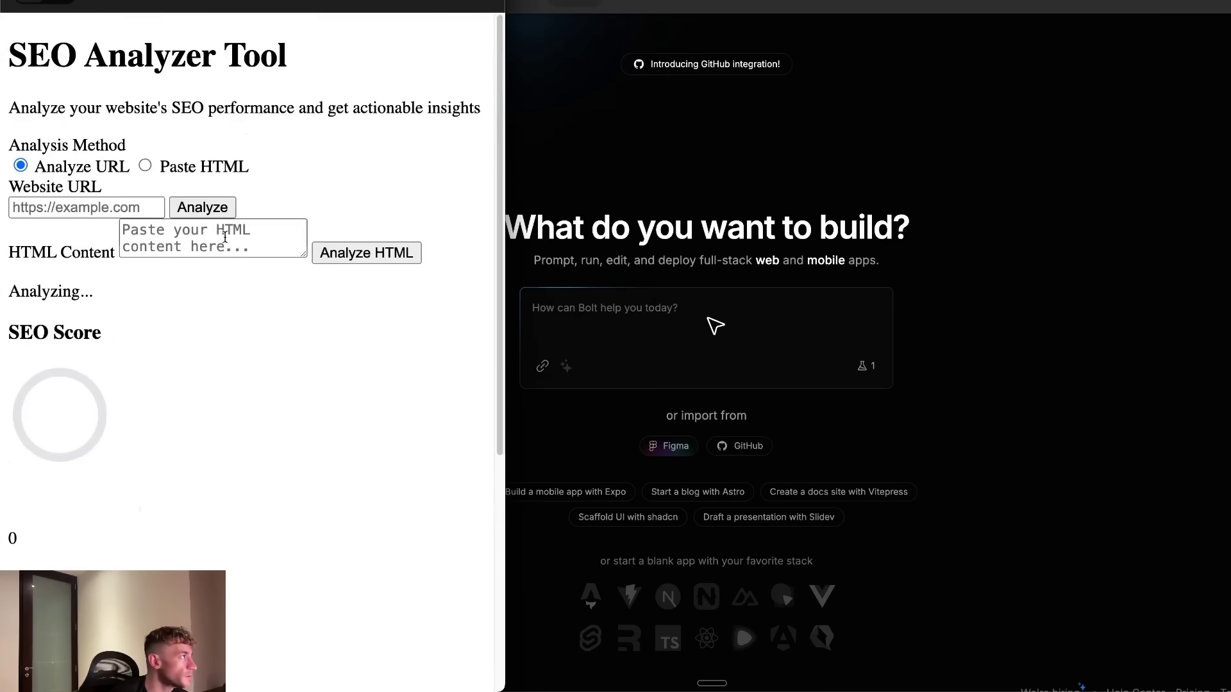
Highlight the SEO Analyzer Tool heading, return to the chat, then hide it to reveal OpenRouter.
{"action": "left_click_drag", "start_coordinate": [29, 35], "coordinate": [278, 67]}
{"action": "left_click", "coordinate": [497, 3]}
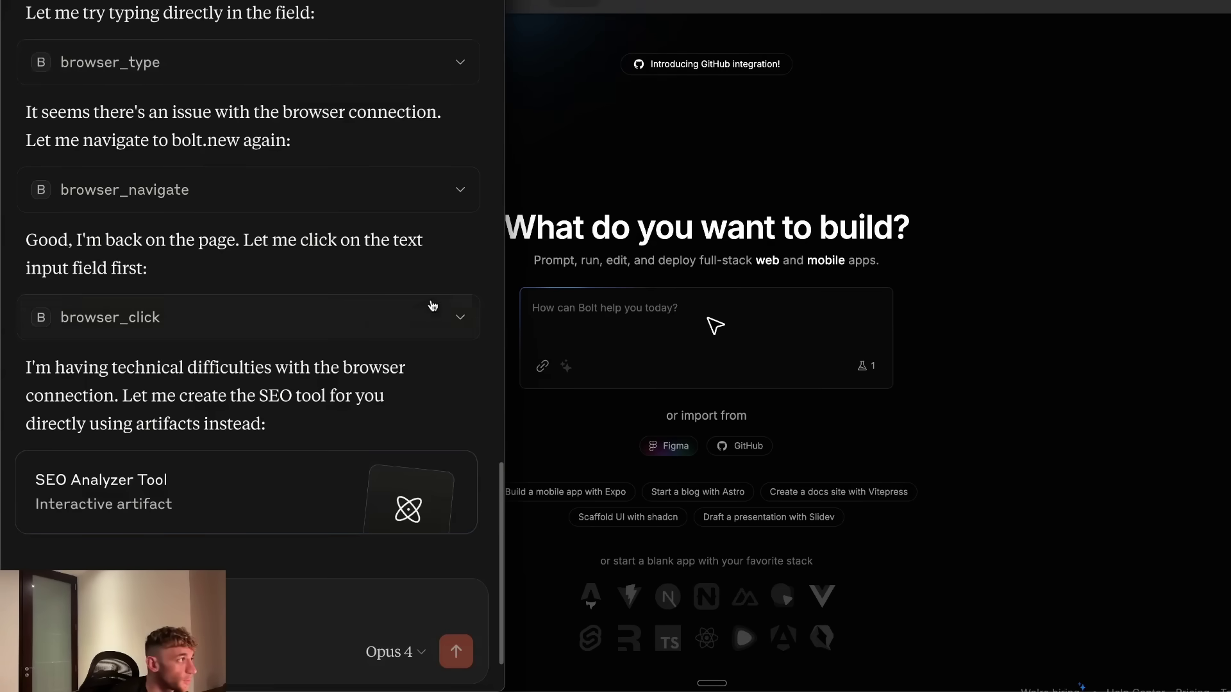
{"action": "scroll", "coordinate": [324, 192], "scroll_direction": "up", "scroll_amount": 20}
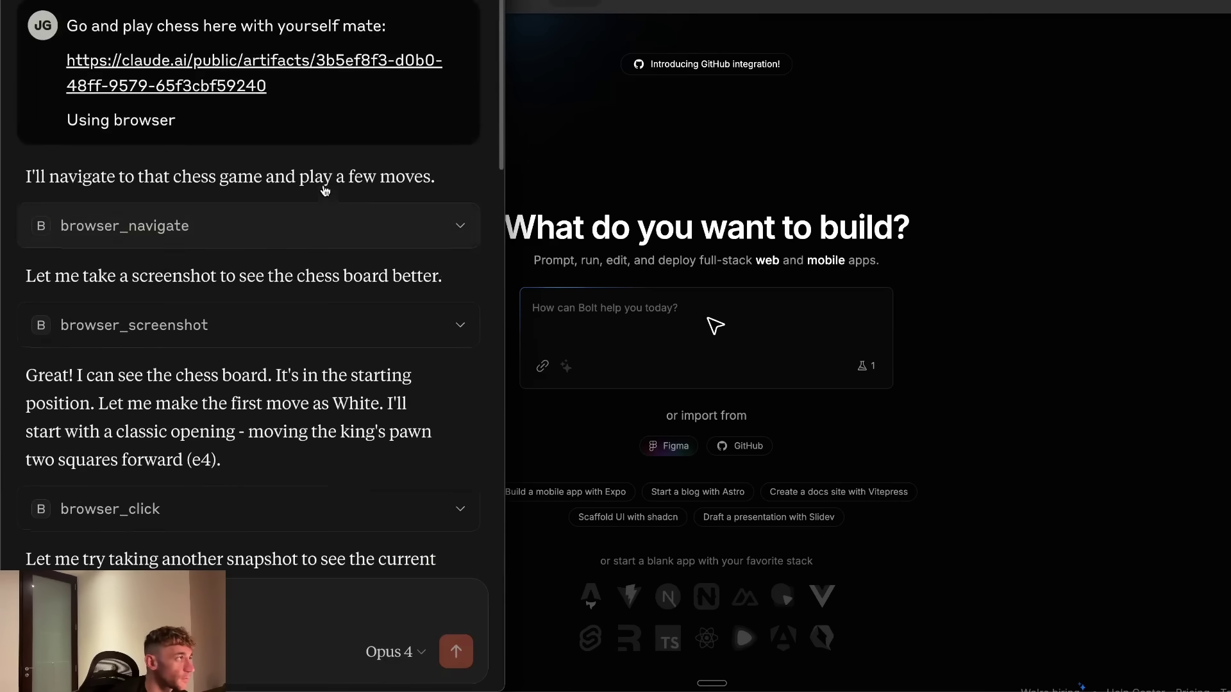
{"action": "scroll", "coordinate": [346, 228], "scroll_direction": "down", "scroll_amount": 20}
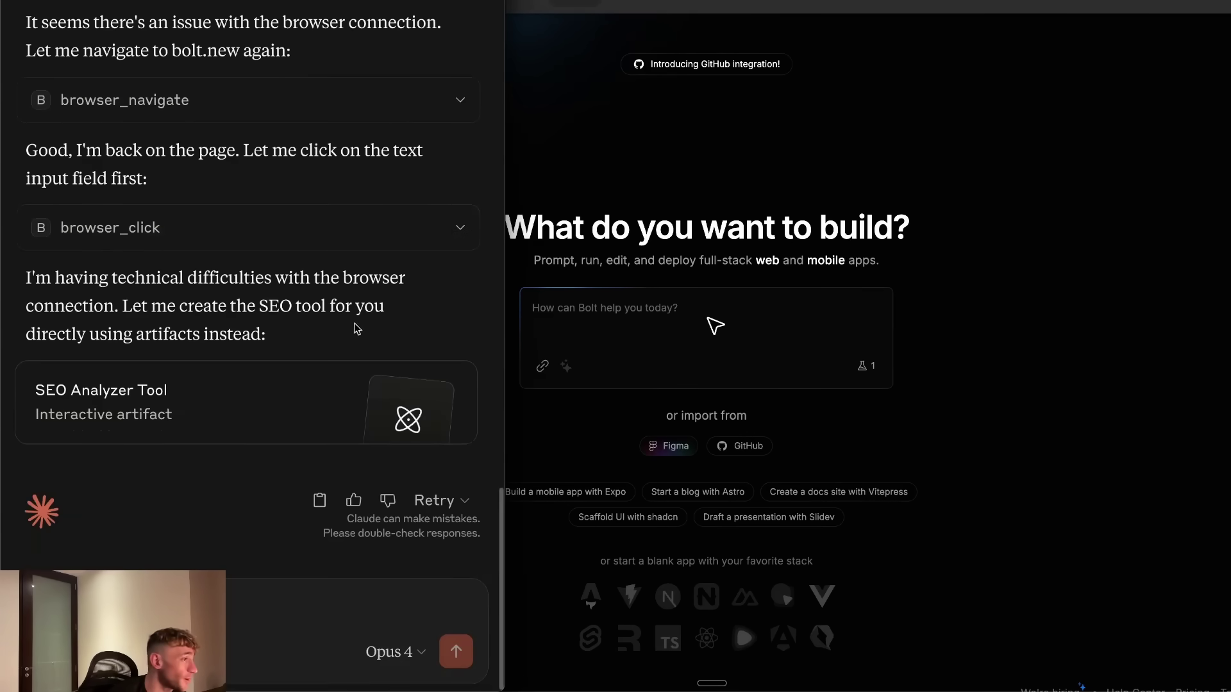
{"action": "left_click", "coordinate": [987, 293]}
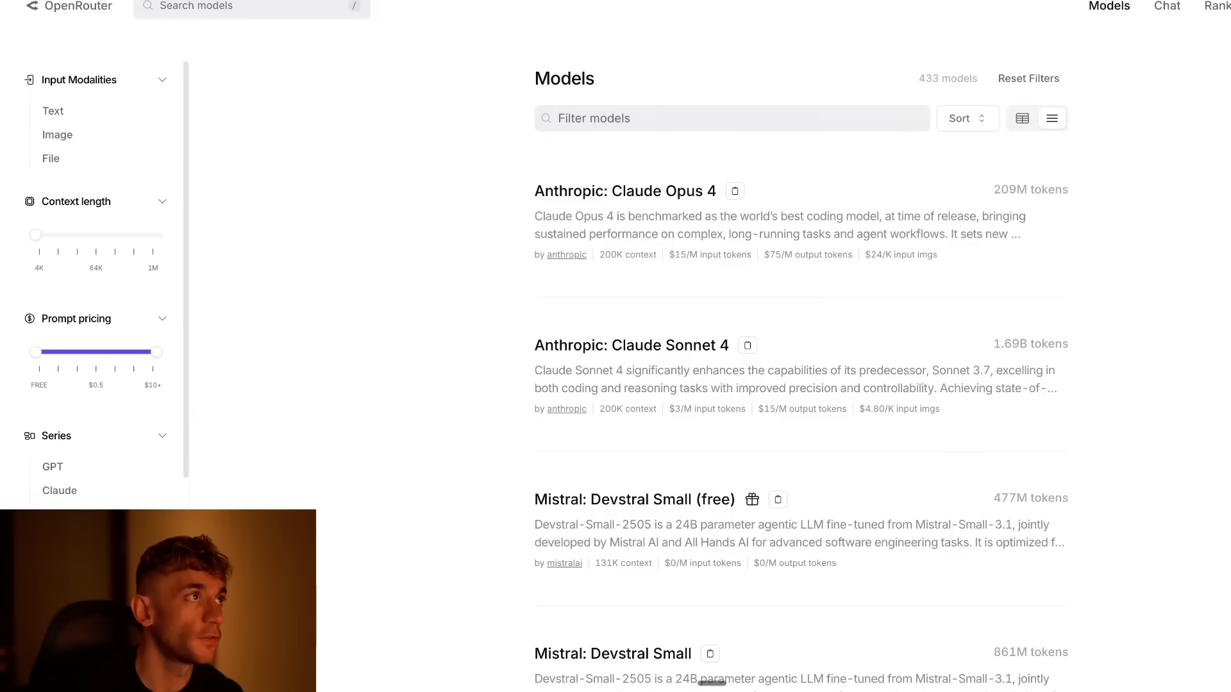
Scroll through OpenRouter's model list and Anthropic's Claude 4 announcement post.
{"action": "scroll", "coordinate": [705, 166], "scroll_direction": "down", "scroll_amount": 10}
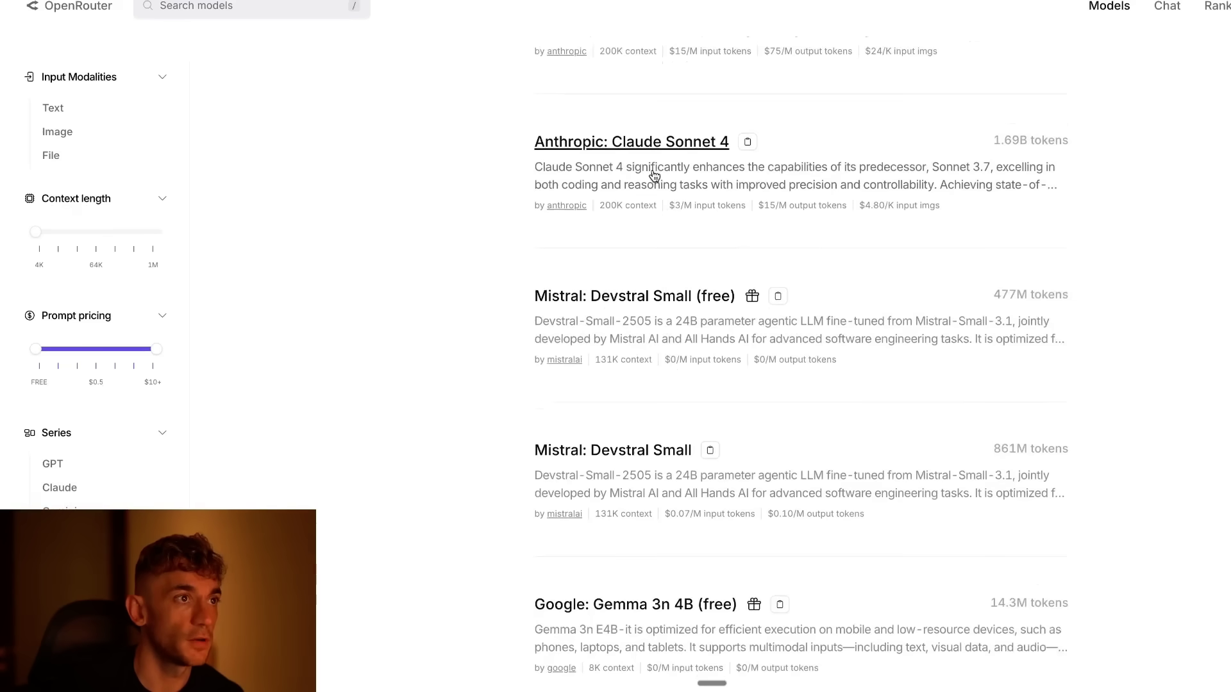
{"action": "scroll", "coordinate": [736, 137], "scroll_direction": "up", "scroll_amount": 10}
{"action": "scroll", "coordinate": [735, 172], "scroll_direction": "down", "scroll_amount": 3}
{"action": "scroll", "coordinate": [735, 172], "scroll_direction": "down", "scroll_amount": 2}
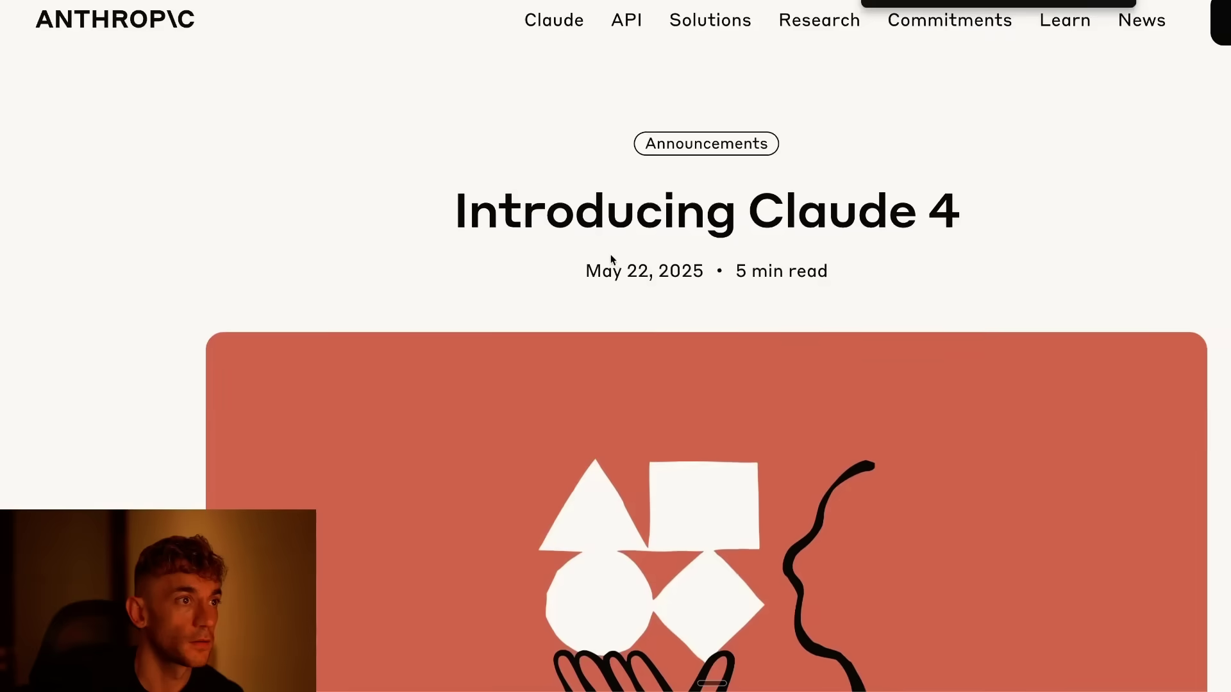
{"action": "scroll", "coordinate": [625, 249], "scroll_direction": "down", "scroll_amount": 15}
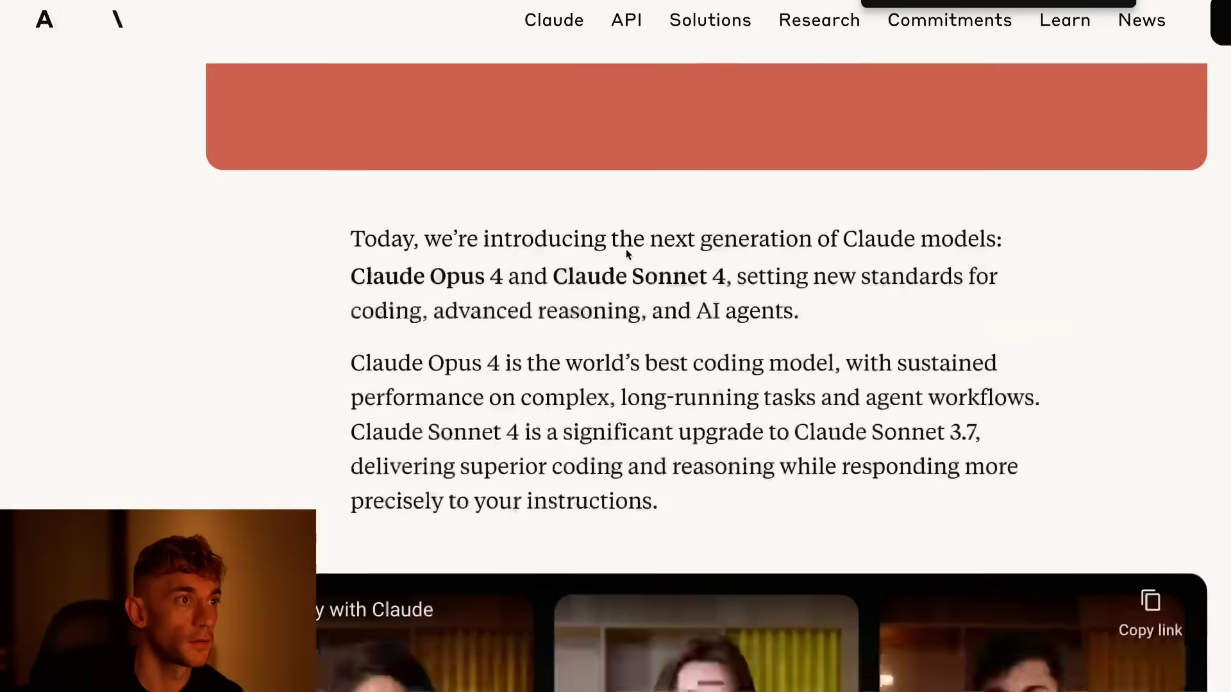
{"action": "scroll", "coordinate": [714, 202], "scroll_direction": "down", "scroll_amount": 15}
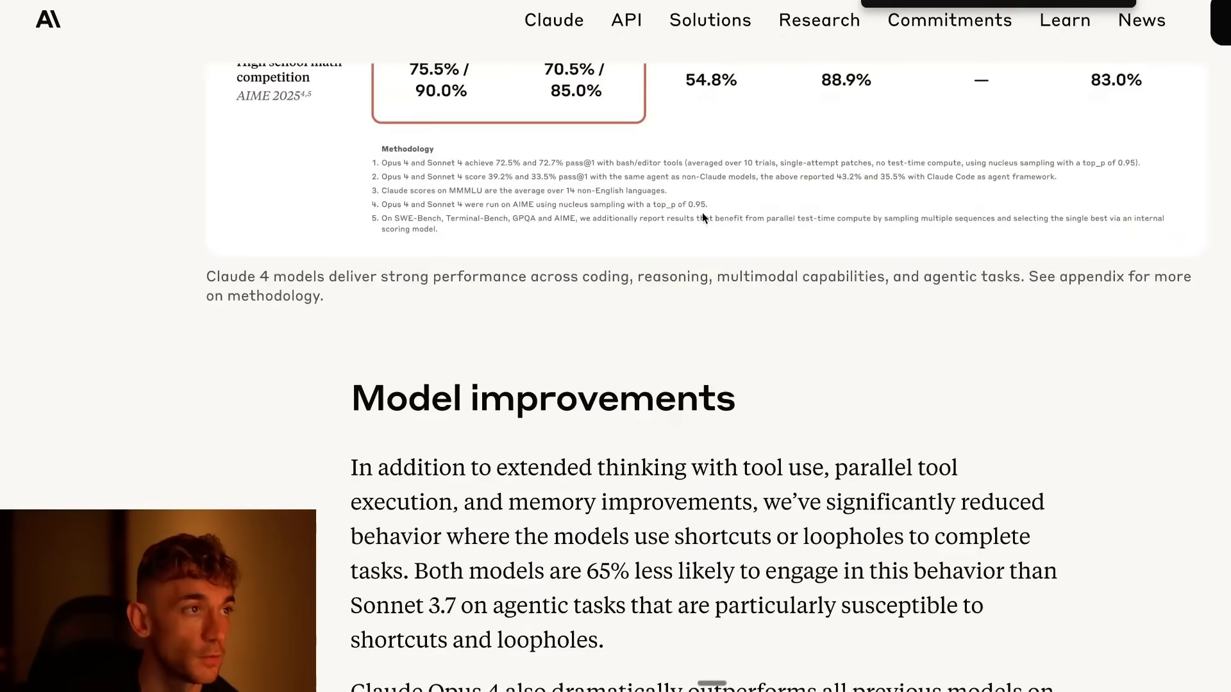
{"action": "scroll", "coordinate": [702, 212], "scroll_direction": "down", "scroll_amount": 10}
{"action": "scroll", "coordinate": [661, 228], "scroll_direction": "down", "scroll_amount": 20}
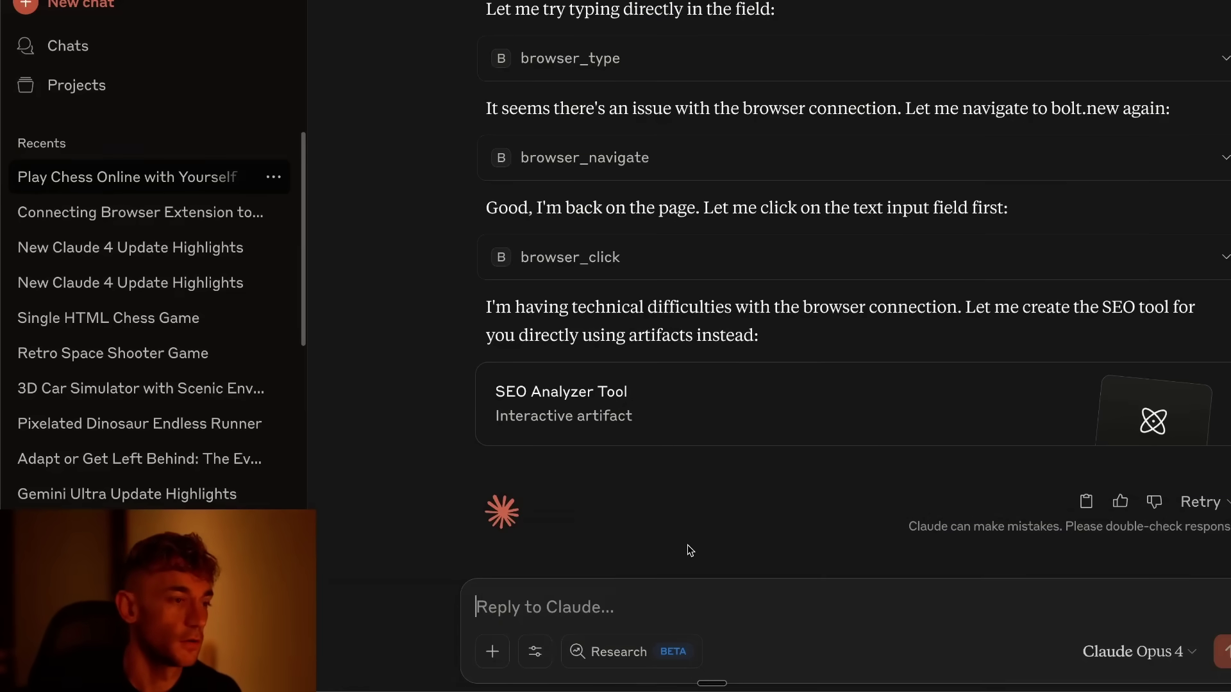
Start a draft, then copy the Skool post's main-drive free-space example prompt and return to Claude.
{"action": "type", "text": "Chekc t"}
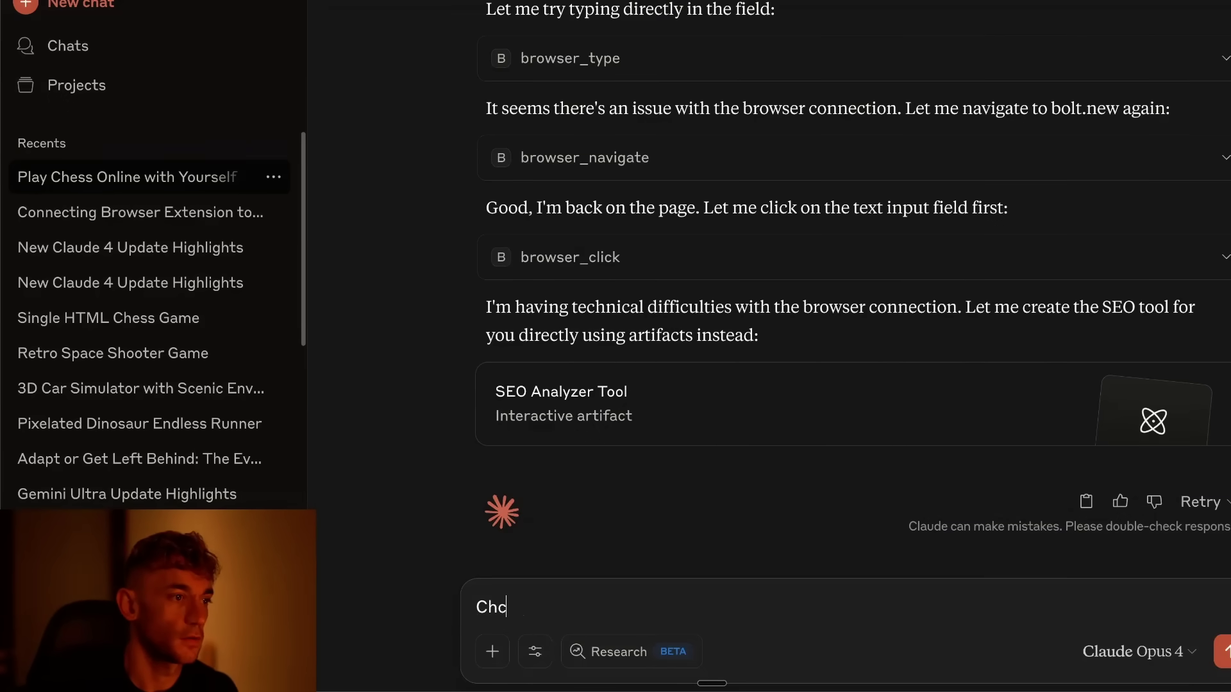
{"action": "mouse_move", "coordinate": [590, 679]}
{"action": "left_click", "coordinate": [593, 648]}
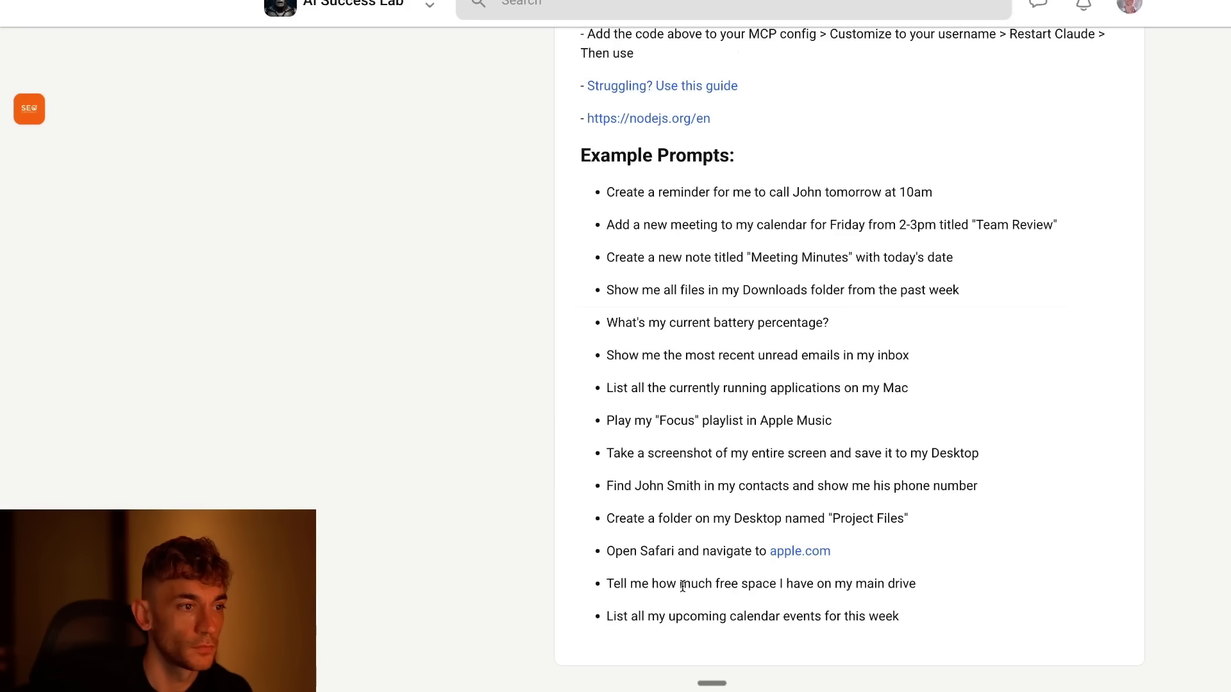
{"action": "triple_click", "coordinate": [686, 587]}
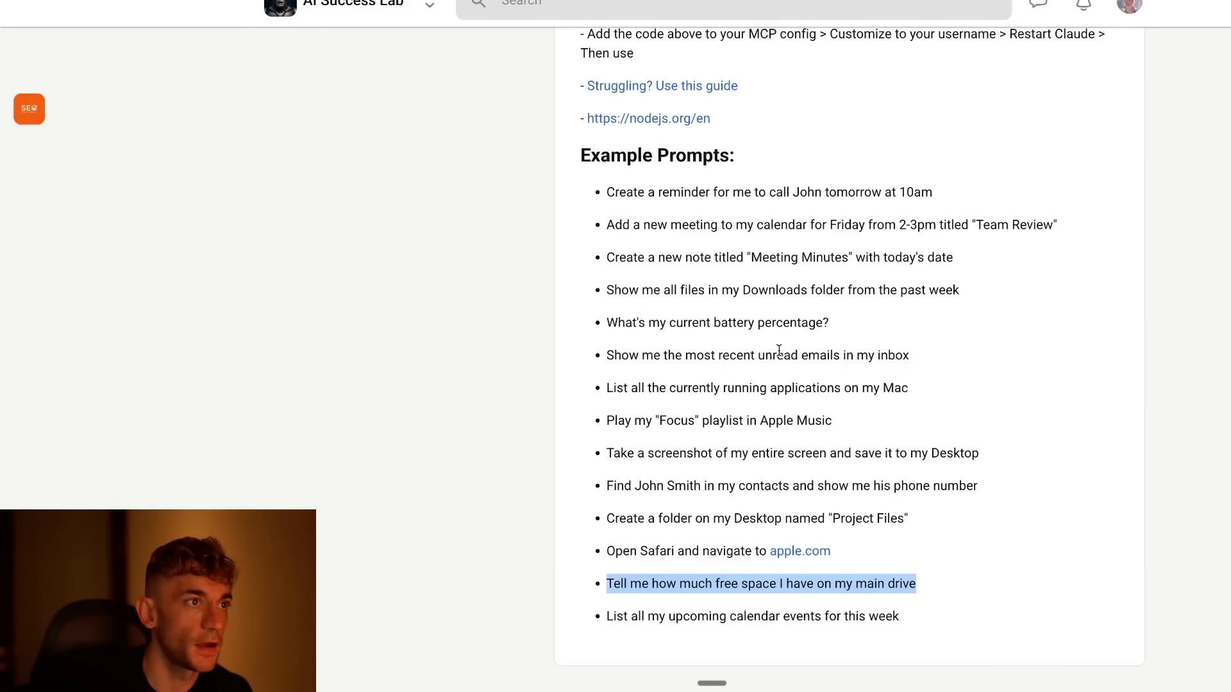
{"action": "scroll", "coordinate": [788, 307], "scroll_direction": "up", "scroll_amount": 15}
{"action": "scroll", "coordinate": [894, 199], "scroll_direction": "up", "scroll_amount": 3}
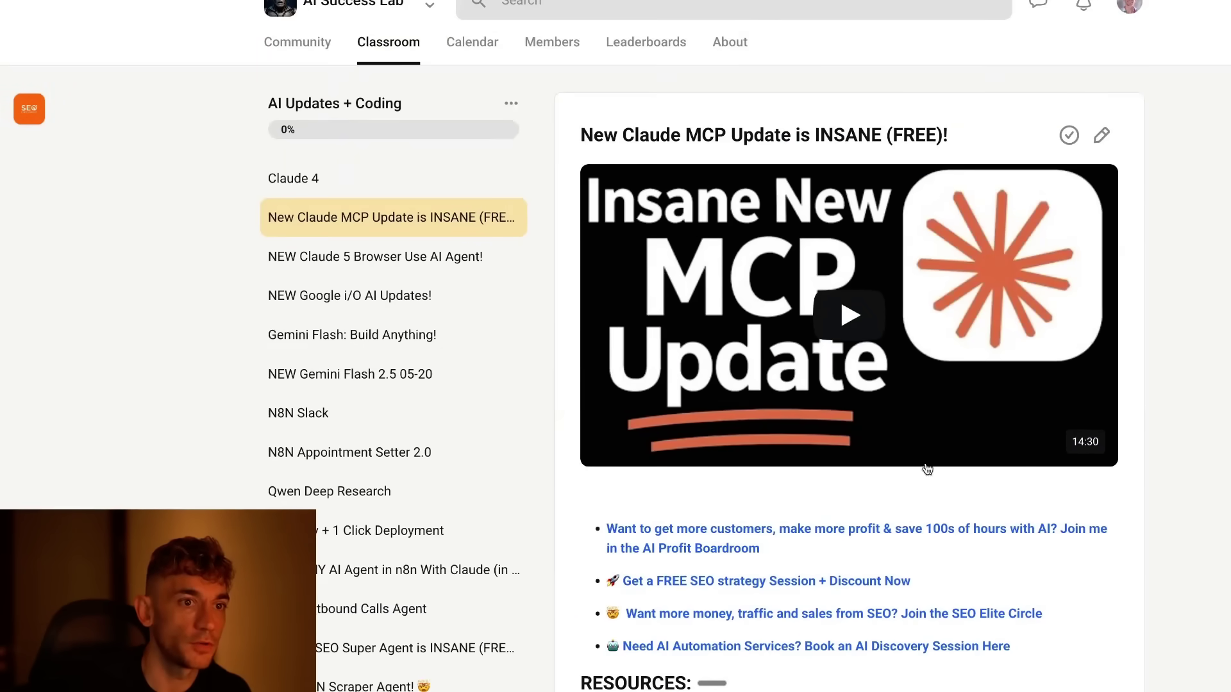
{"action": "scroll", "coordinate": [1123, 406], "scroll_direction": "down", "scroll_amount": 15}
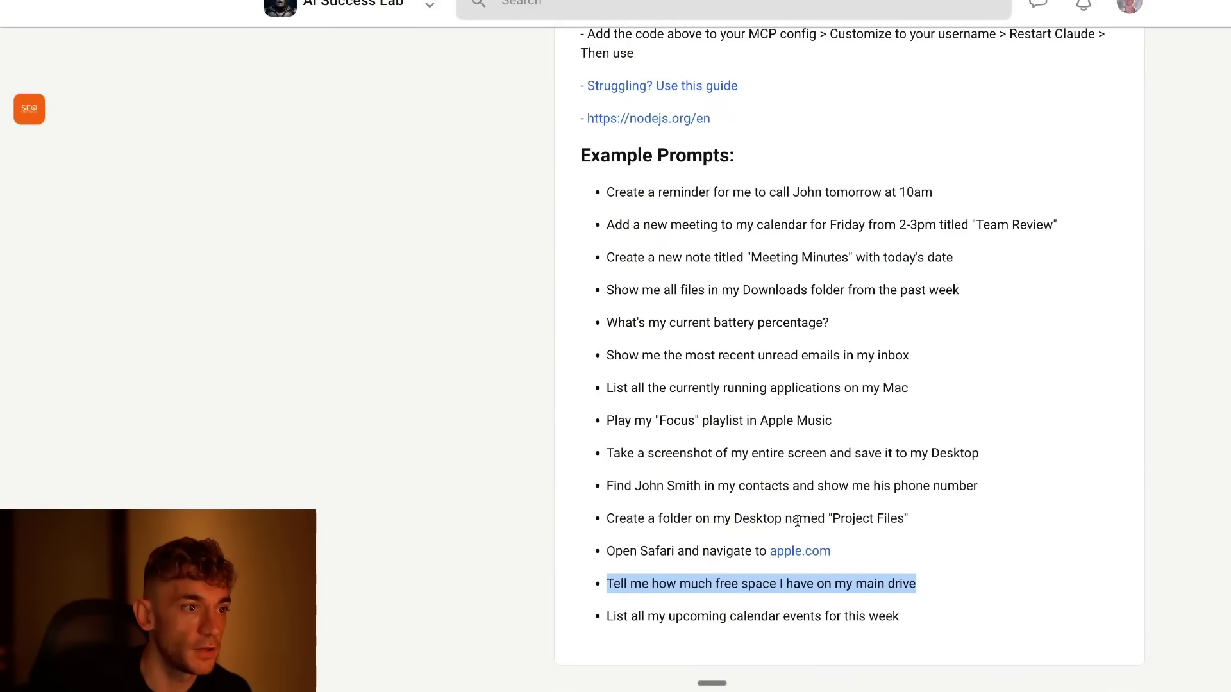
{"action": "triple_click", "coordinate": [733, 590]}
{"action": "key", "text": "ctrl+c"}
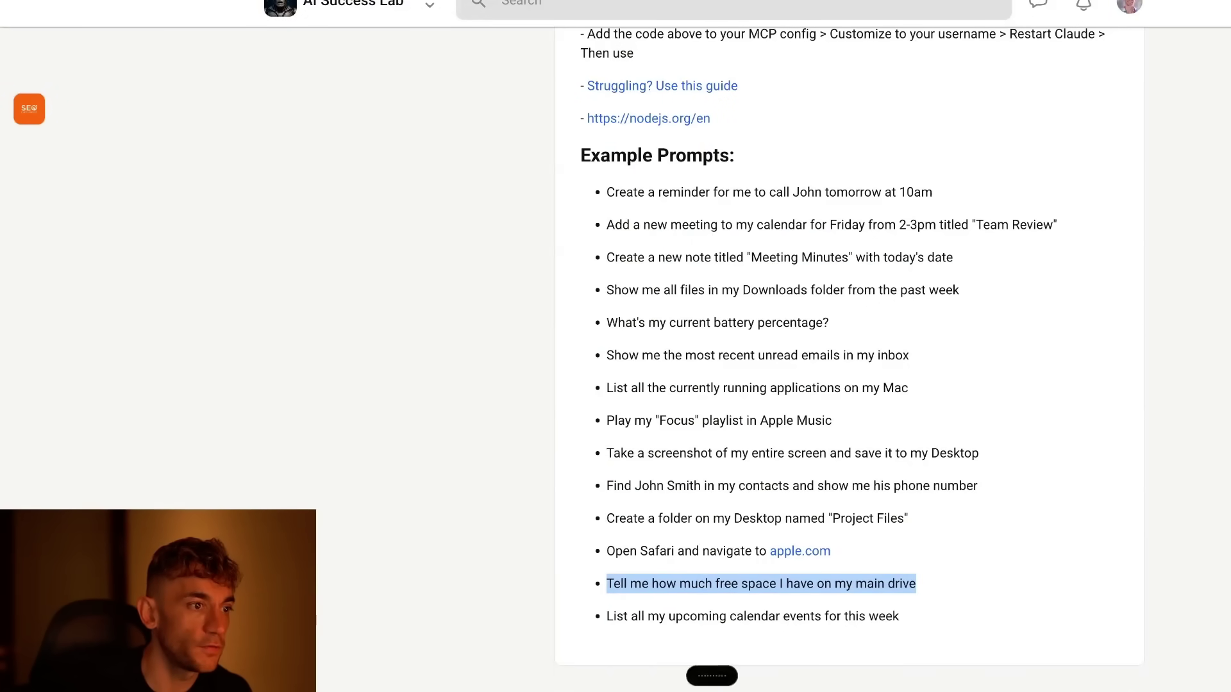
{"action": "mouse_move", "coordinate": [664, 650]}
{"action": "left_click", "coordinate": [818, 631]}
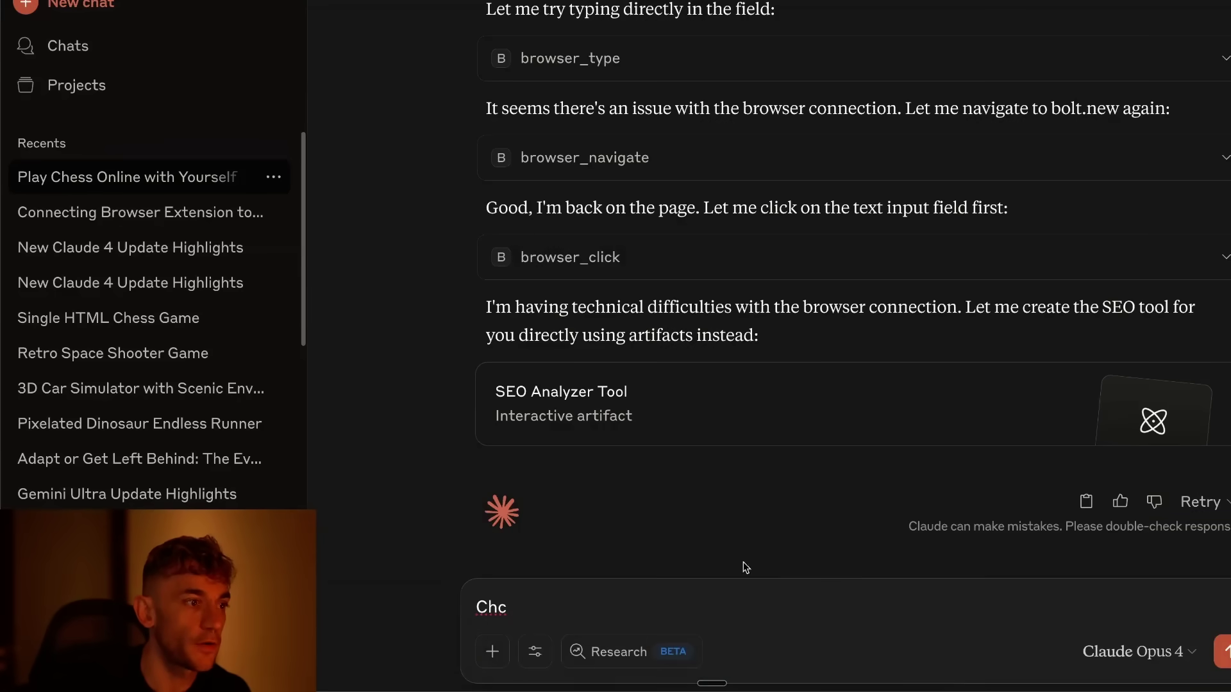
In a new chat on Claude Sonnet 3.7, paste and send the free-space question.
{"action": "left_click", "coordinate": [128, 14]}
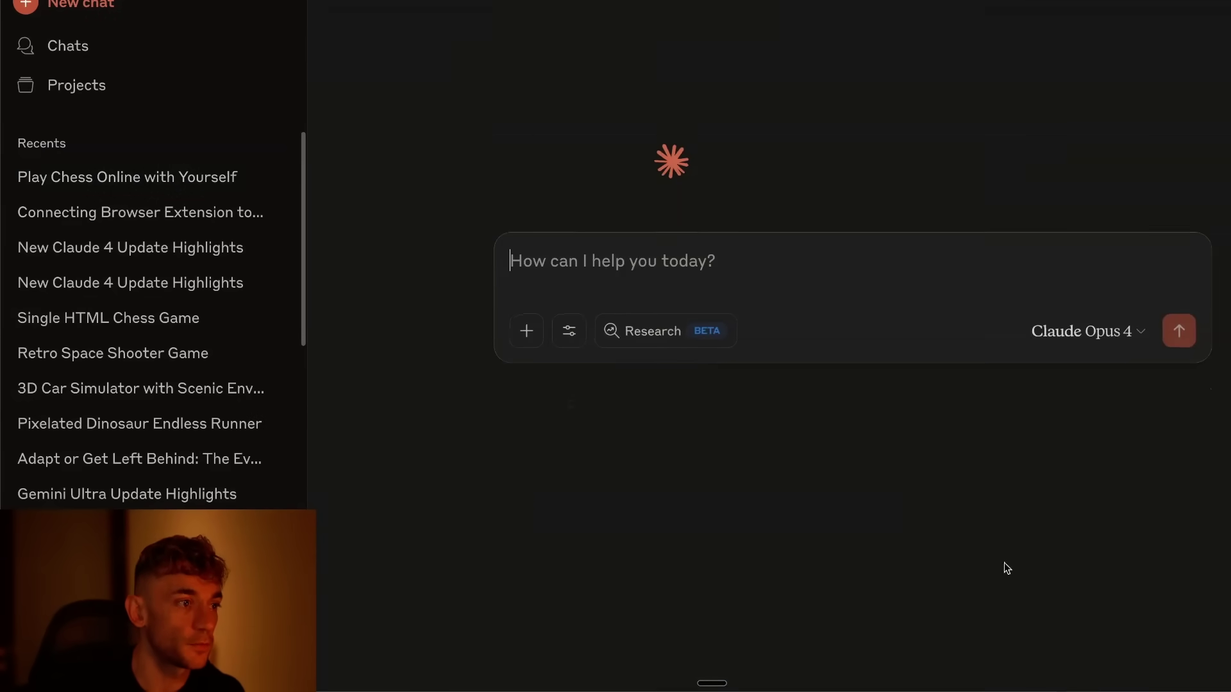
{"action": "left_click", "coordinate": [1121, 332]}
{"action": "mouse_move", "coordinate": [833, 486]}
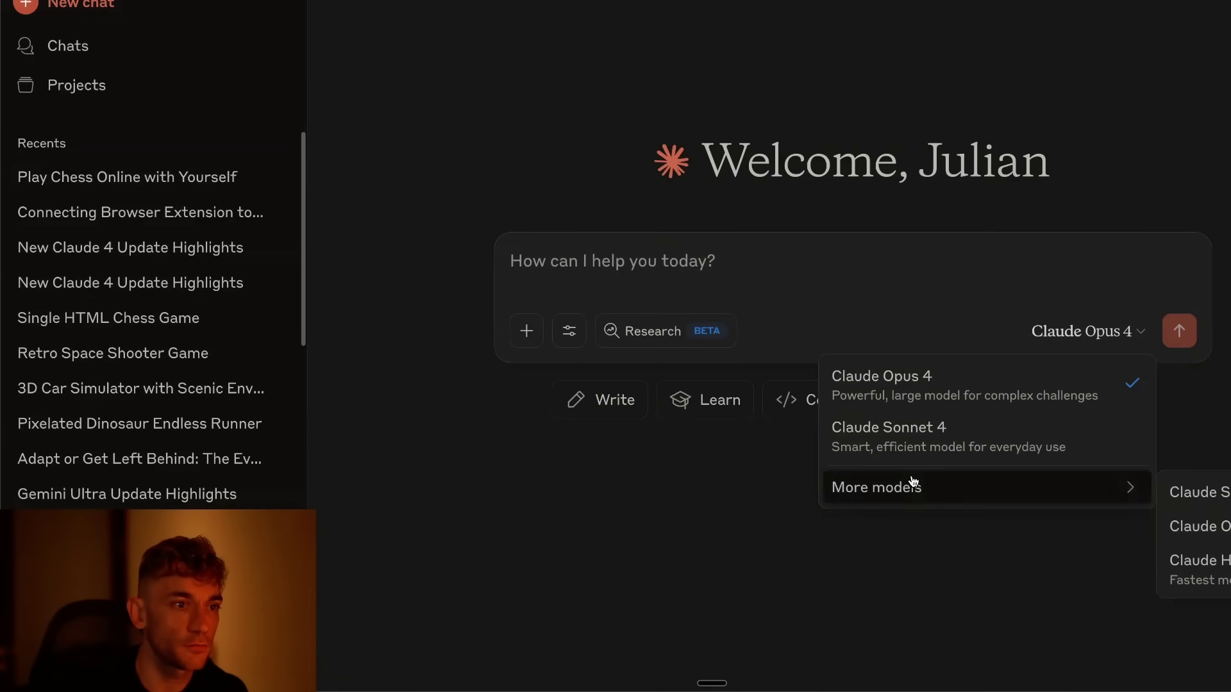
{"action": "left_click", "coordinate": [1210, 492]}
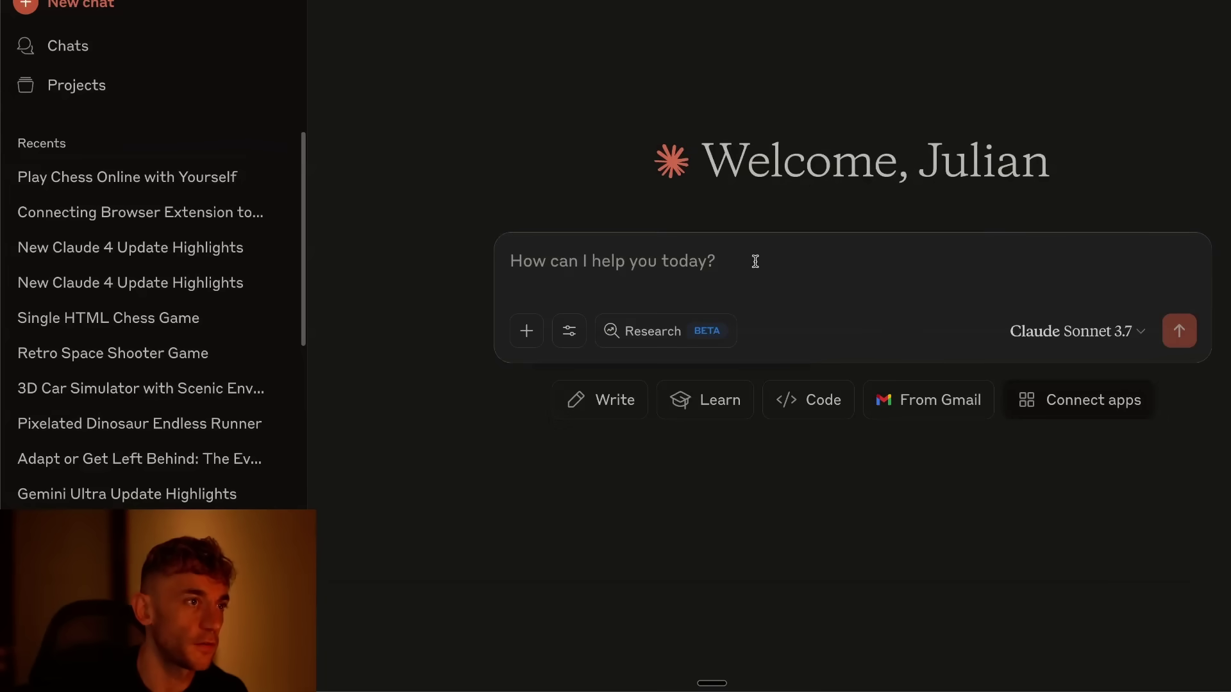
{"action": "key", "text": "ctrl+v"}
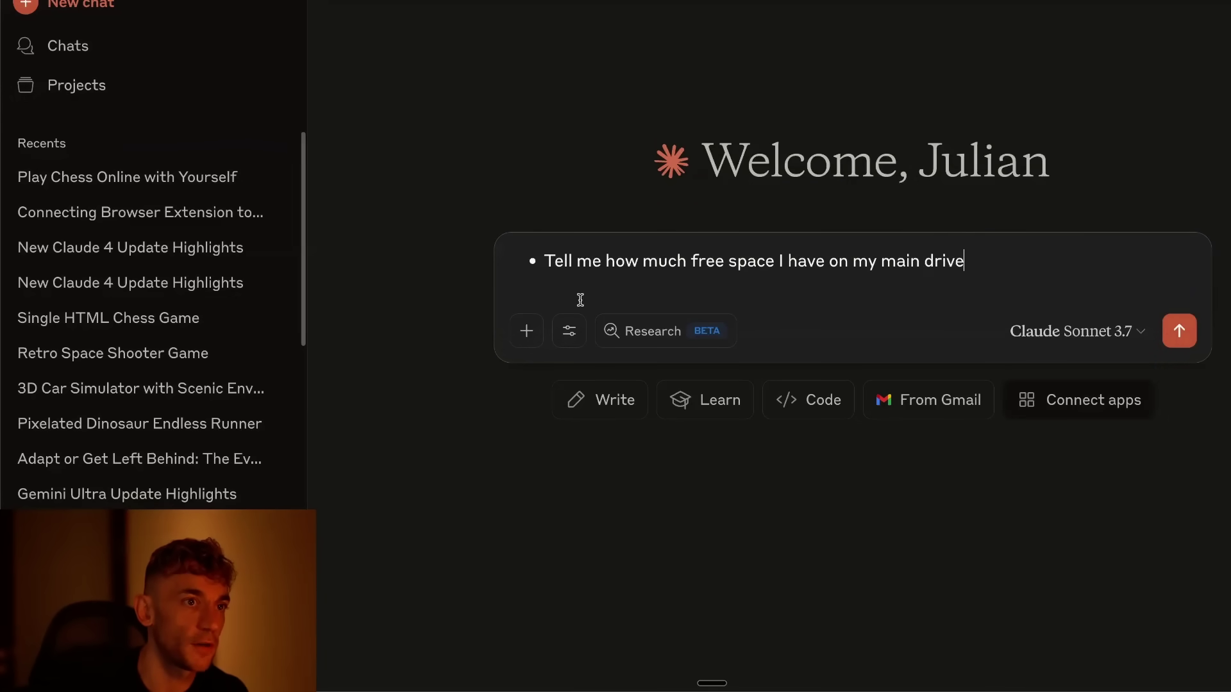
{"action": "key", "text": "Return"}
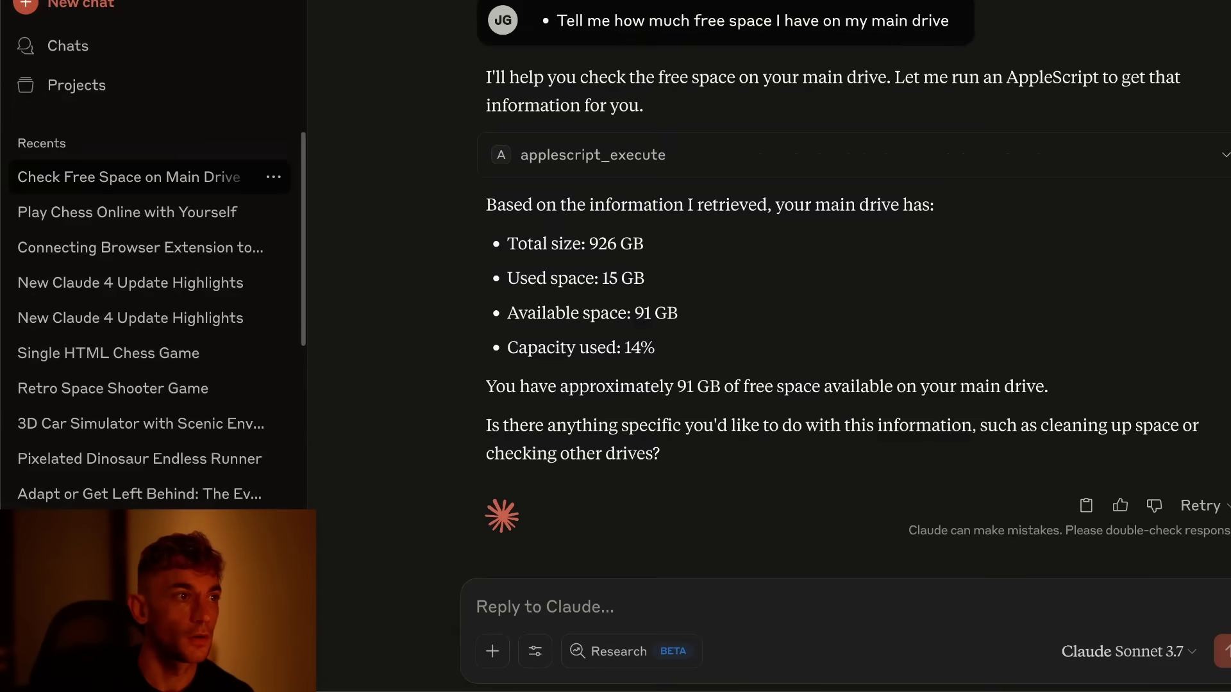
Expand the applescript_execute call and scroll through its Request and Response.
{"action": "left_click", "coordinate": [769, 156]}
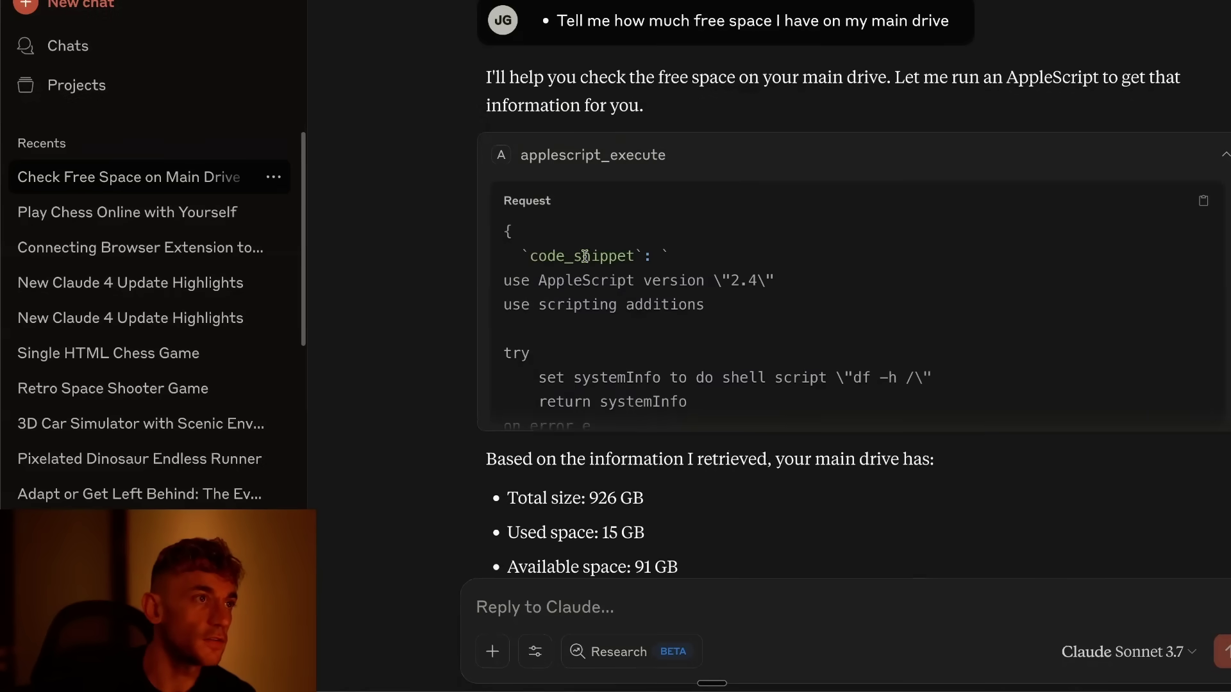
{"action": "scroll", "coordinate": [719, 270], "scroll_direction": "down", "scroll_amount": 3}
{"action": "scroll", "coordinate": [731, 276], "scroll_direction": "down", "scroll_amount": 5}
{"action": "scroll", "coordinate": [743, 320], "scroll_direction": "up", "scroll_amount": 8}
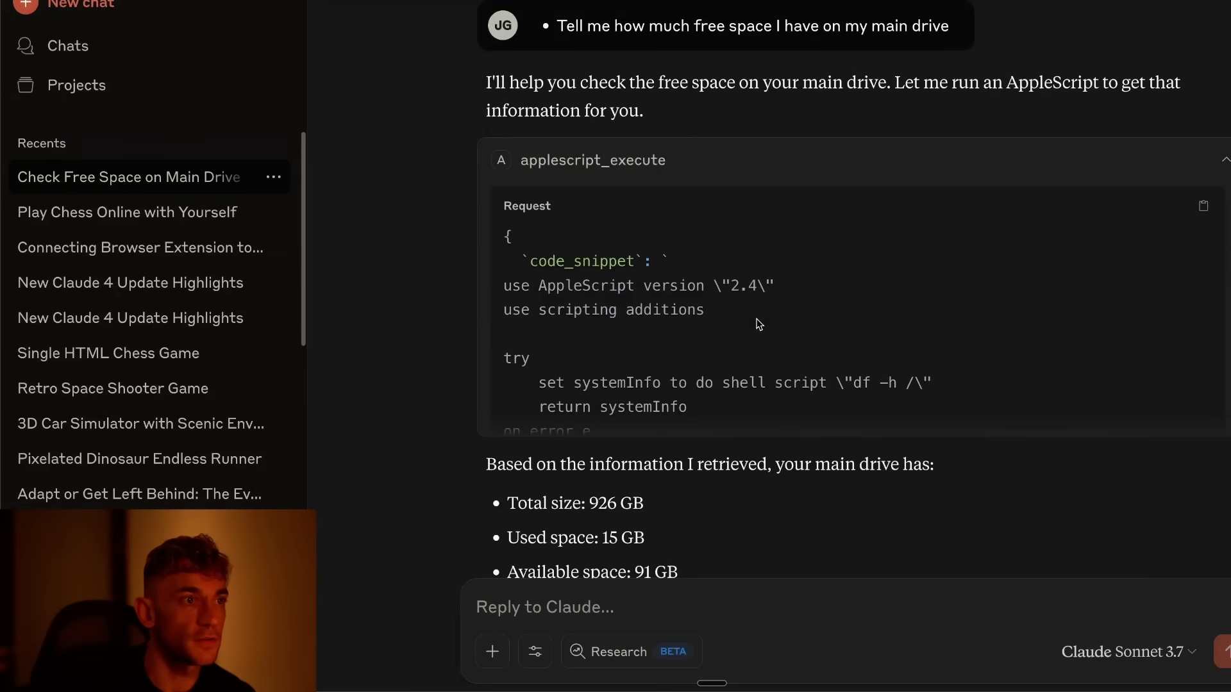
{"action": "scroll", "coordinate": [760, 327], "scroll_direction": "down", "scroll_amount": 5}
{"action": "scroll", "coordinate": [795, 339], "scroll_direction": "up", "scroll_amount": 5}
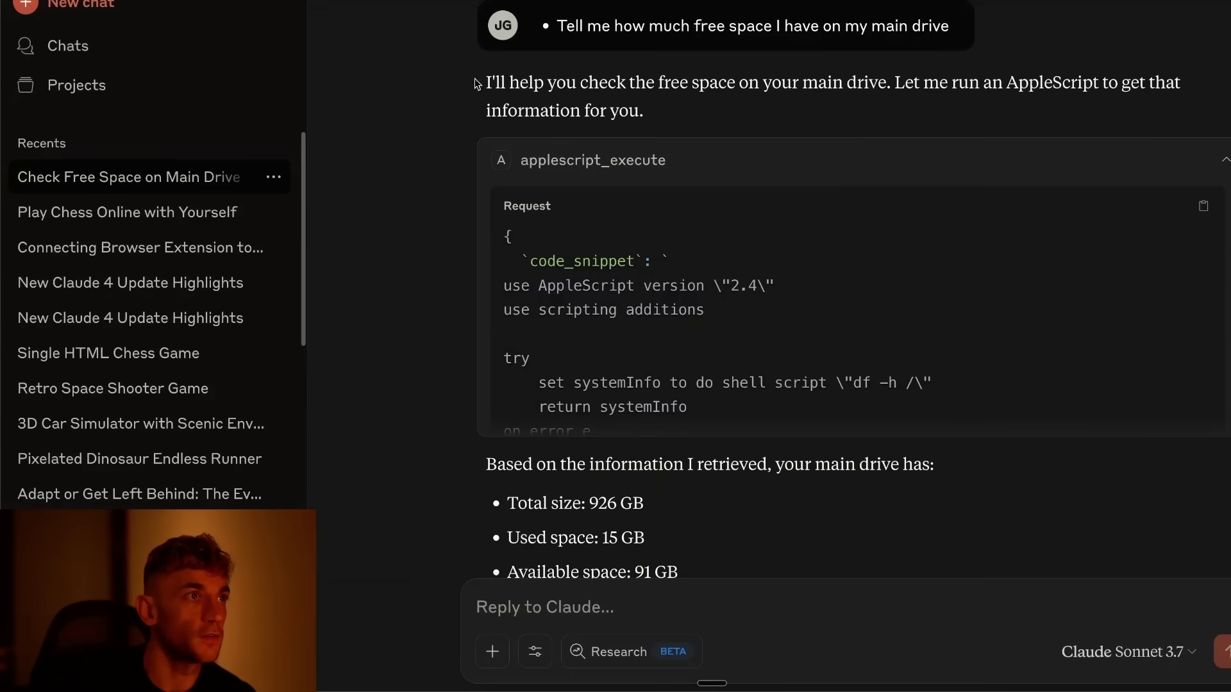
Highlight Claude's AppleScript opening line, the disk-usage header row and the drive-figures intro sentence.
{"action": "left_click_drag", "start_coordinate": [477, 84], "coordinate": [1188, 113]}
{"action": "scroll", "coordinate": [763, 269], "scroll_direction": "down", "scroll_amount": 4}
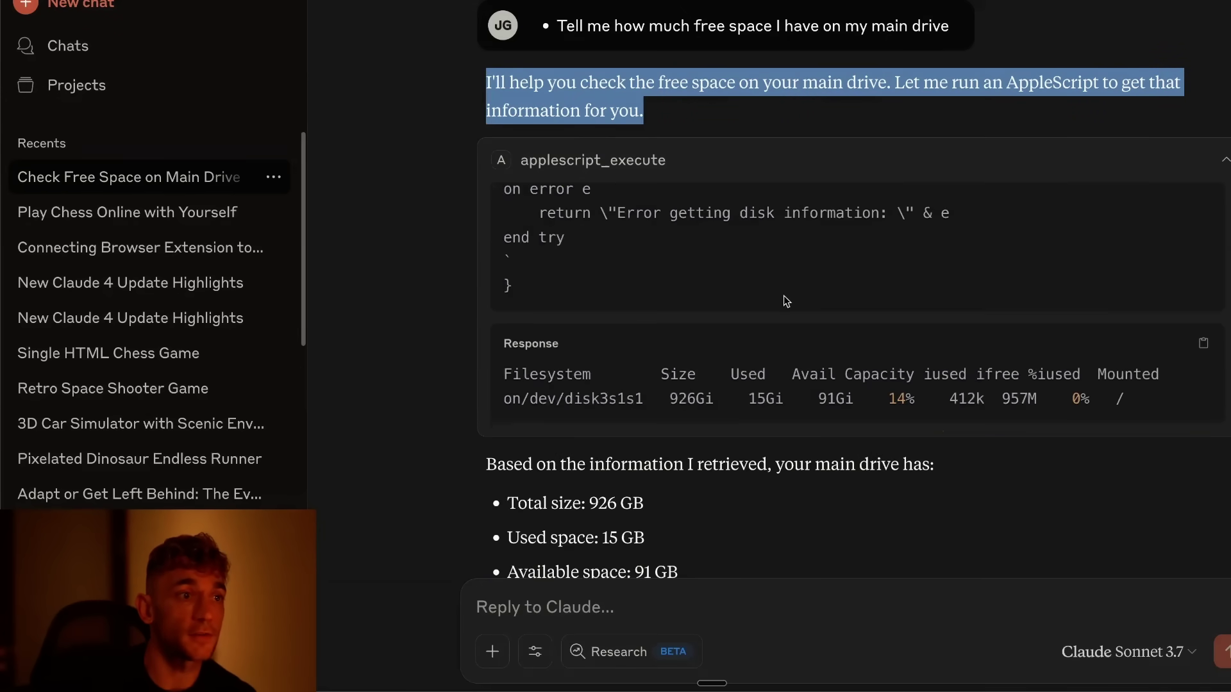
{"action": "scroll", "coordinate": [794, 242], "scroll_direction": "down", "scroll_amount": 4}
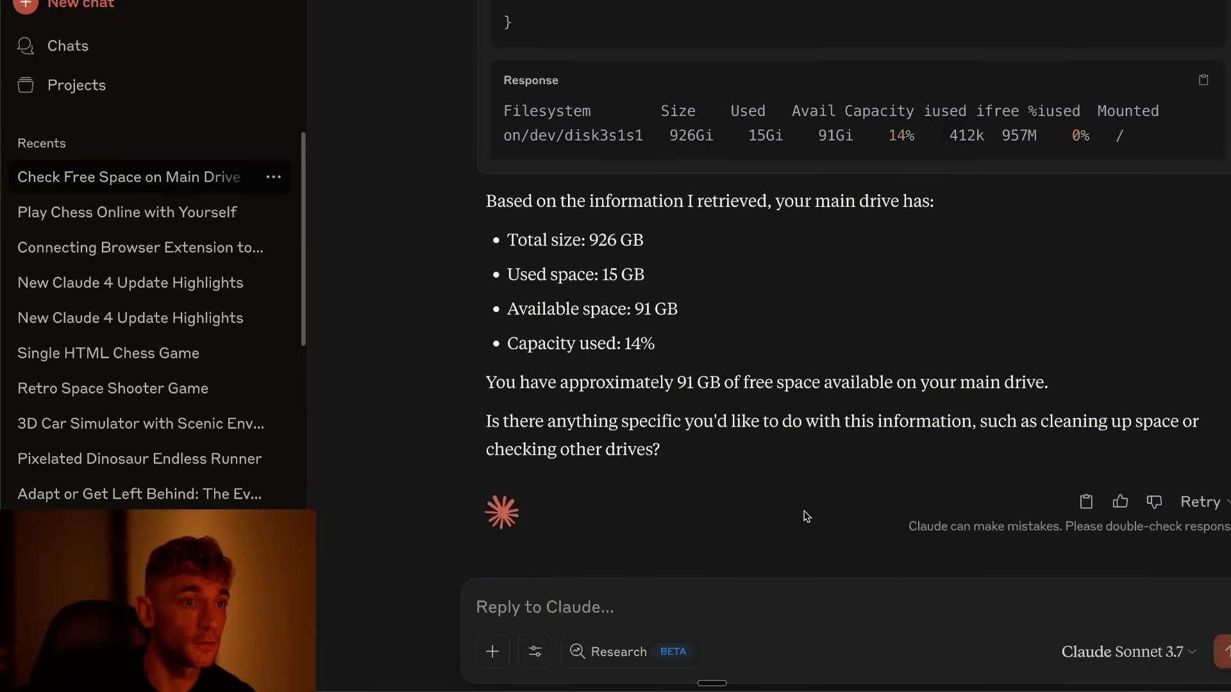
{"action": "left_click_drag", "start_coordinate": [477, 101], "coordinate": [1119, 103]}
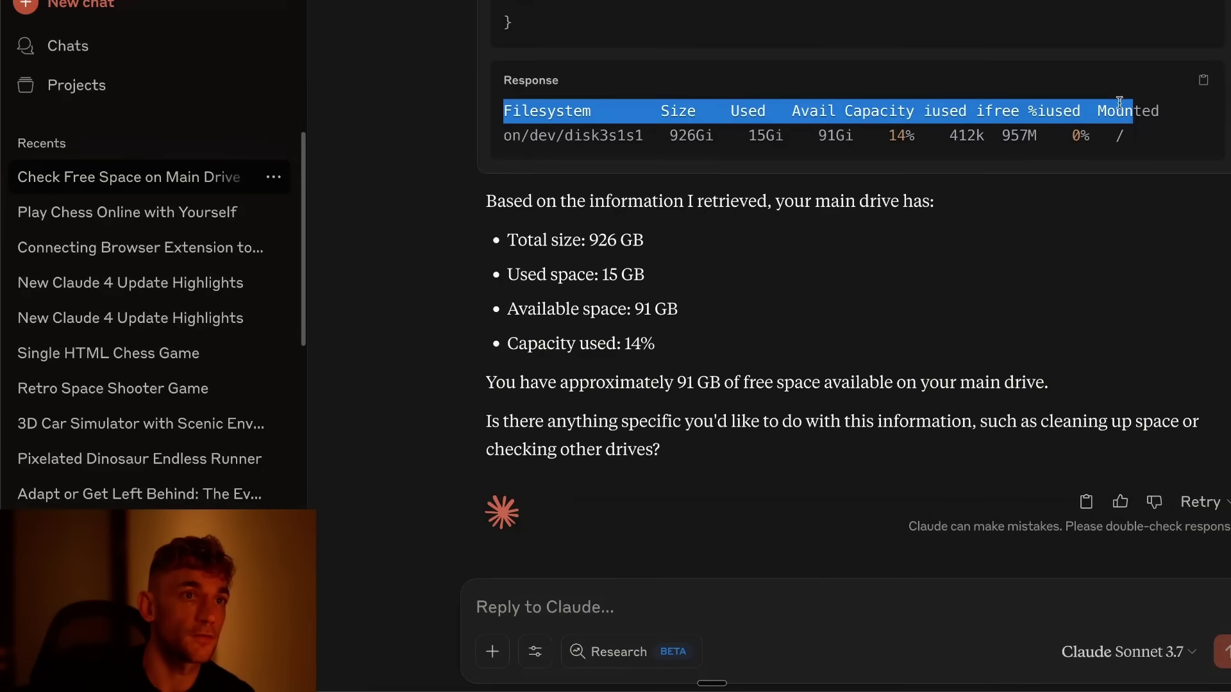
{"action": "left_click_drag", "start_coordinate": [475, 199], "coordinate": [989, 193]}
{"action": "left_click", "coordinate": [820, 240]}
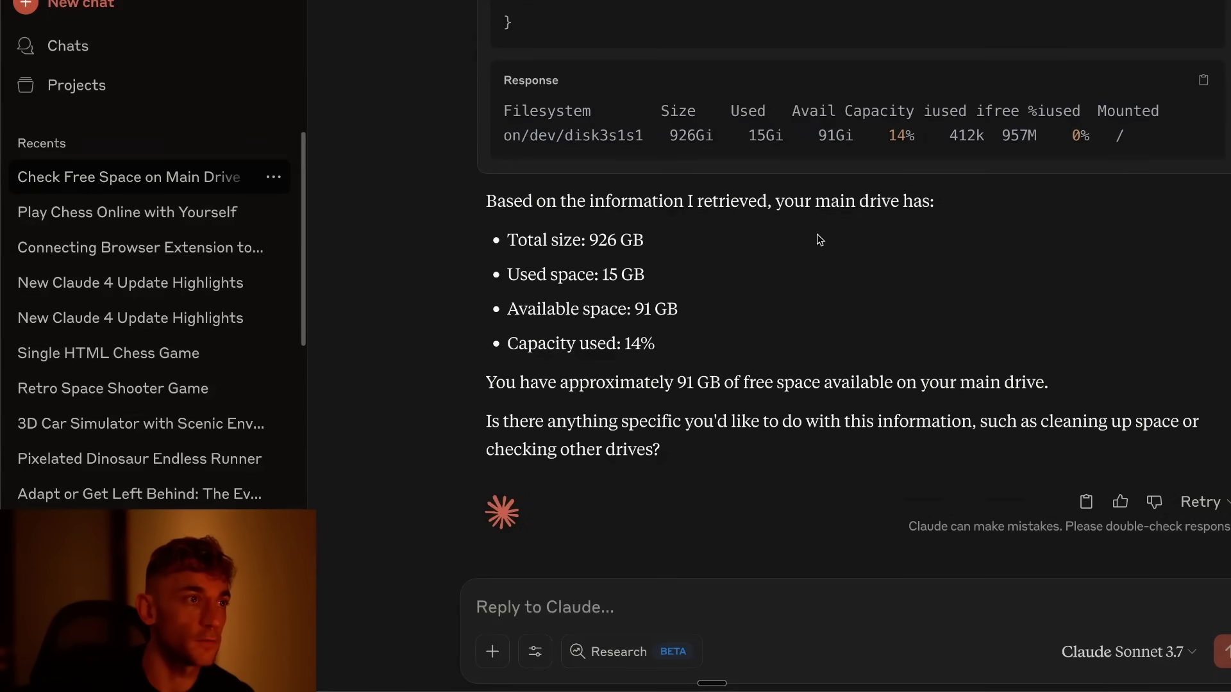
Highlight the Total size 926 GB, Capacity used 14% and 91 GB free lines.
{"action": "left_click_drag", "start_coordinate": [506, 246], "coordinate": [732, 241]}
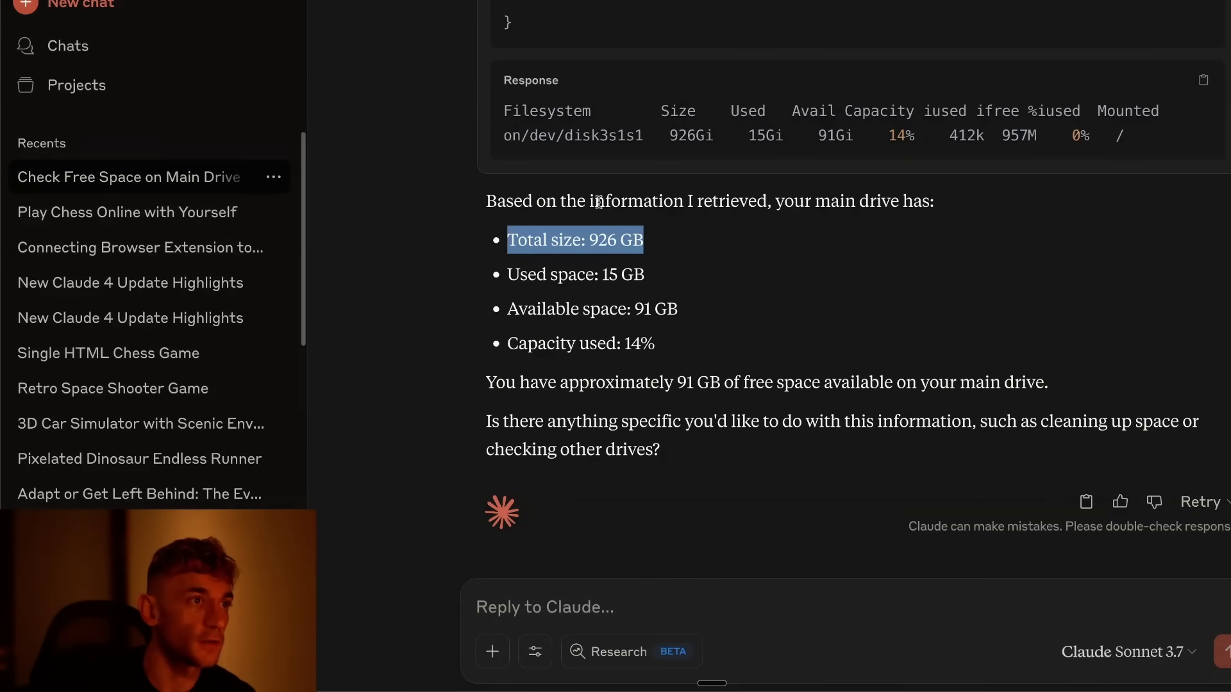
{"action": "left_click_drag", "start_coordinate": [505, 354], "coordinate": [671, 357]}
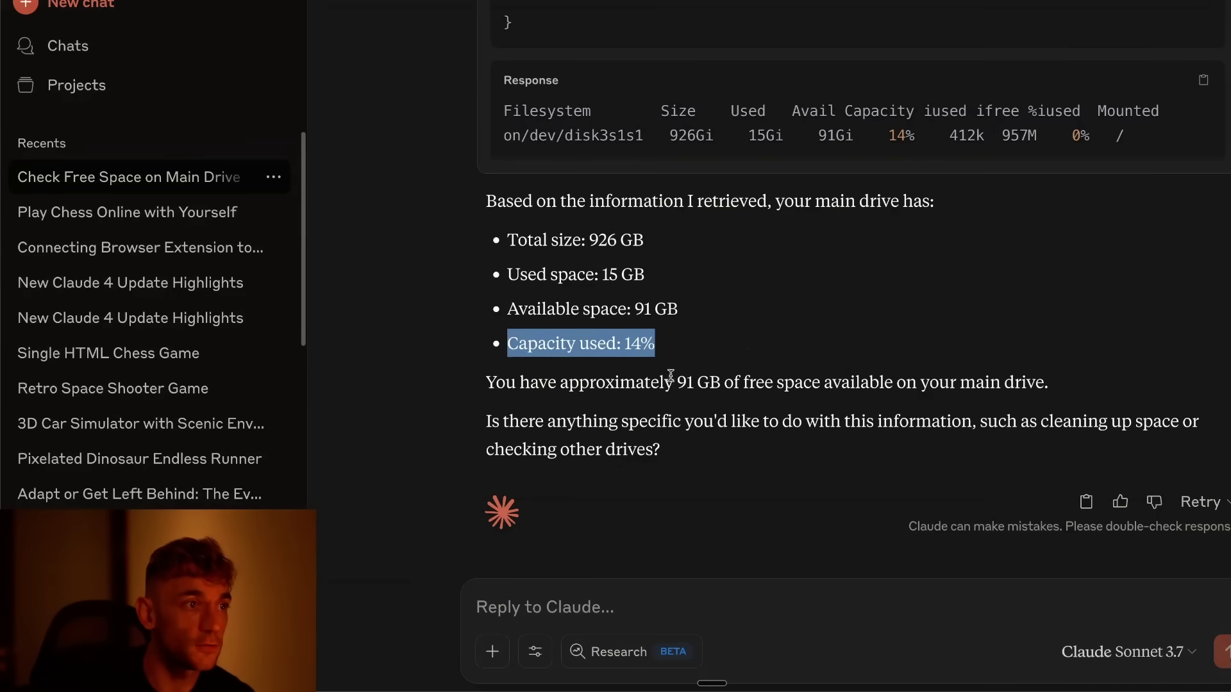
{"action": "left_click", "coordinate": [471, 383]}
{"action": "left_click_drag", "start_coordinate": [1035, 360], "coordinate": [1077, 380]}
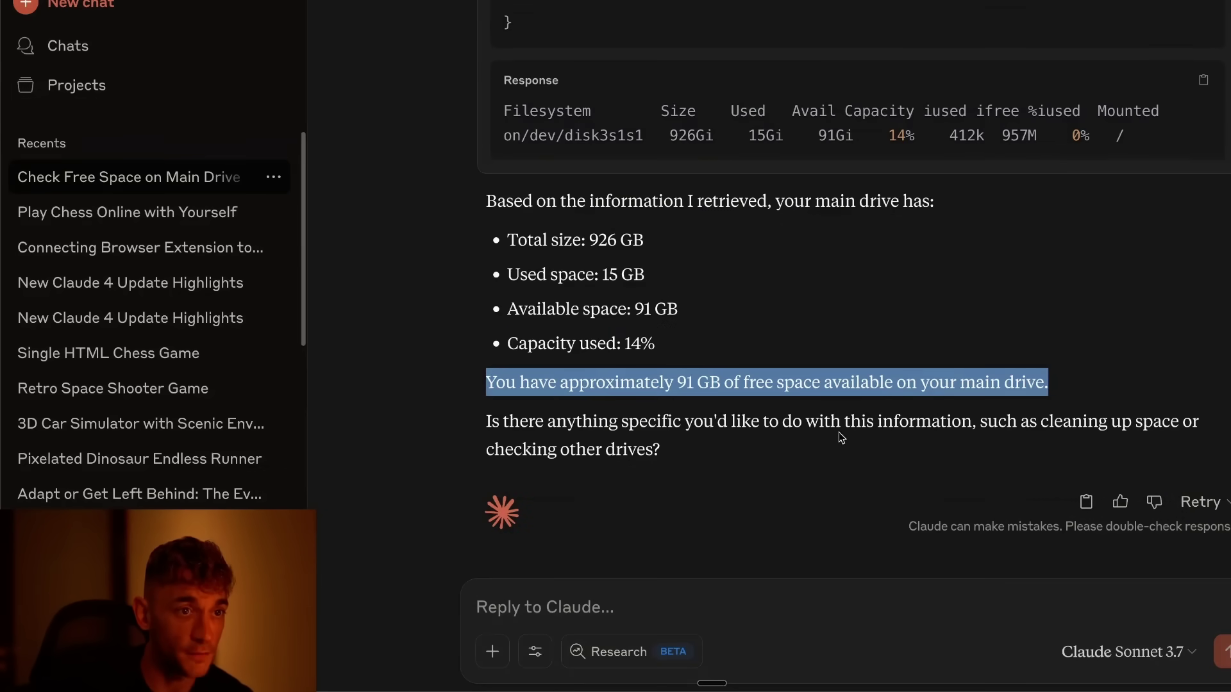
{"action": "left_click", "coordinate": [738, 399]}
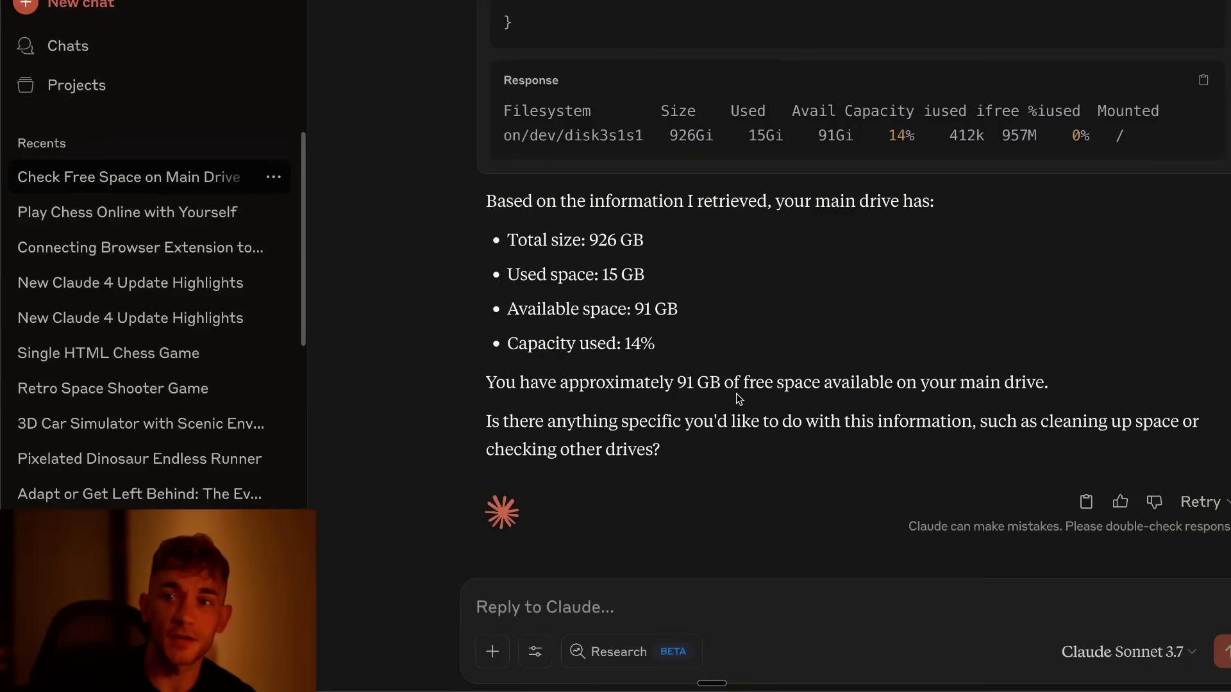
{"action": "scroll", "coordinate": [728, 469], "scroll_direction": "up", "scroll_amount": 5}
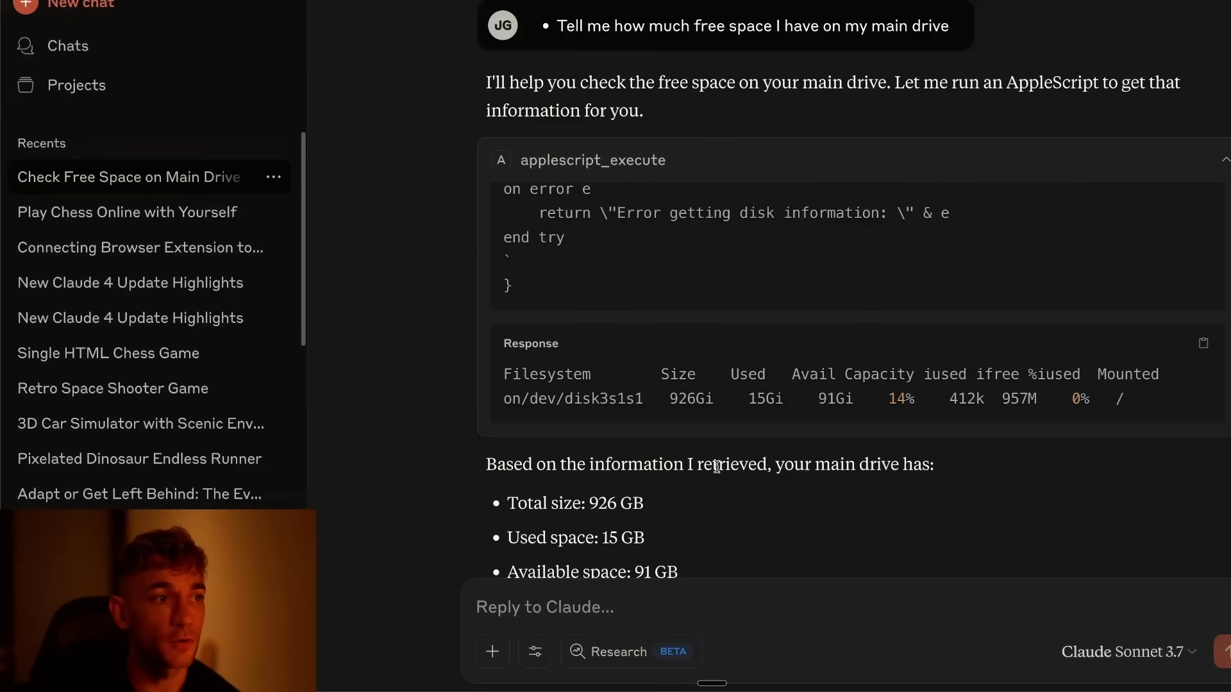
{"action": "scroll", "coordinate": [737, 500], "scroll_direction": "down", "scroll_amount": 5}
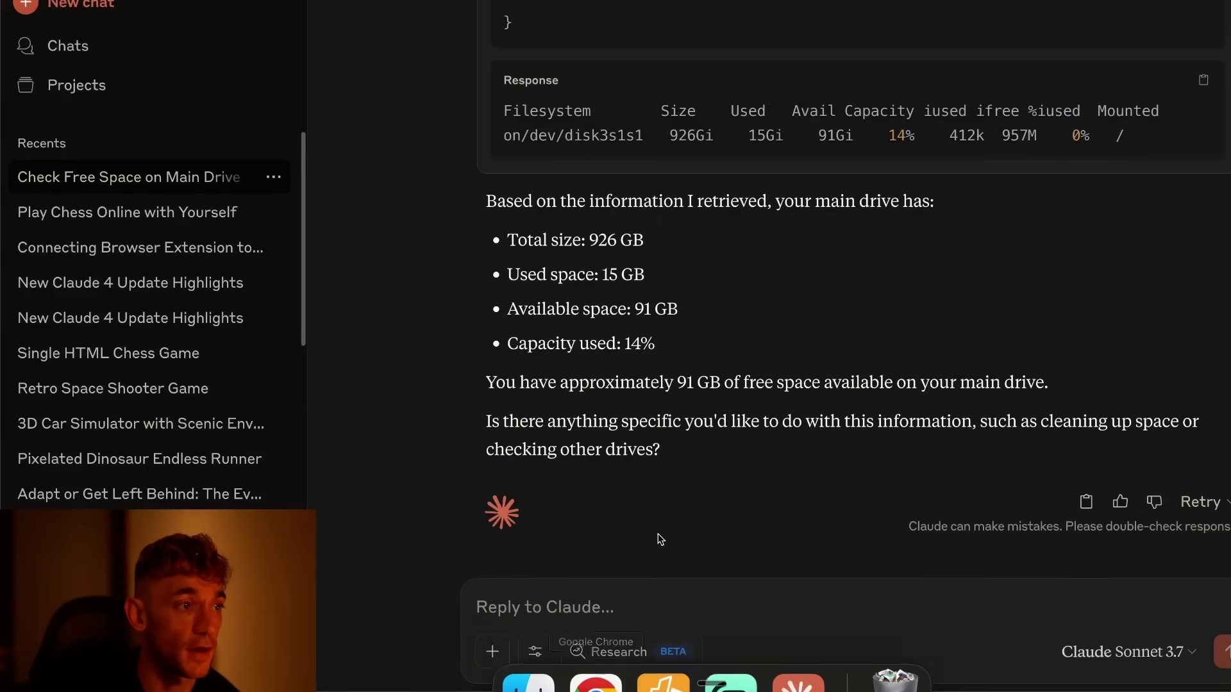
Ask Claude 'what is my battery %'.
{"action": "left_click", "coordinate": [658, 577]}
{"action": "type", "text": "what is my battery %"}
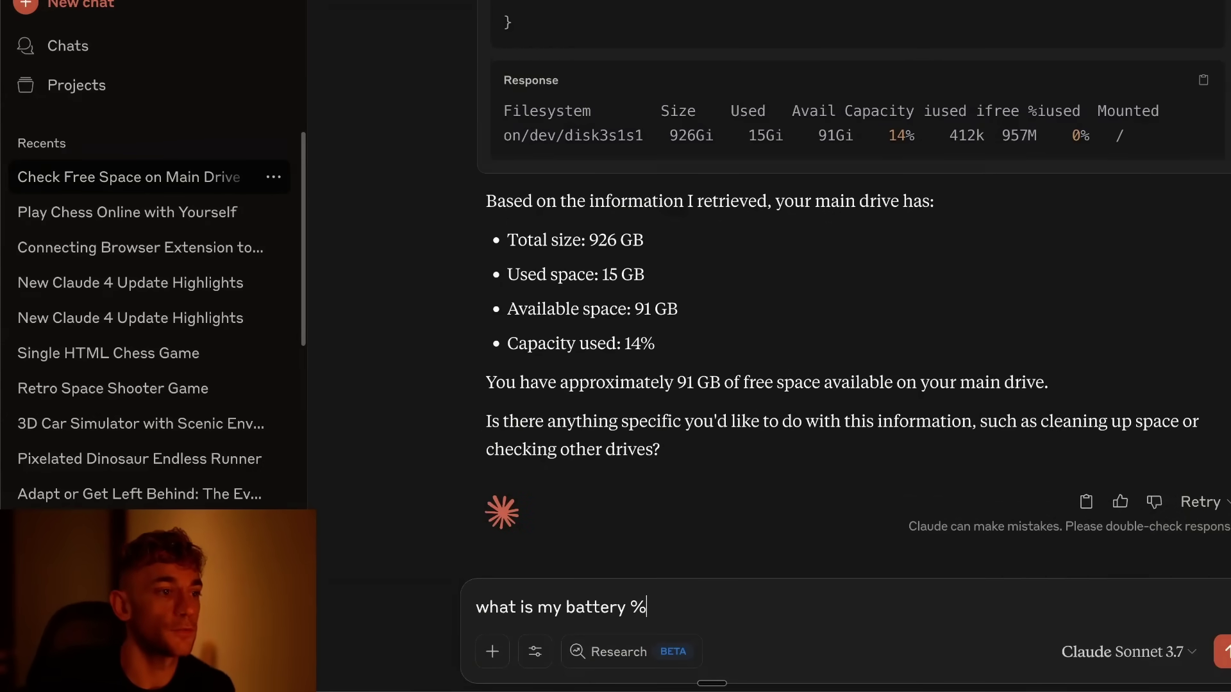
{"action": "key", "text": "Return"}
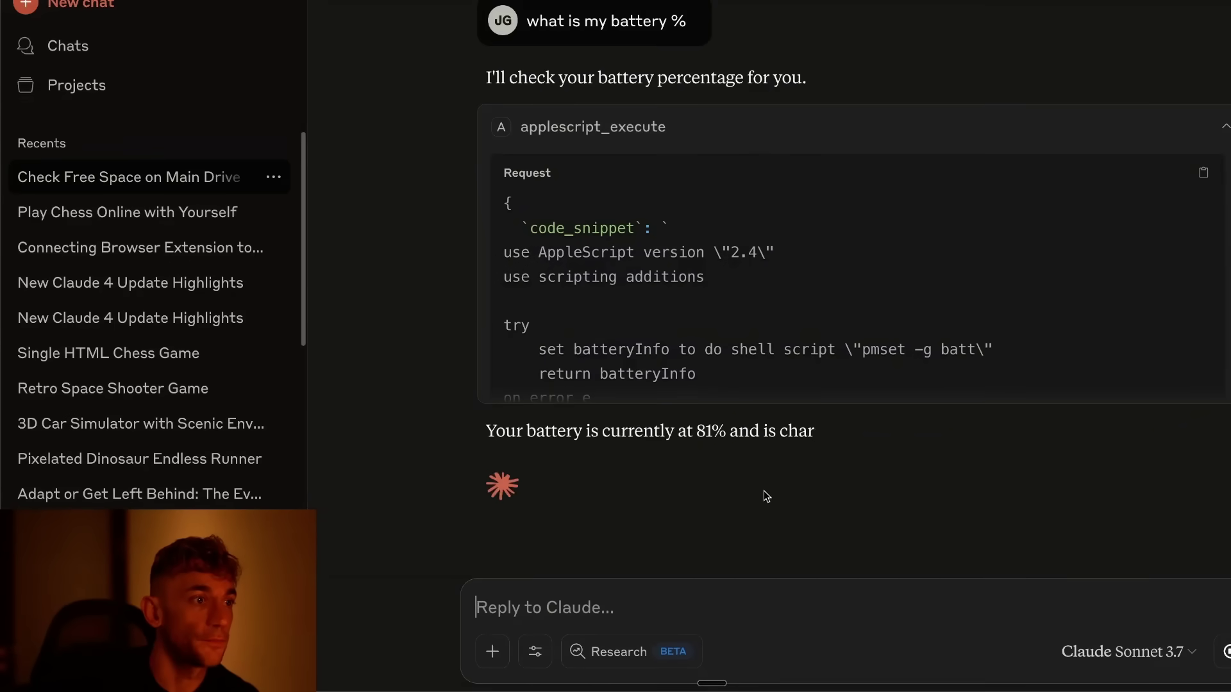
Highlight the 81% charging answer, the time to full charge, and the AC power sentence.
{"action": "triple_click", "coordinate": [811, 223]}
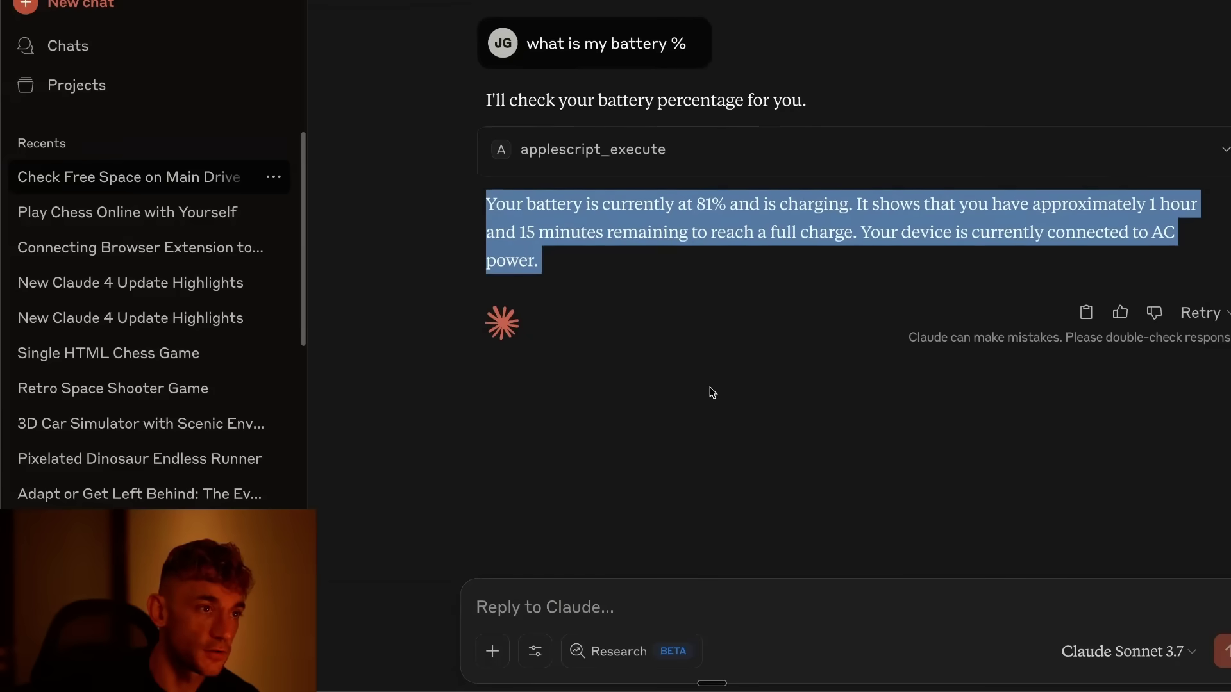
{"action": "left_click", "coordinate": [813, 223]}
{"action": "left_click_drag", "start_coordinate": [841, 204], "coordinate": [888, 239]}
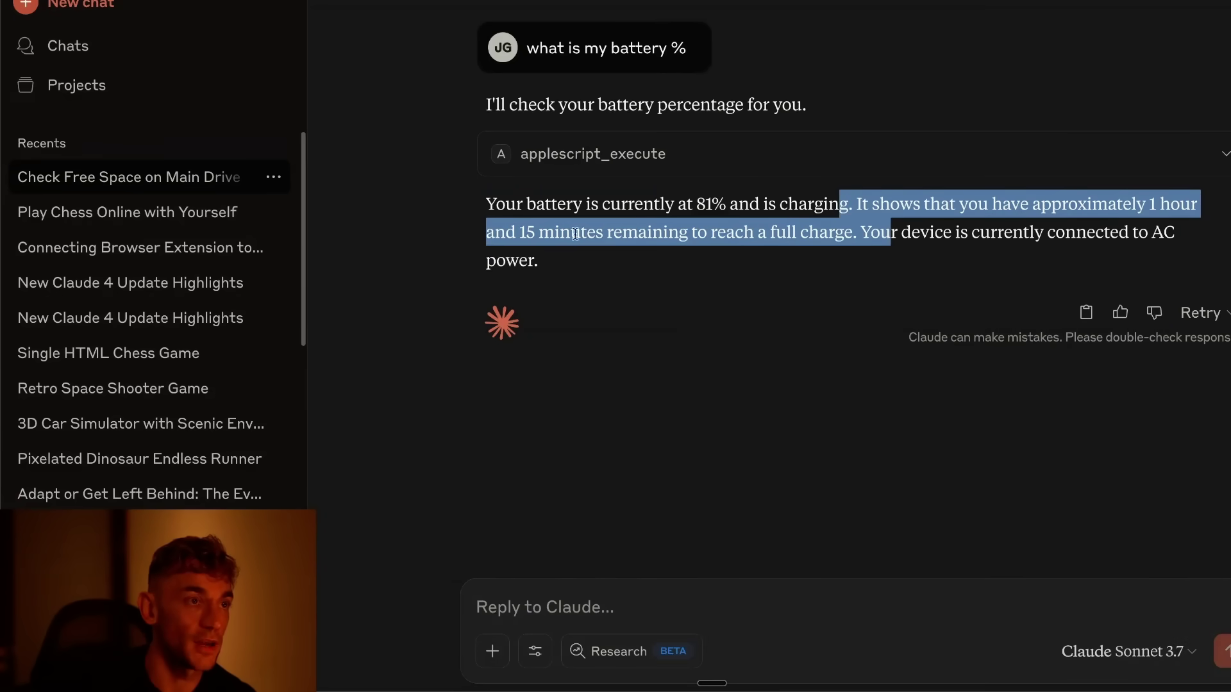
{"action": "left_click", "coordinate": [732, 266]}
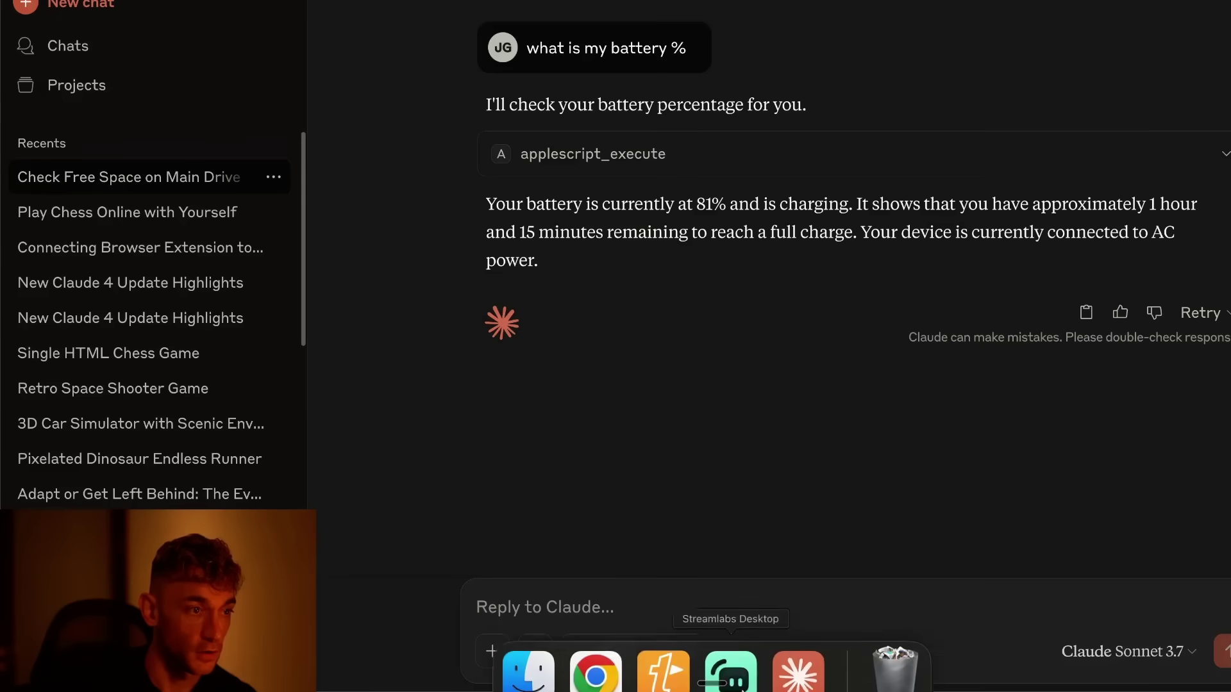
{"action": "left_click_drag", "start_coordinate": [863, 231], "coordinate": [1072, 244]}
{"action": "left_click", "coordinate": [570, 338]}
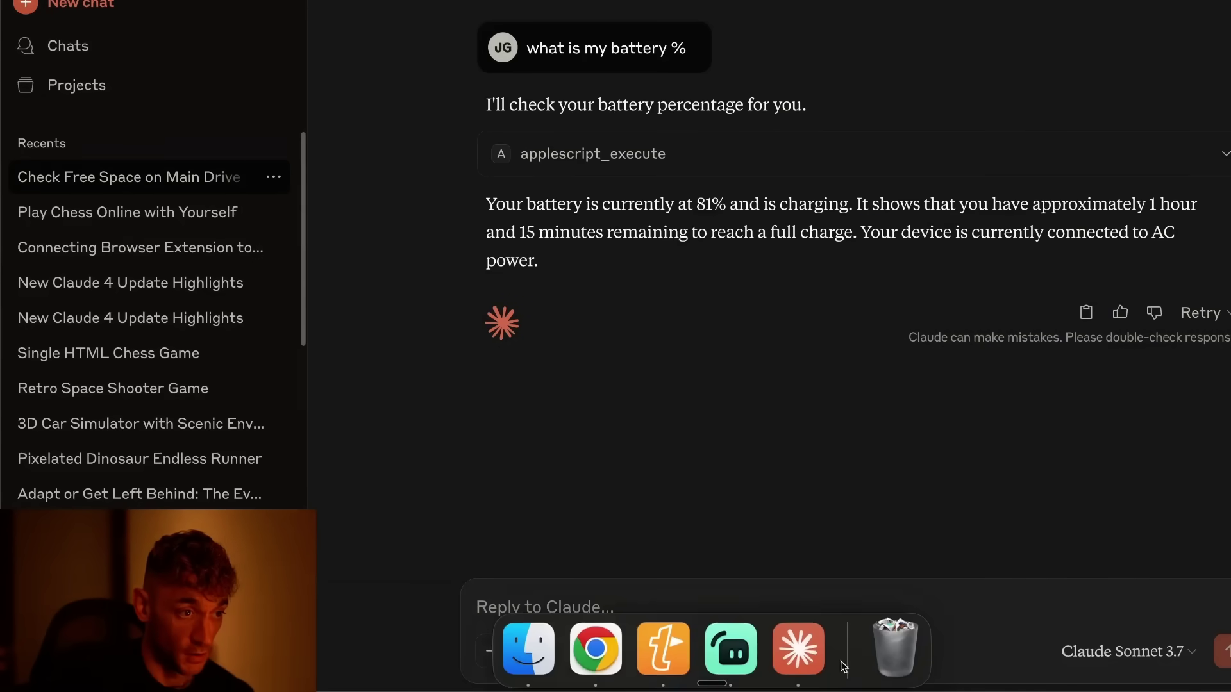
In Chrome, review the Skool MCP lesson's setup steps and example prompts.
{"action": "left_click", "coordinate": [607, 676]}
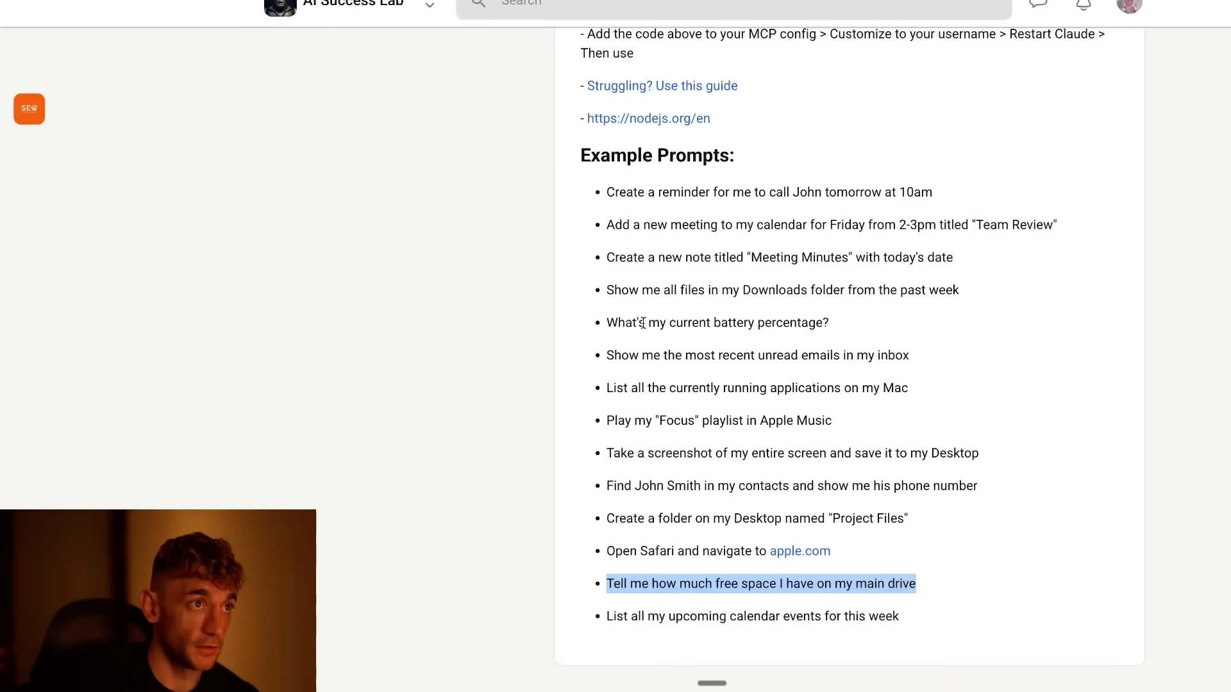
{"action": "scroll", "coordinate": [867, 363], "scroll_direction": "up", "scroll_amount": 15}
{"action": "scroll", "coordinate": [867, 359], "scroll_direction": "down", "scroll_amount": 15}
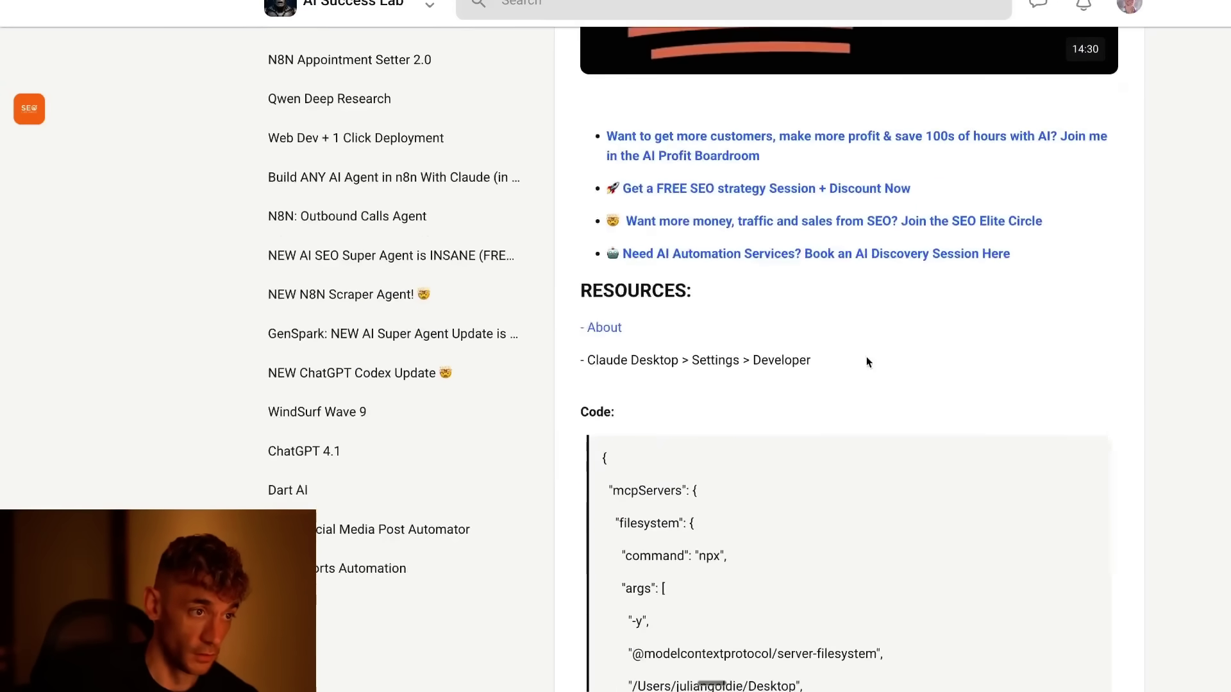
{"action": "left_click_drag", "start_coordinate": [538, 149], "coordinate": [1030, 562]}
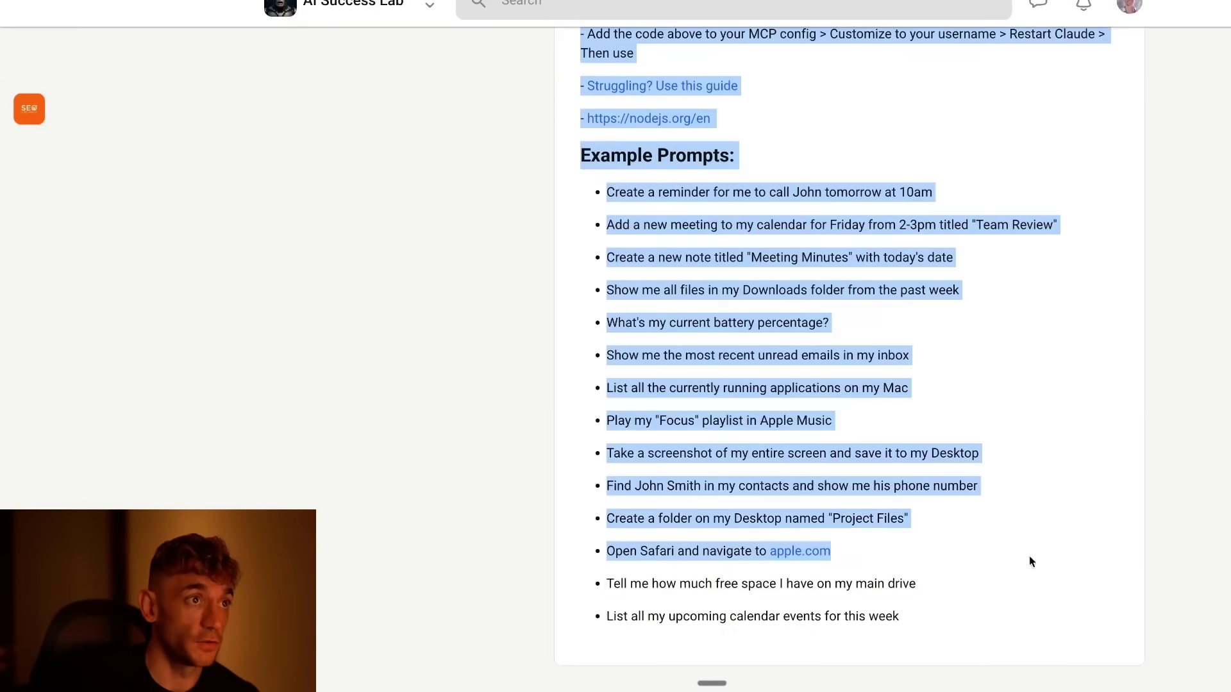
{"action": "left_click", "coordinate": [676, 181]}
{"action": "scroll", "coordinate": [921, 324], "scroll_direction": "up", "scroll_amount": 15}
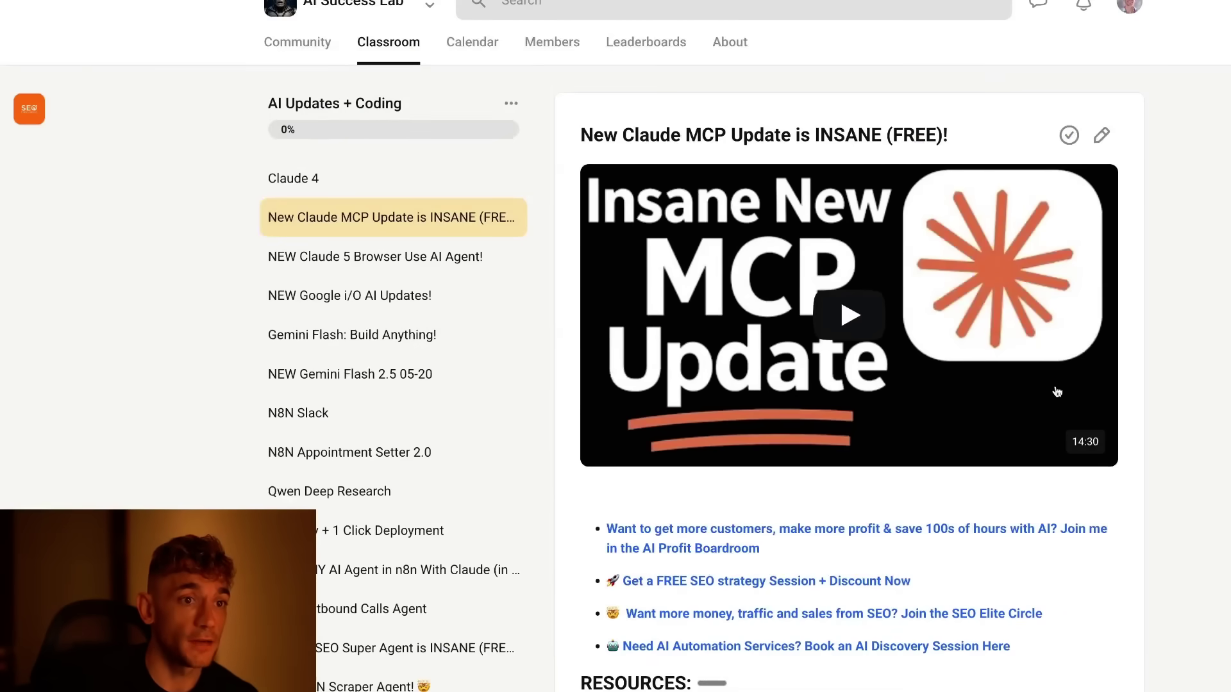
{"action": "scroll", "coordinate": [706, 438], "scroll_direction": "down", "scroll_amount": 6}
{"action": "scroll", "coordinate": [733, 431], "scroll_direction": "down", "scroll_amount": 3}
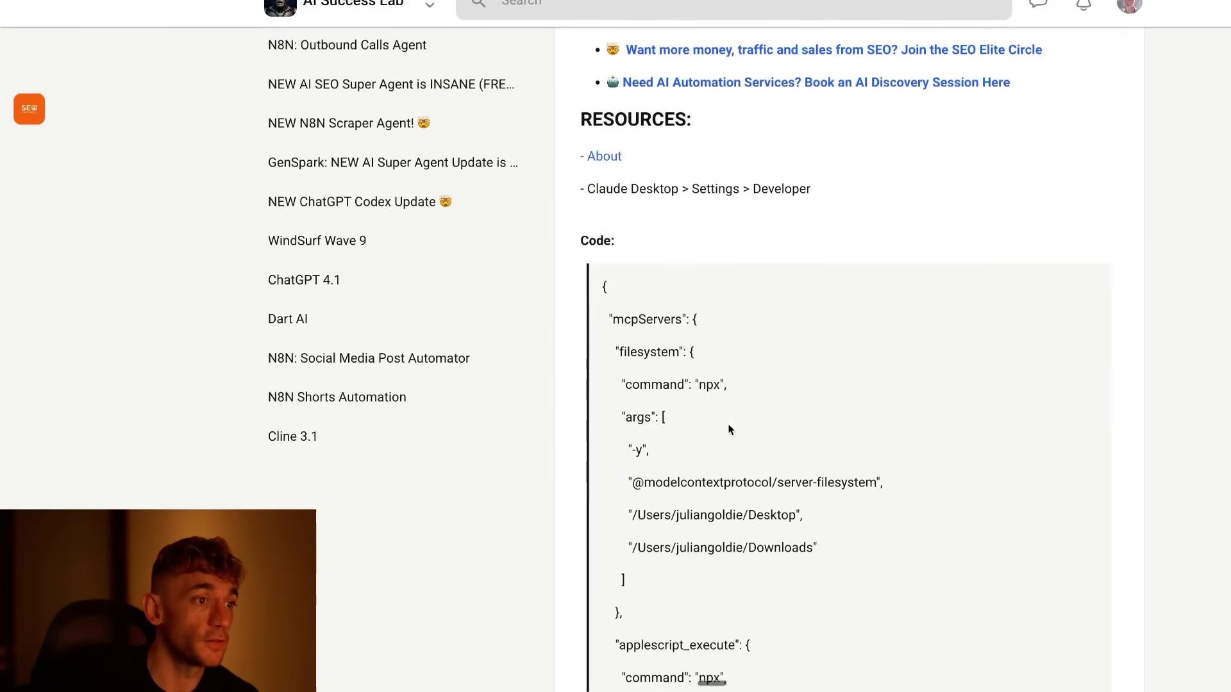
{"action": "scroll", "coordinate": [544, 515], "scroll_direction": "up", "scroll_amount": 9}
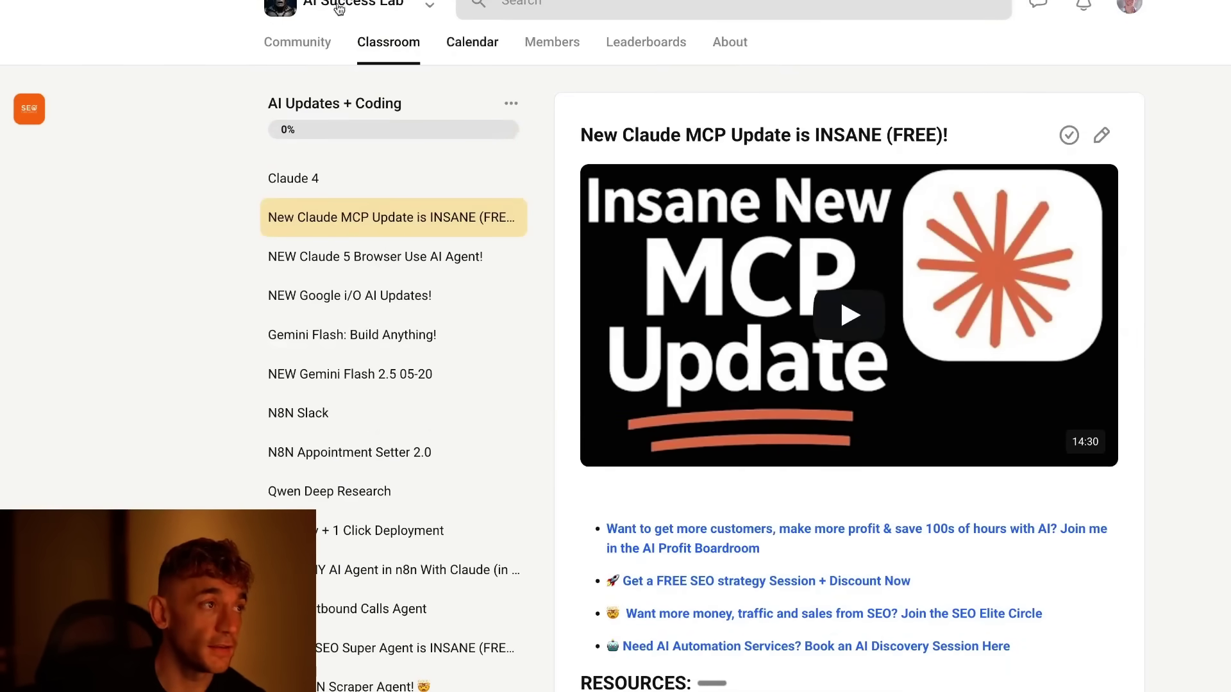
Open the Claude 4 lesson, browse the community feed, then show the Classroom's course list.
{"action": "left_click", "coordinate": [375, 187]}
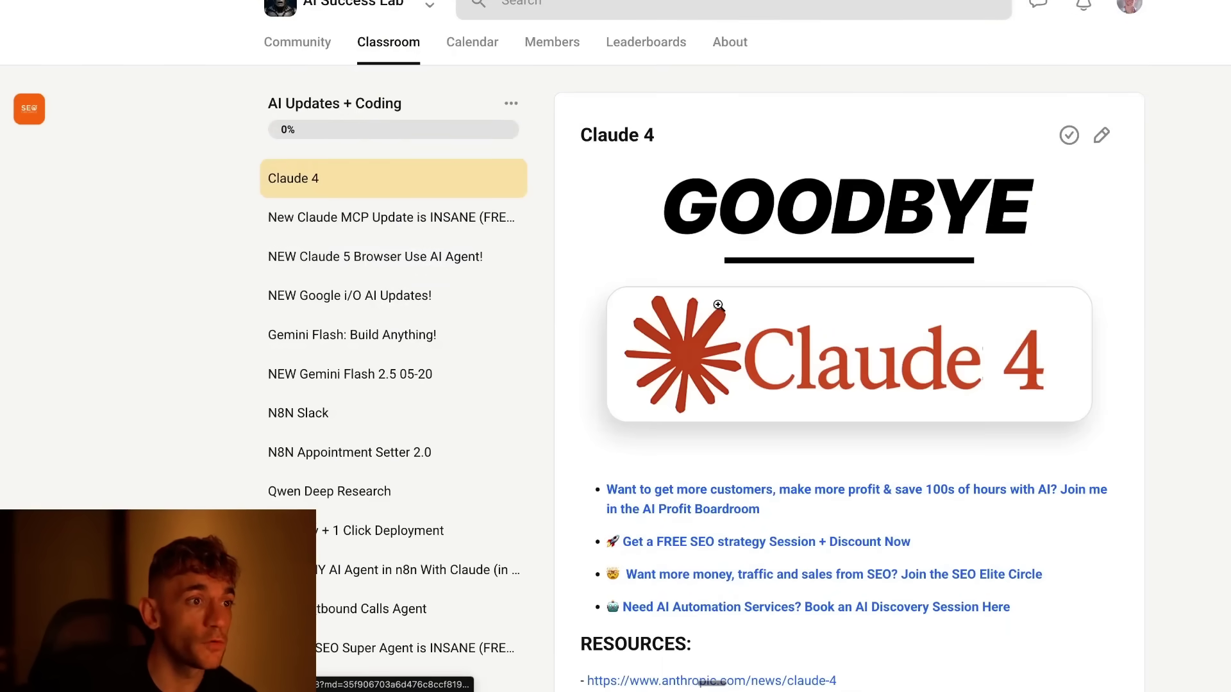
{"action": "scroll", "coordinate": [720, 305], "scroll_direction": "down", "scroll_amount": 8}
{"action": "scroll", "coordinate": [805, 356], "scroll_direction": "up", "scroll_amount": 8}
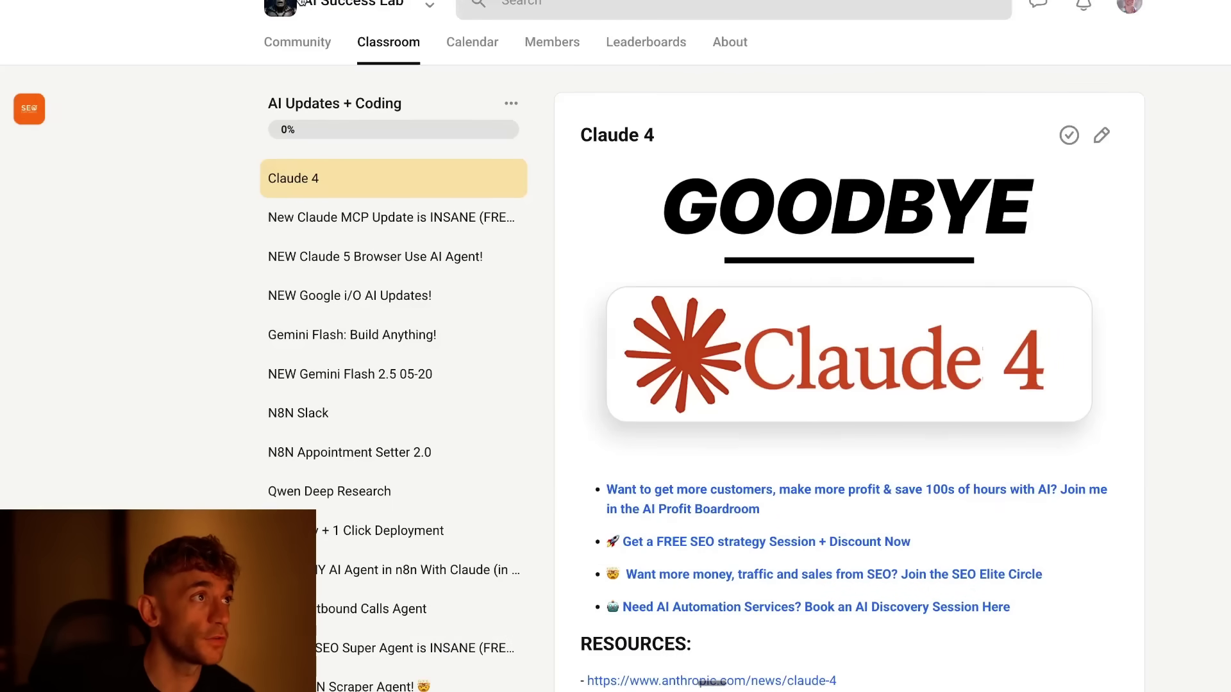
{"action": "left_click", "coordinate": [292, 12]}
{"action": "scroll", "coordinate": [1209, 440], "scroll_direction": "down", "scroll_amount": 7}
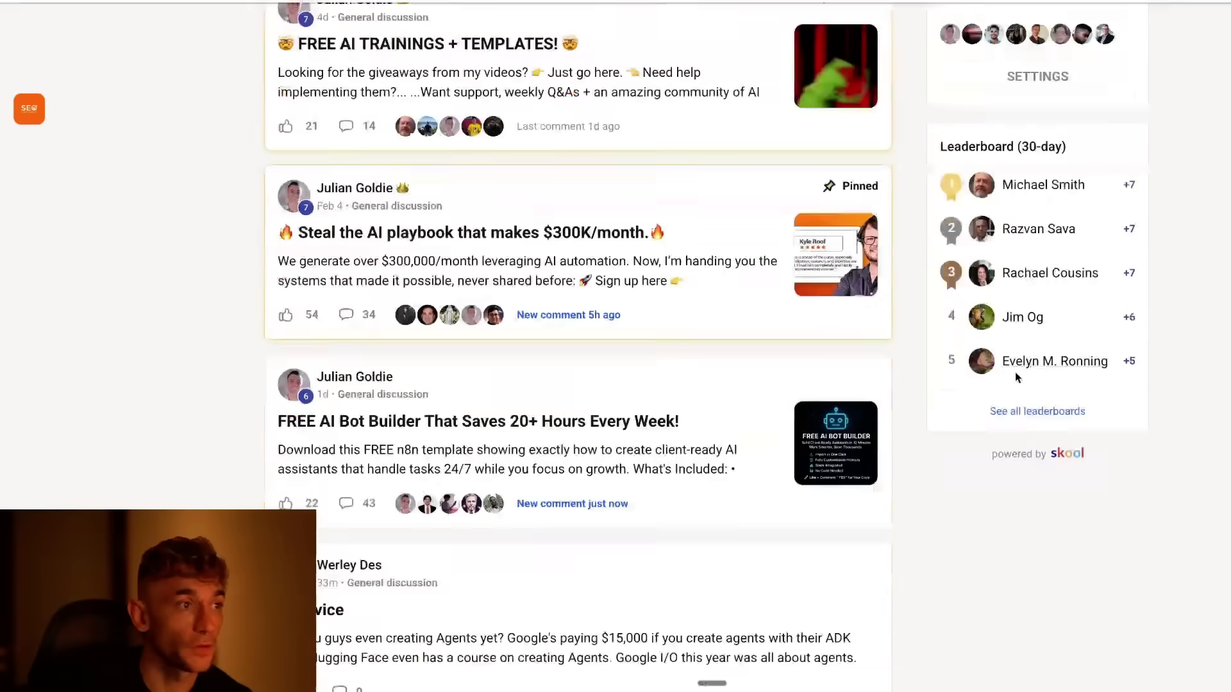
{"action": "scroll", "coordinate": [984, 346], "scroll_direction": "up", "scroll_amount": 7}
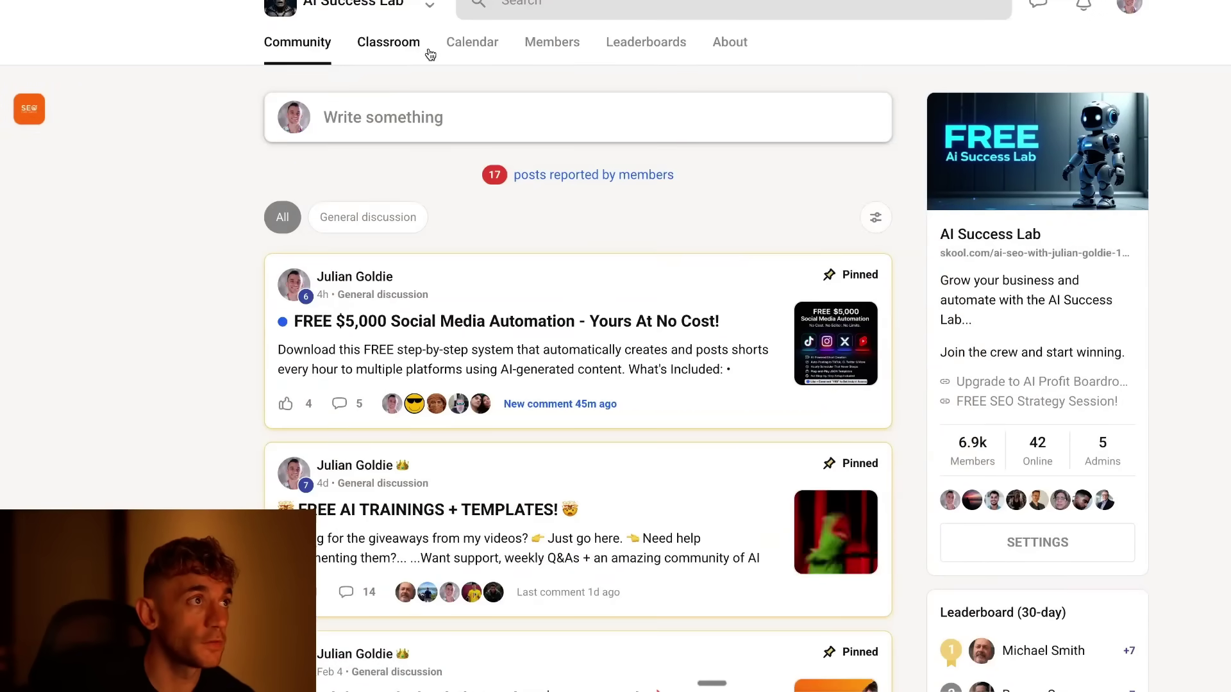
{"action": "scroll", "coordinate": [916, 346], "scroll_direction": "down", "scroll_amount": 1}
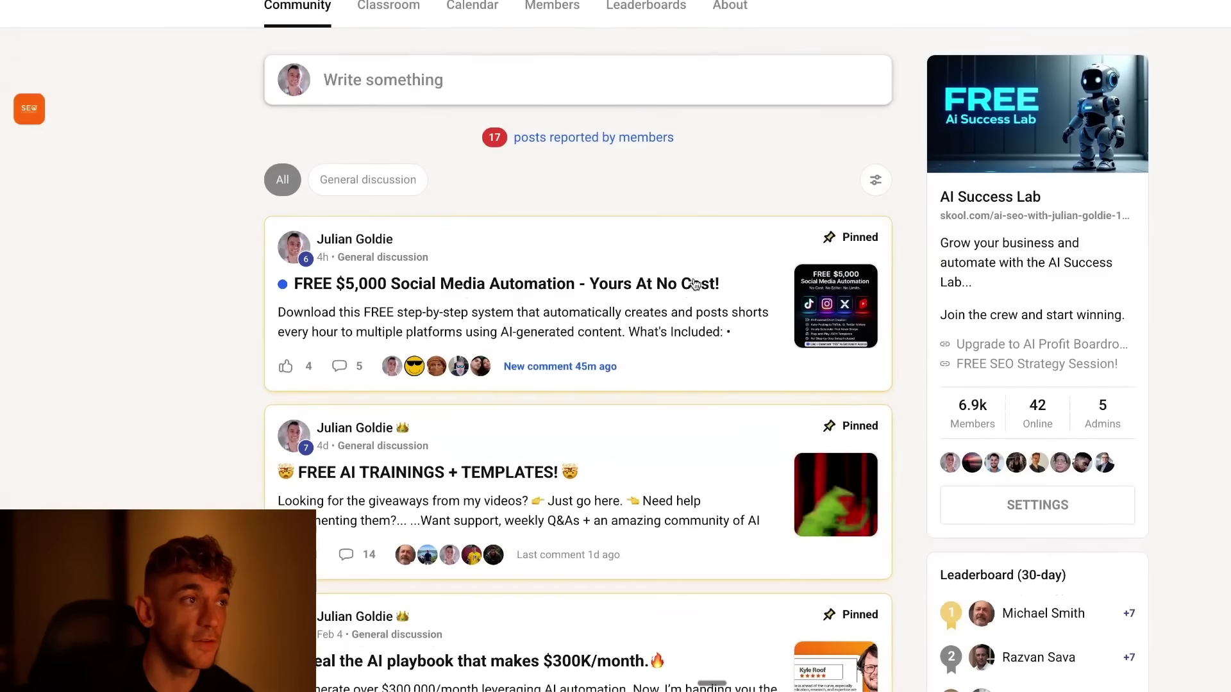
{"action": "scroll", "coordinate": [323, 197], "scroll_direction": "up", "scroll_amount": 1}
{"action": "left_click", "coordinate": [378, 46]}
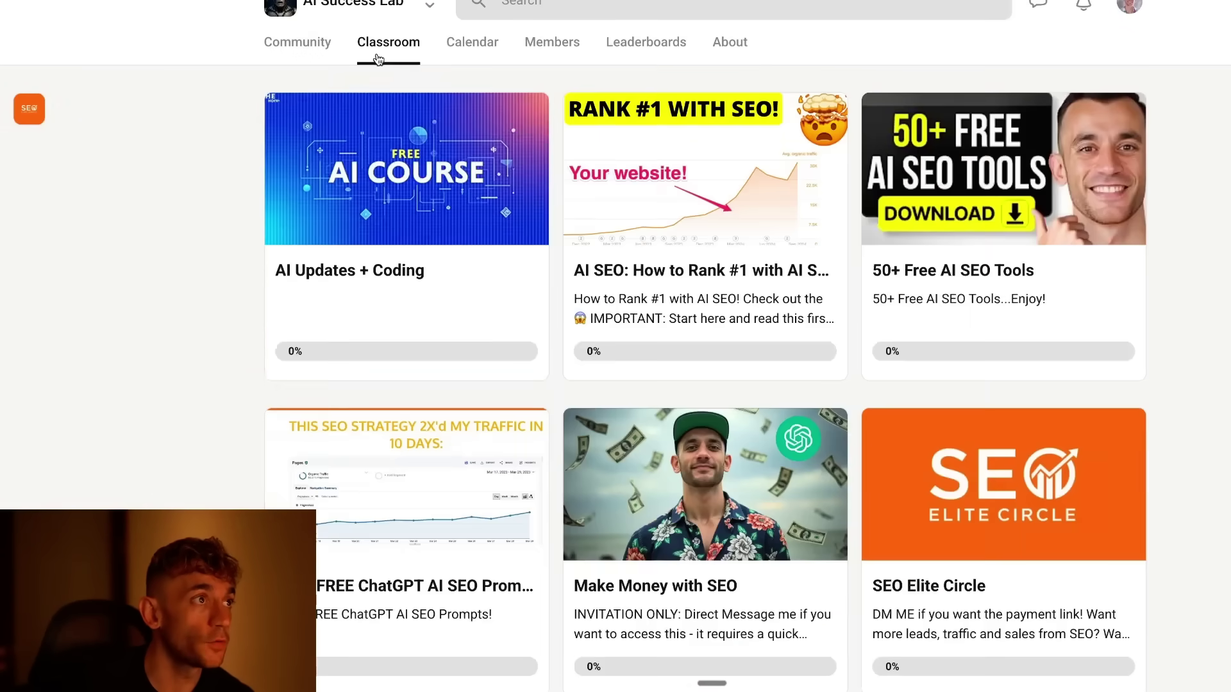
Open the AI Updates + Coding course and scroll through its page.
{"action": "left_click", "coordinate": [362, 217]}
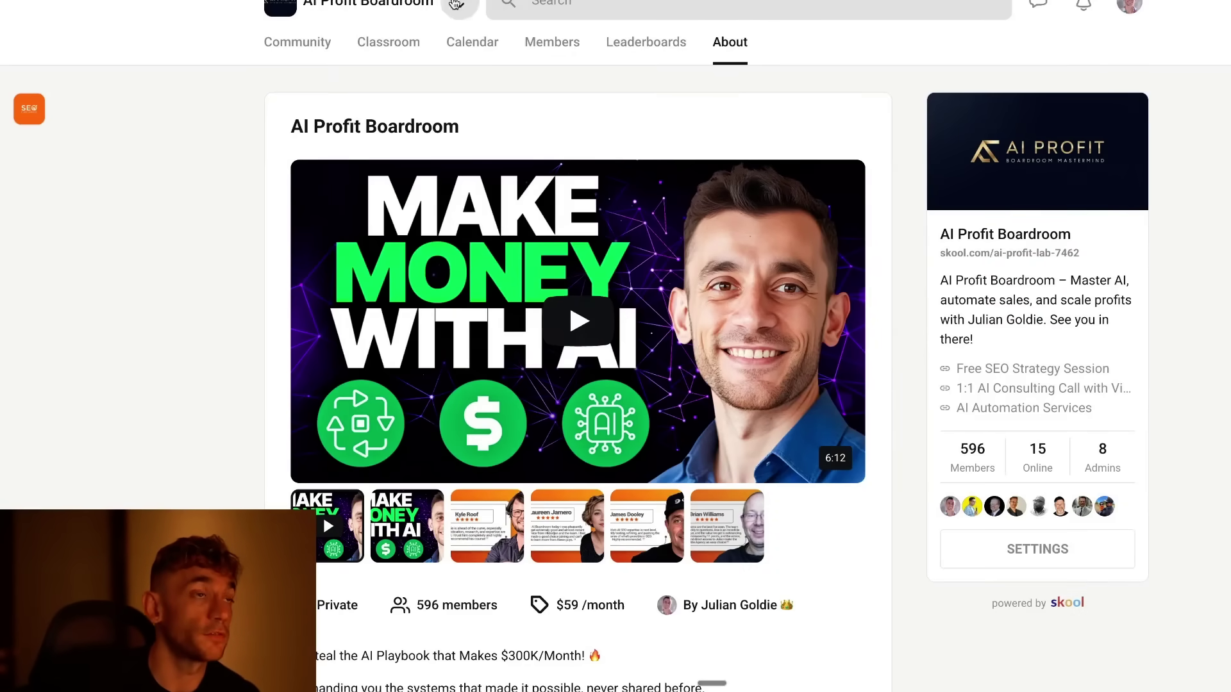
{"action": "right_click", "coordinate": [635, 1]}
{"action": "left_click", "coordinate": [701, 60]}
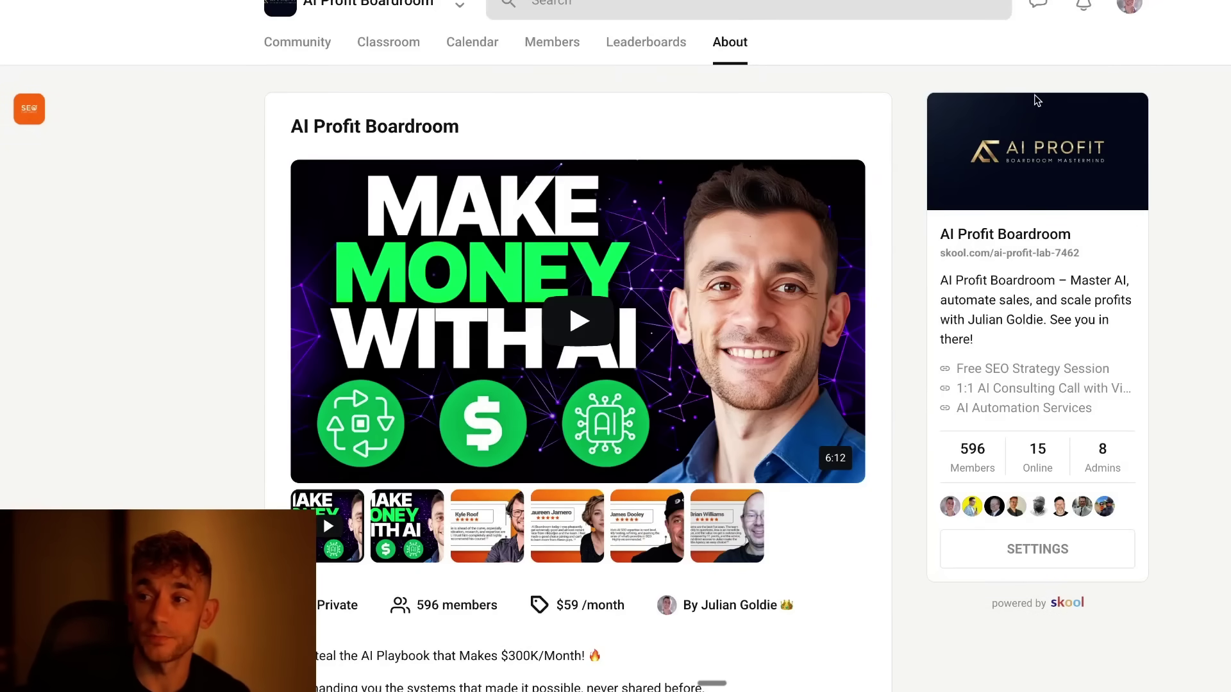
{"action": "scroll", "coordinate": [1082, 352], "scroll_direction": "down", "scroll_amount": 4}
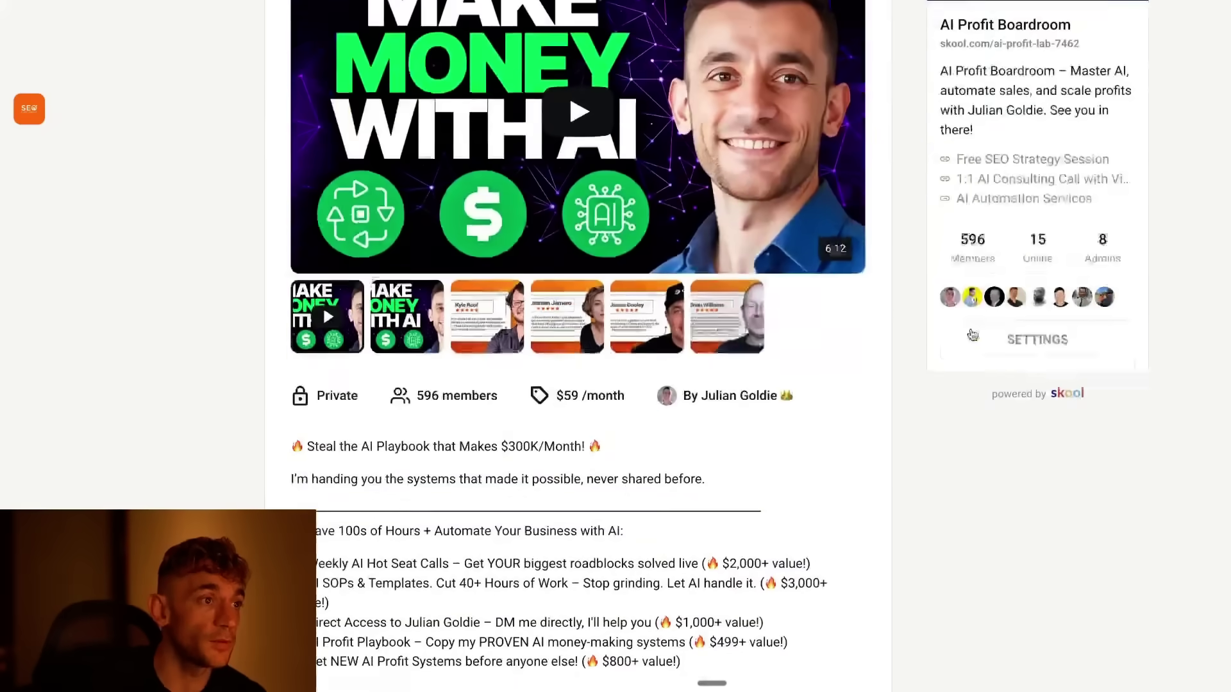
{"action": "scroll", "coordinate": [816, 368], "scroll_direction": "up", "scroll_amount": 4}
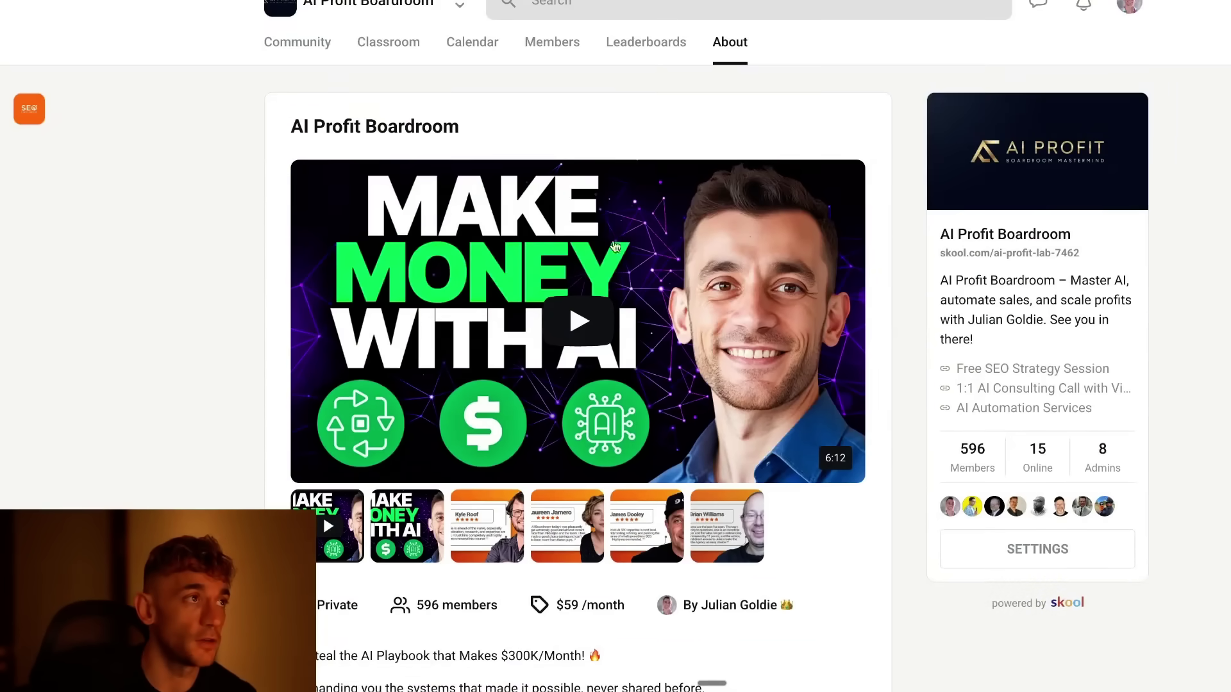
Switch to the community feed and scroll through its posts.
{"action": "left_click", "coordinate": [319, 62]}
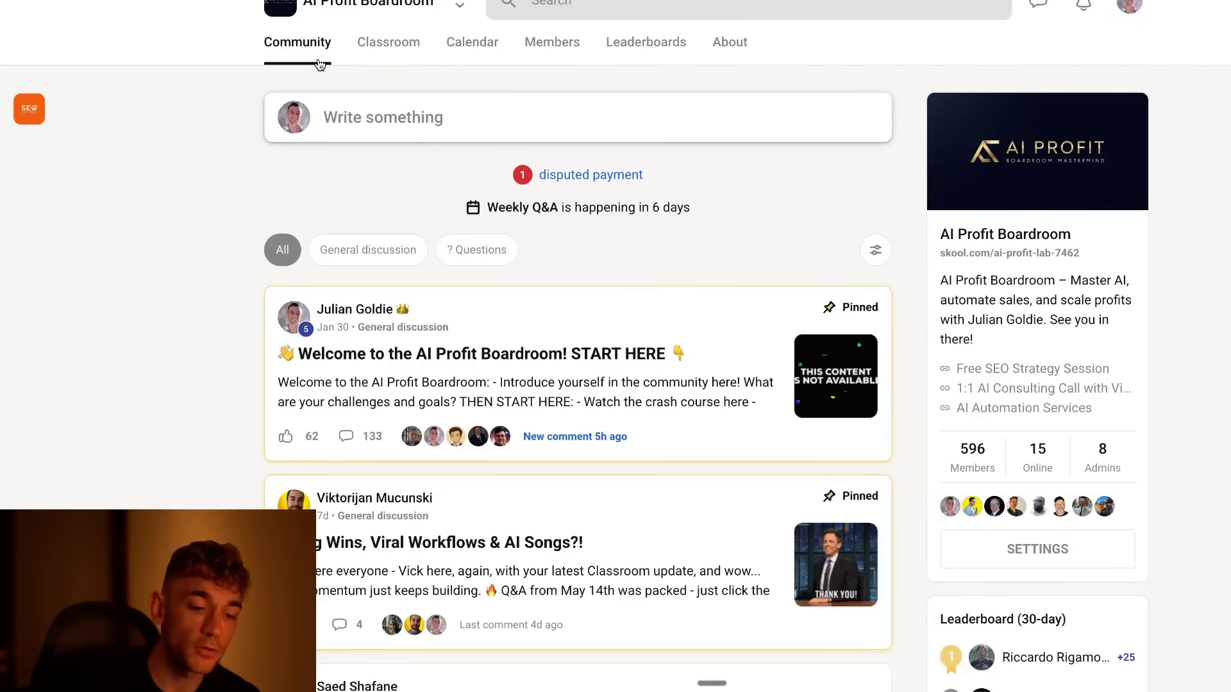
{"action": "scroll", "coordinate": [257, 332], "scroll_direction": "down", "scroll_amount": 6}
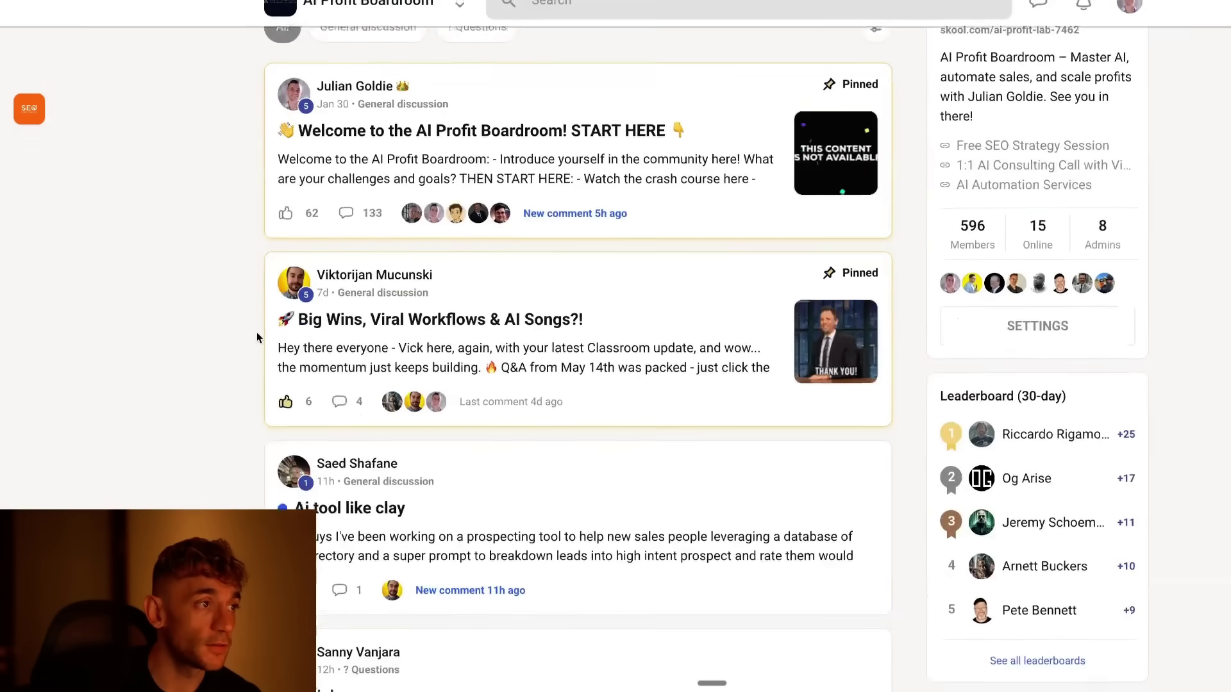
{"action": "scroll", "coordinate": [260, 346], "scroll_direction": "down", "scroll_amount": 5}
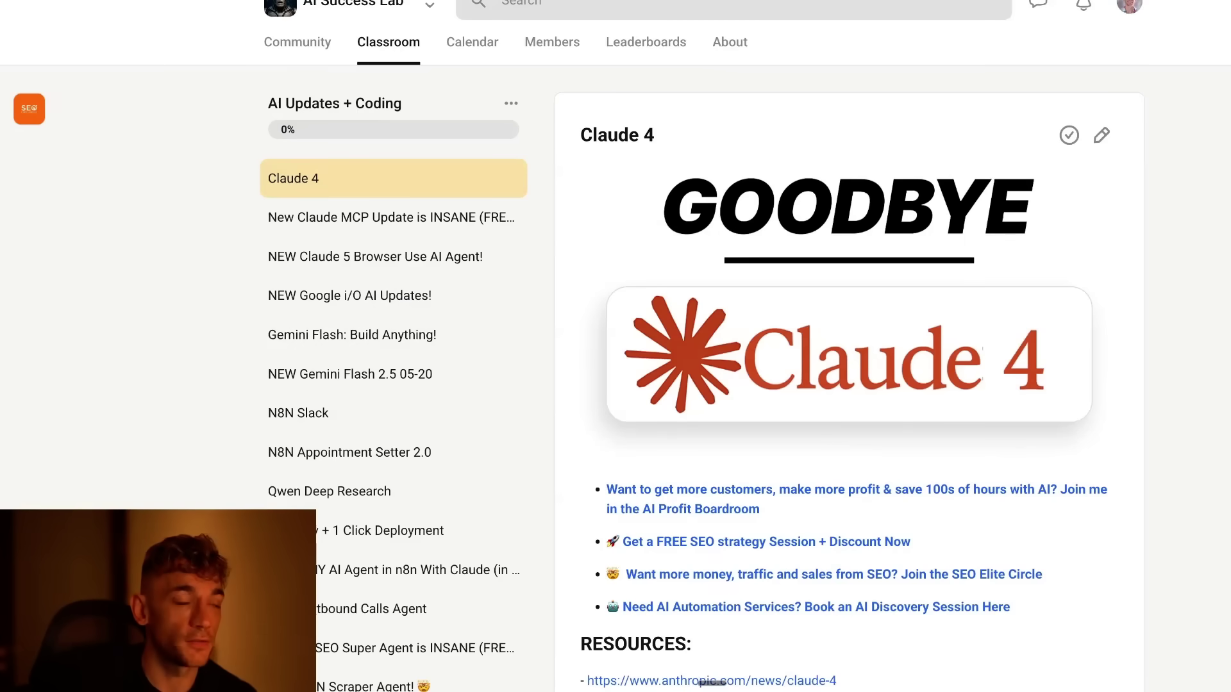
Edit the lesson title, replacing 5 with 4 to read 'NEW Claude 4 Browser Use AI Agent!', and save.
{"action": "left_click", "coordinate": [429, 265]}
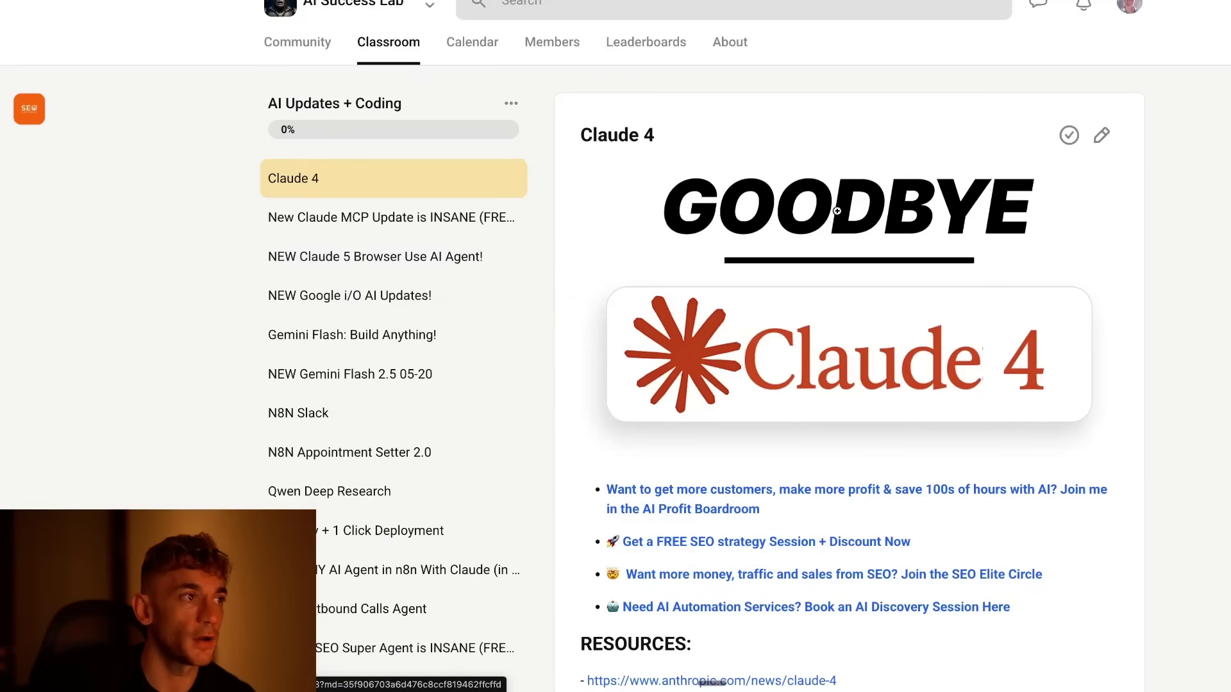
{"action": "left_click", "coordinate": [1103, 136]}
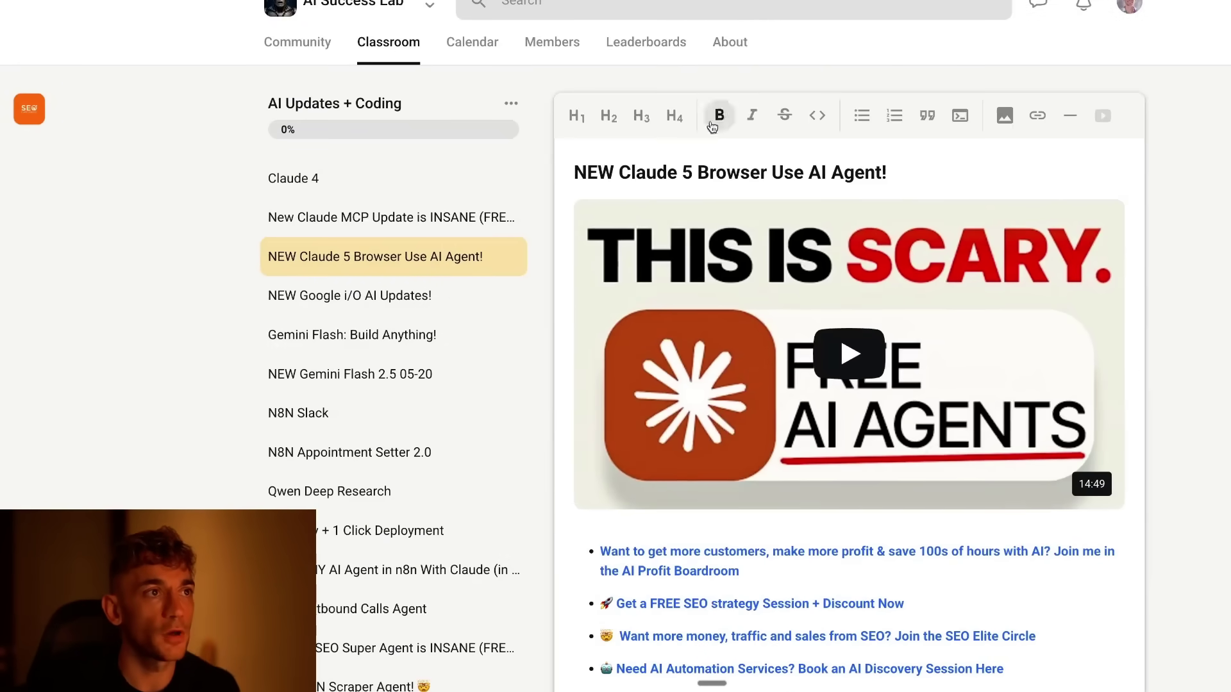
{"action": "left_click", "coordinate": [691, 171]}
{"action": "key", "text": "shift+Left"}
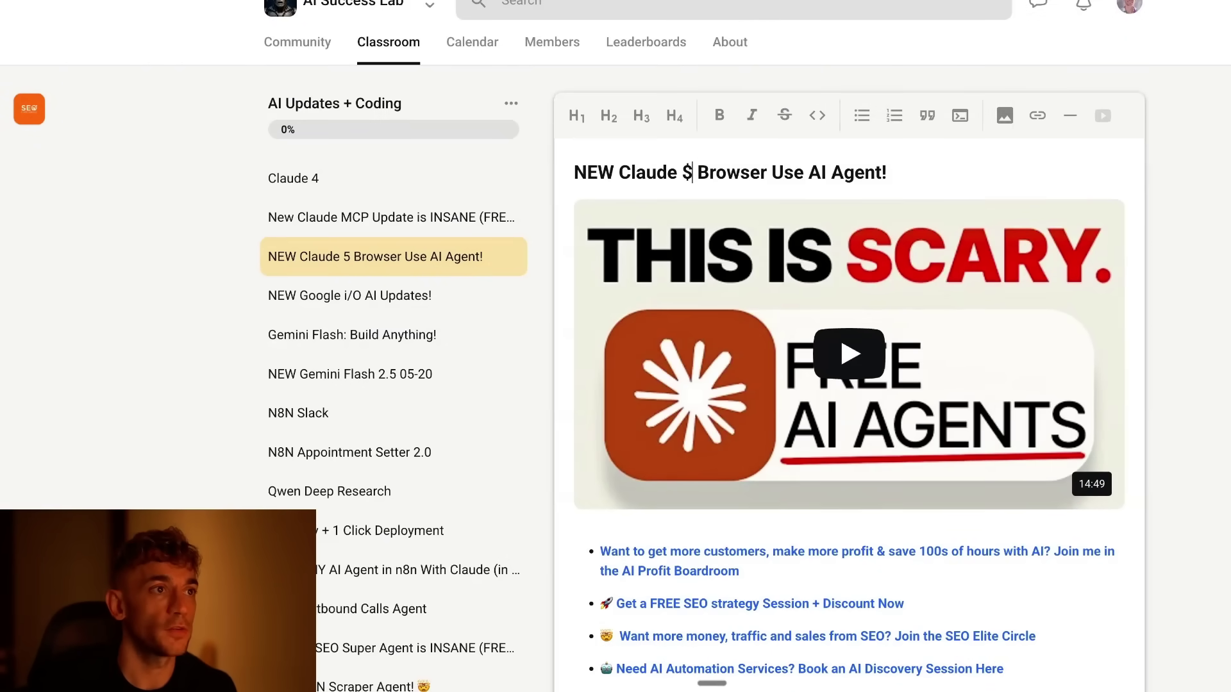
{"action": "scroll", "coordinate": [761, 116], "scroll_direction": "down", "scroll_amount": 15}
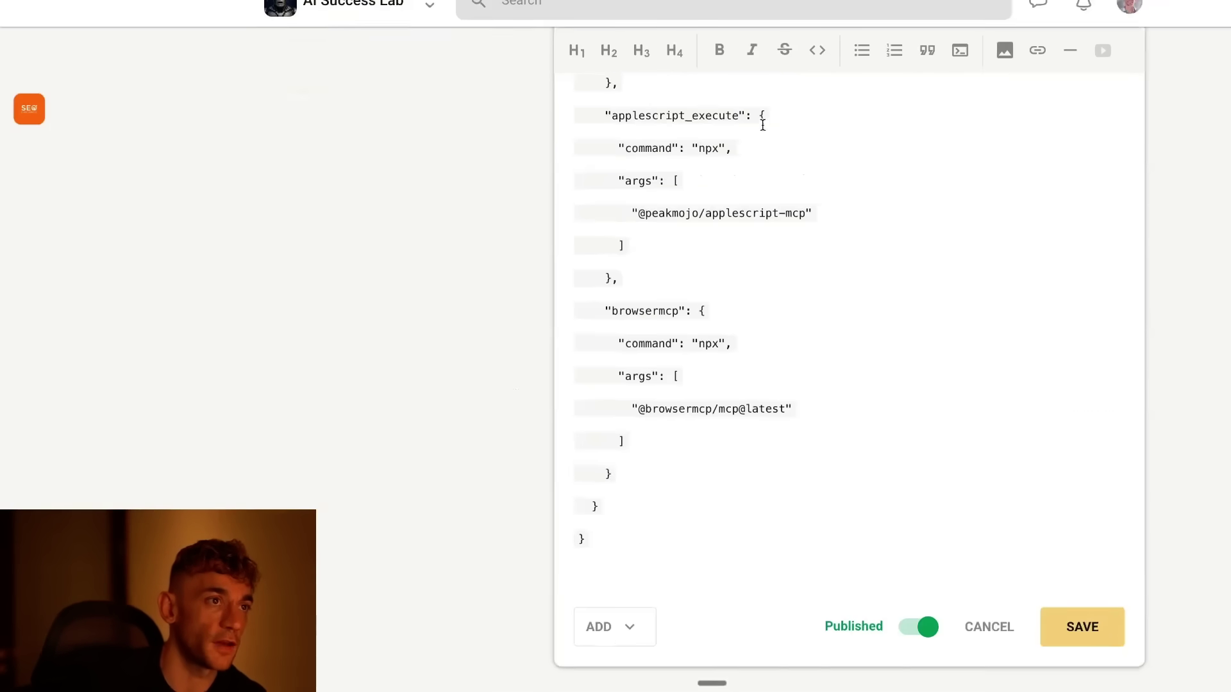
{"action": "left_click", "coordinate": [1101, 634]}
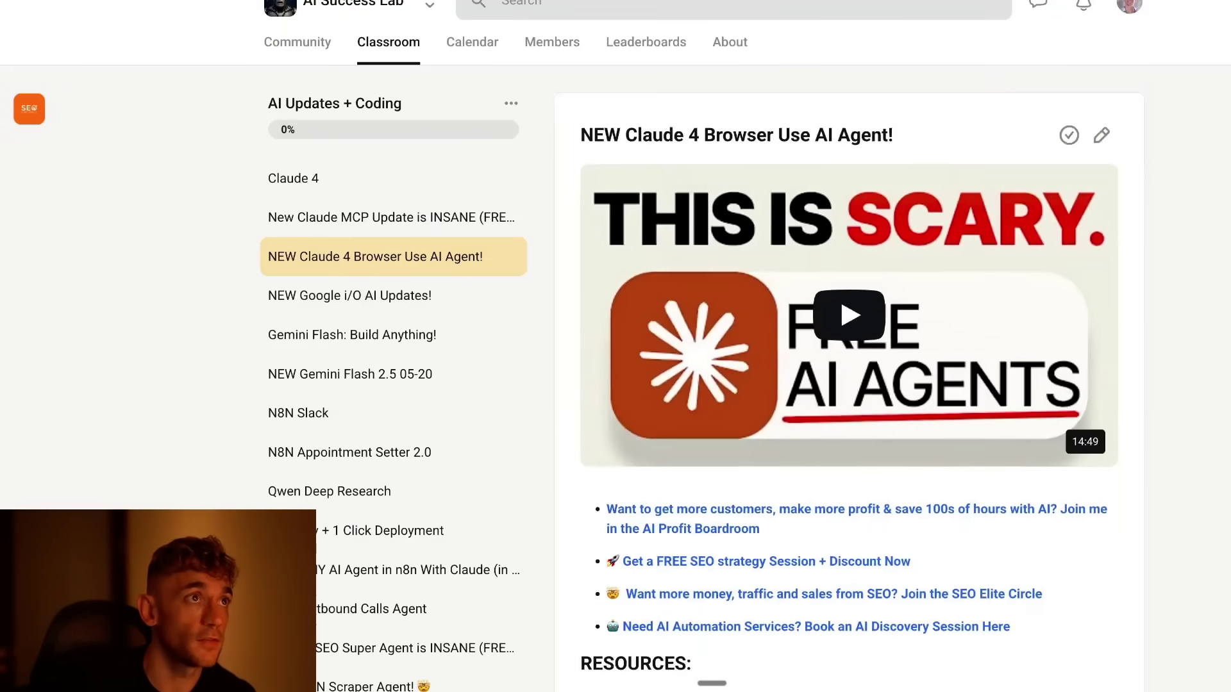
{"action": "left_click", "coordinate": [298, 41]}
{"action": "scroll", "coordinate": [487, 293], "scroll_direction": "down", "scroll_amount": 3}
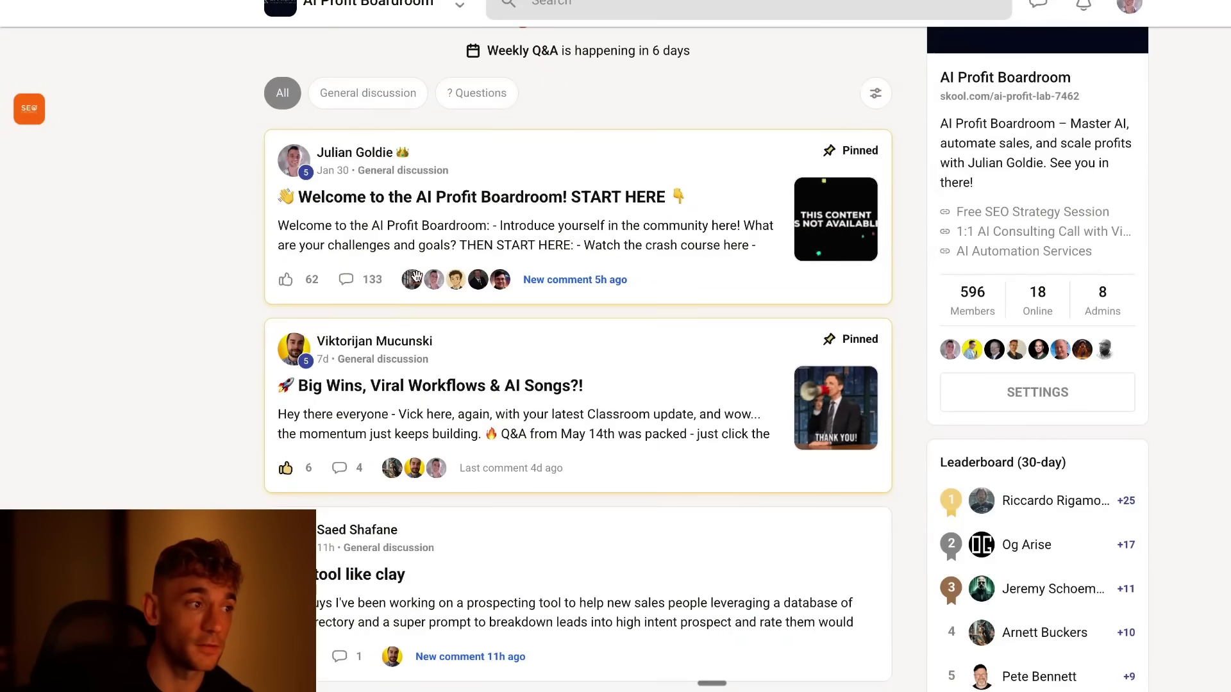
{"action": "scroll", "coordinate": [410, 295], "scroll_direction": "down", "scroll_amount": 4}
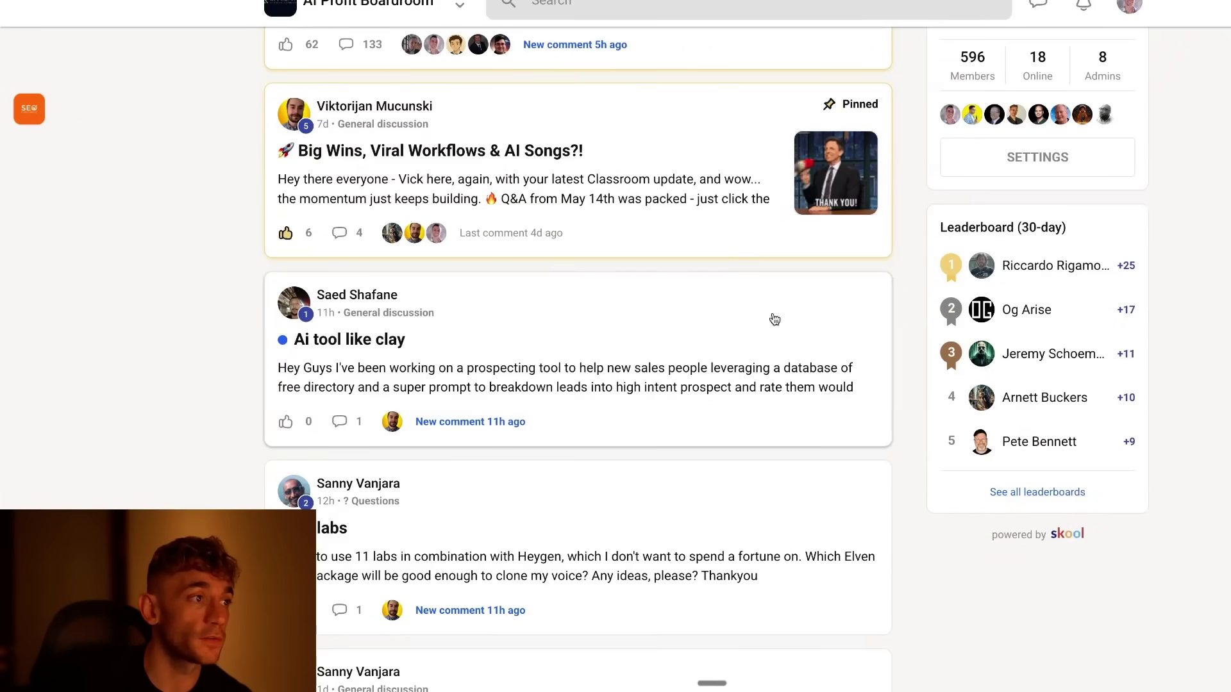
{"action": "scroll", "coordinate": [717, 411], "scroll_direction": "down", "scroll_amount": 20}
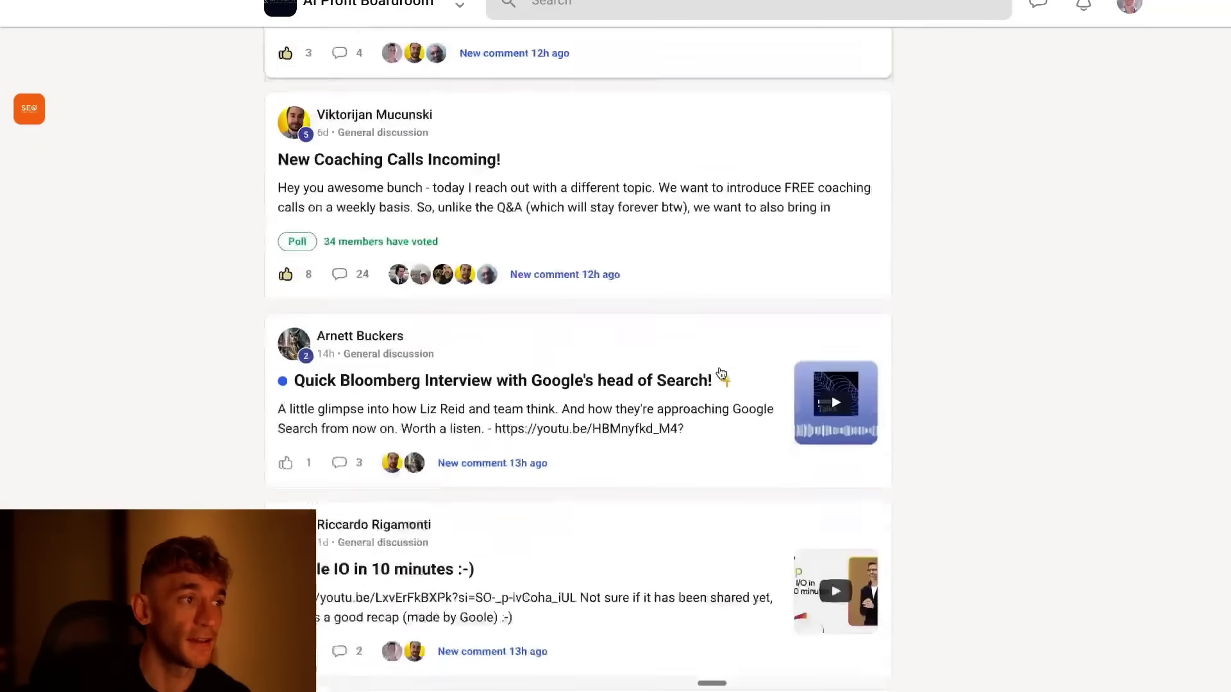
{"action": "scroll", "coordinate": [833, 417], "scroll_direction": "up", "scroll_amount": 20}
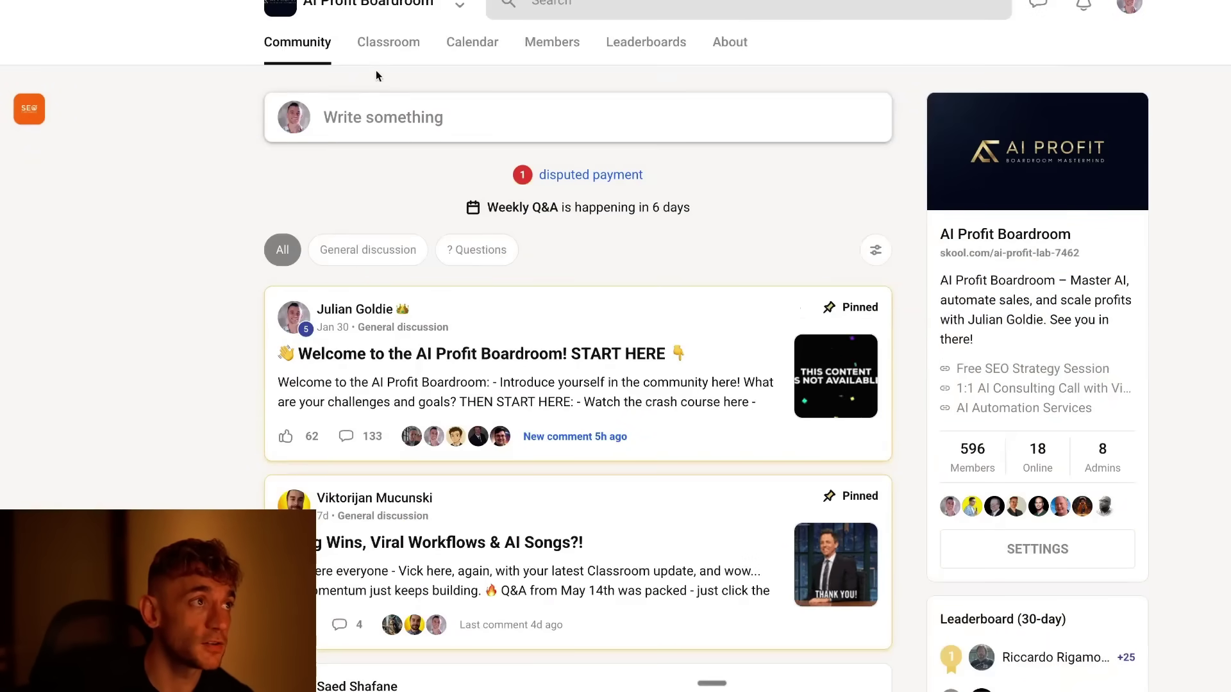
{"action": "left_click", "coordinate": [387, 42]}
{"action": "scroll", "coordinate": [698, 363], "scroll_direction": "down", "scroll_amount": 15}
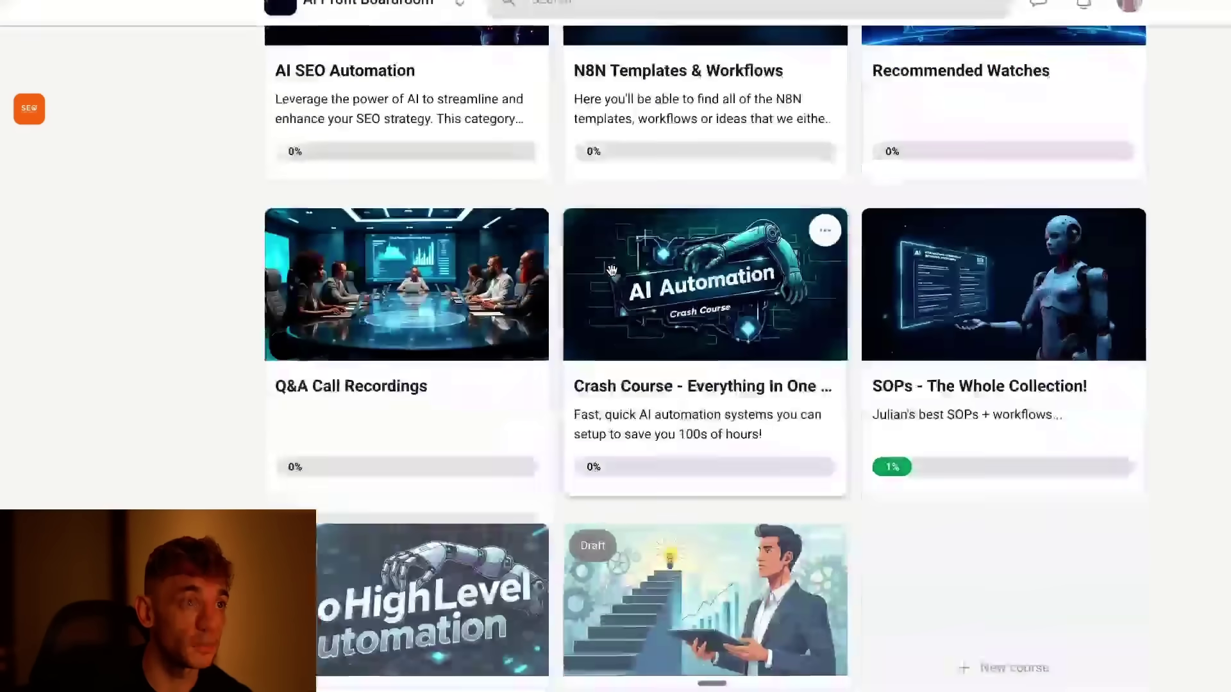
{"action": "scroll", "coordinate": [698, 363], "scroll_direction": "up", "scroll_amount": 10}
{"action": "scroll", "coordinate": [698, 363], "scroll_direction": "down", "scroll_amount": 8}
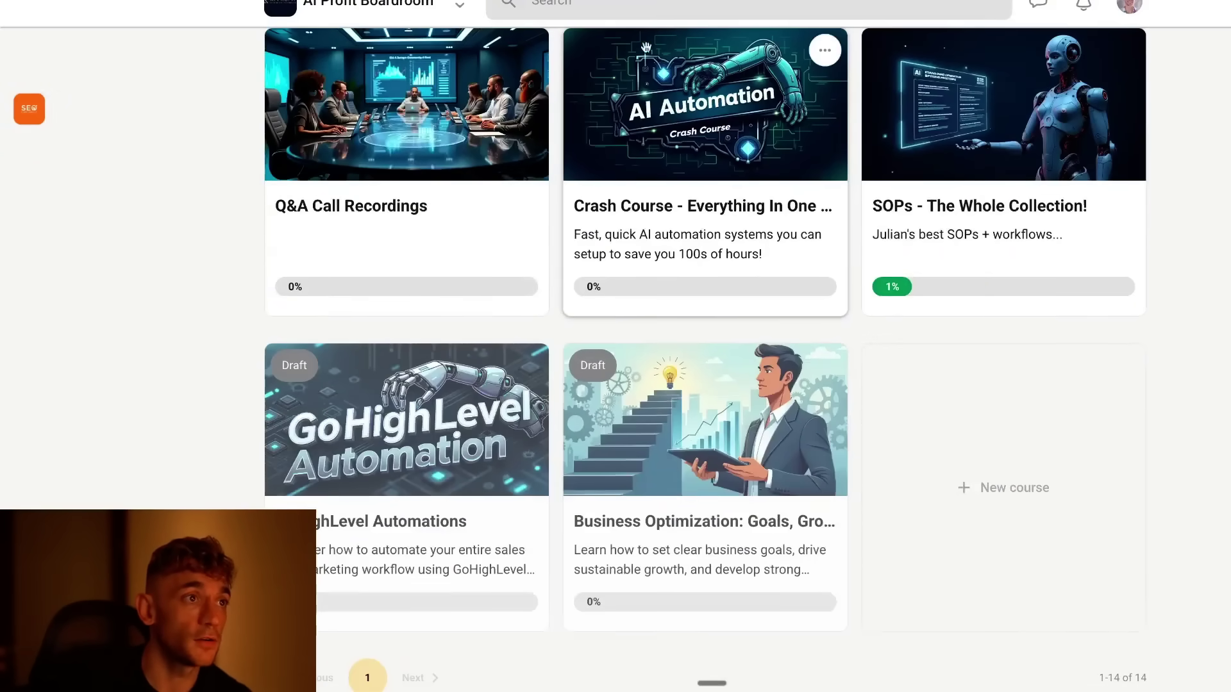
{"action": "left_click", "coordinate": [684, 240]}
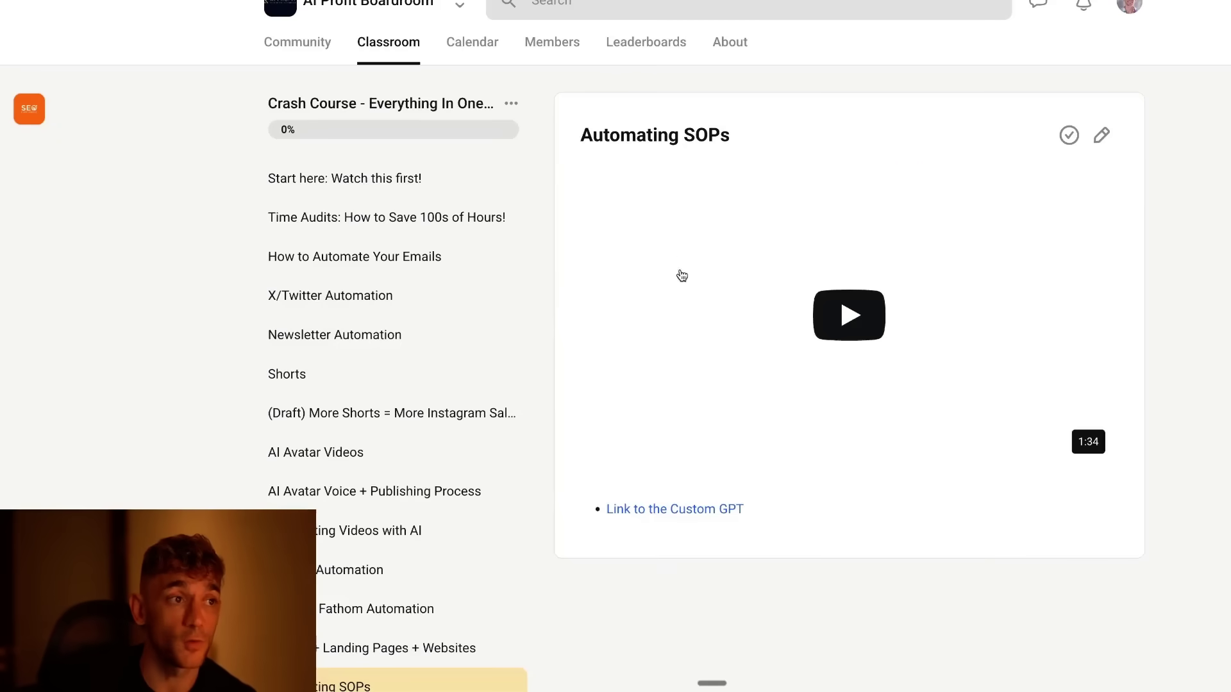
{"action": "scroll", "coordinate": [548, 382], "scroll_direction": "down", "scroll_amount": 2}
{"action": "scroll", "coordinate": [399, 112], "scroll_direction": "up", "scroll_amount": 2}
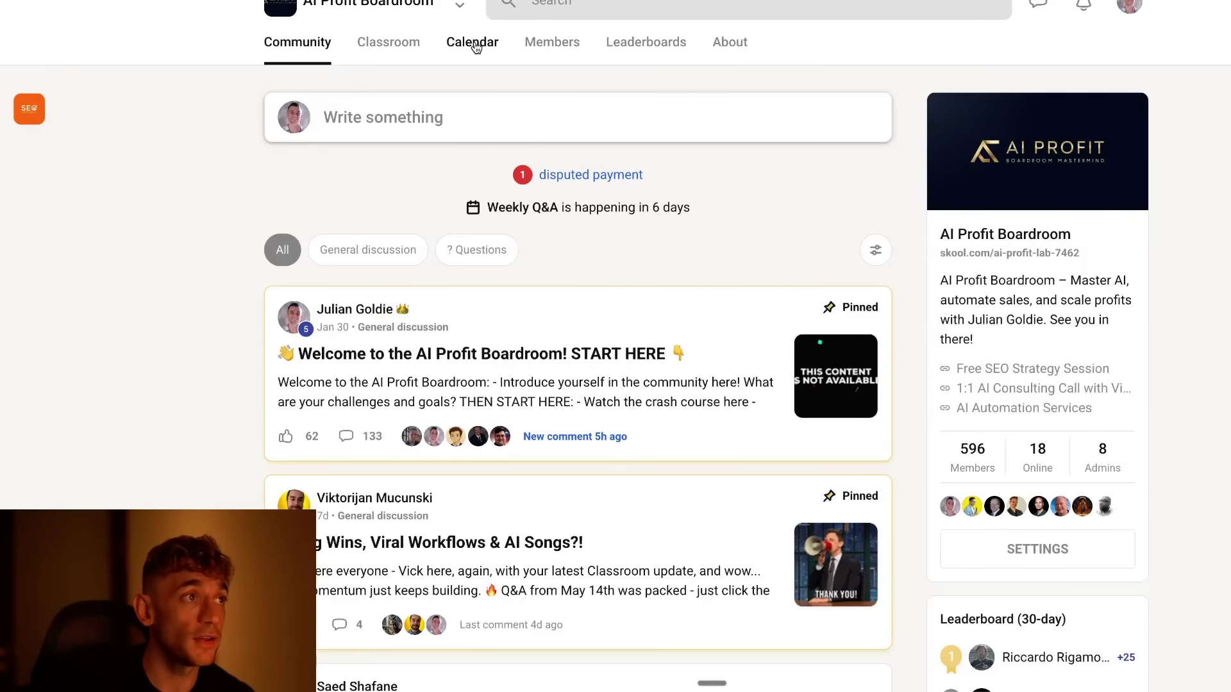
{"action": "left_click", "coordinate": [477, 51]}
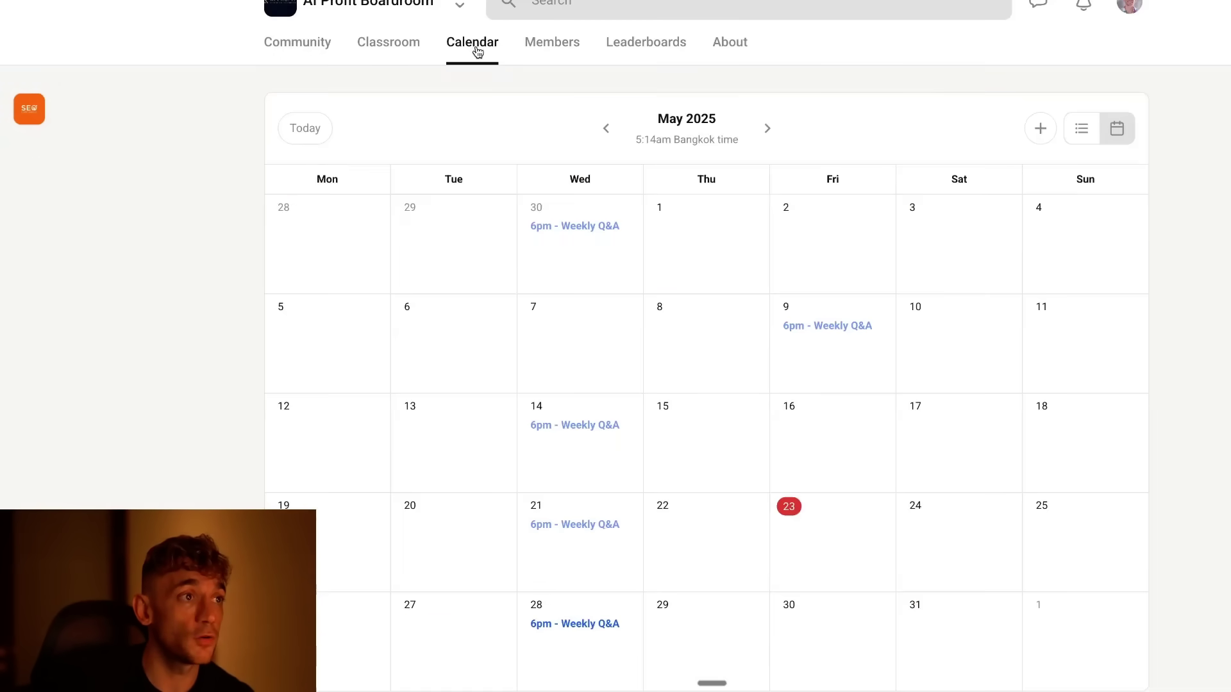
{"action": "left_click", "coordinate": [264, 45]}
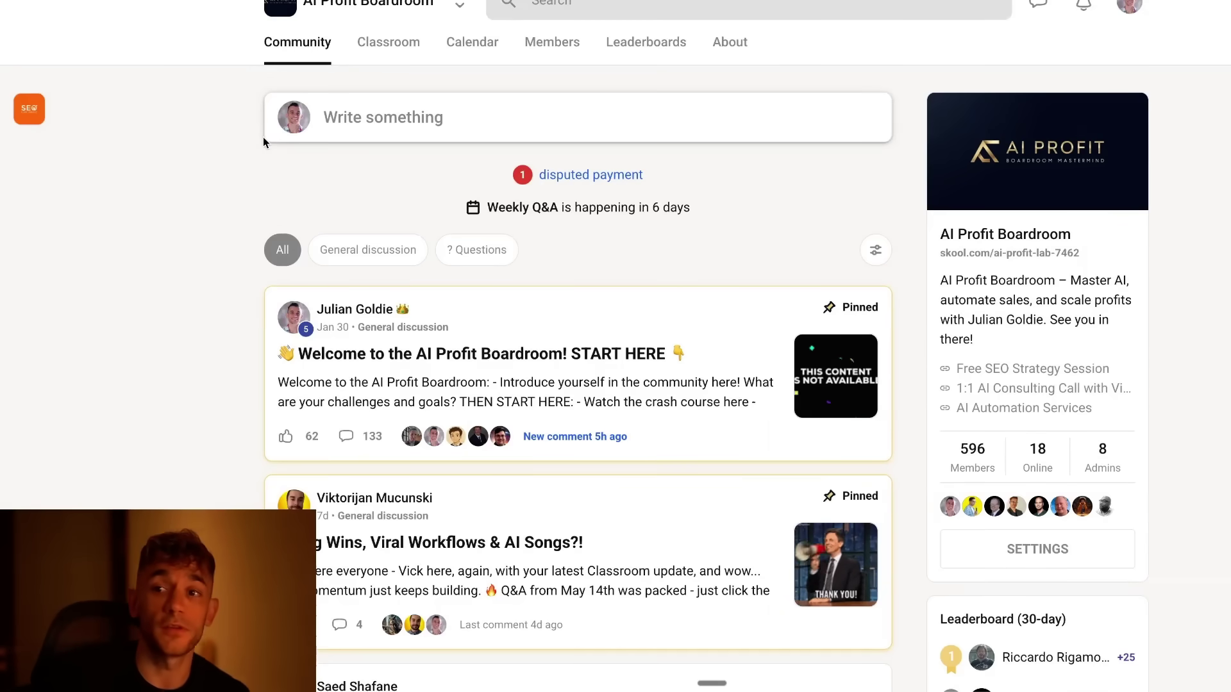
{"action": "scroll", "coordinate": [288, 256], "scroll_direction": "down", "scroll_amount": 15}
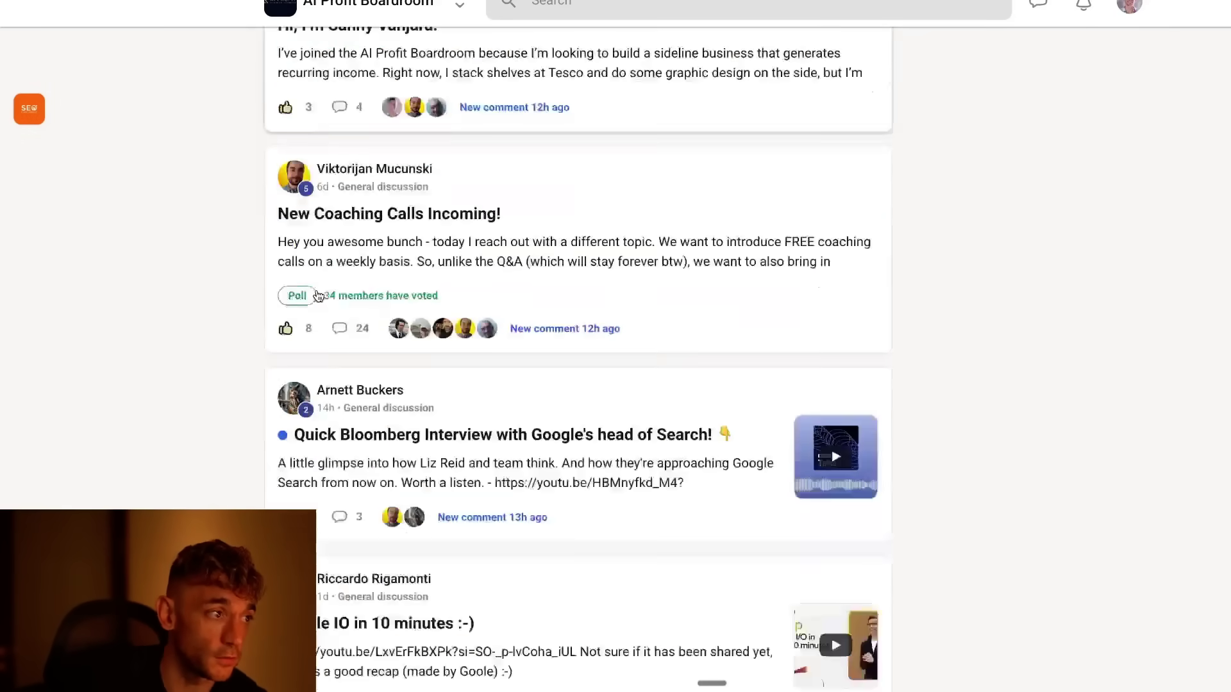